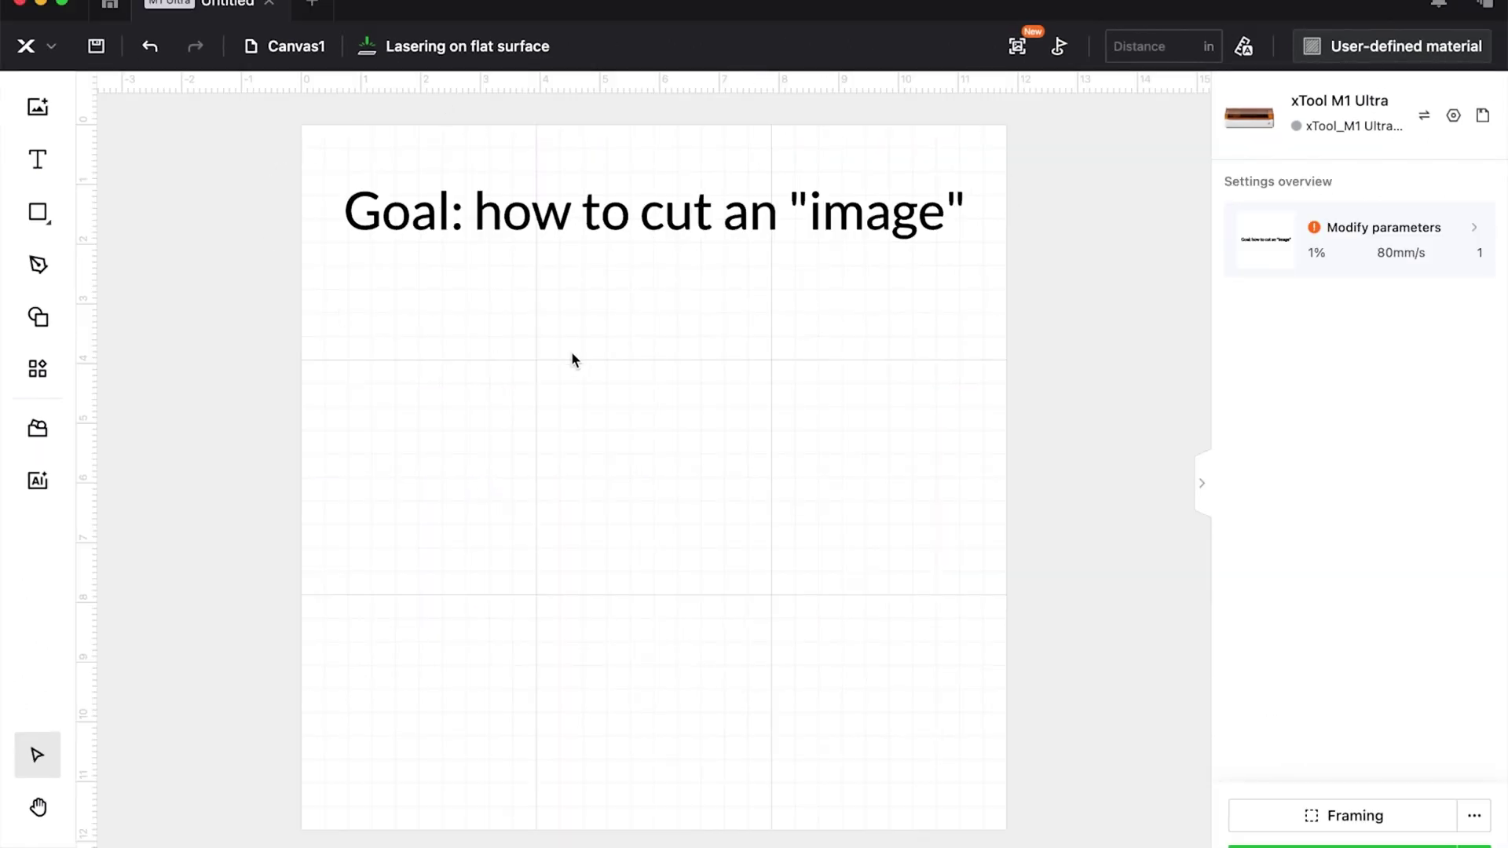
- Start a text box below the heading with the first line '1. shape/vector'
key("t")
left_click(585, 347)
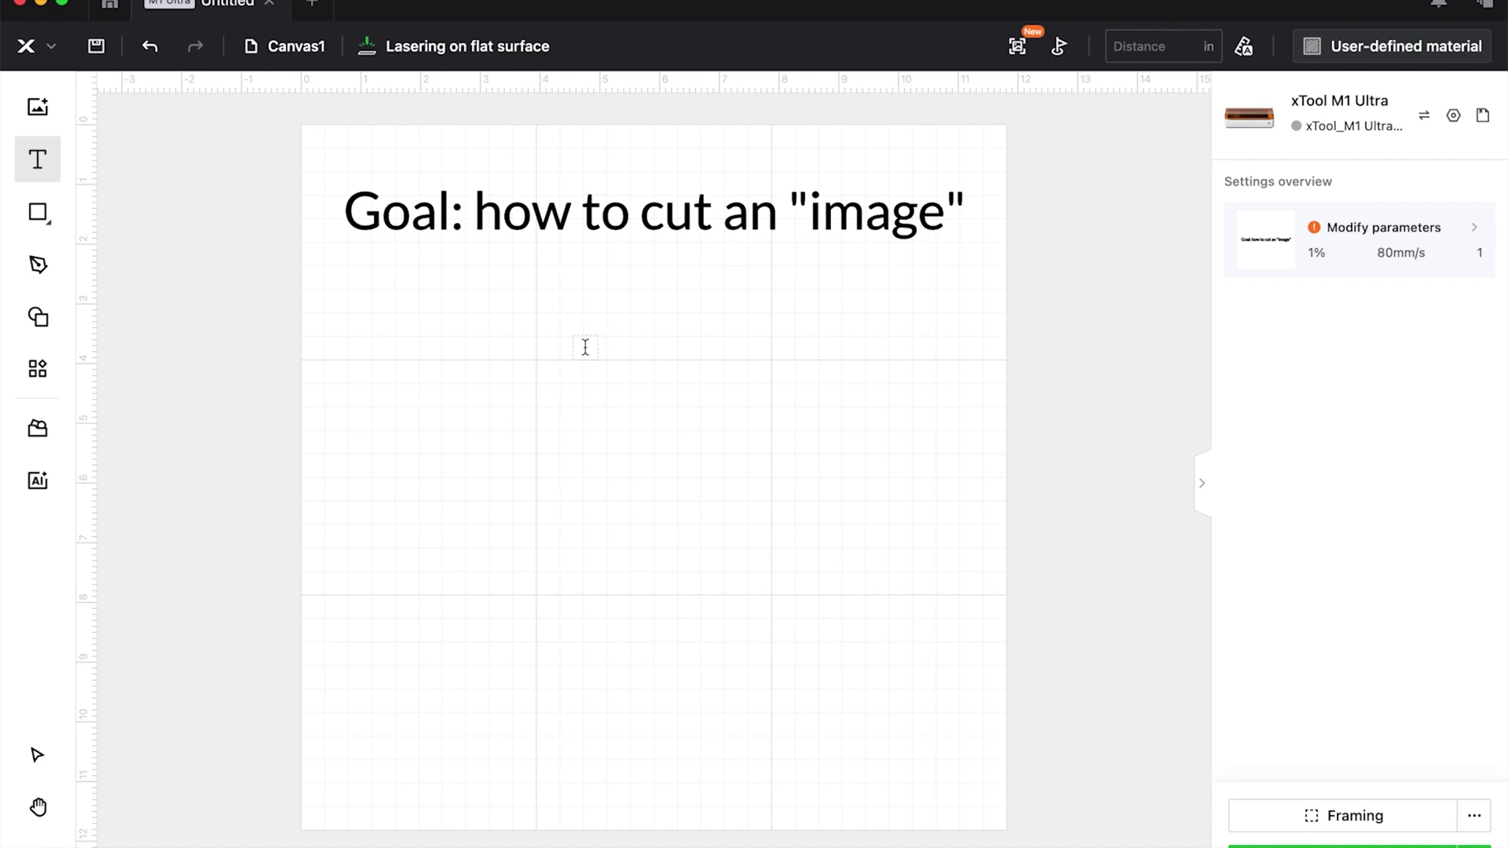
type("1. shape/")
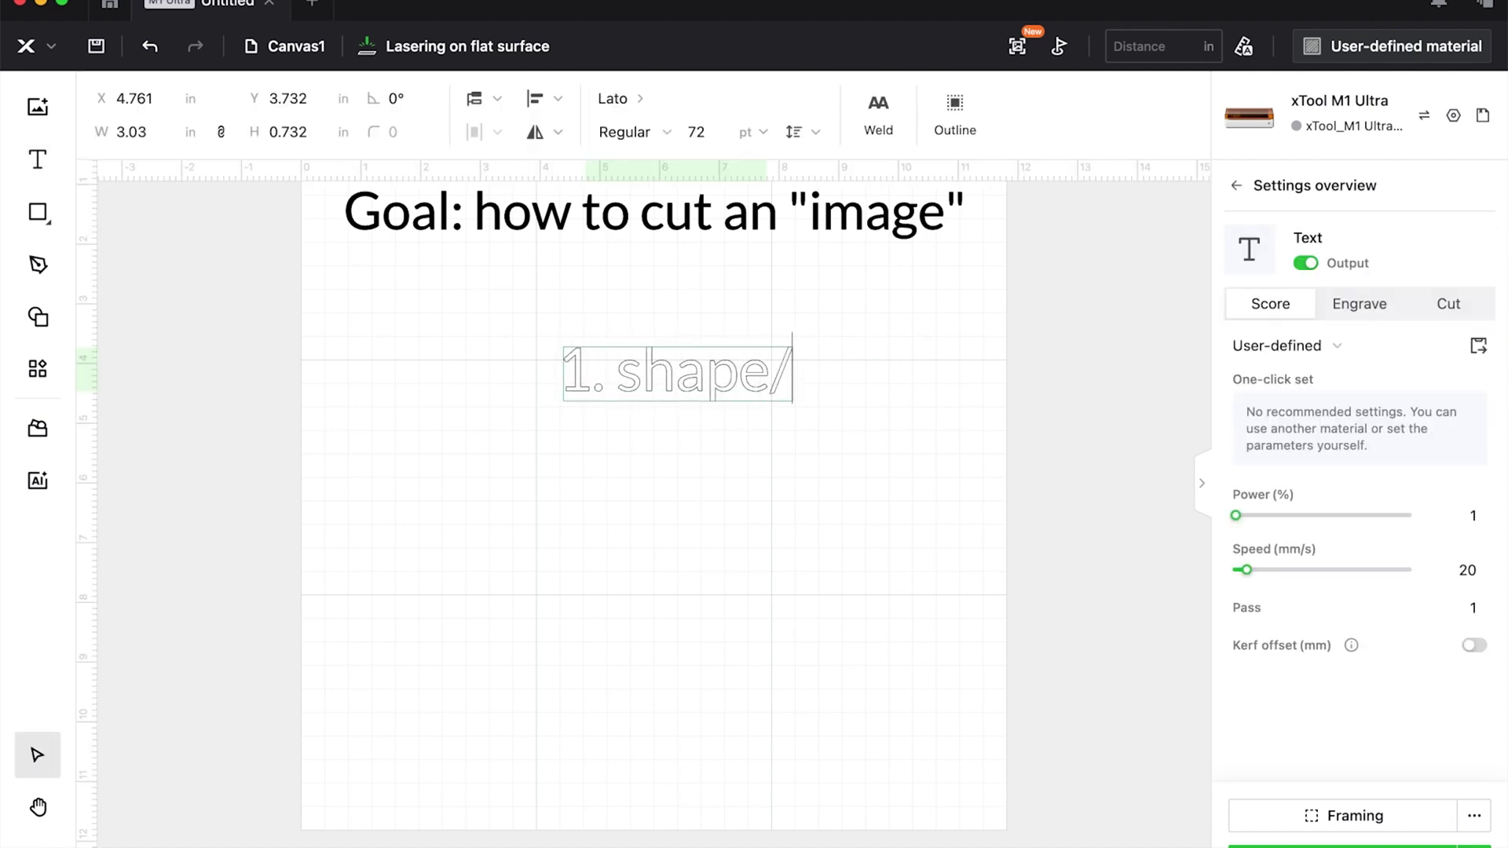
type("vecgtor")
key("BackSpace")
key("BackSpace")
key("BackSpace")
key("BackSpace")
type("tor")
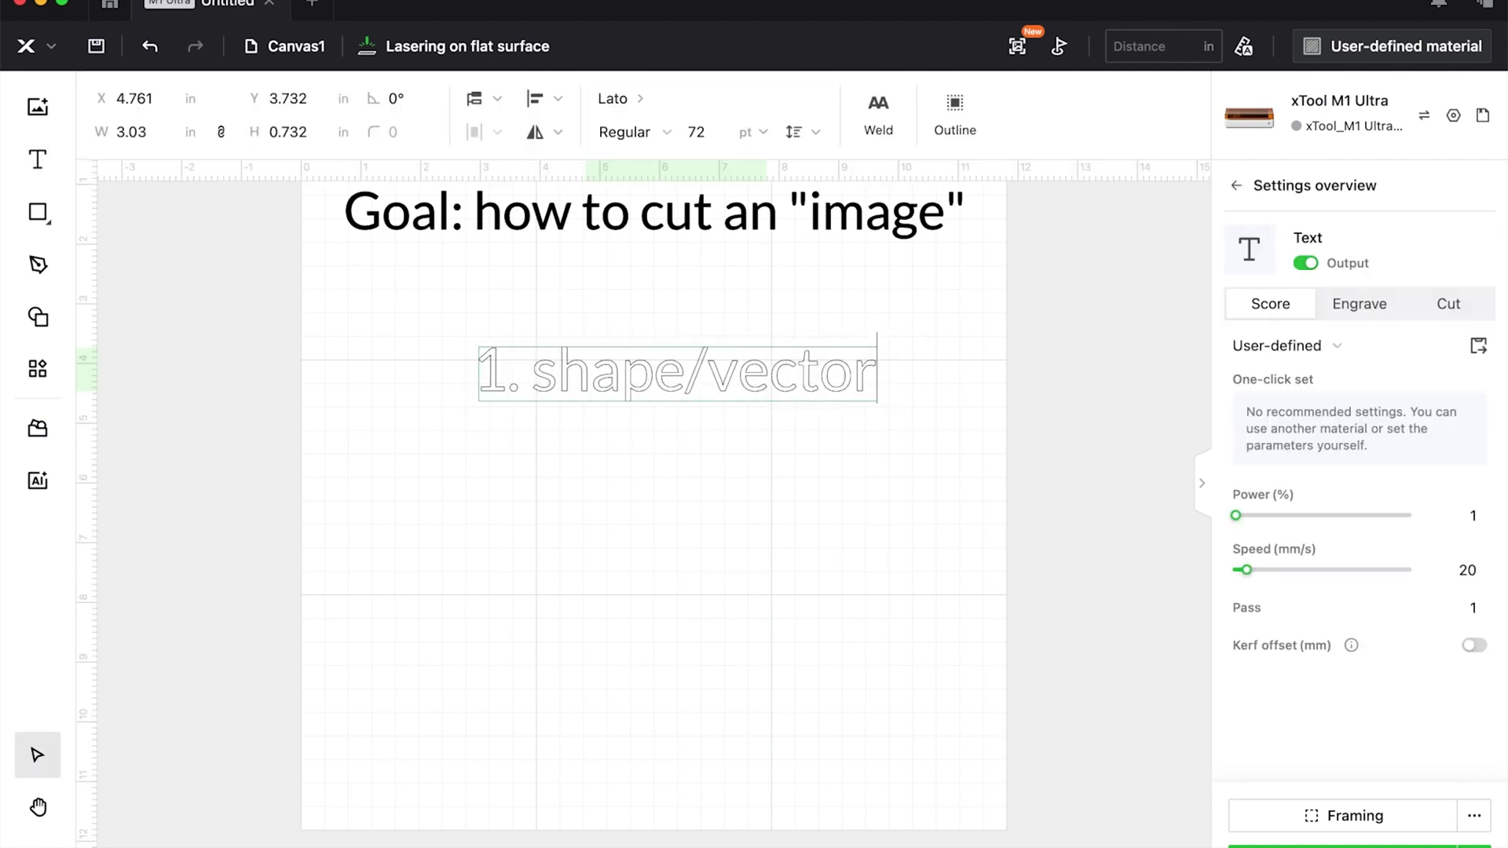
key("Return")
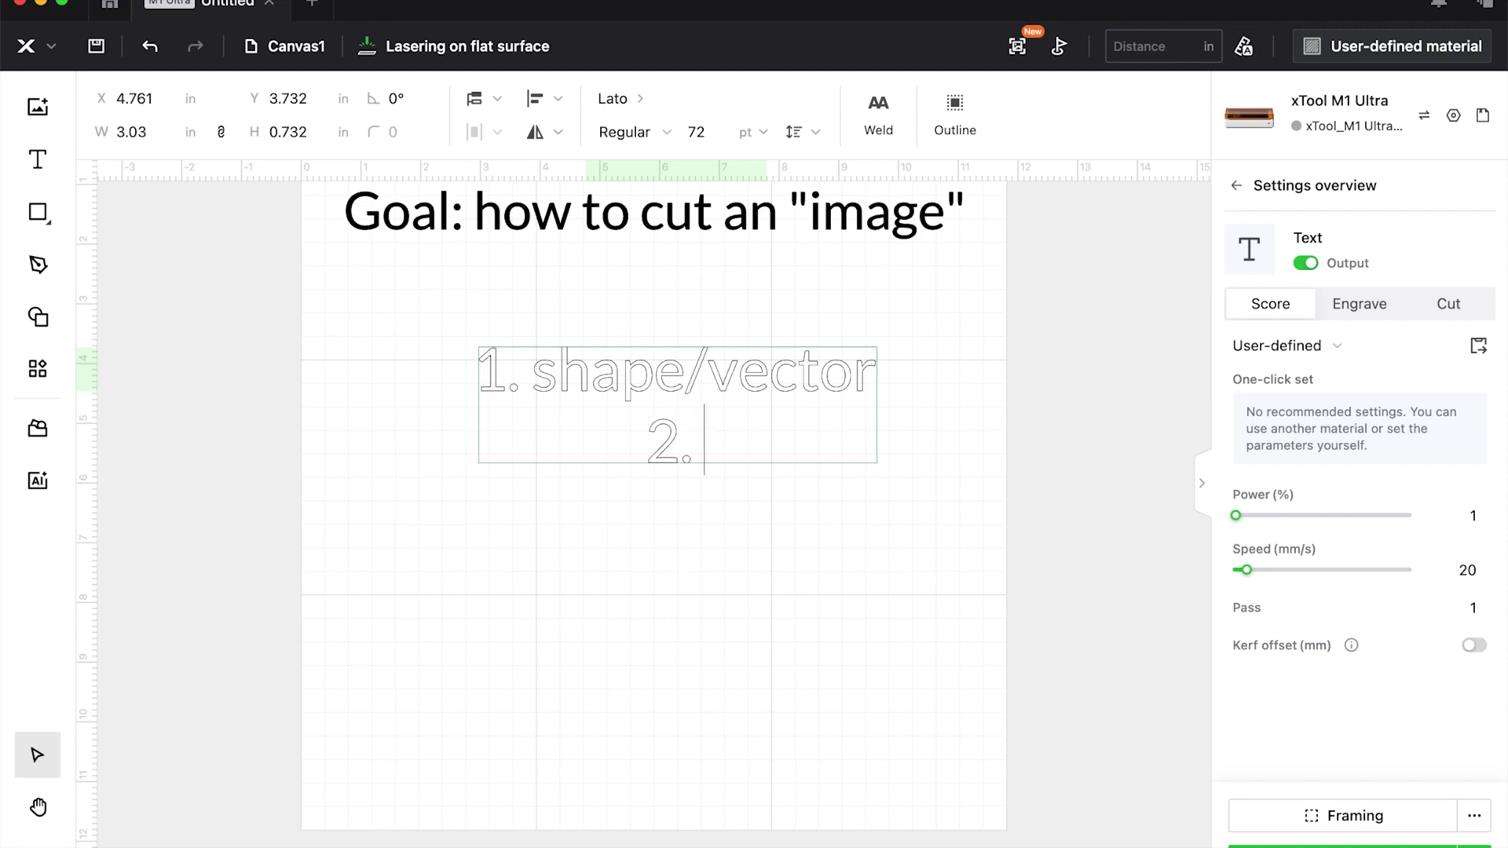
- Add the lines '2. image / bitmap / raster' and '3. text' to complete the list
type("2. image / bi")
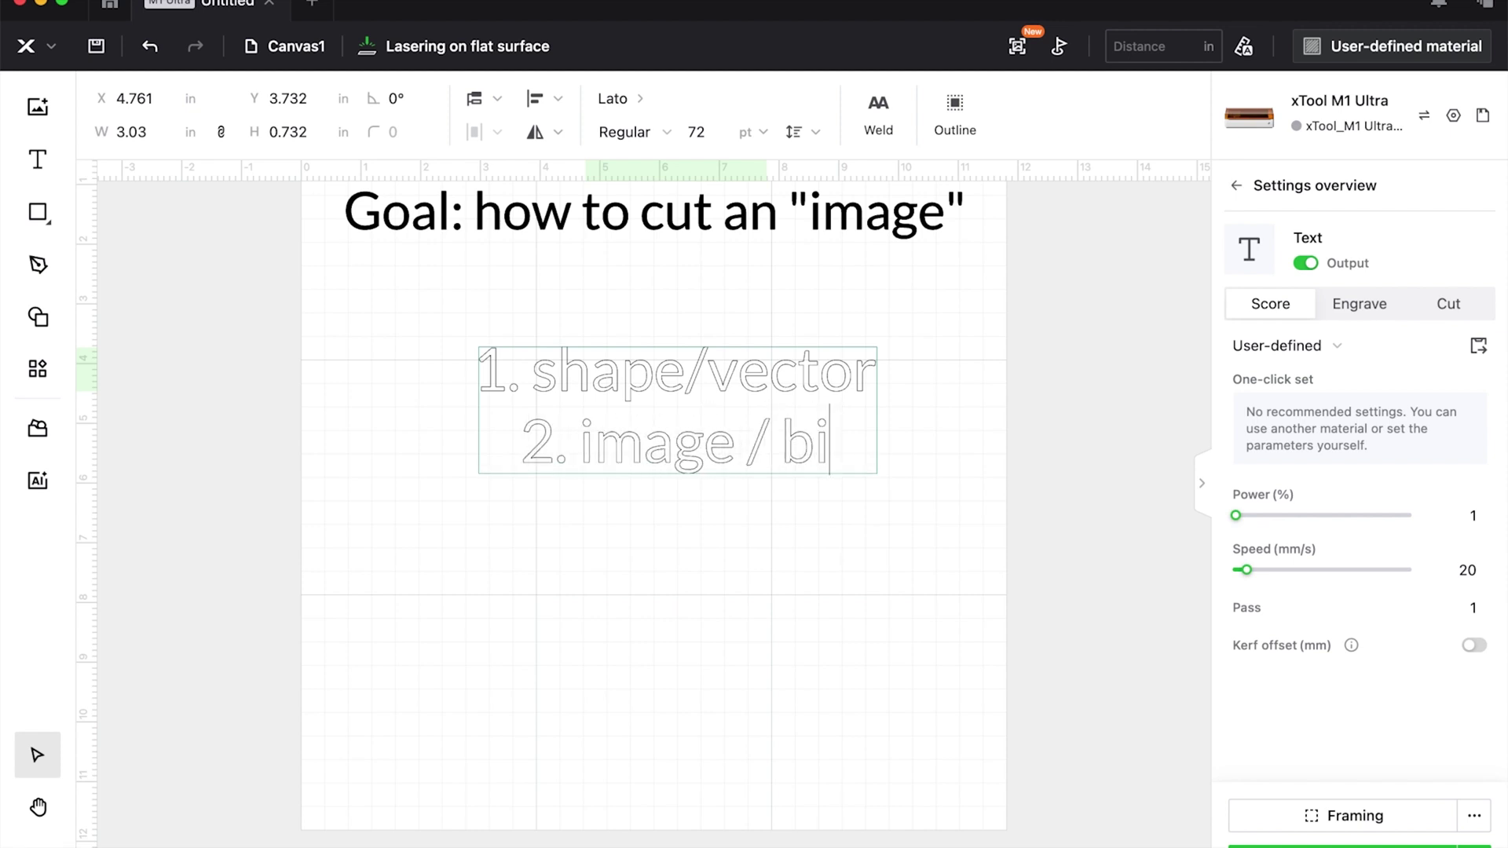
type("tmap")
key("BackSpace")
type("map")
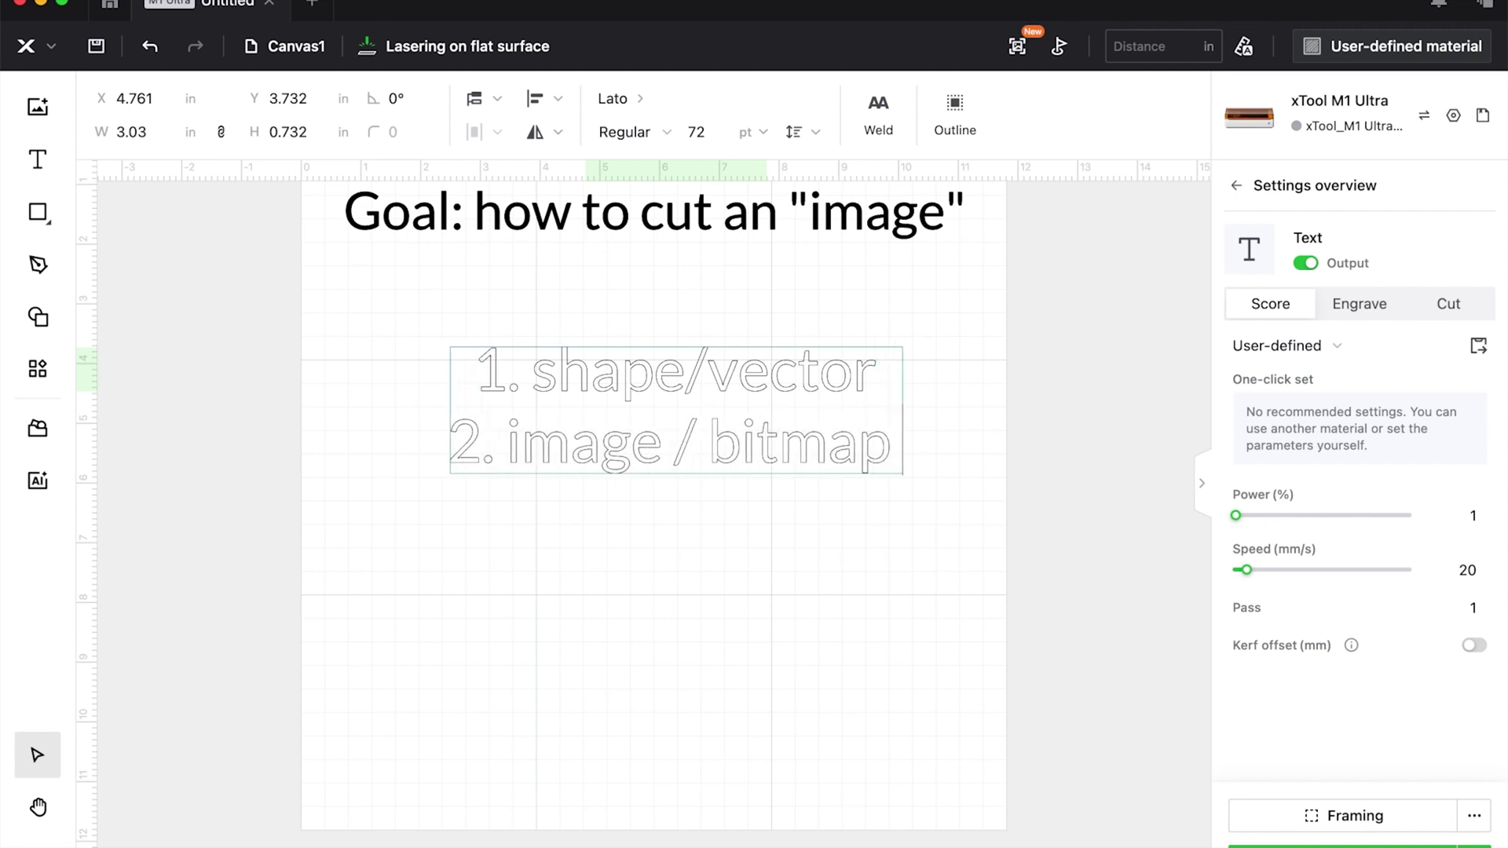
type(" / raster")
key("Return")
type("4.")
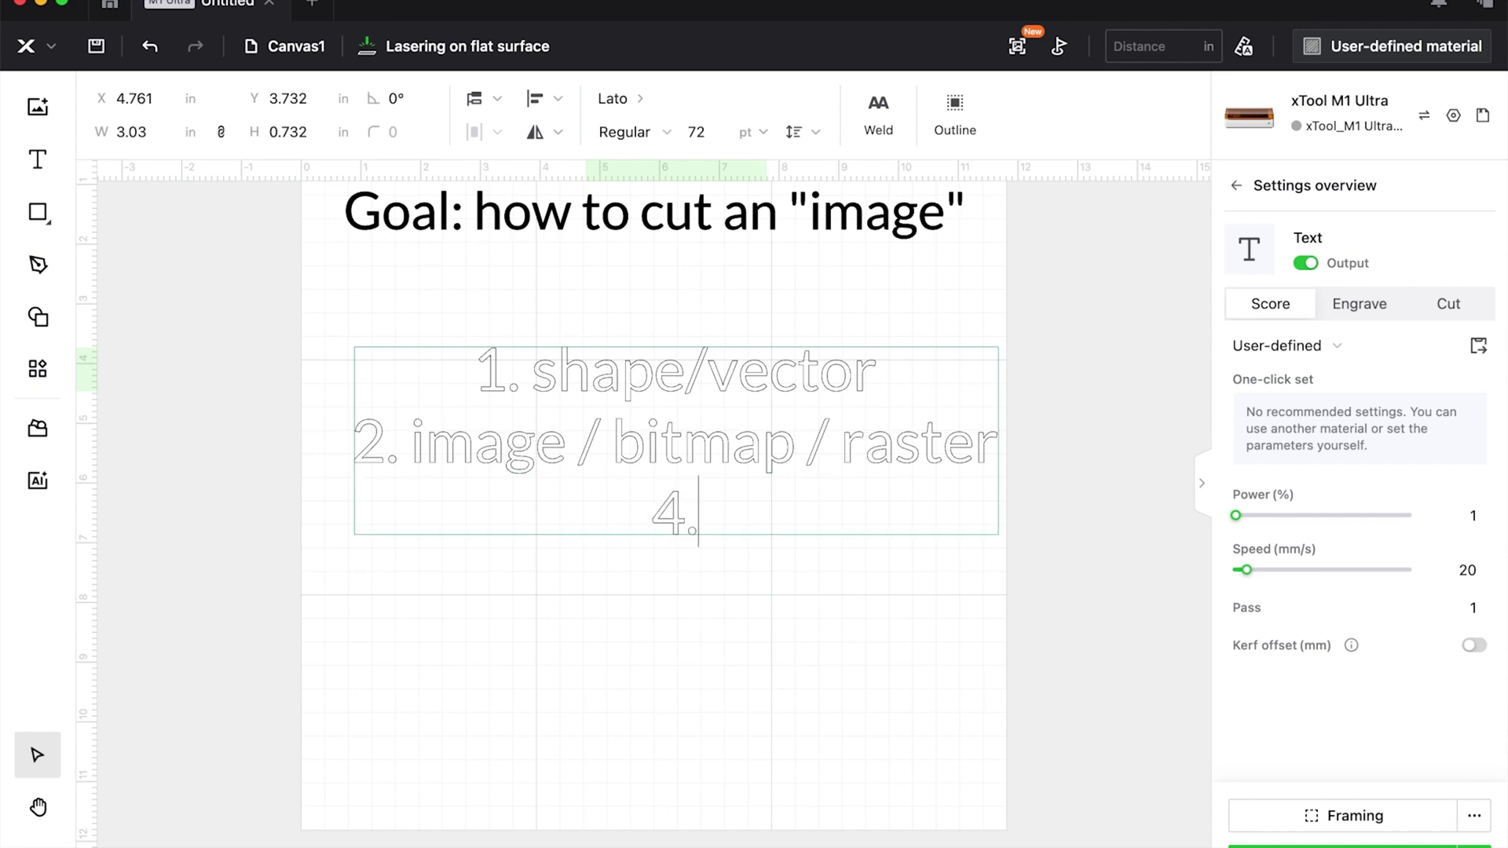
key("BackSpace")
key("BackSpace")
type("3. text")
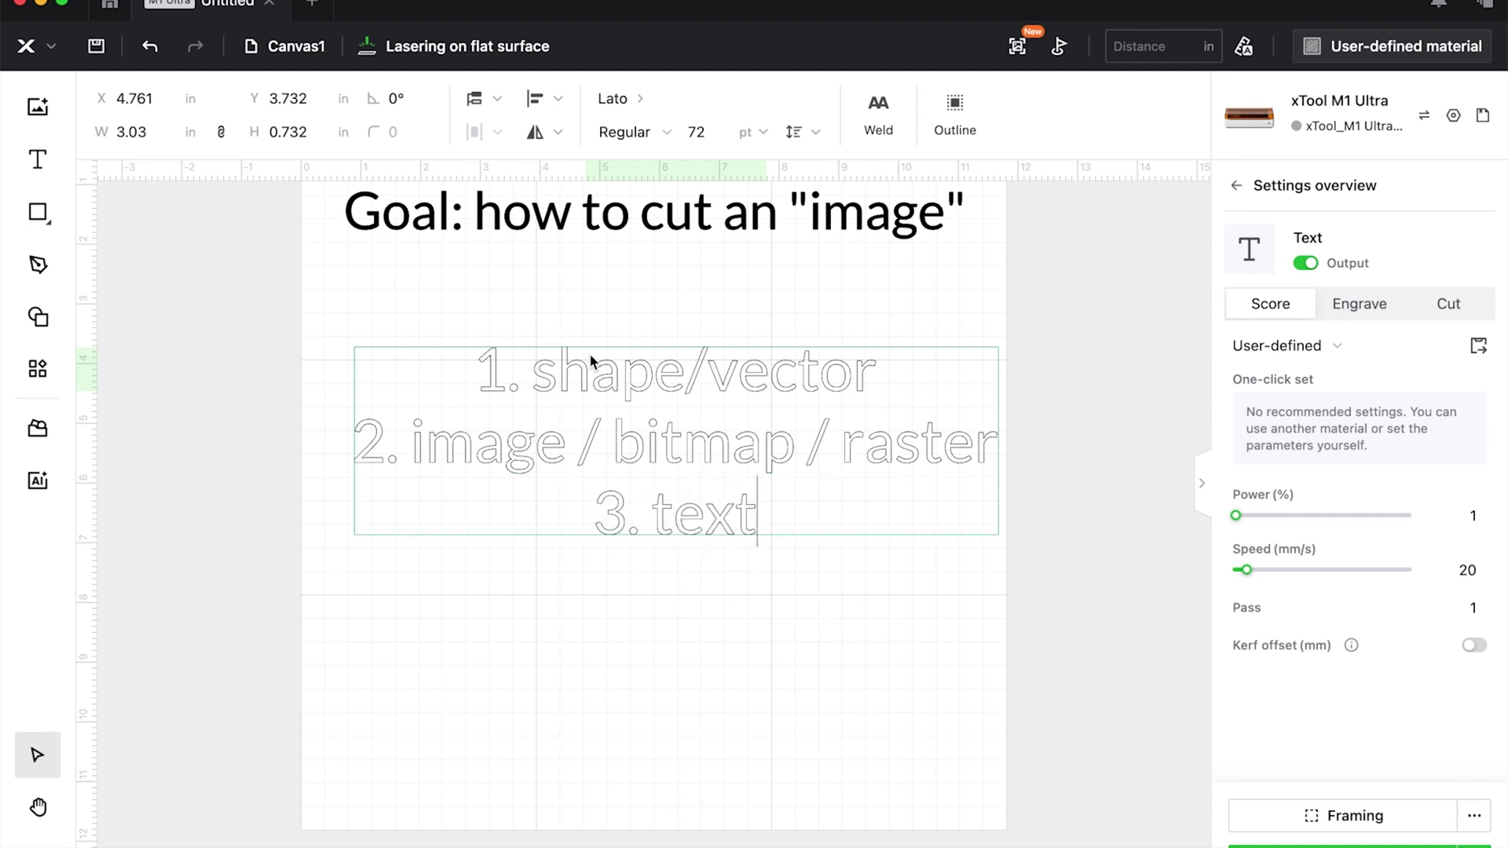
left_click(666, 617)
- Set the list to engrave, left-align it, shrink it to 32.75 pt and tuck it under the heading
right_click(737, 471)
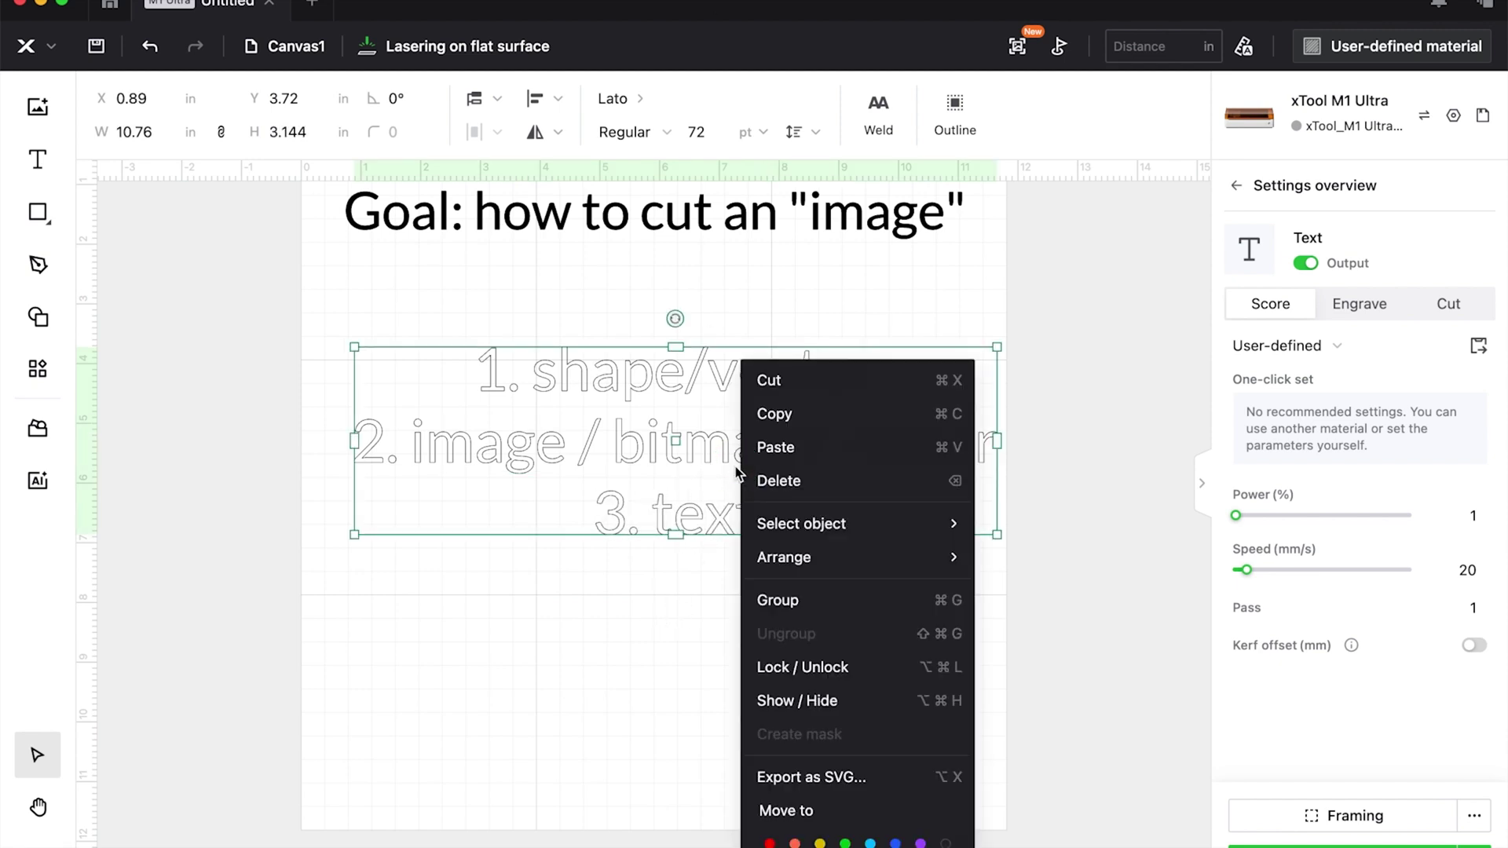
left_click(940, 841)
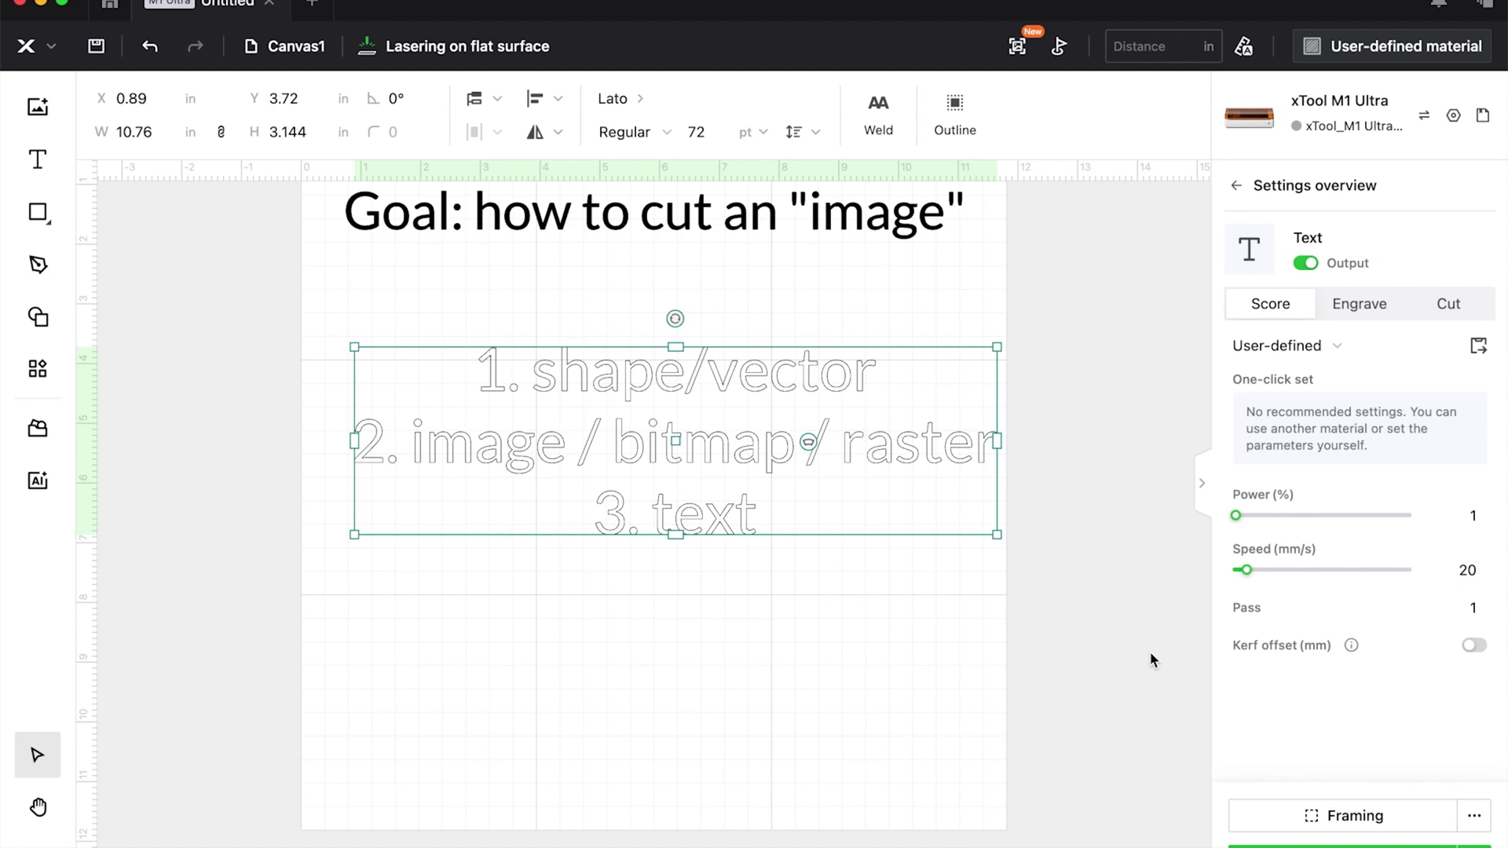
left_click(1343, 317)
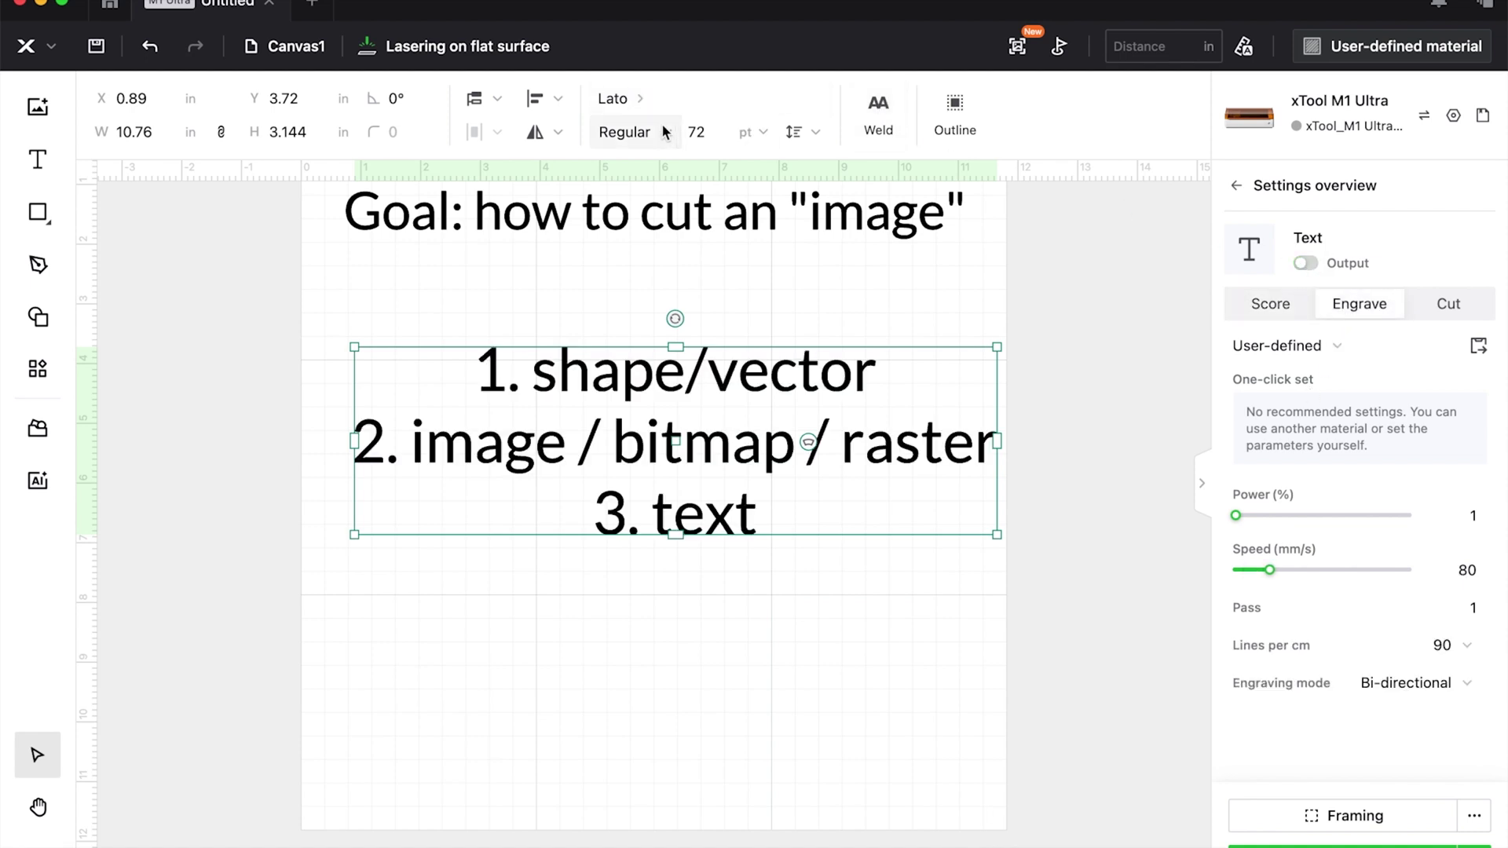
left_click(797, 132)
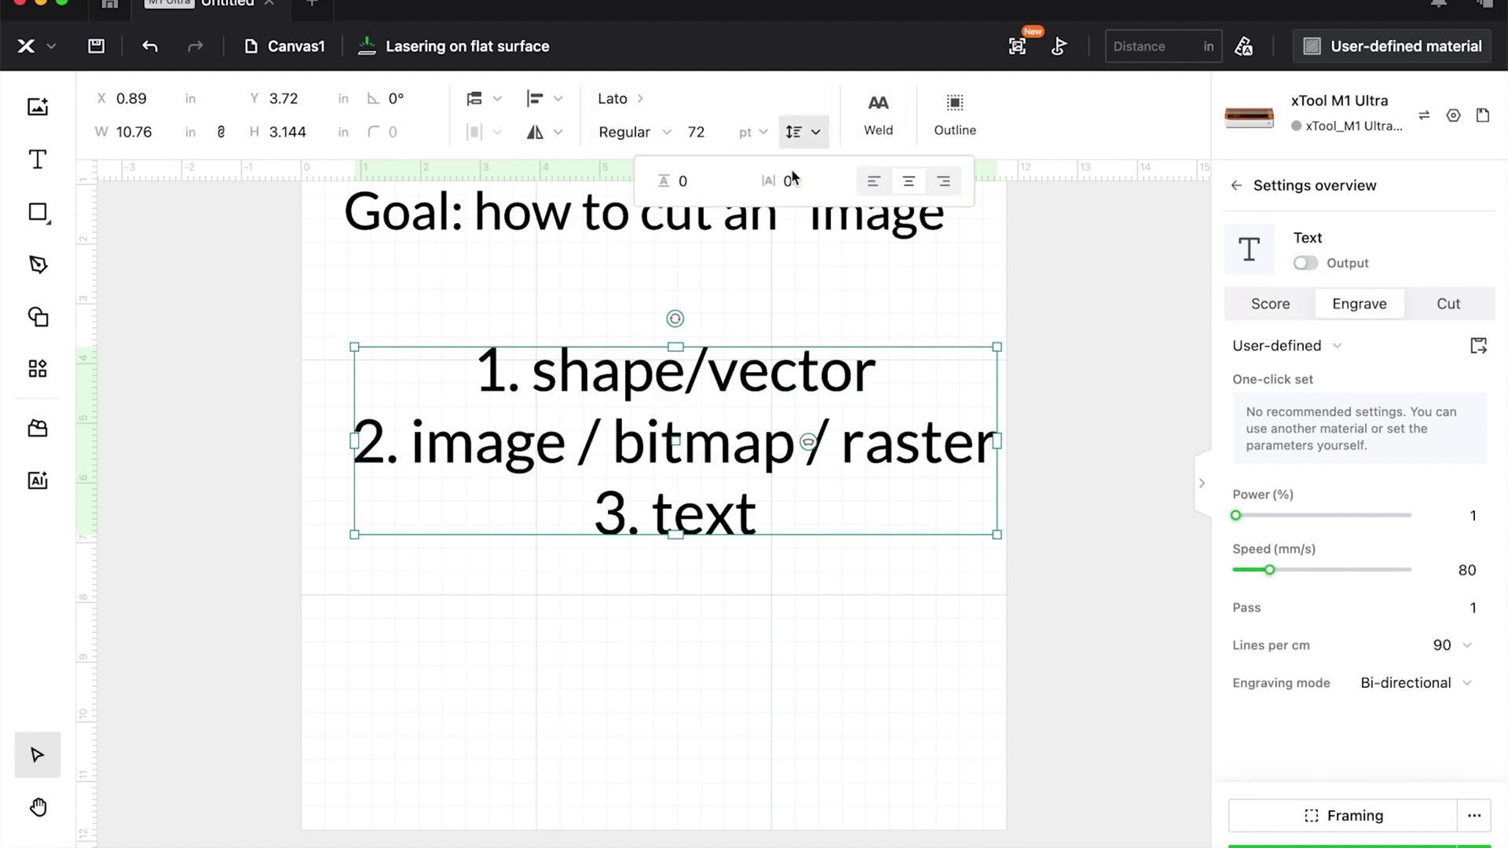
left_click(873, 181)
left_click_drag(1001, 532, 647, 376)
left_click_drag(541, 408, 686, 302)
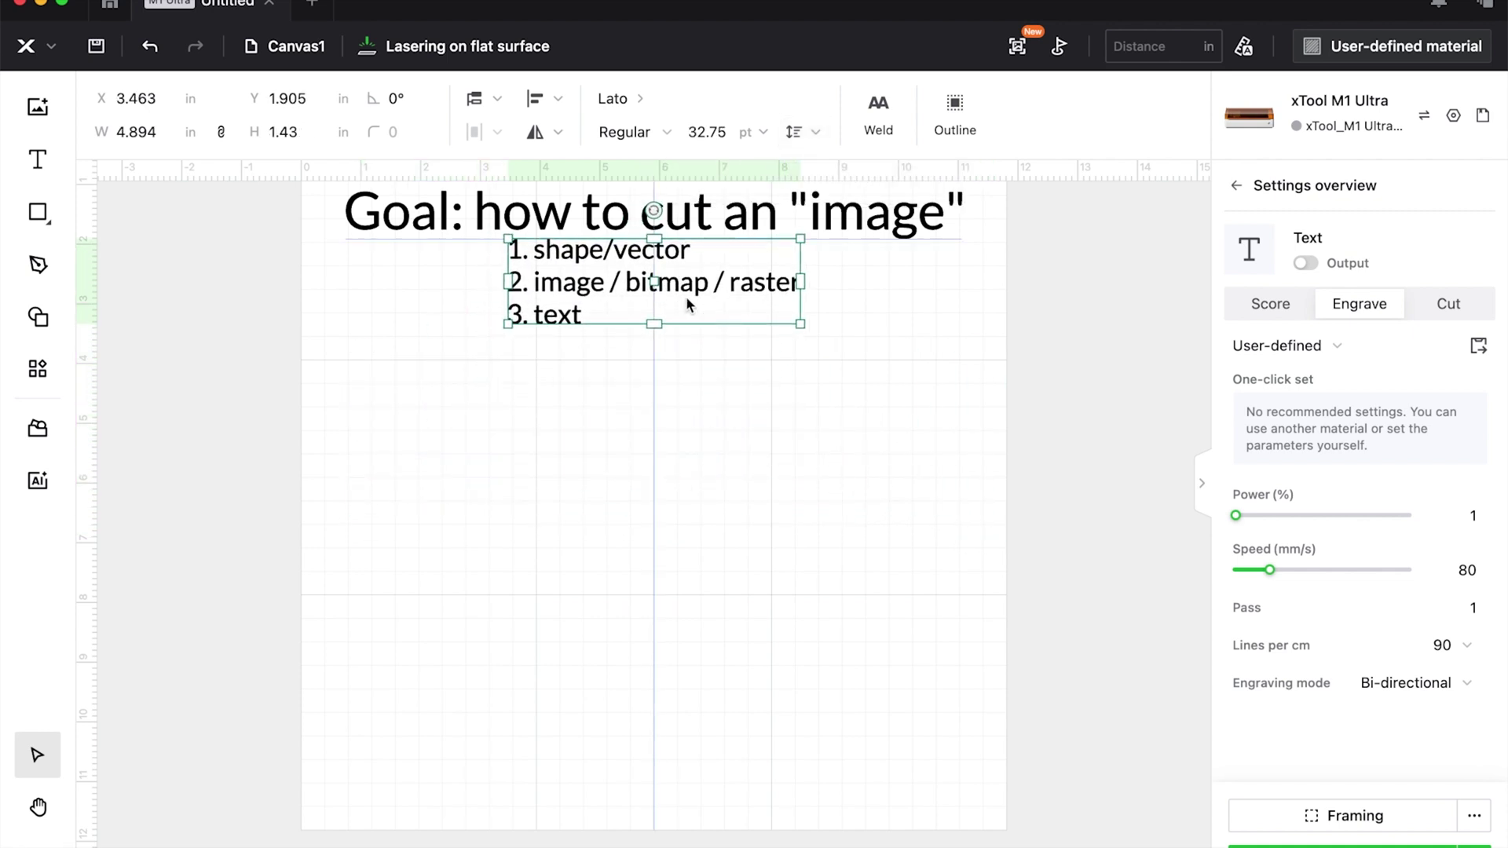
- Turn off output for the text layer
left_click(722, 530)
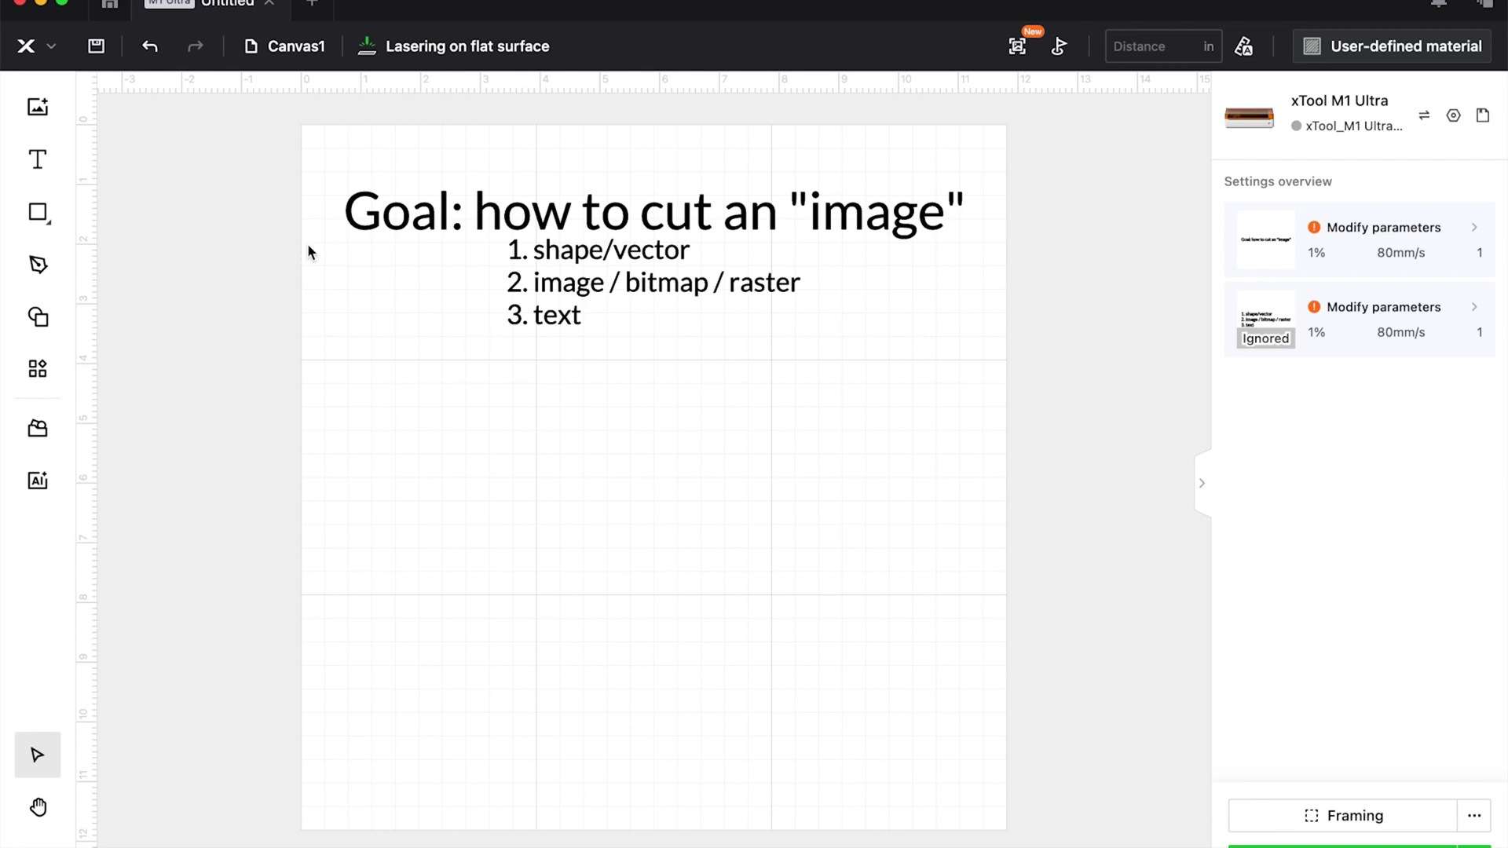
left_click(1387, 255)
left_click(1305, 263)
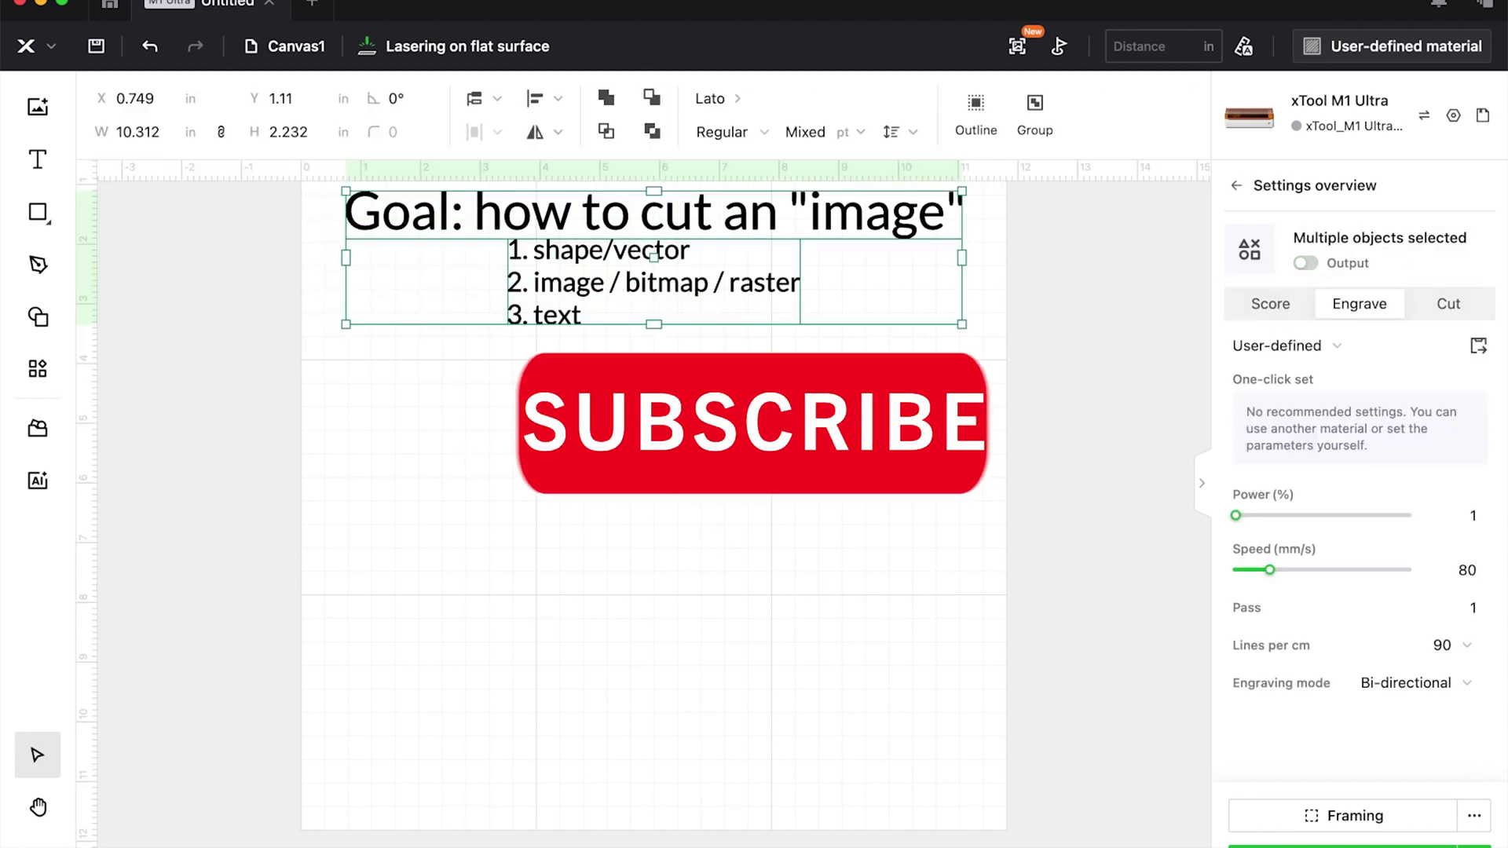
left_click(135, 818)
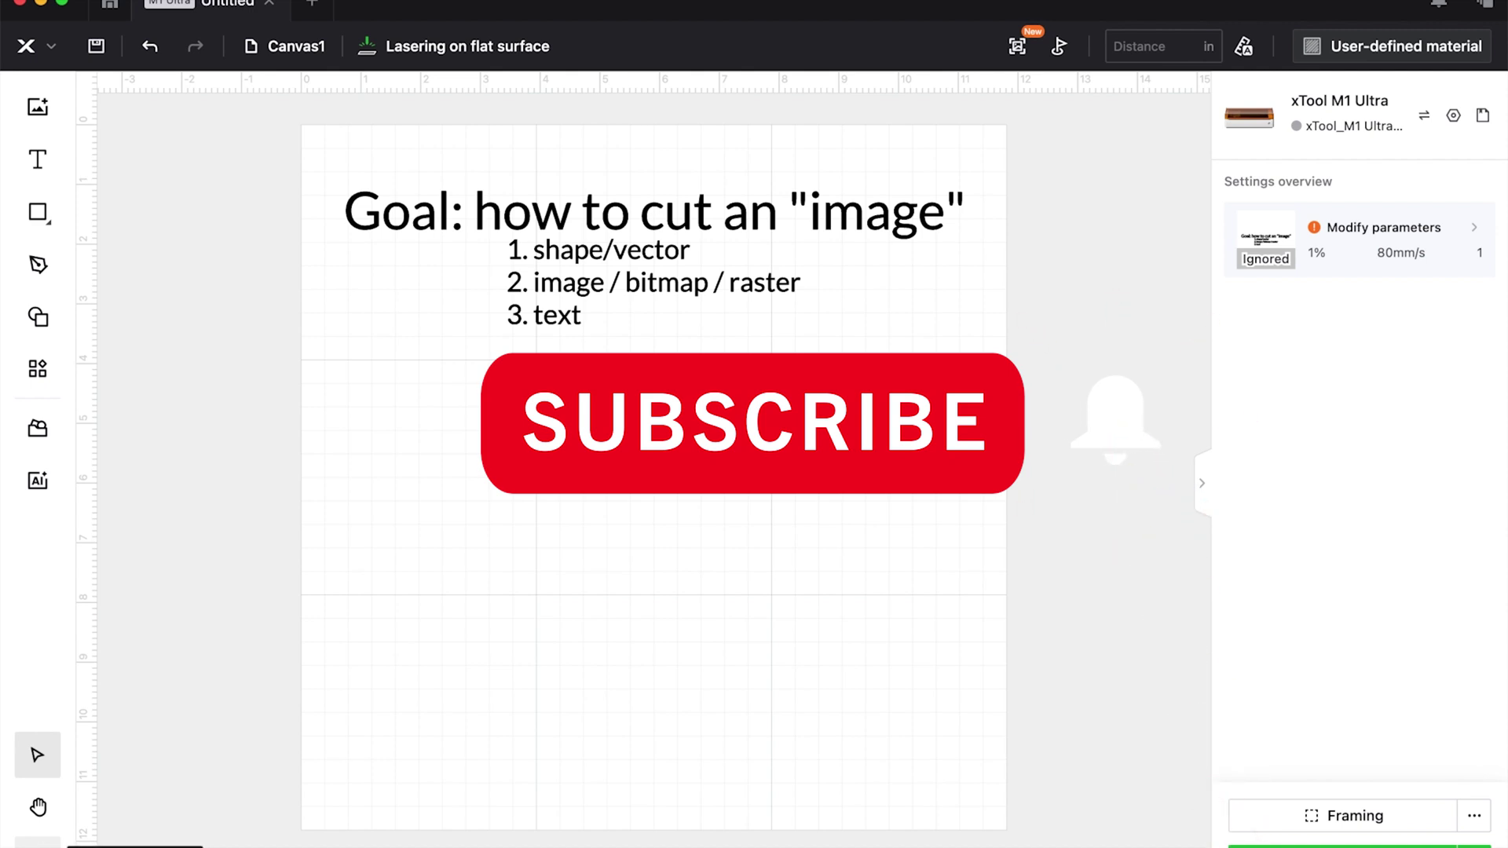
- Draw a rectangle below the list and a circle beside it
left_click(82, 466)
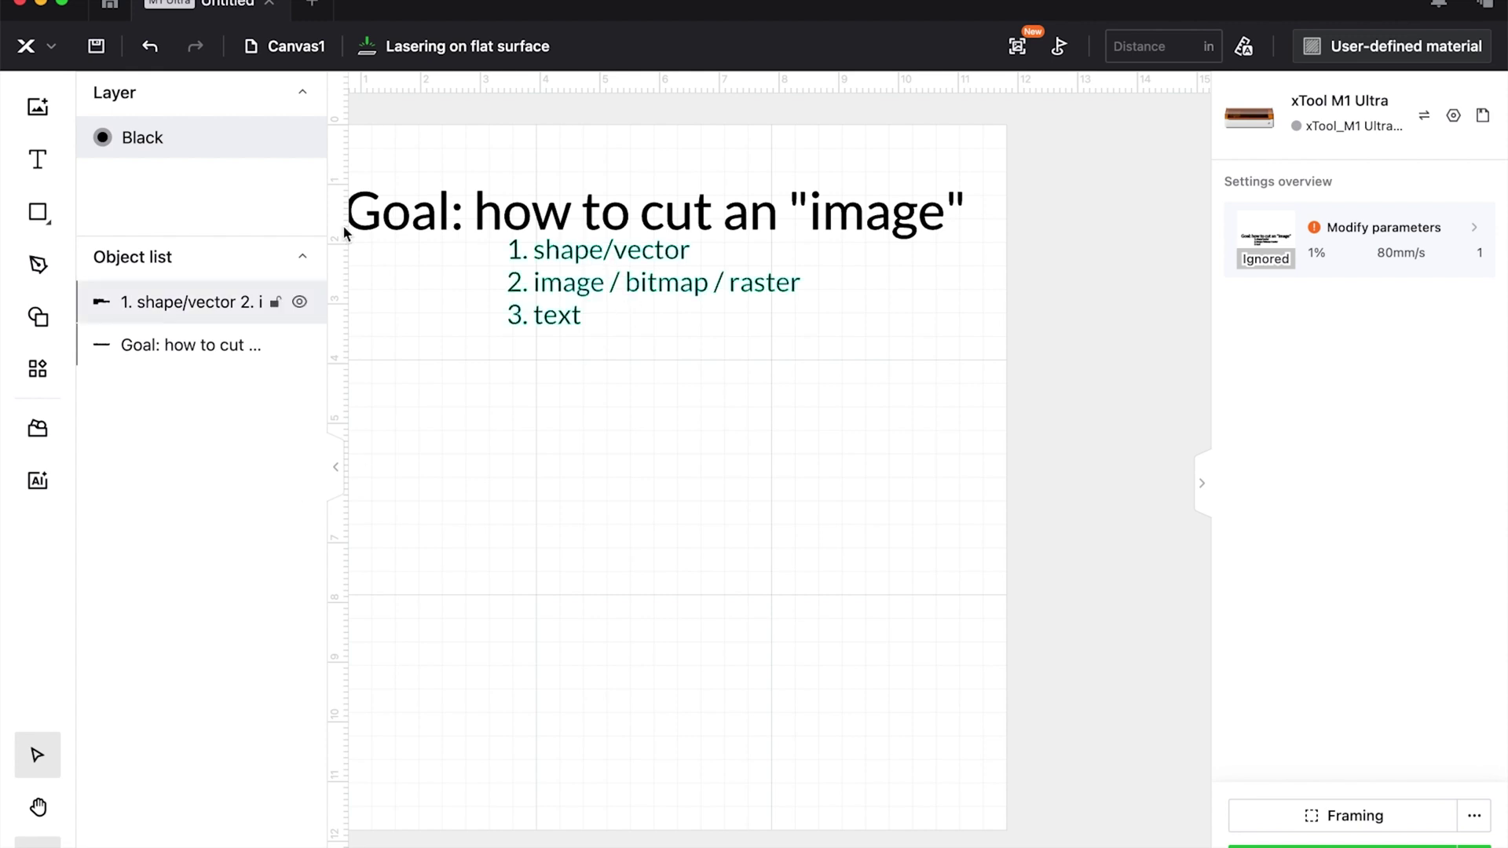
left_click(38, 212)
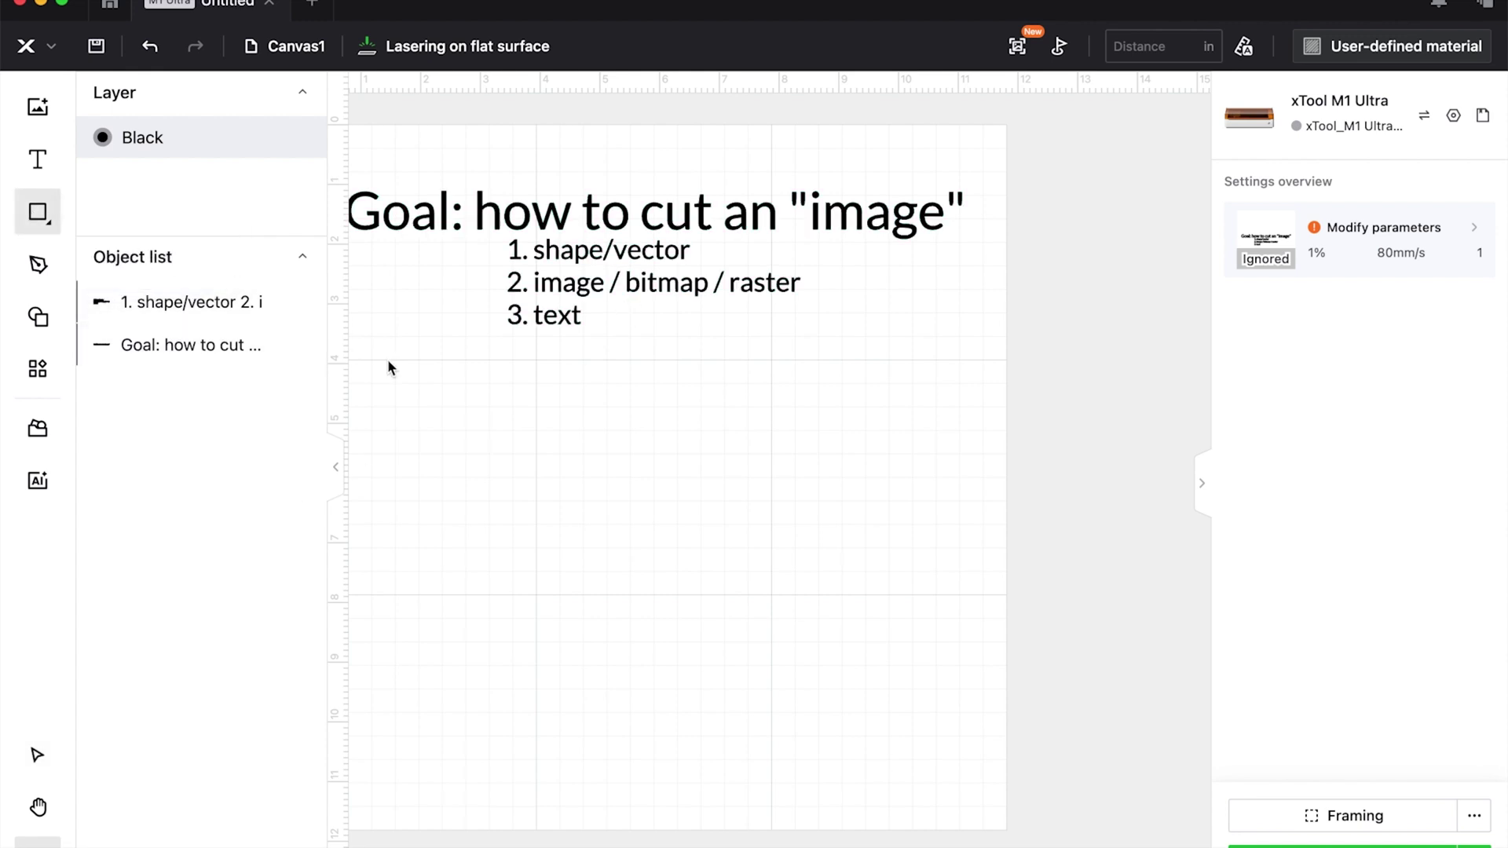
left_click_drag(374, 419, 542, 605)
key("e")
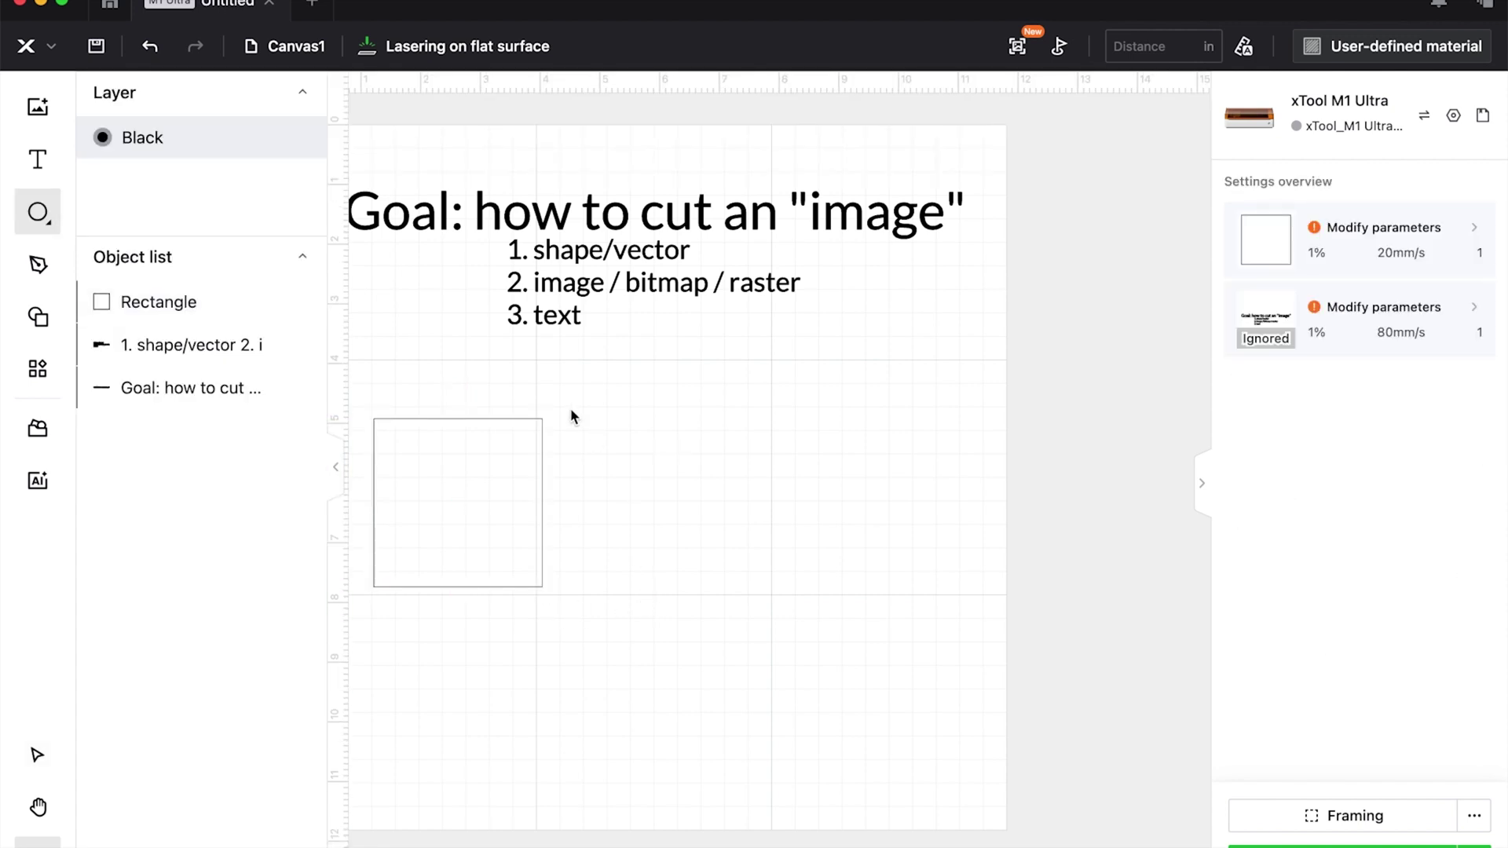
left_click_drag(646, 476, 749, 581)
- Add a pine tree shape right of the circle, enlarge it, and level the circle with the rectangle
left_click(38, 316)
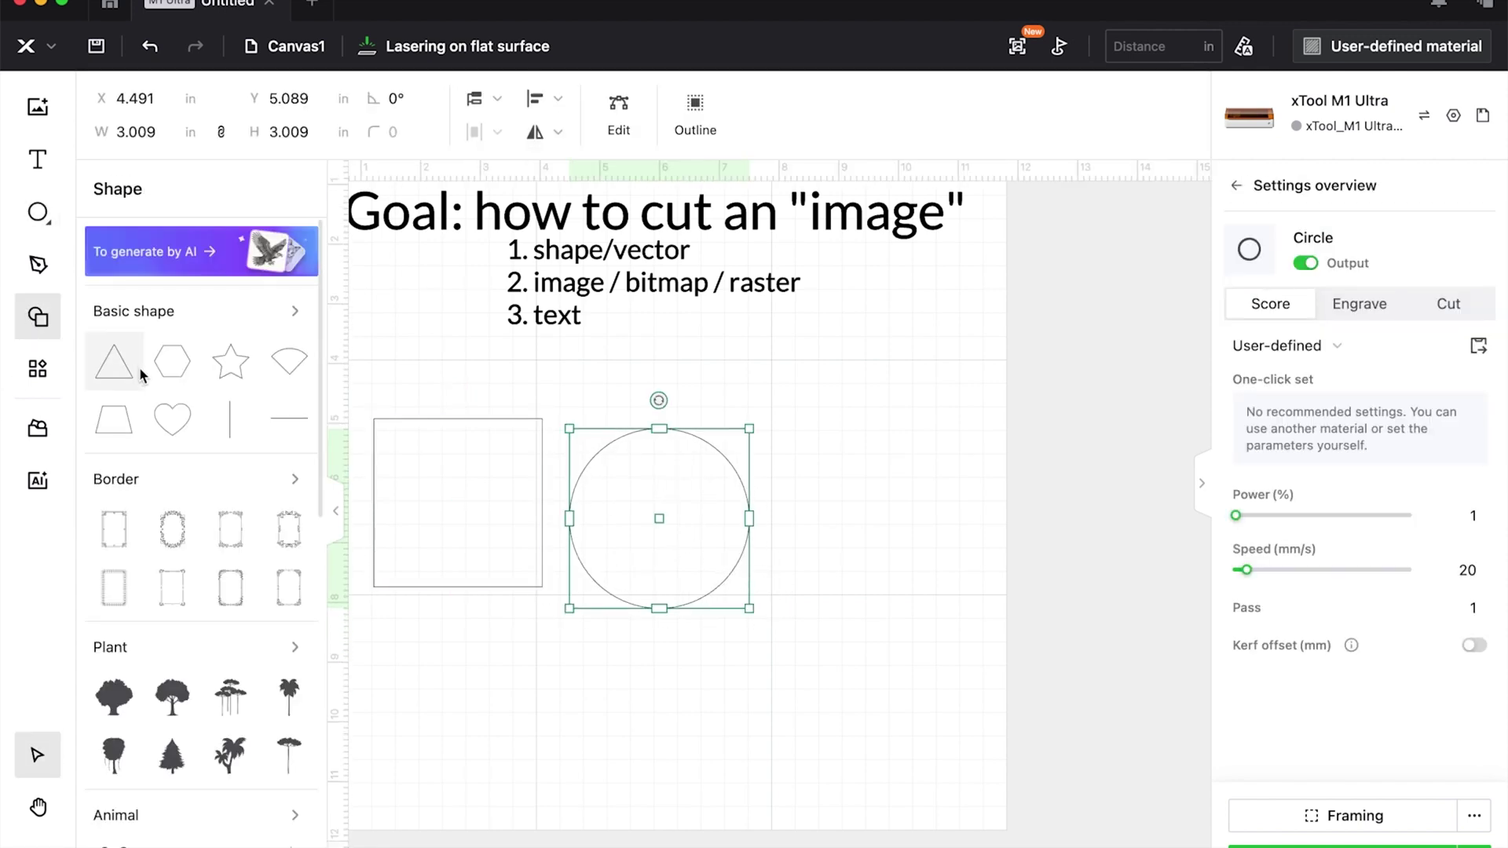
left_click(171, 765)
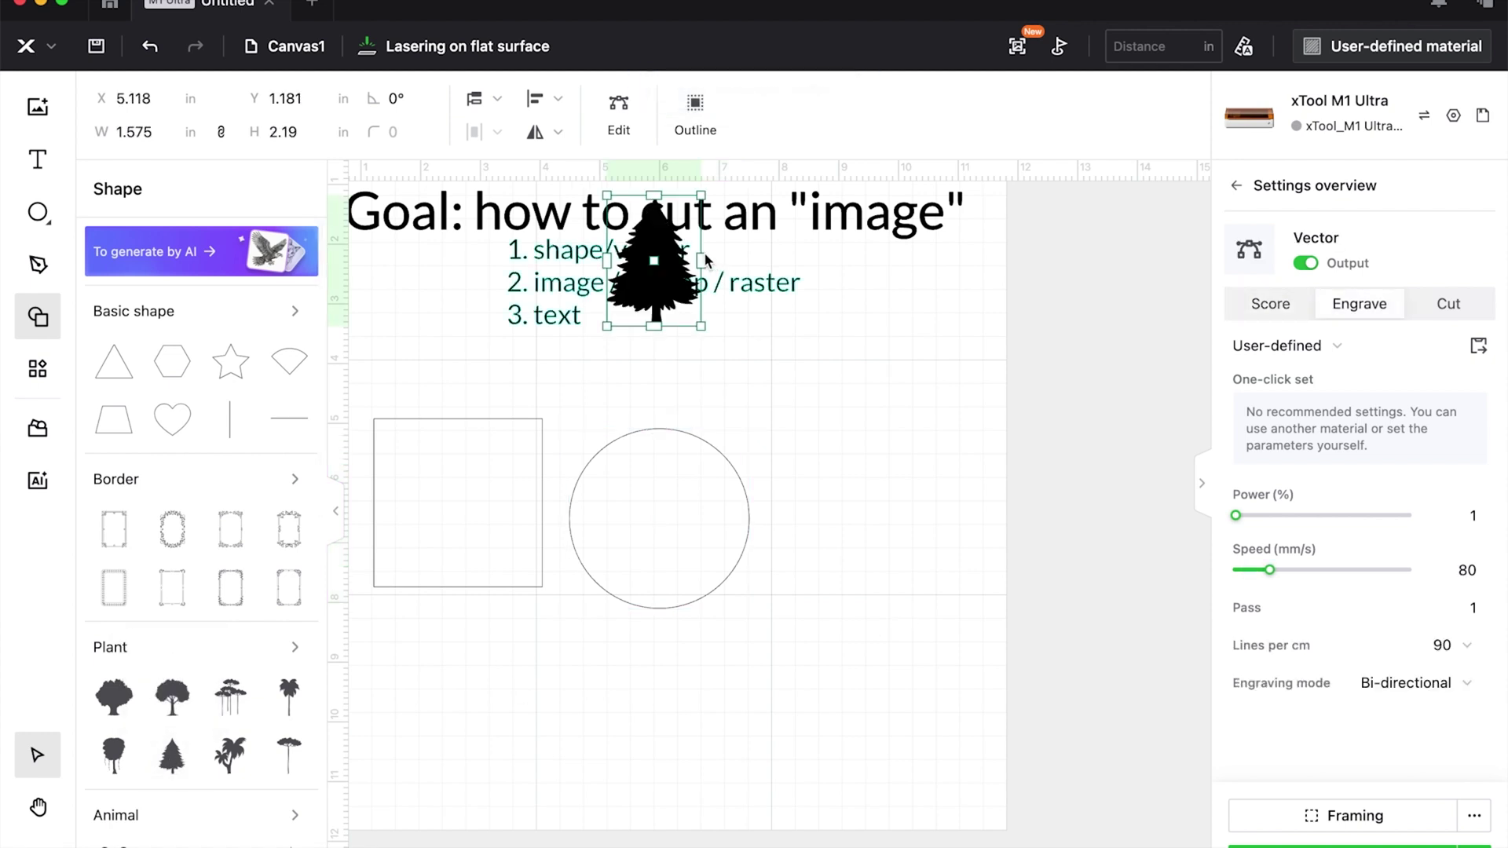
left_click_drag(671, 236, 880, 457)
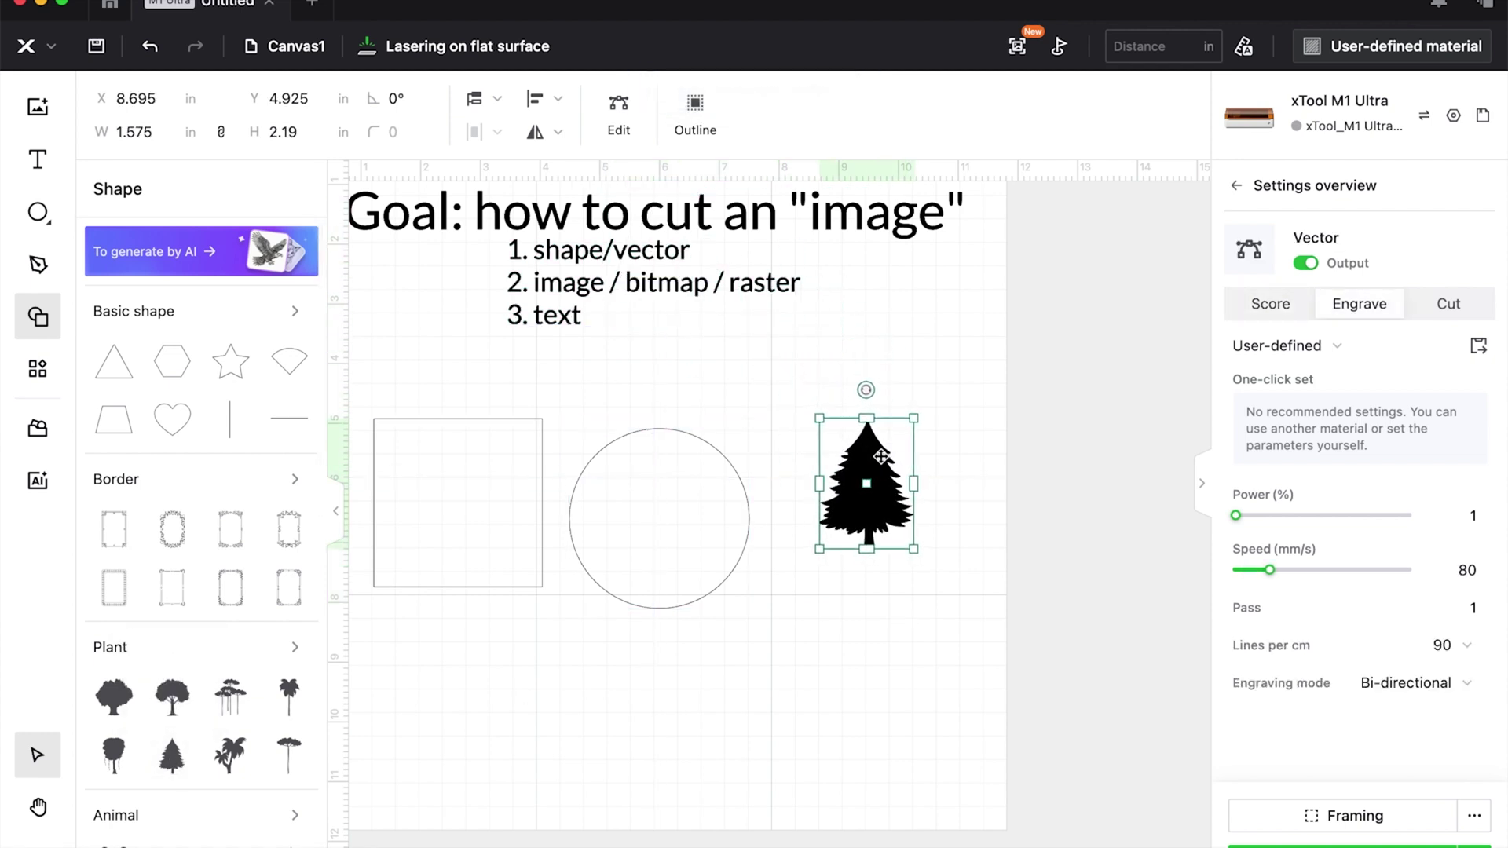
left_click_drag(915, 558, 956, 594)
left_click_drag(696, 532, 680, 541)
- Bottom-align and evenly distribute the rectangle, circle and tree, and set them to engrave
left_click_drag(529, 674, 848, 462)
left_click(548, 99)
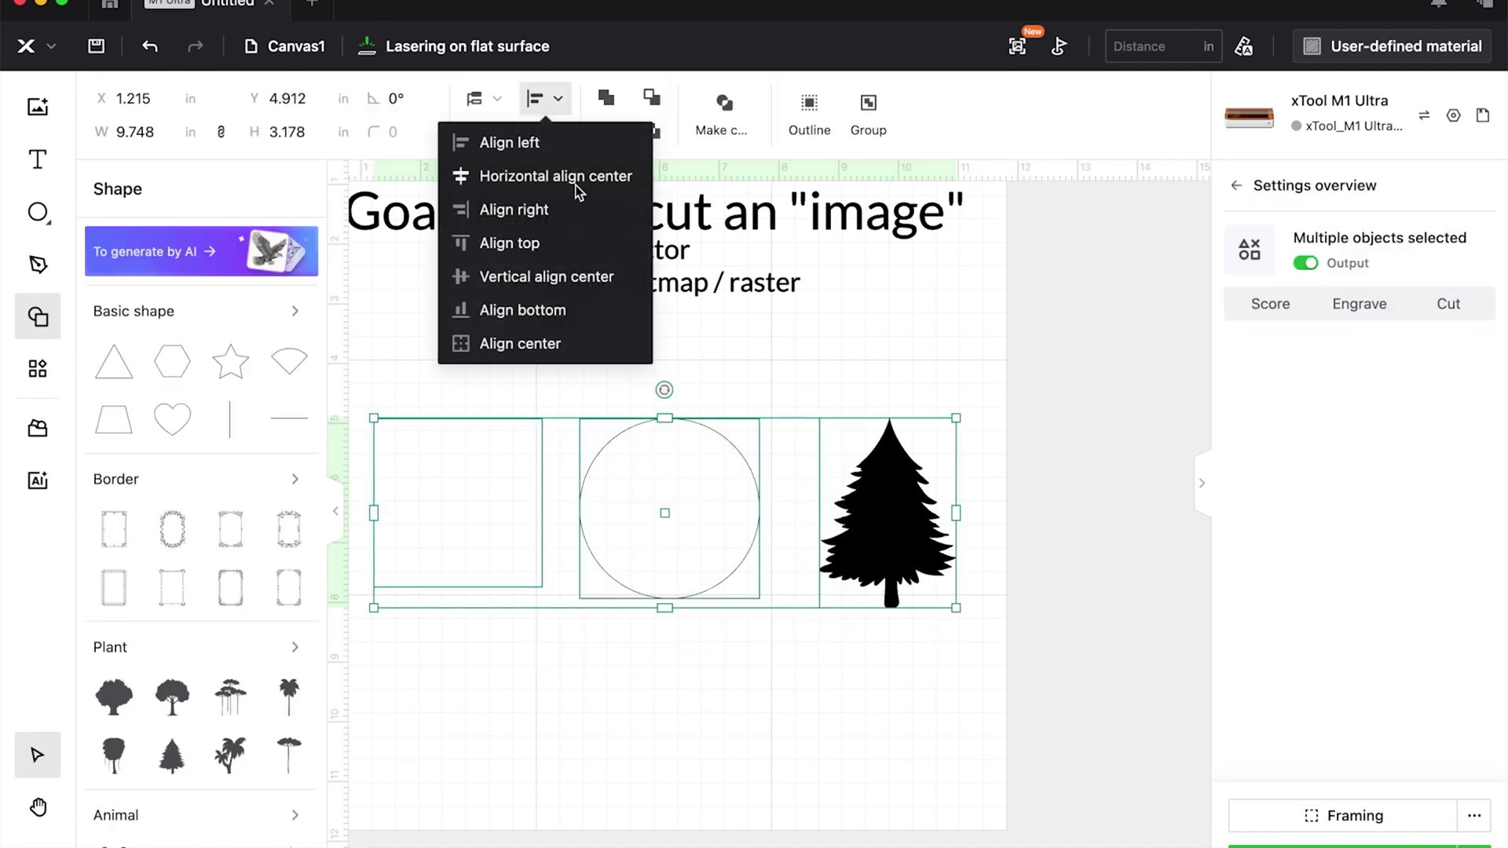
left_click(581, 308)
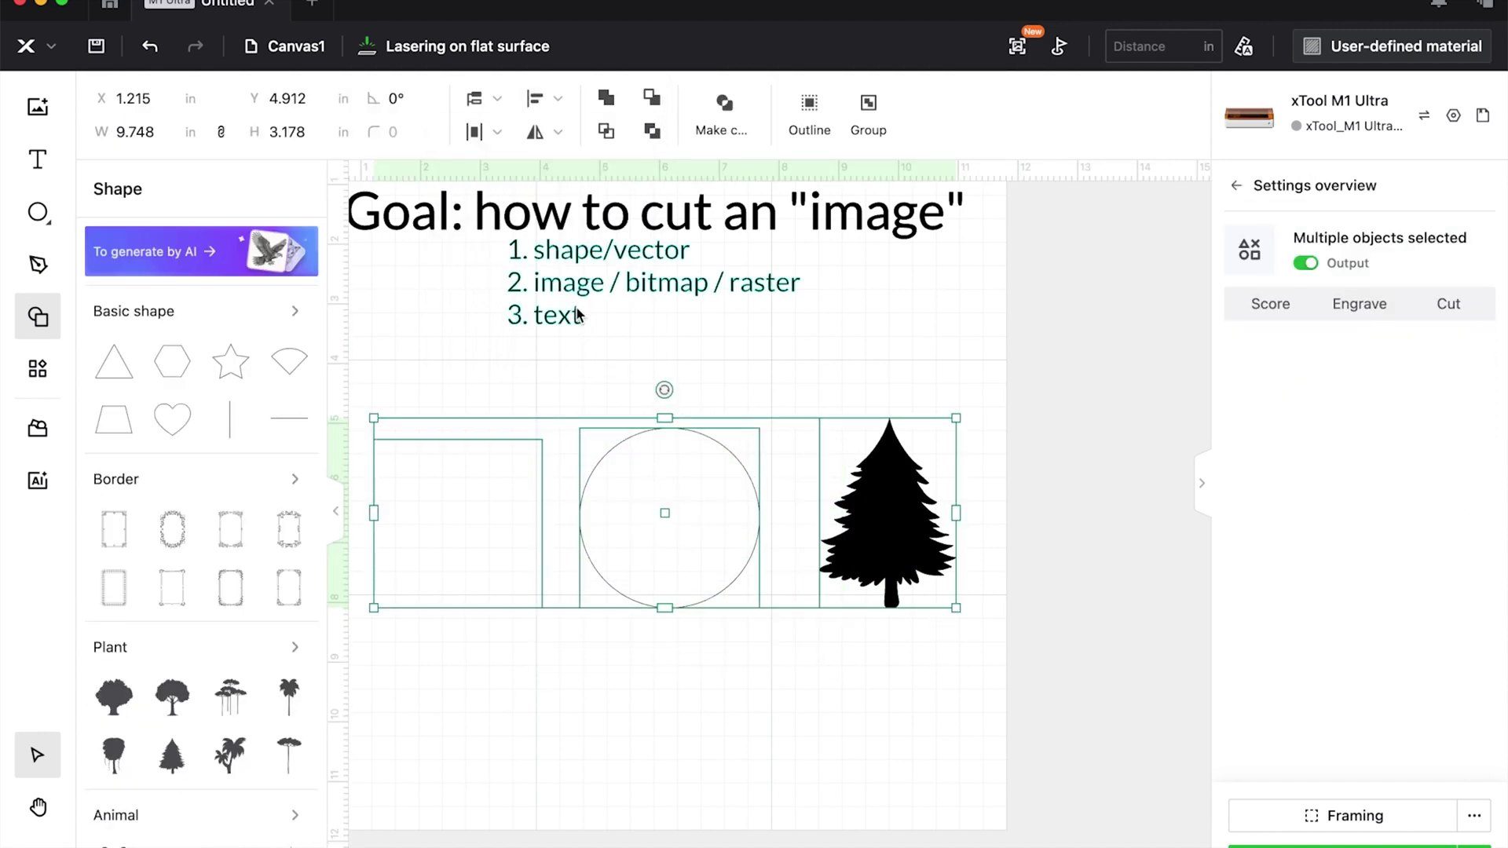
left_click(486, 130)
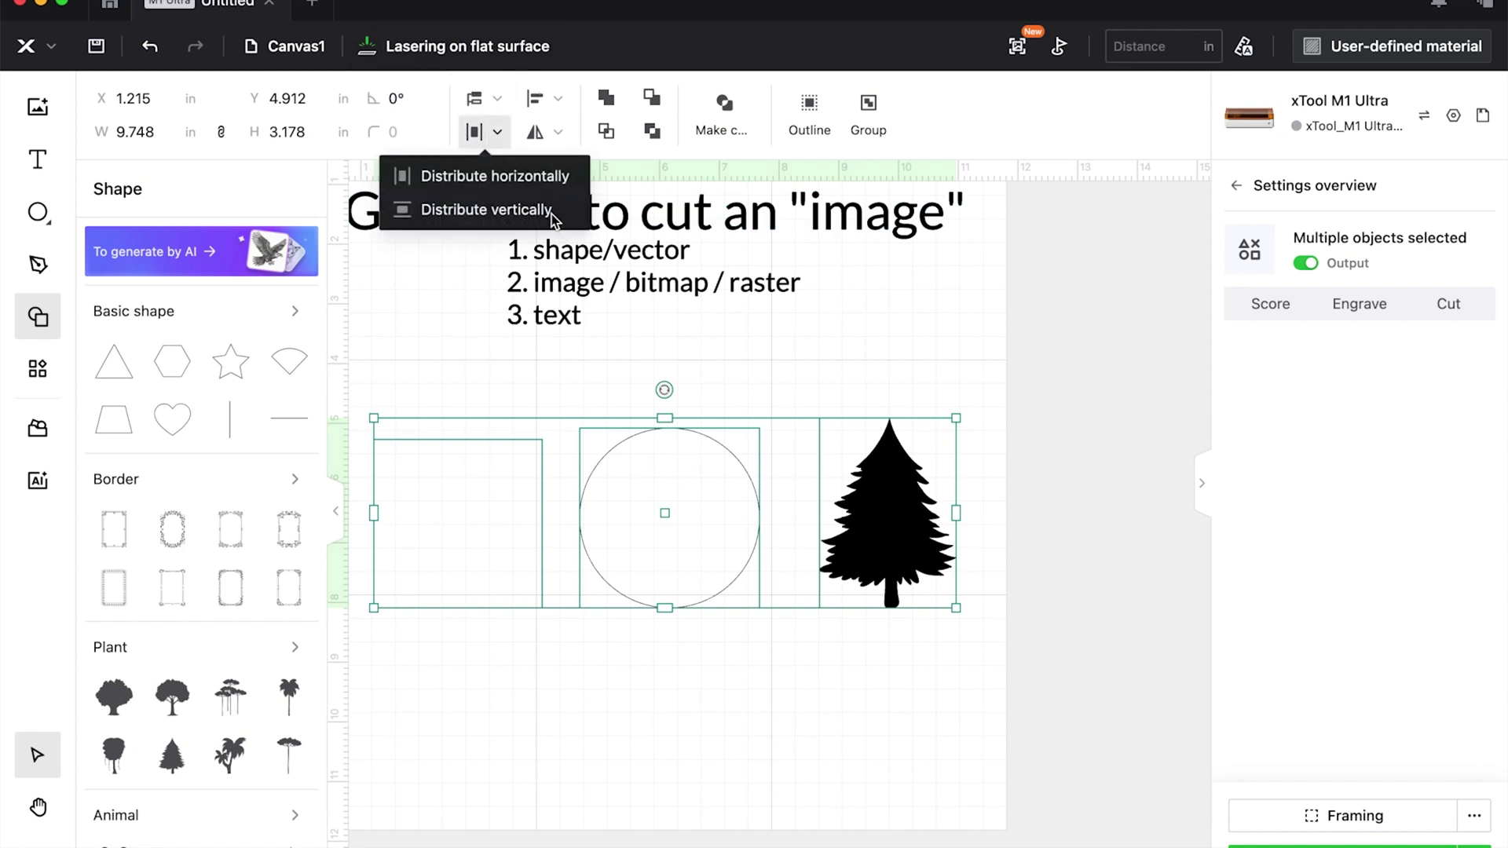
left_click(530, 185)
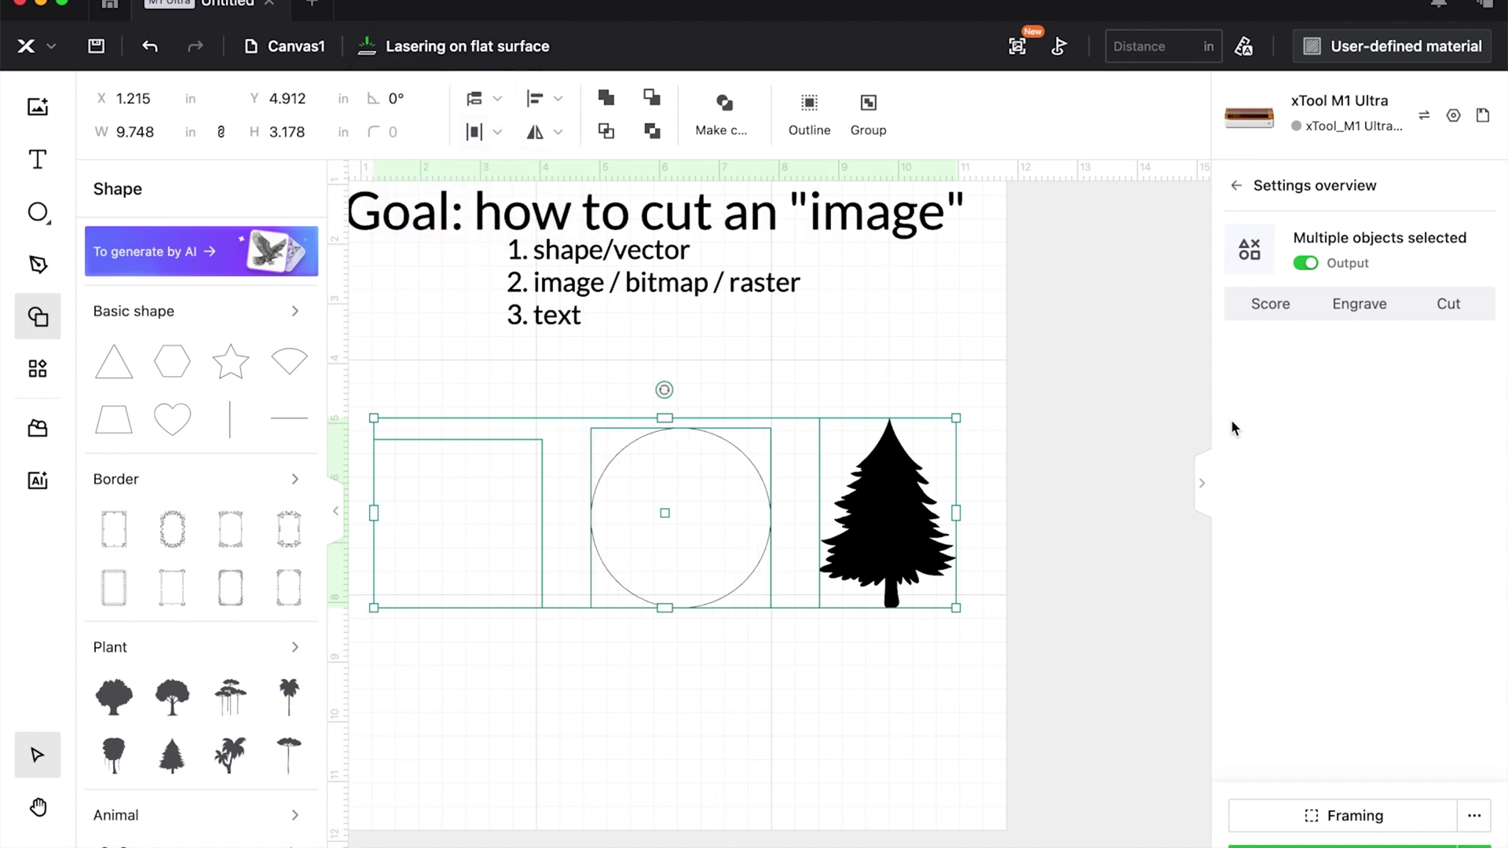
left_click(1358, 303)
left_click(838, 667)
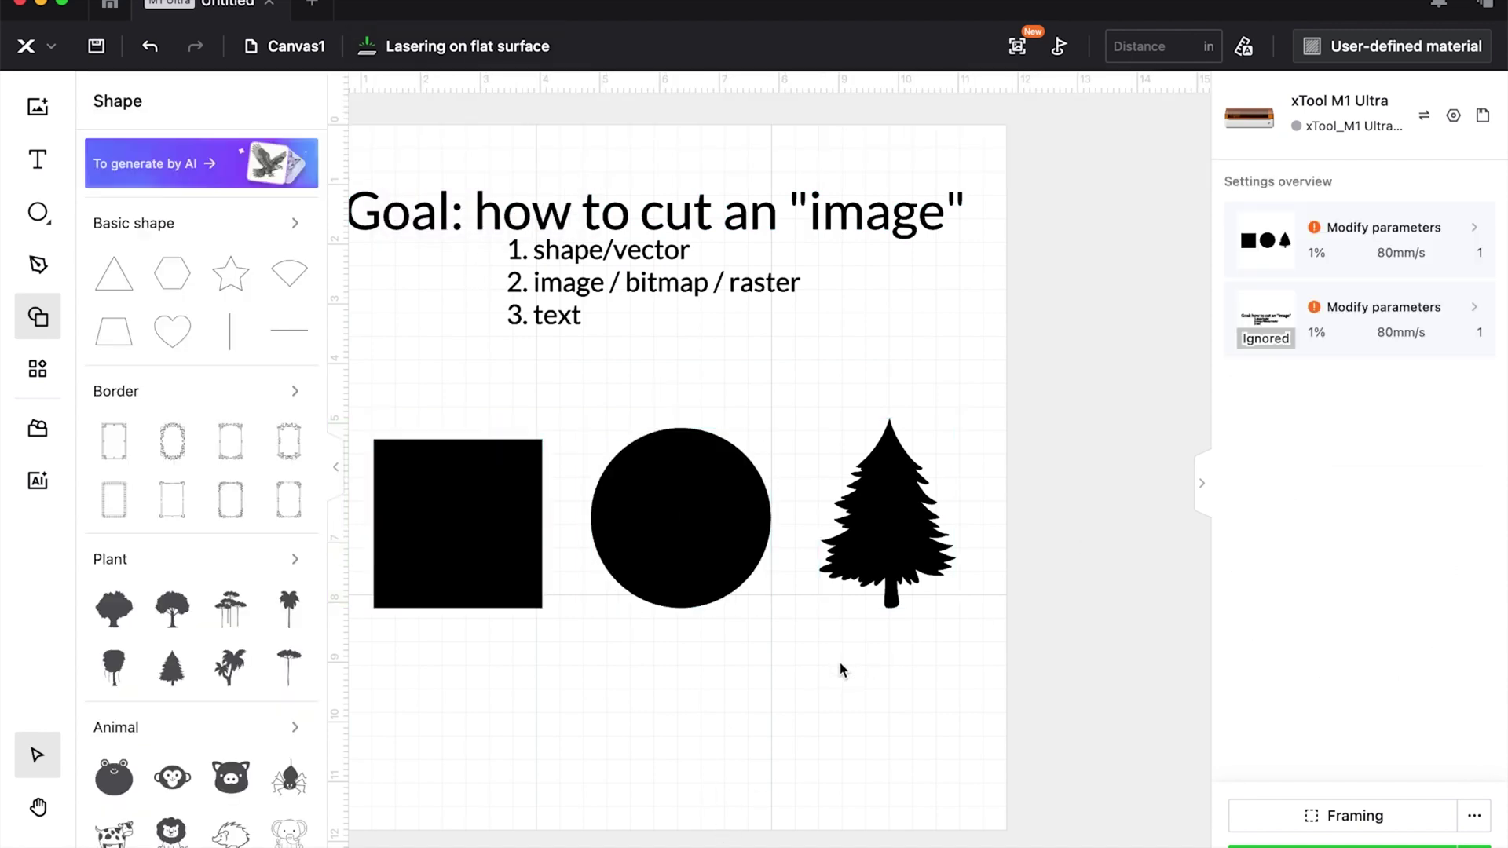
- With the layer and object list shown, cut away the black square's left and right sides with Scissors
scroll(839, 665, "up", 1)
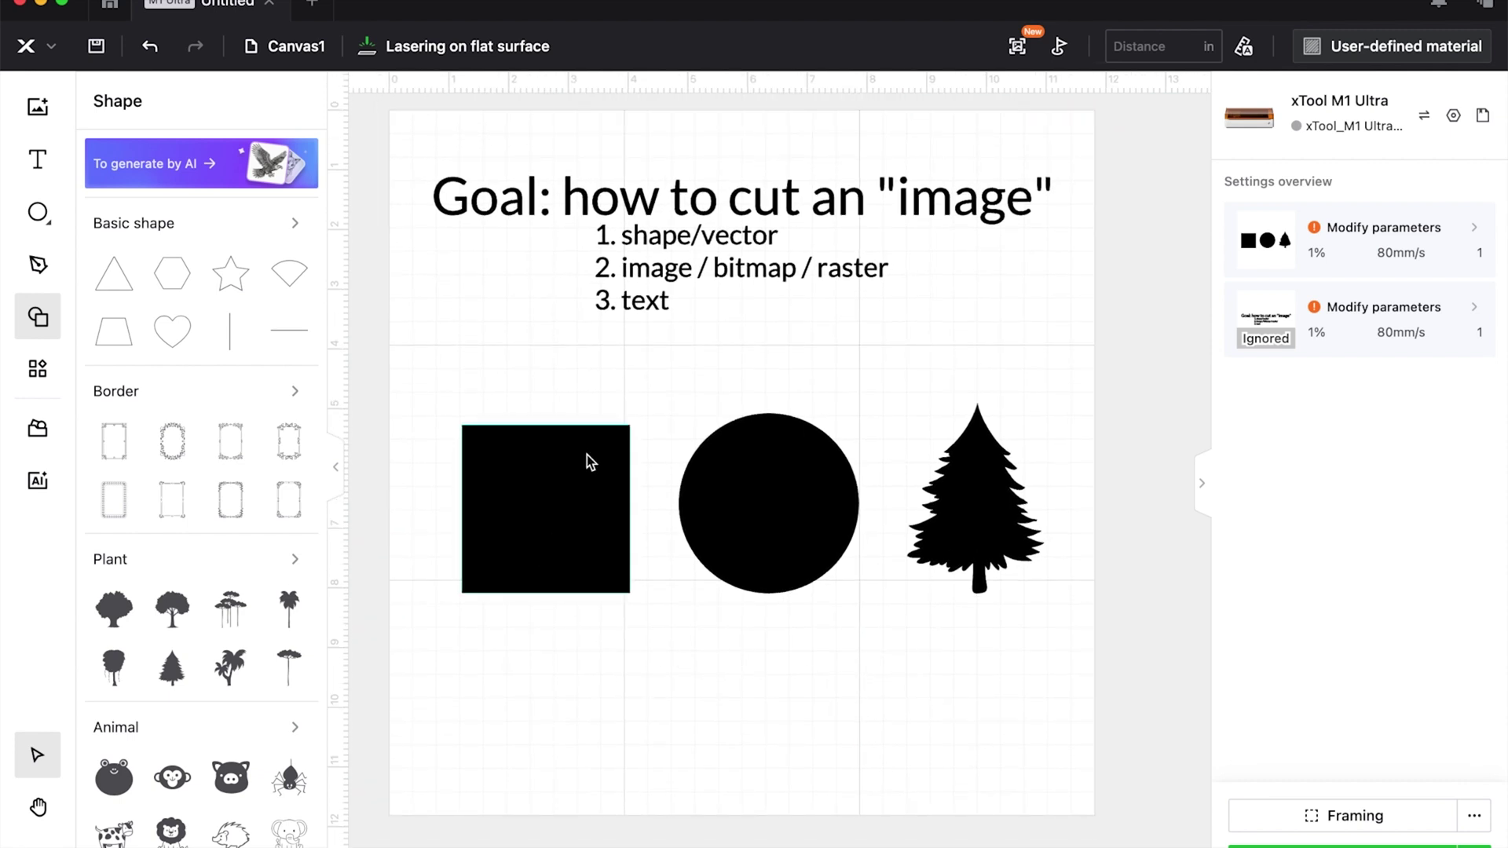
left_click(336, 471)
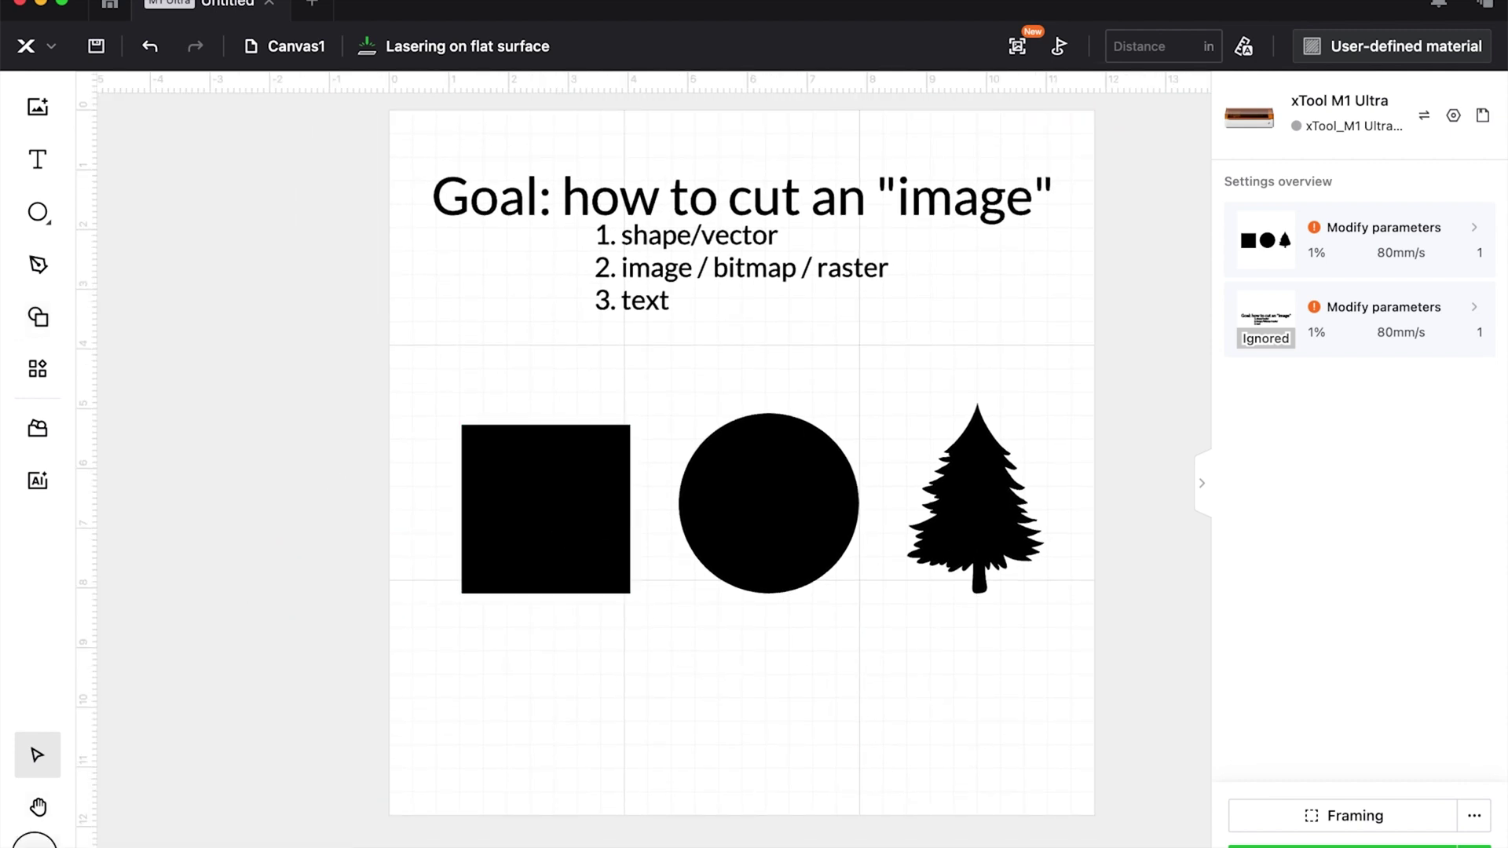
left_click(37, 842)
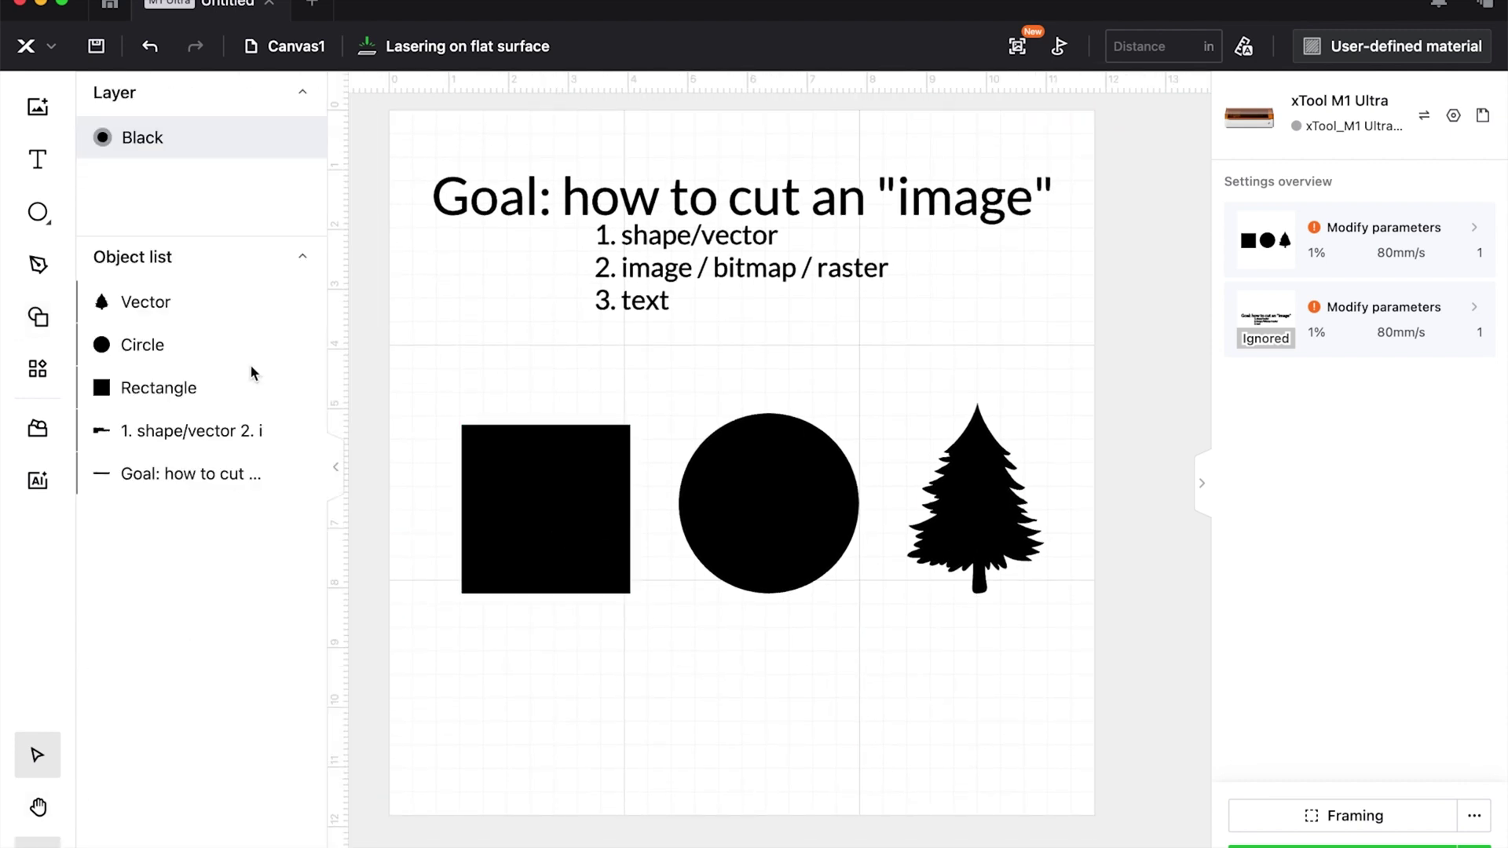
left_click(592, 556)
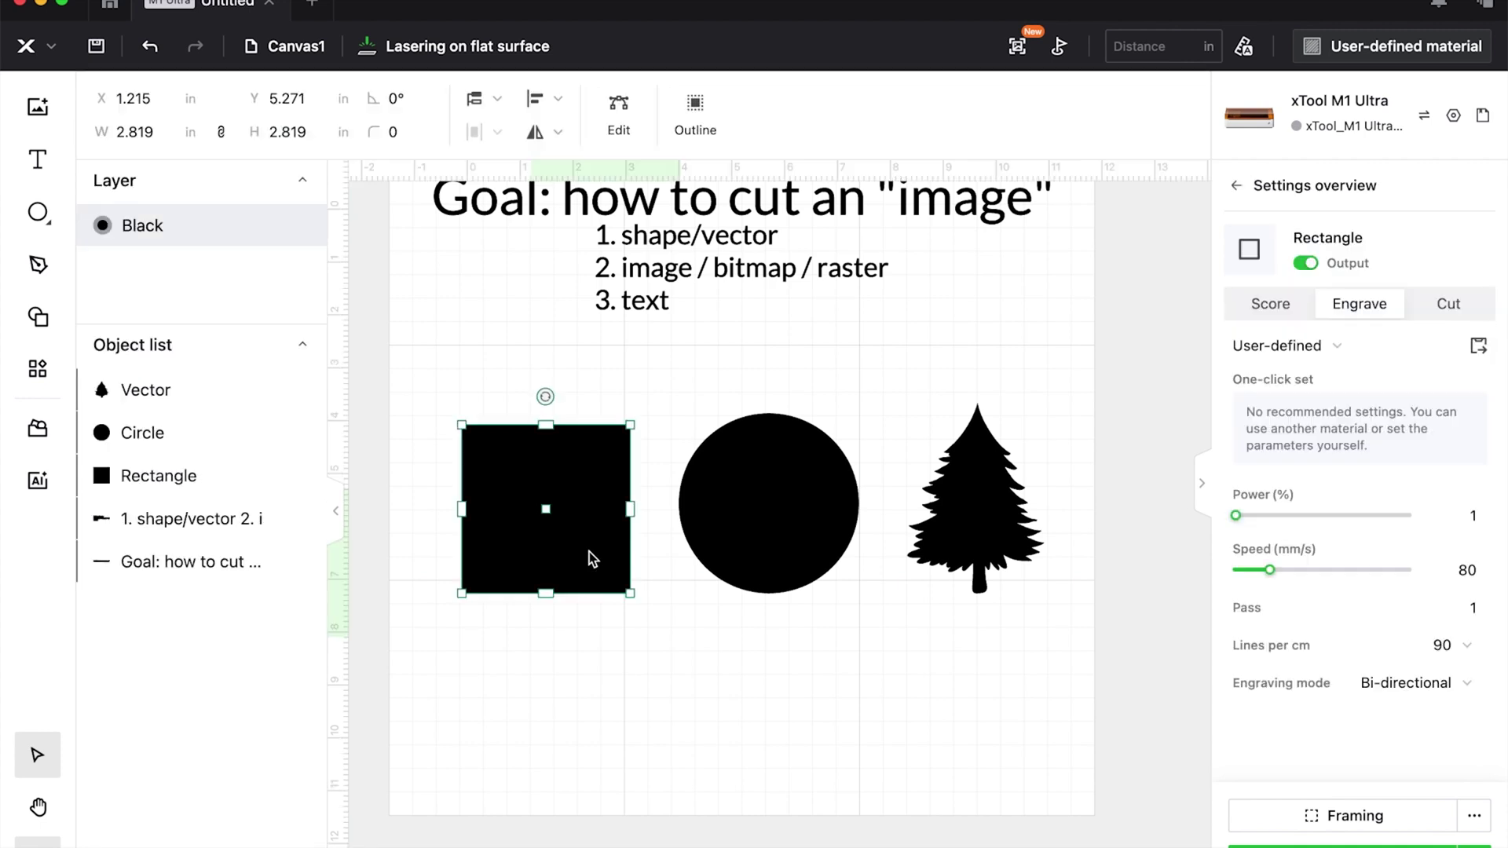
left_click(618, 112)
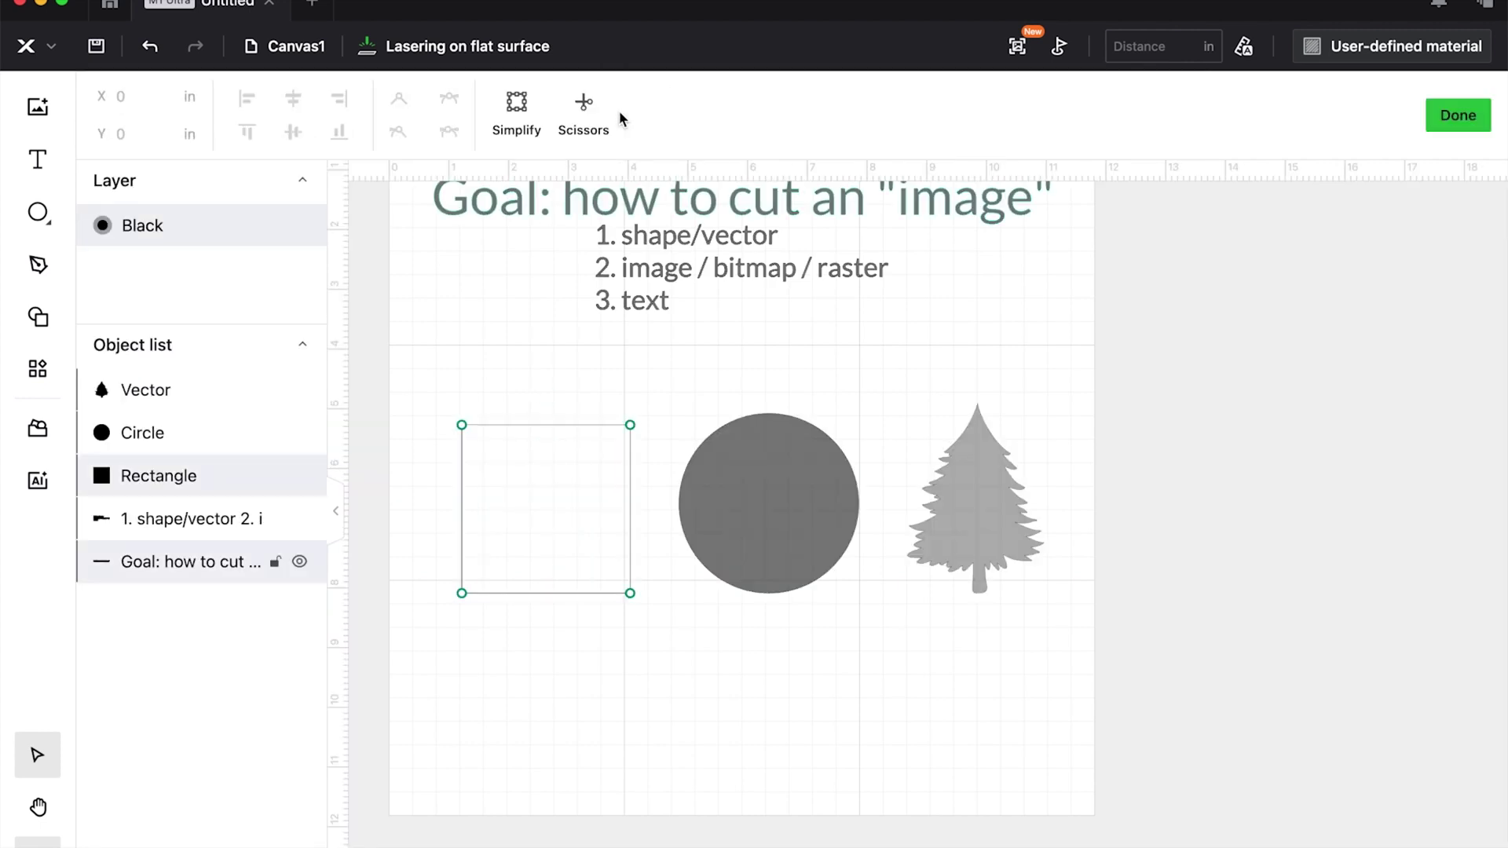
left_click(585, 106)
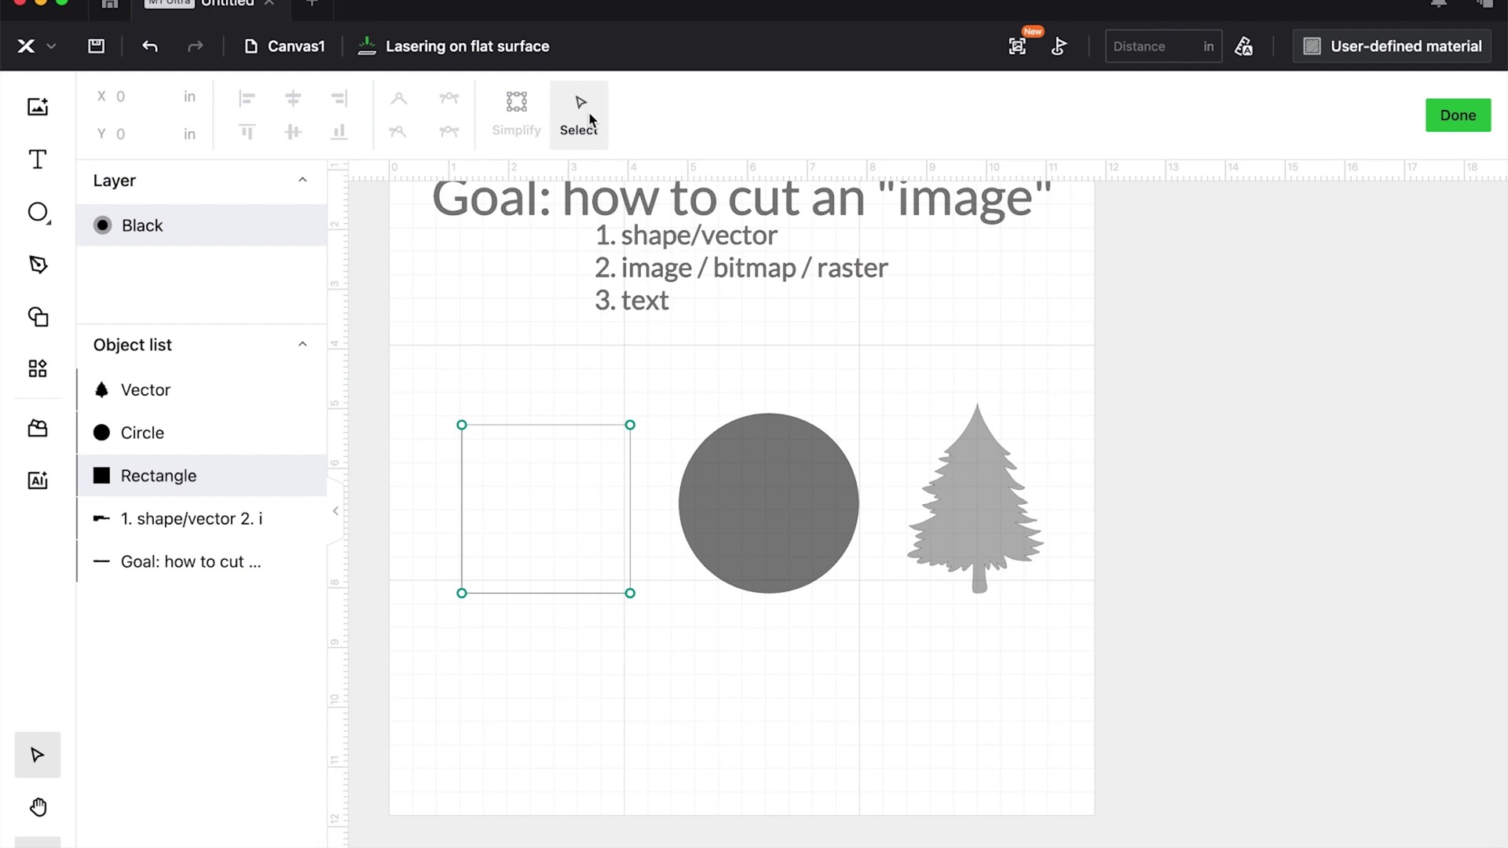
left_click(464, 511)
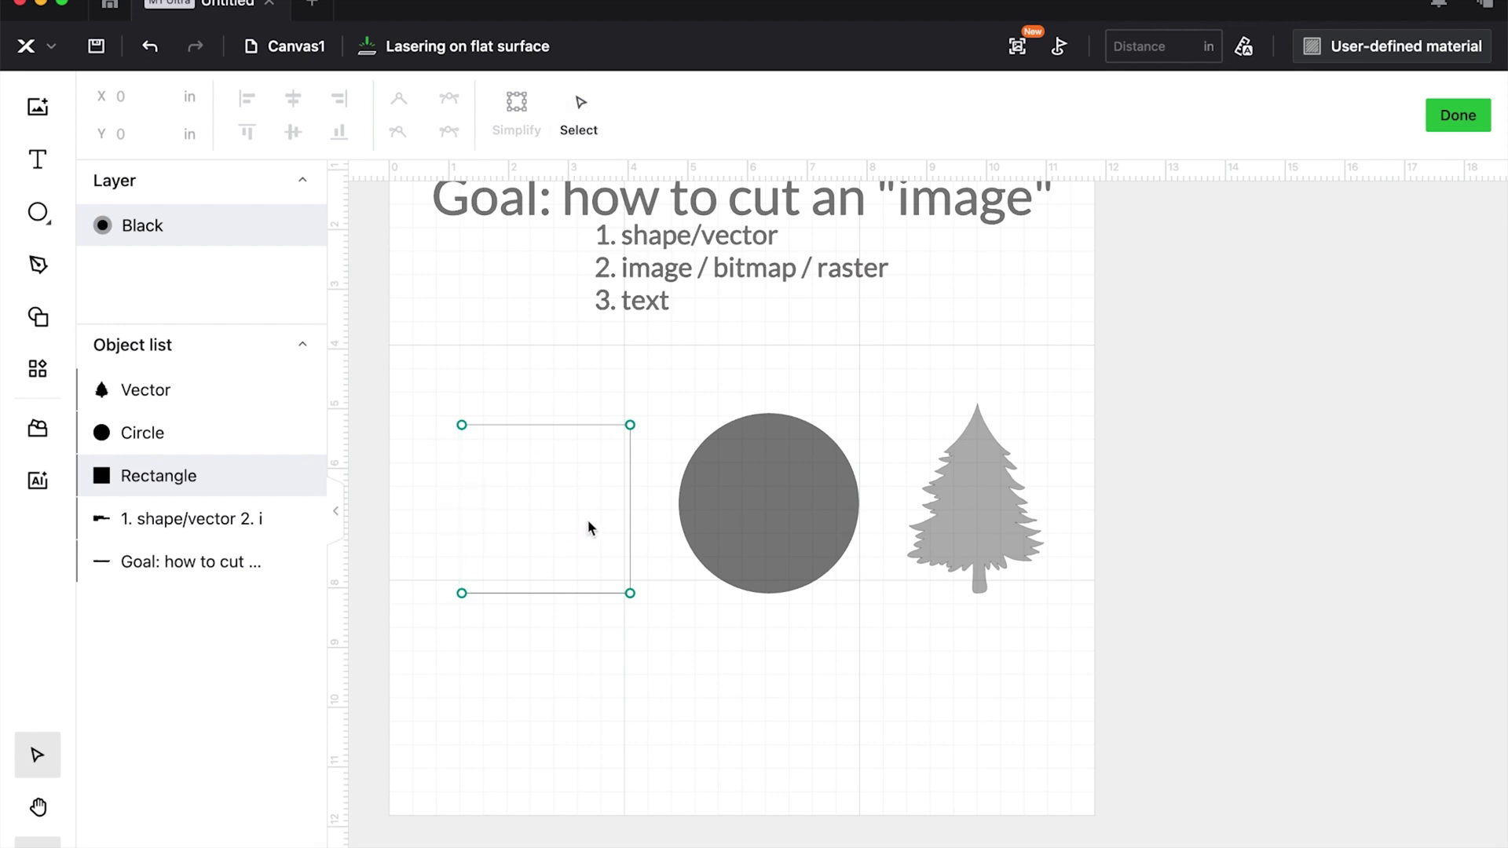
left_click(630, 509)
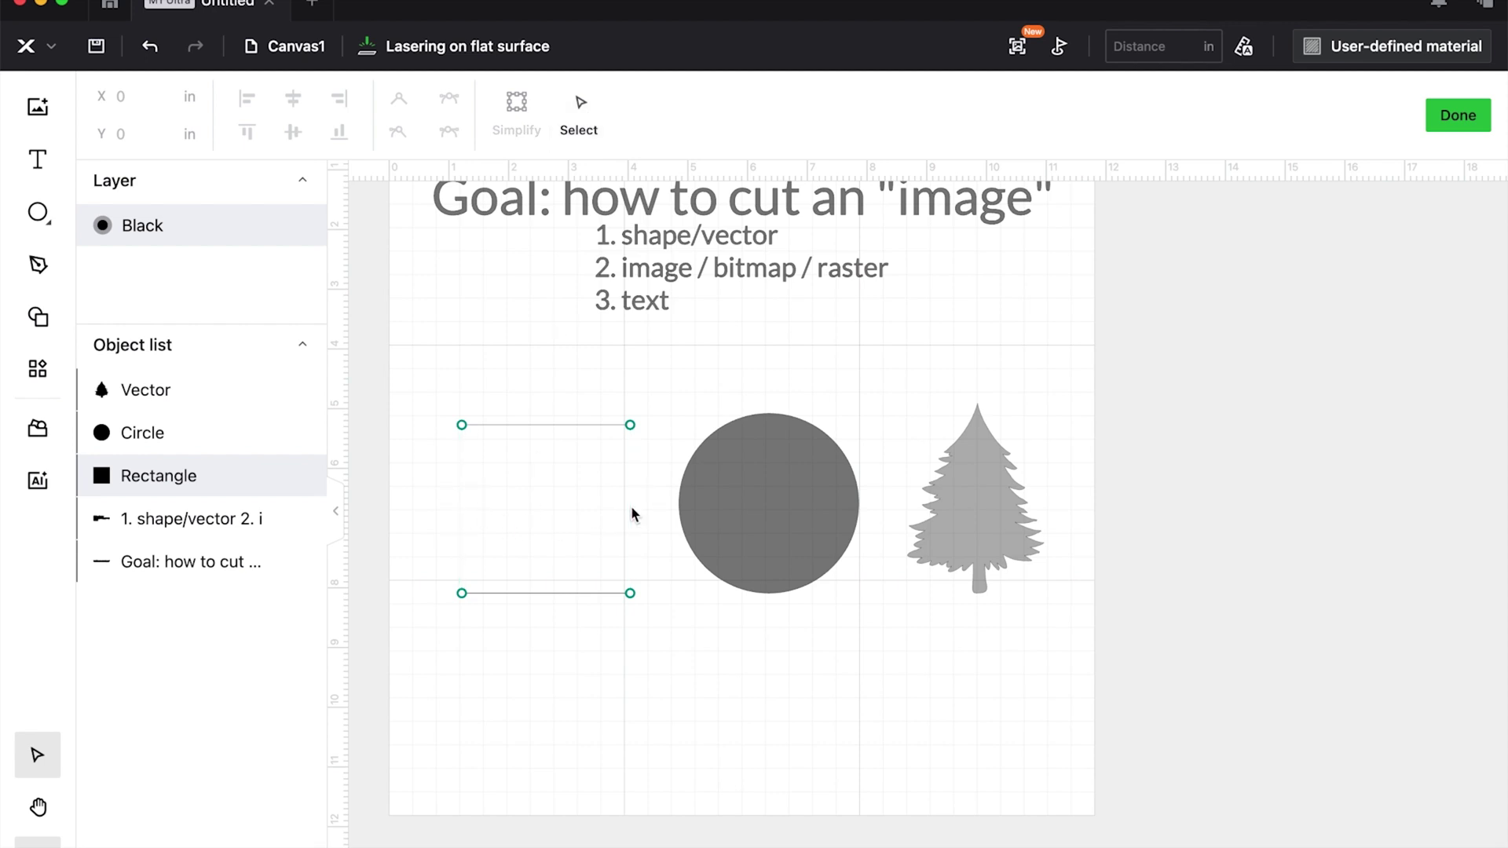
left_click(1457, 115)
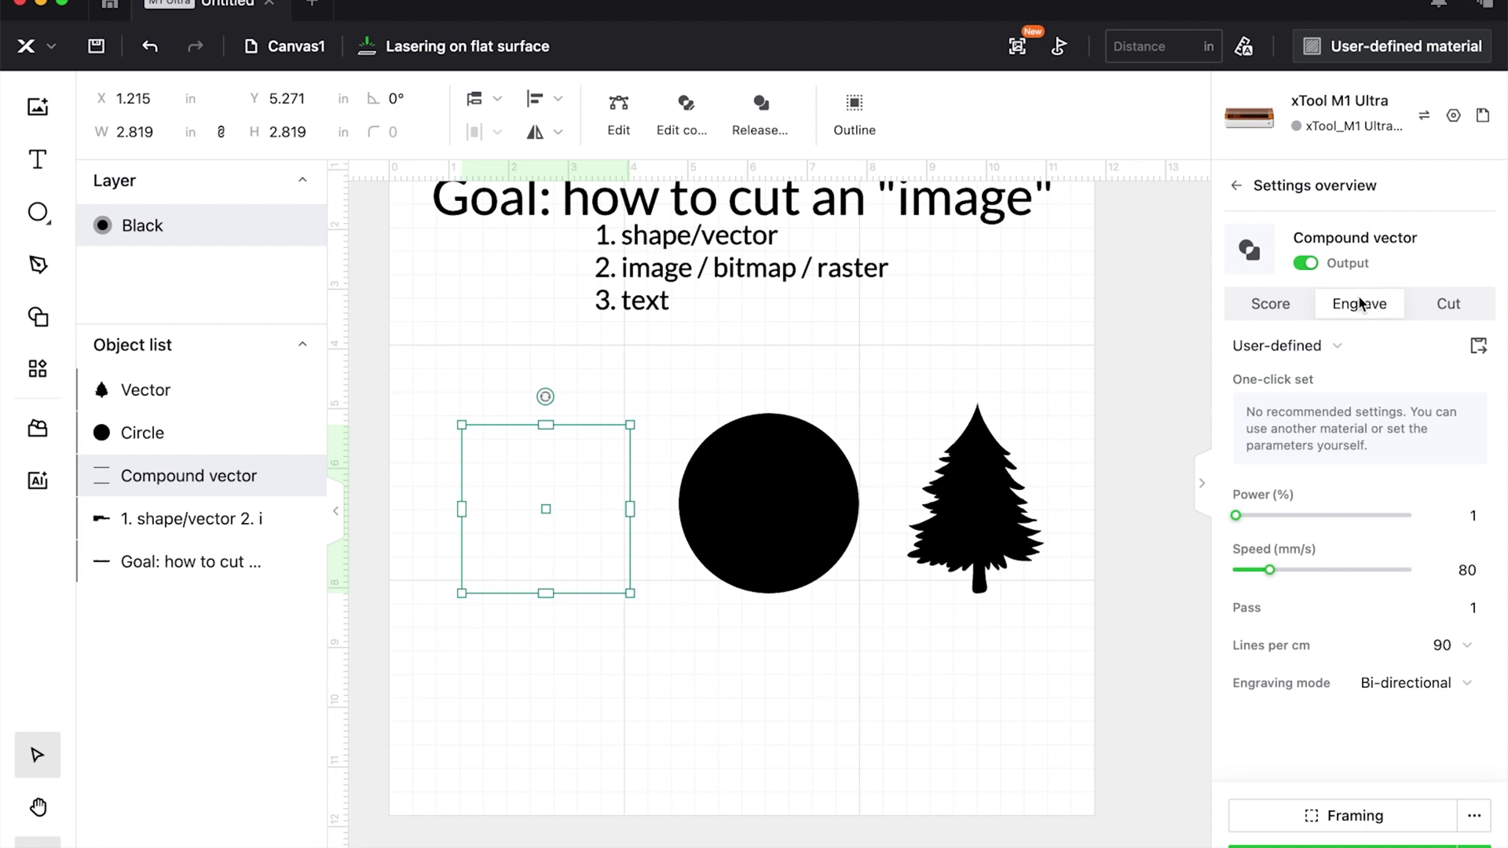
- Release the leftover lines, try moving them, then undo back to the solid filled square
left_click(566, 828)
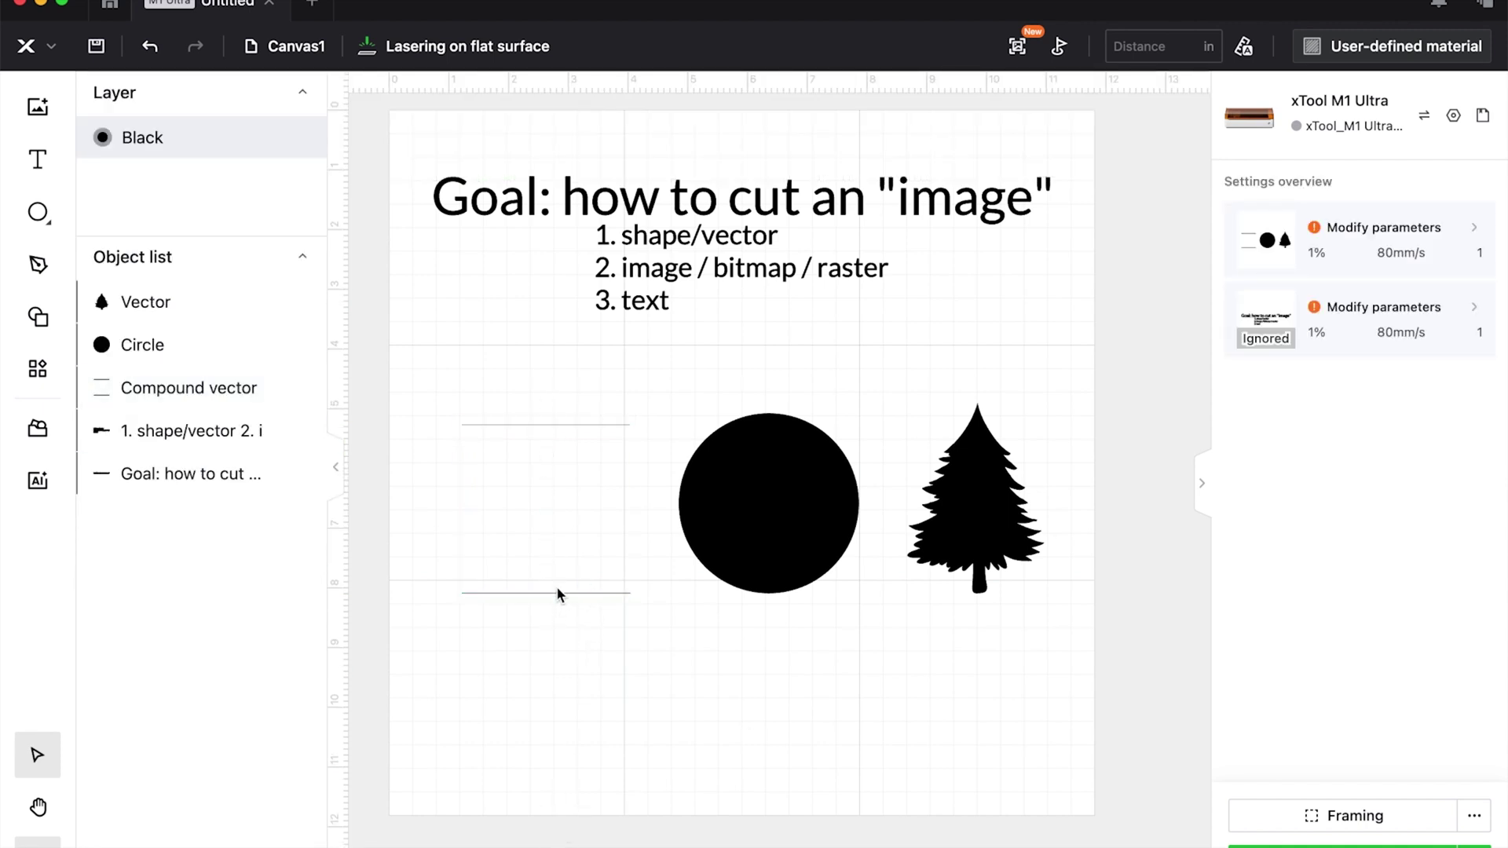
left_click(522, 428)
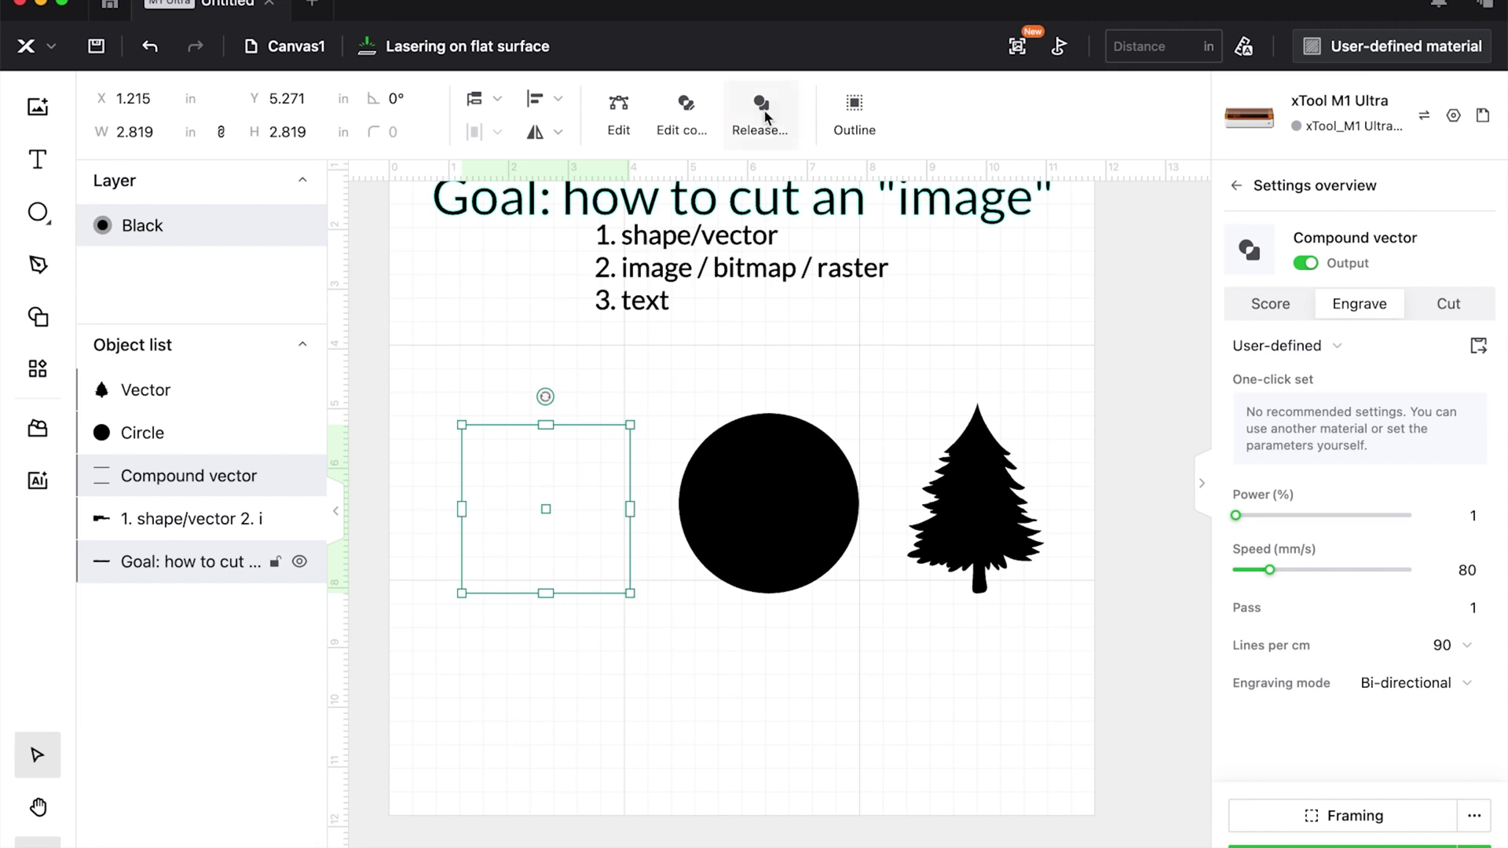
left_click(767, 110)
left_click(592, 623)
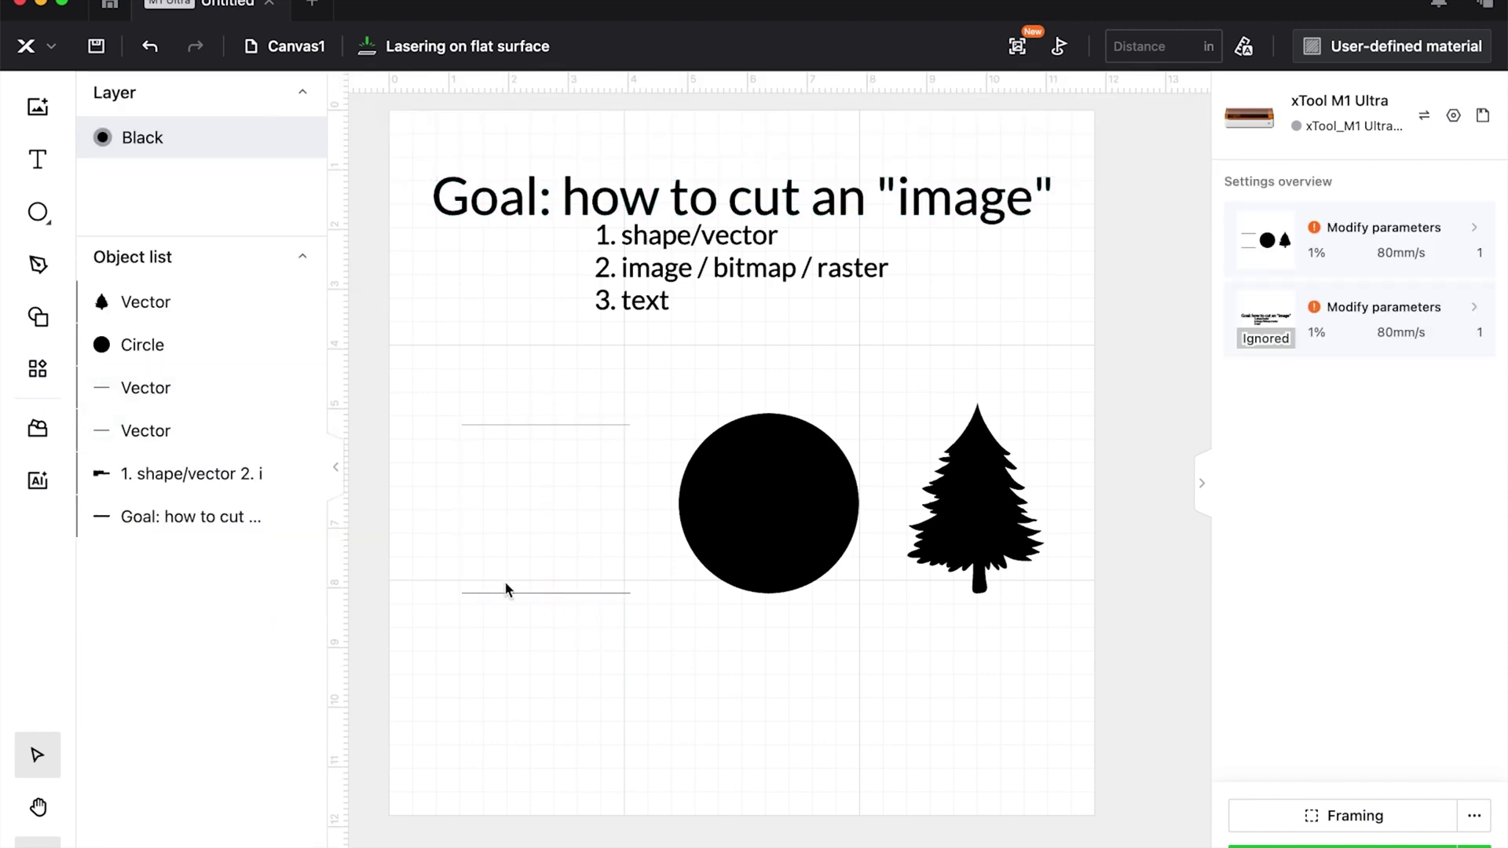
mouse_move(428, 556)
left_mouse_down()
mouse_move(556, 672)
mouse_move(576, 630)
mouse_move(458, 425)
mouse_move(469, 559)
mouse_move(613, 600)
left_mouse_up()
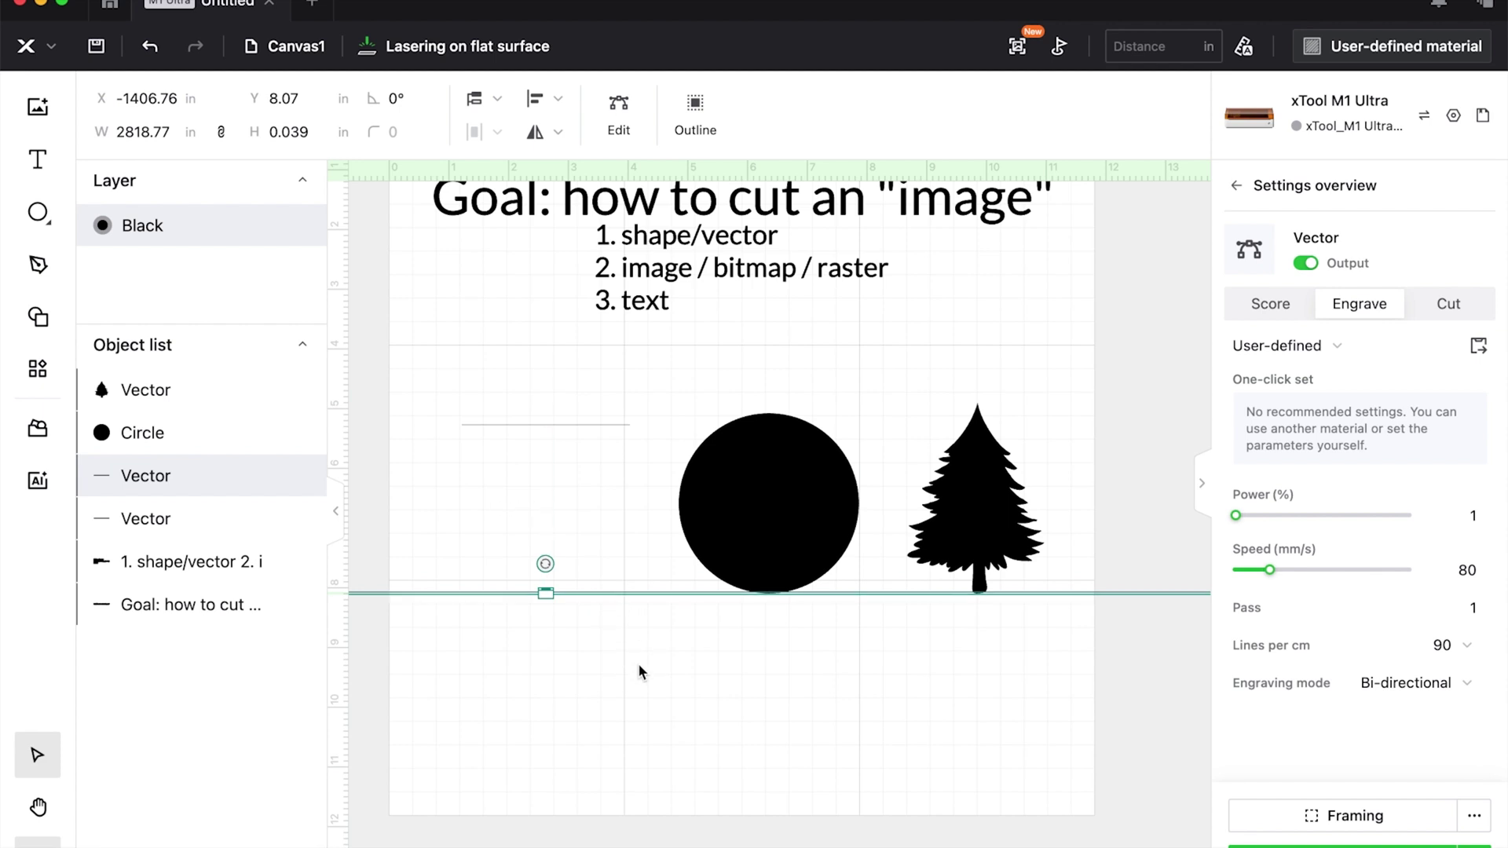
key("super+z")
left_click_drag(601, 591, 546, 453)
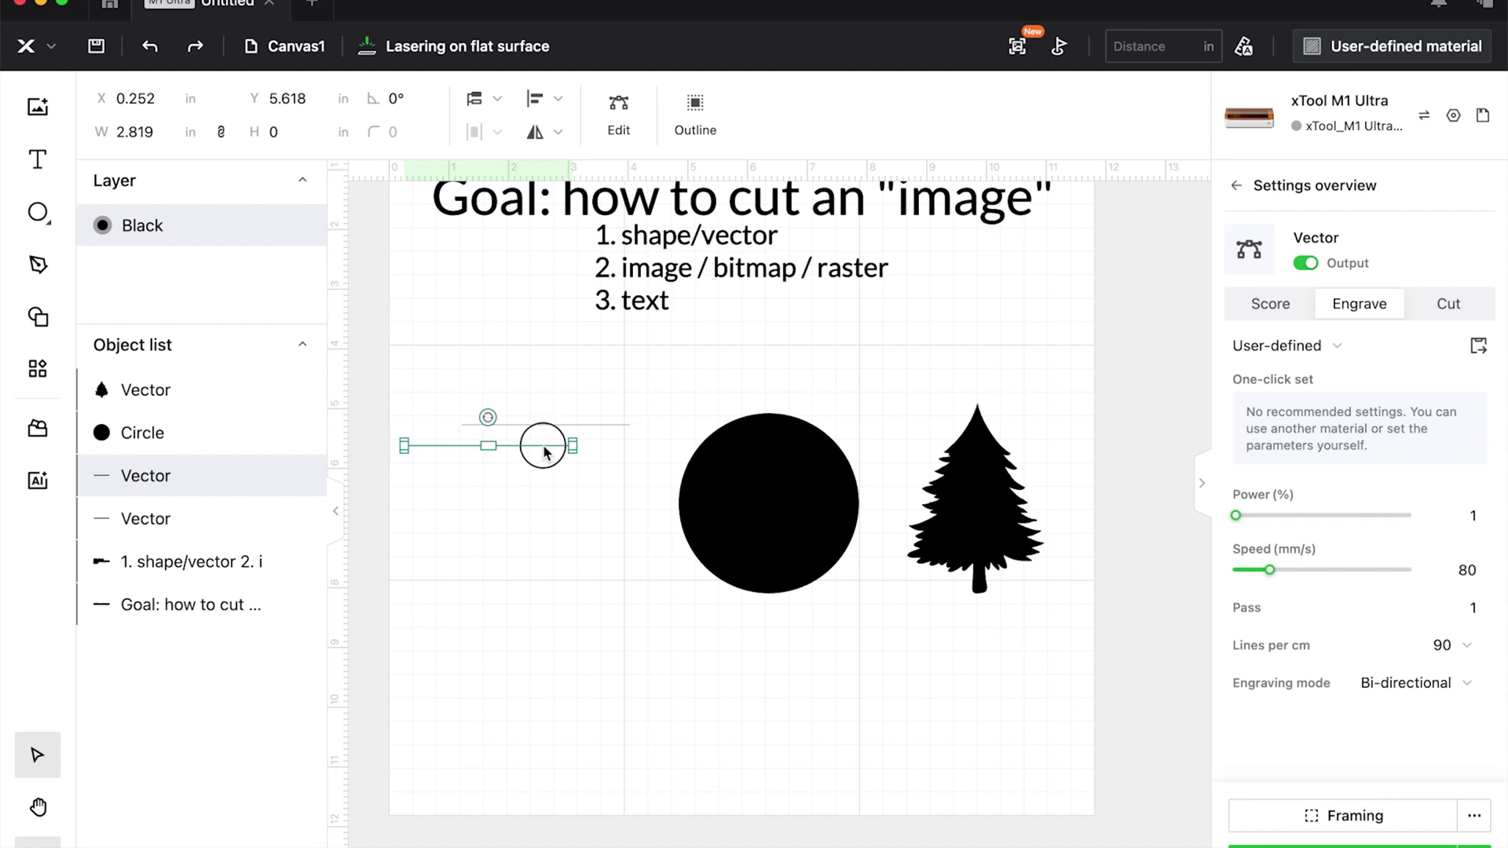
key("super+z")
key("super+z")
double_click(547, 449)
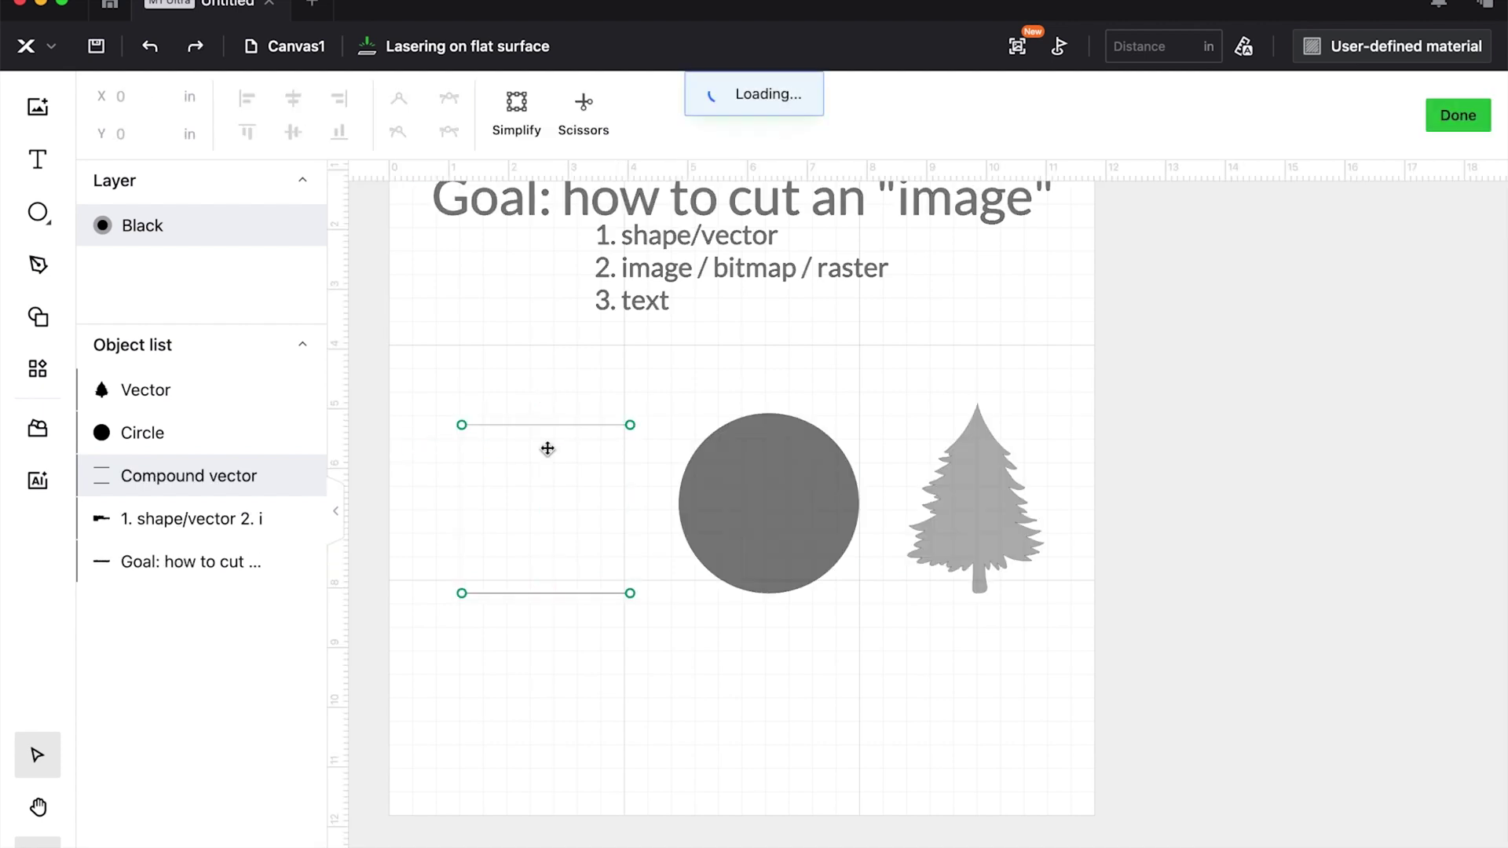
left_click(1458, 115)
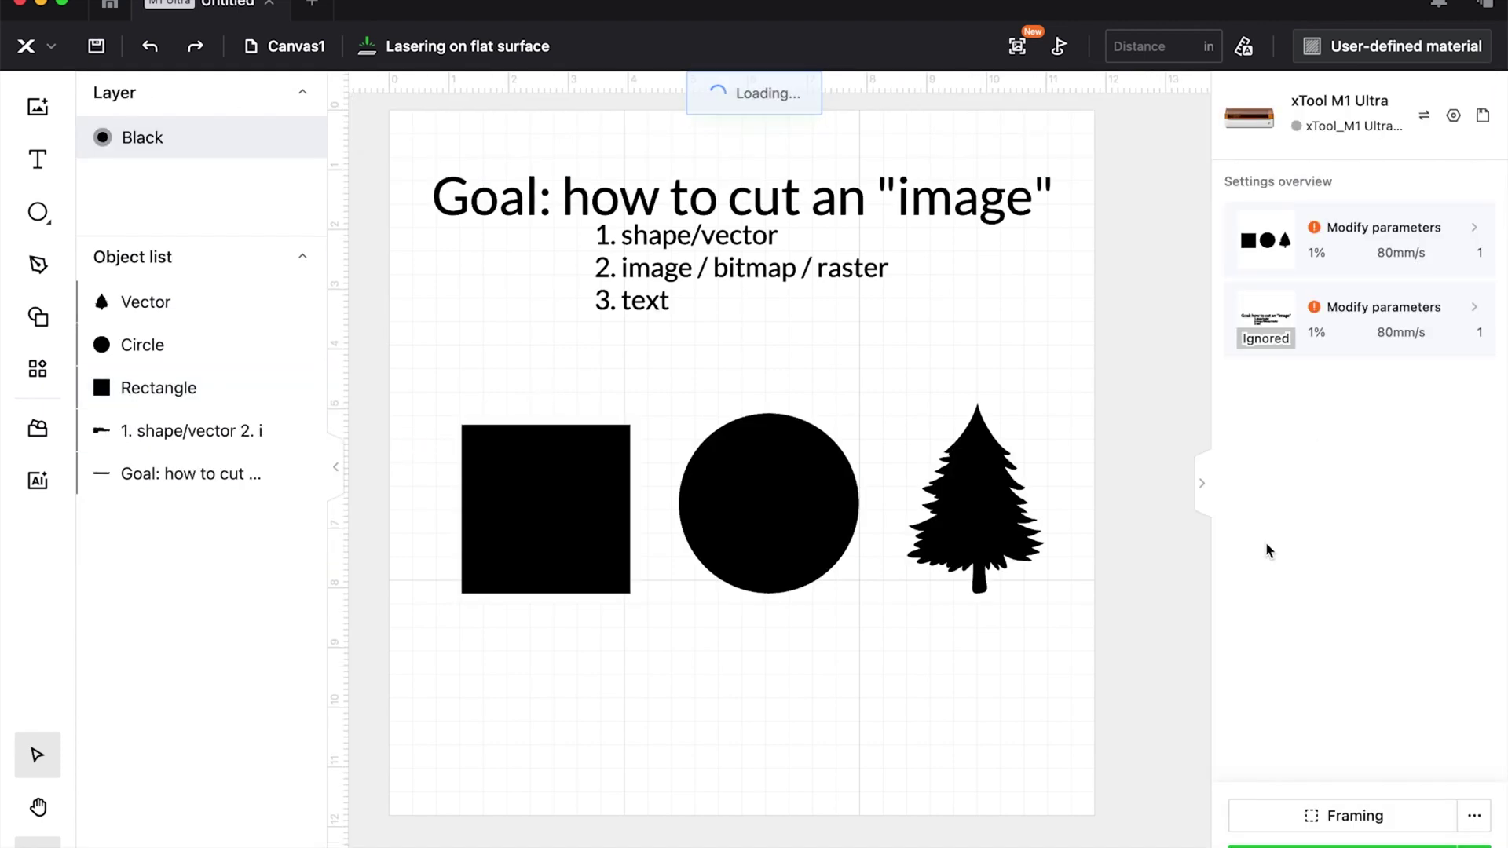
- Draw a thin horizontal rectangle bar across the black square
left_click(560, 502)
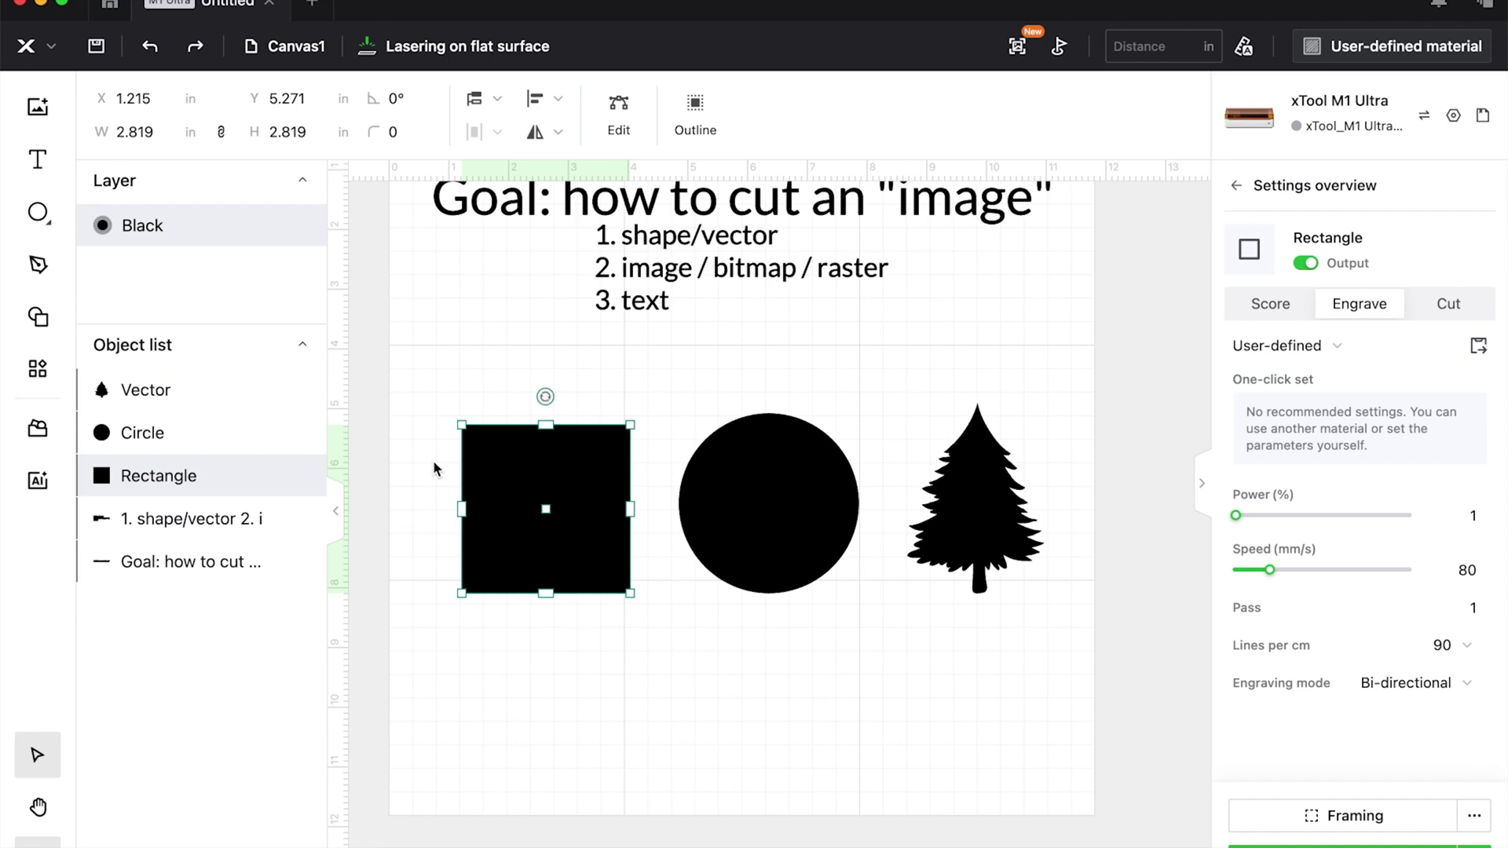
left_click(44, 216)
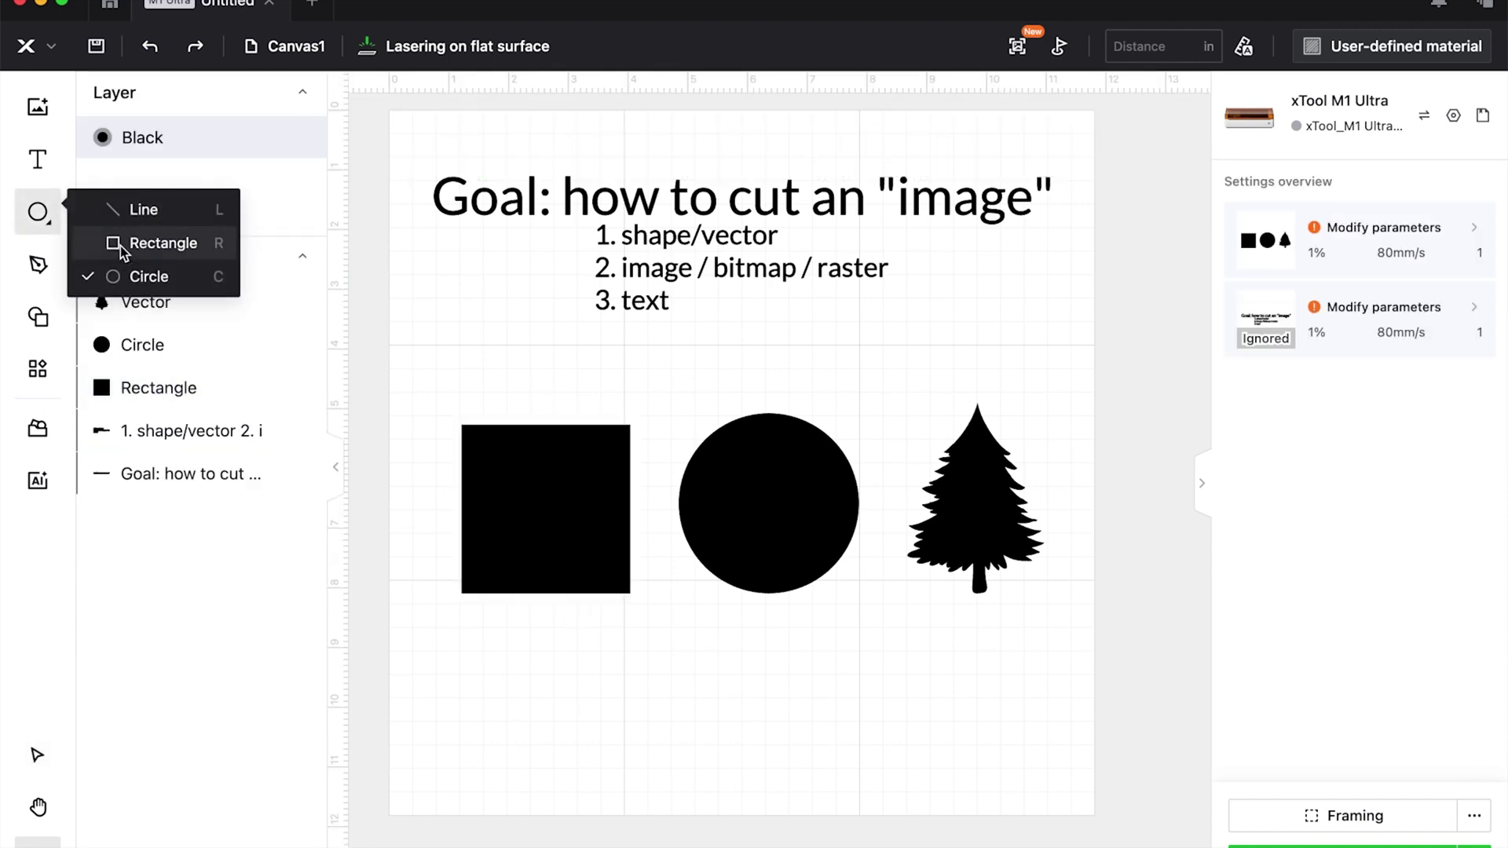
left_click(130, 243)
left_click_drag(436, 499, 645, 500)
left_click(1362, 308)
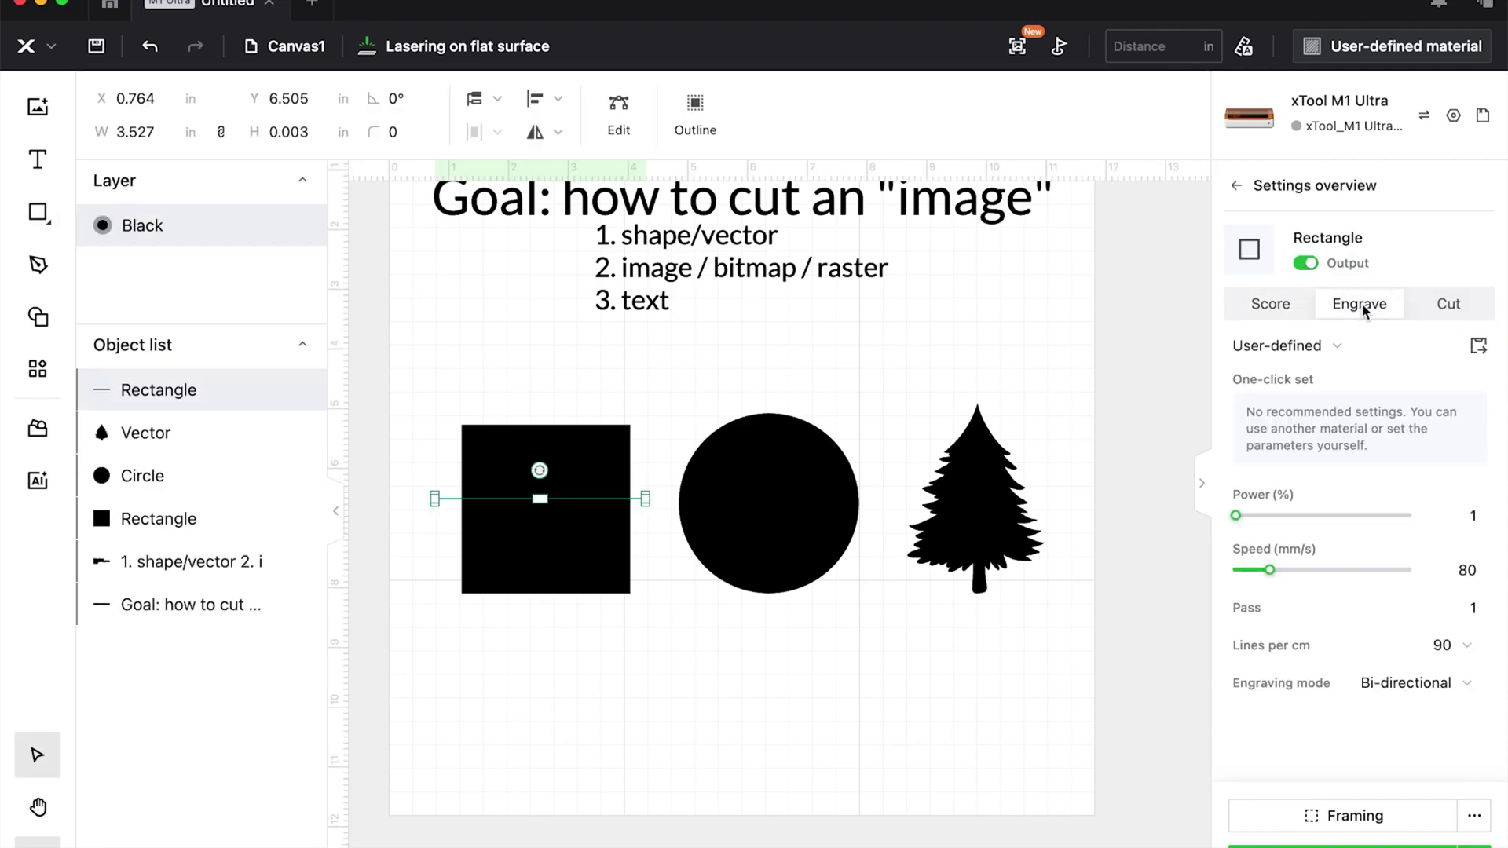
- Move the square onto the new purple layer
right_click(631, 507)
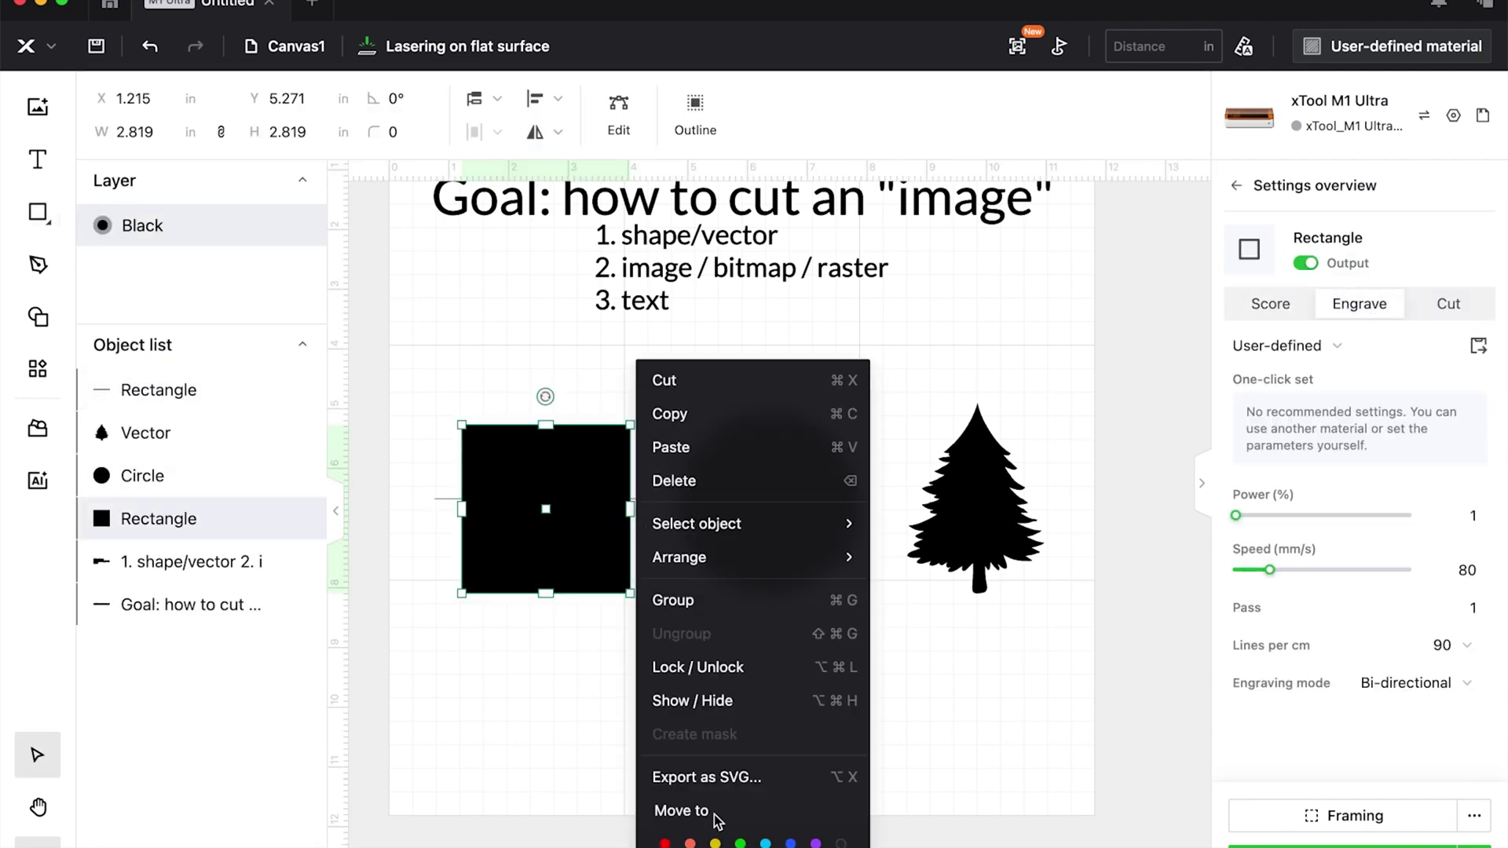
left_click(524, 724)
right_click(602, 544)
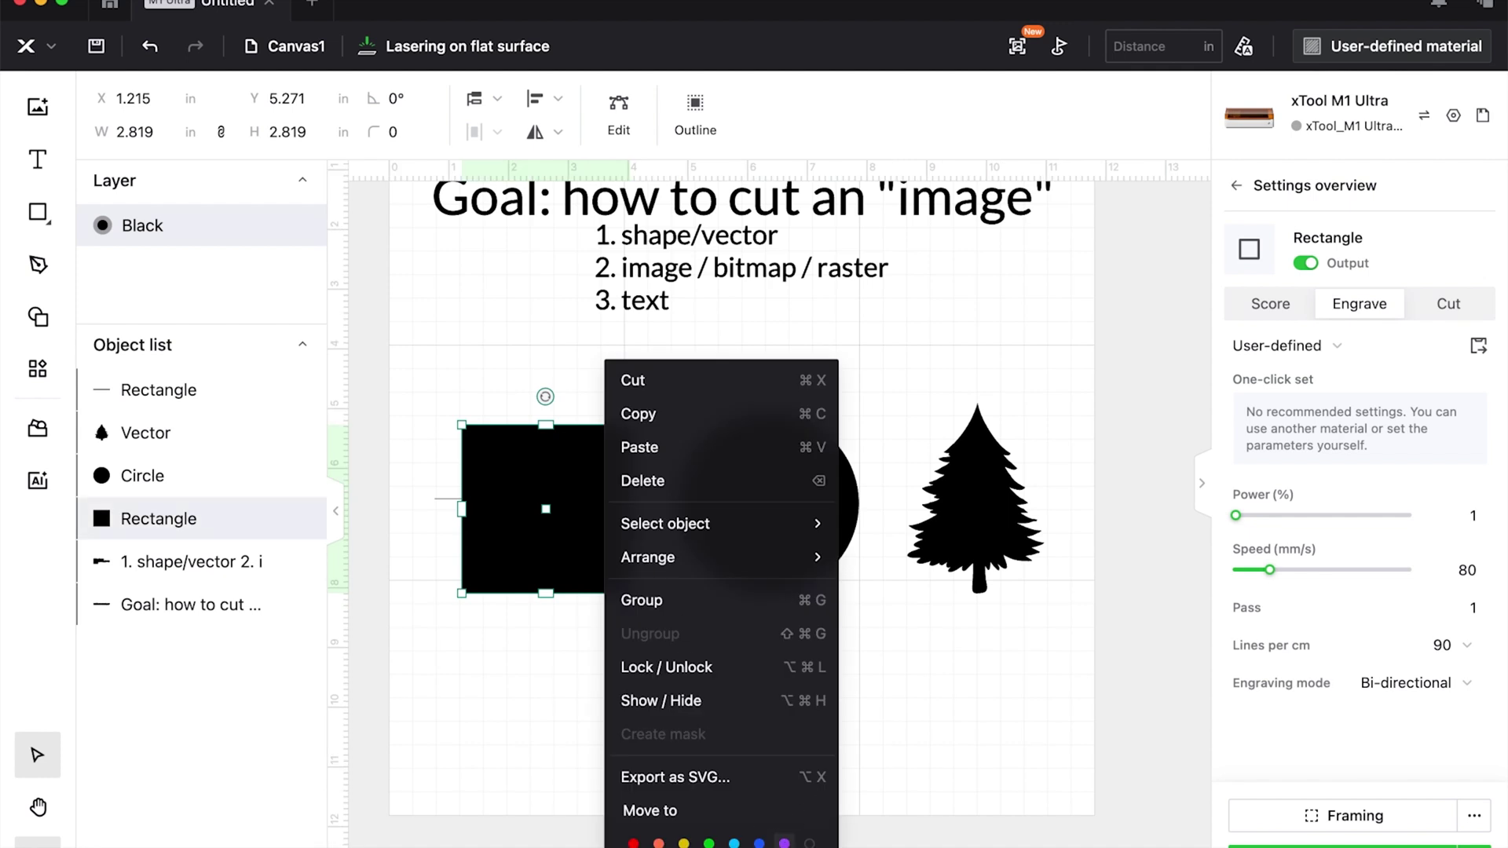
left_click(784, 842)
- Centre the bar vertically on the purple square and subtract it from the square
left_click(440, 495)
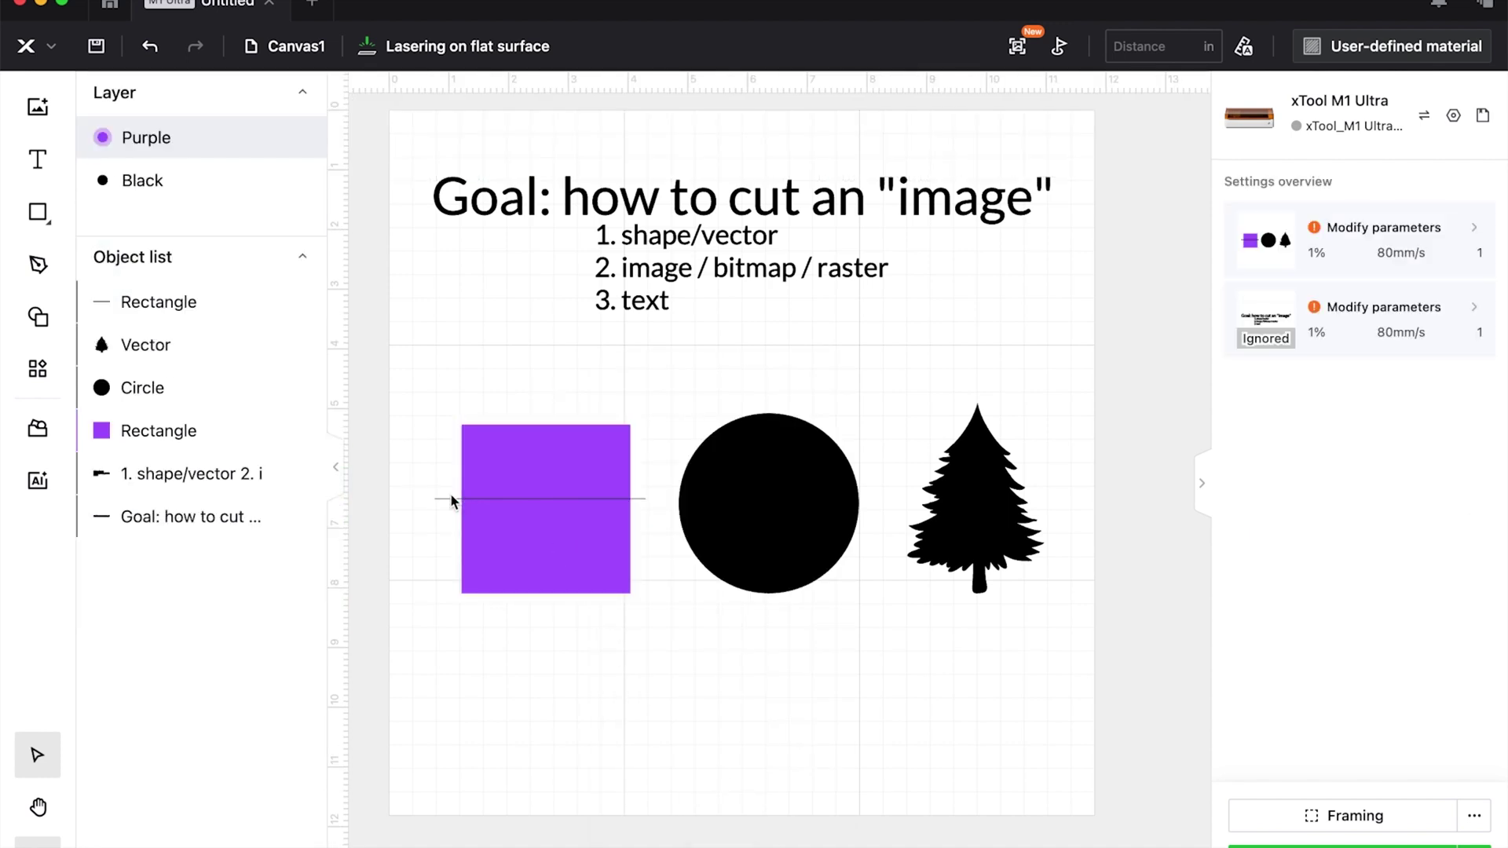
left_click(449, 496)
key("super+equal")
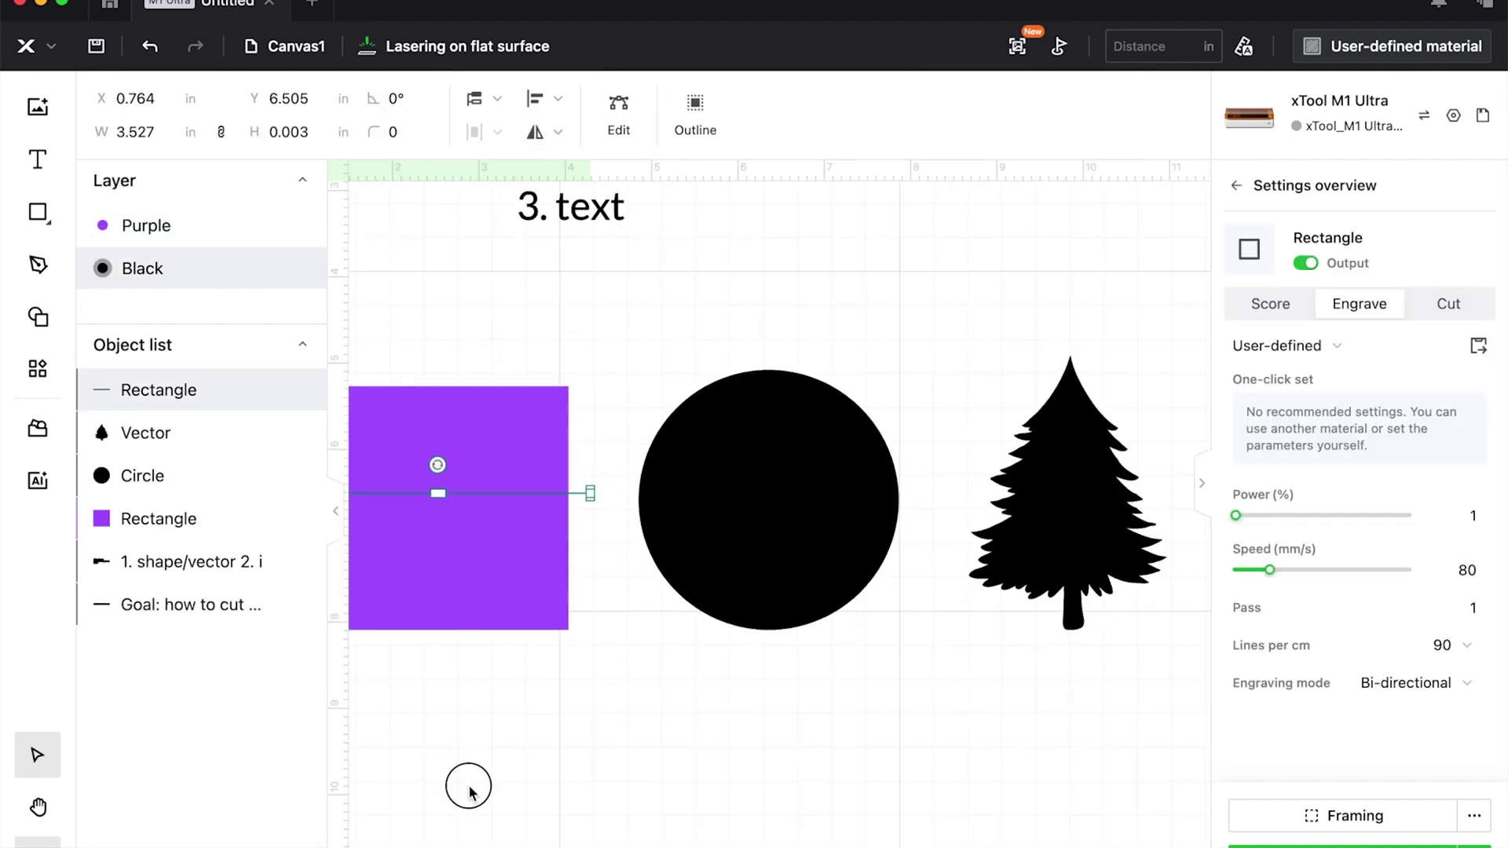
left_click_drag(464, 784, 629, 788)
left_click_drag(377, 406, 541, 592)
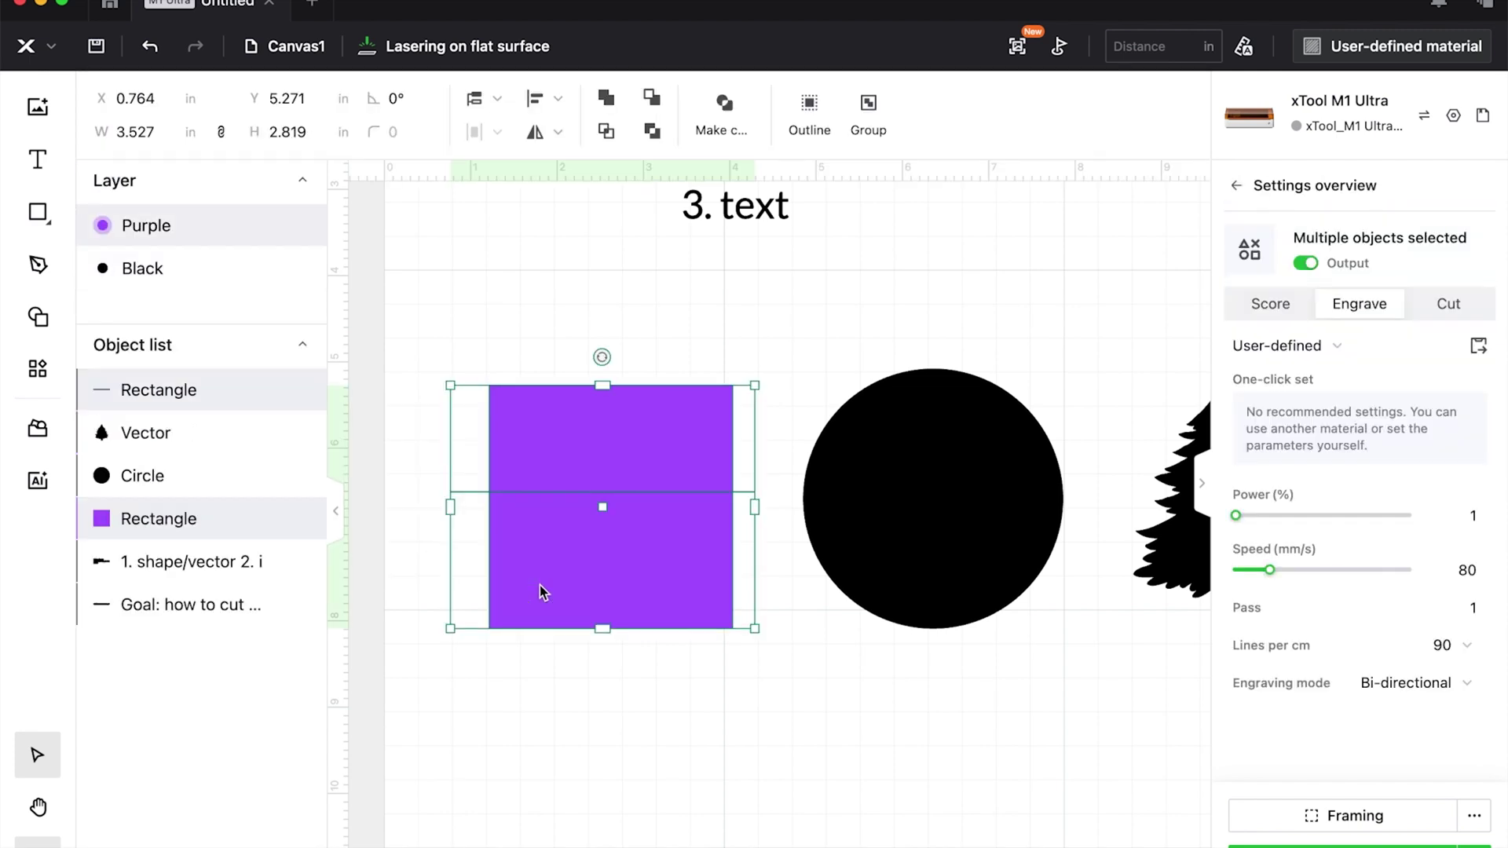
left_click(556, 98)
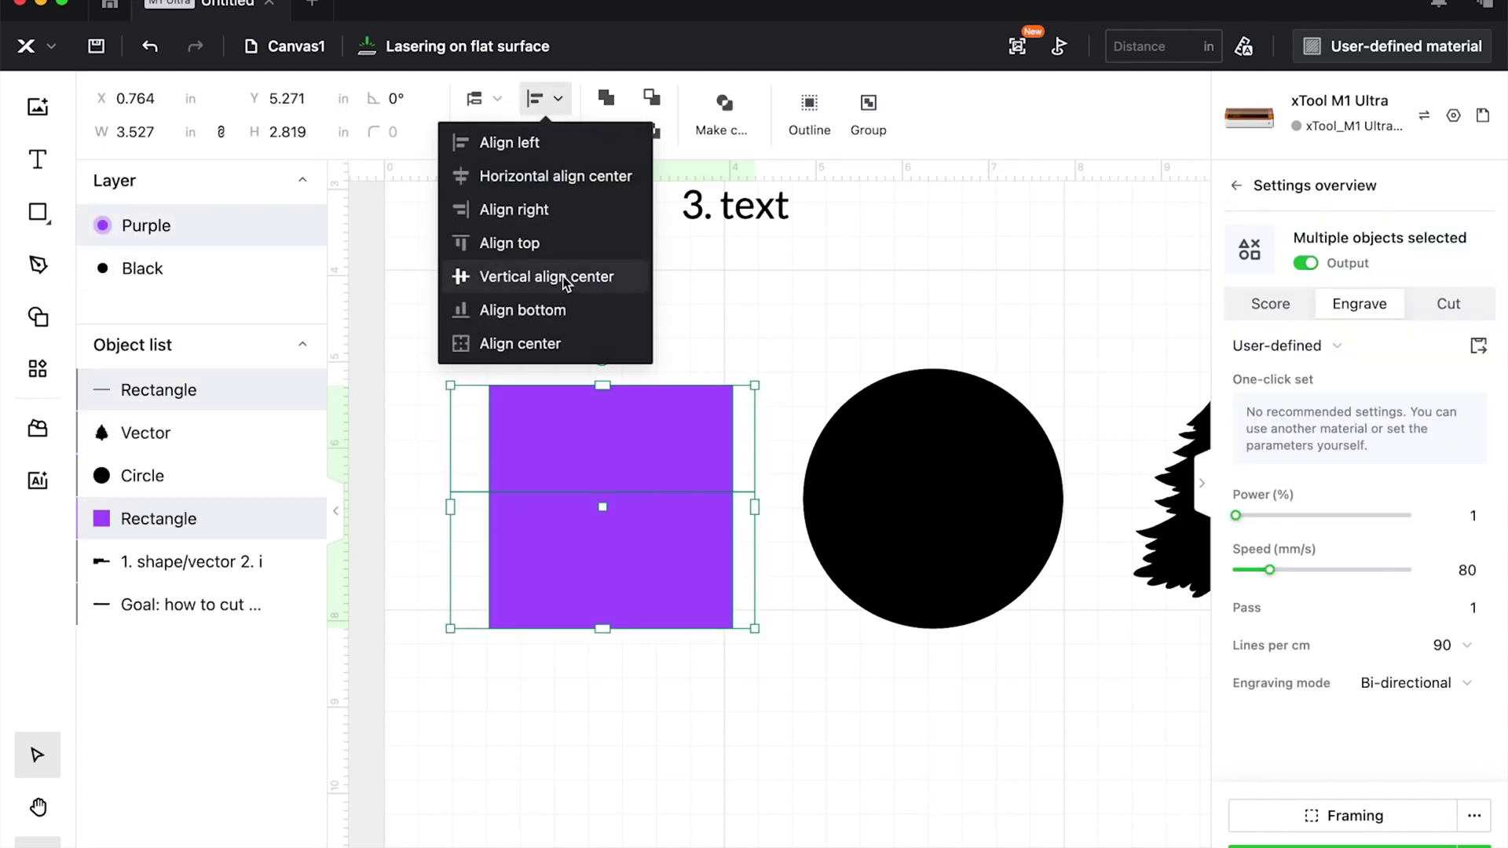
left_click(580, 276)
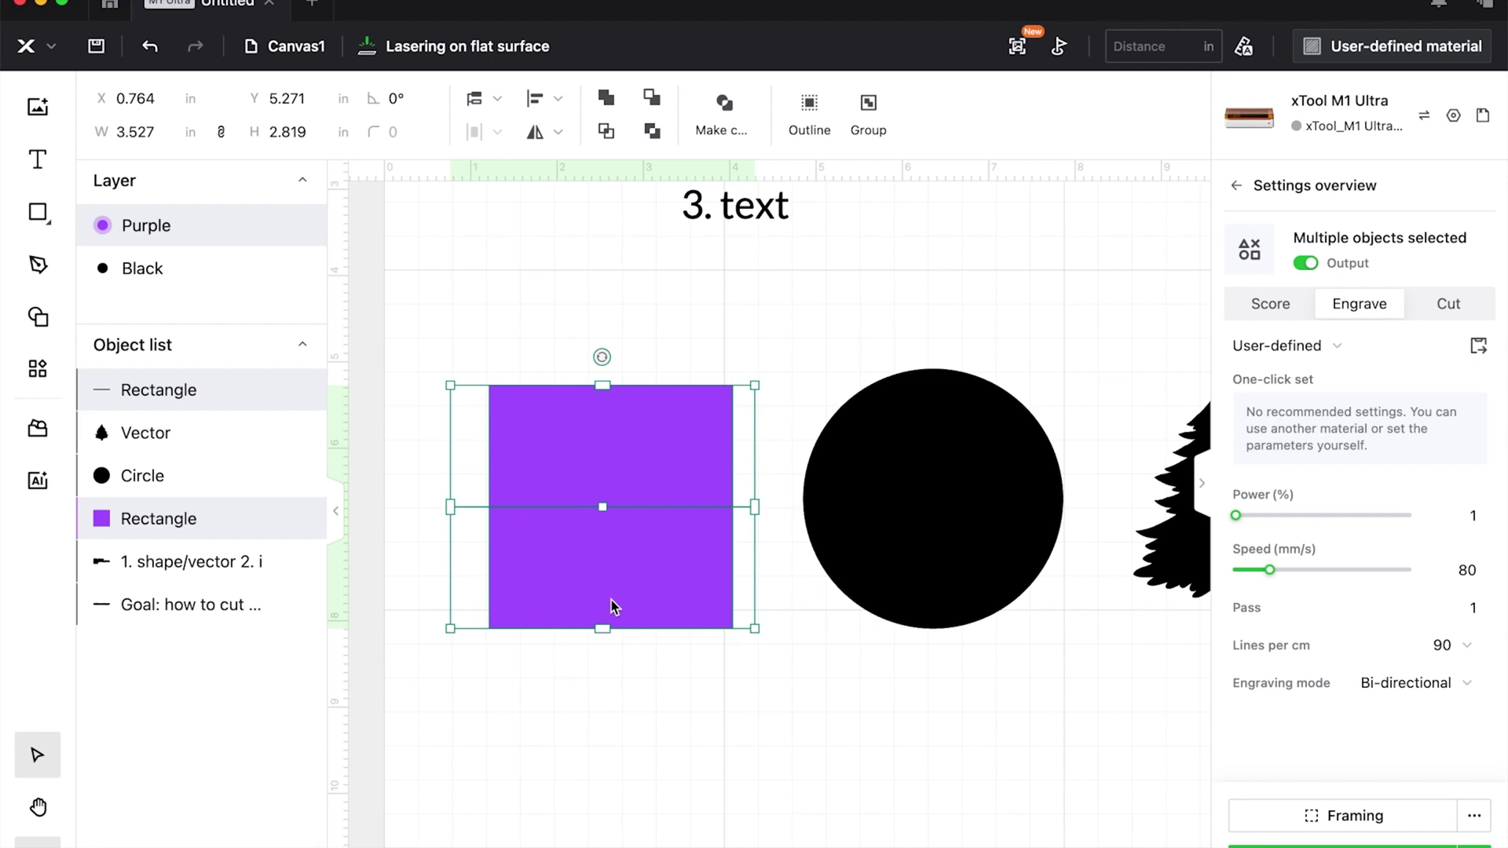
left_click(651, 99)
- Release the cut square into two halves and nudge the lower half down to open a gap
left_click(579, 683)
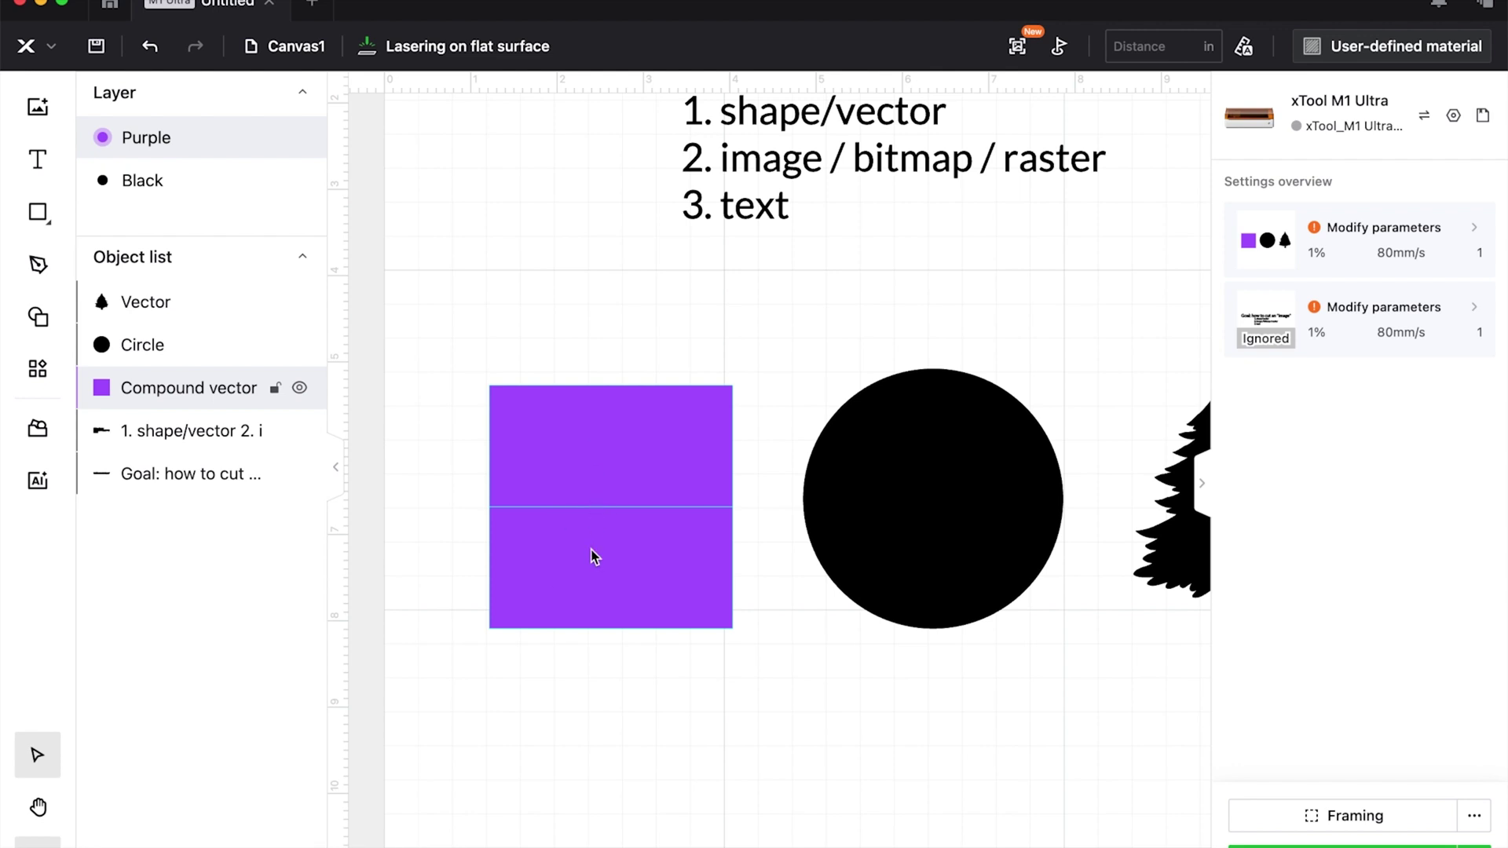
left_click_drag(595, 557, 568, 536)
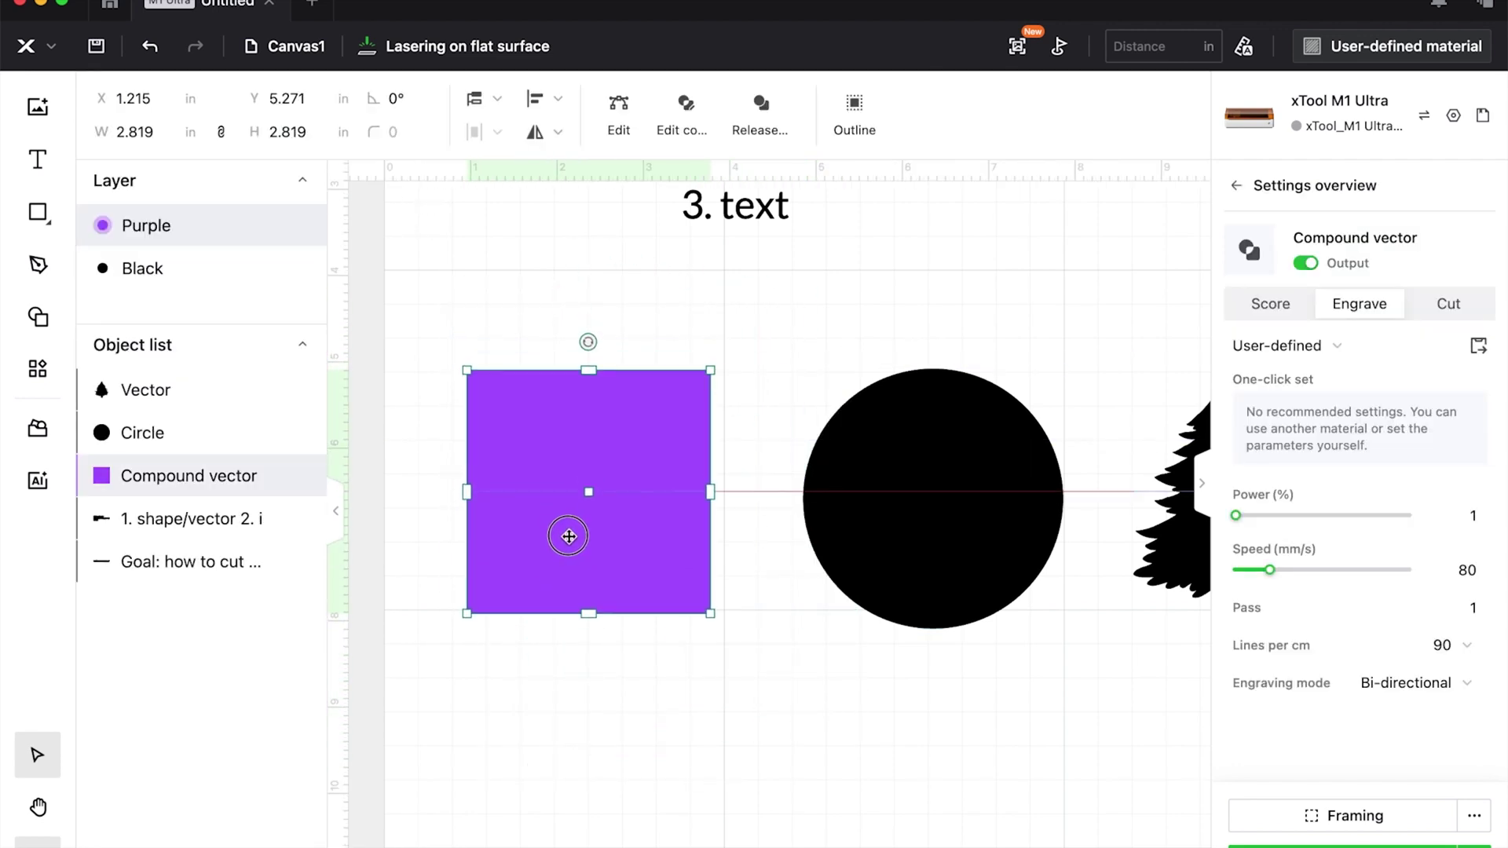
left_click(760, 114)
left_click(581, 742)
left_click_drag(590, 577, 590, 577)
key("Down")
key("Down")
key("Down")
key("Down")
key("Down")
key("Down")
key("Down")
key("Down")
key("Down")
key("Down")
key("Down")
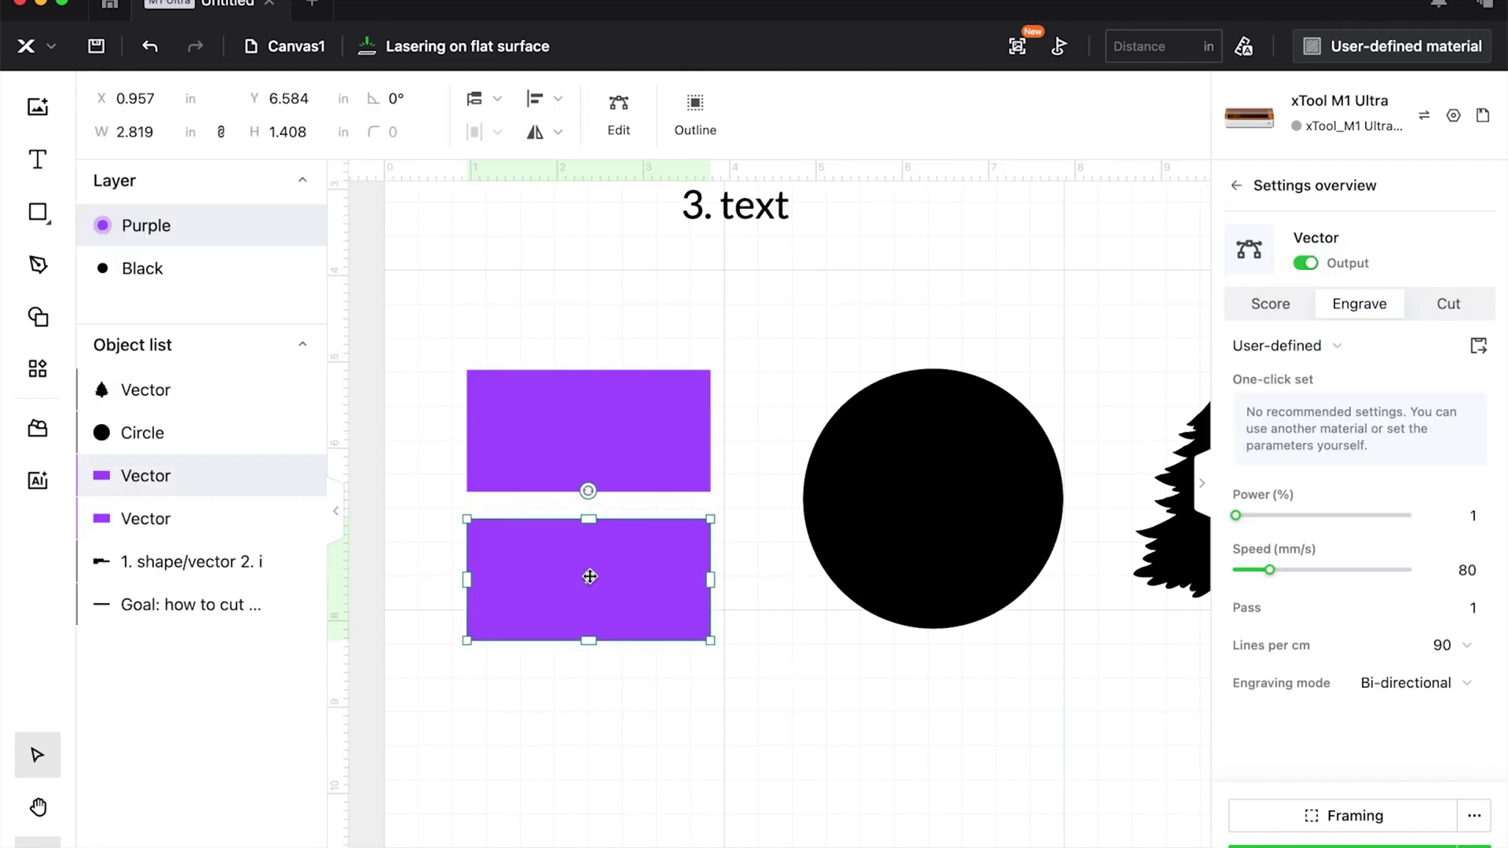
left_click(670, 760)
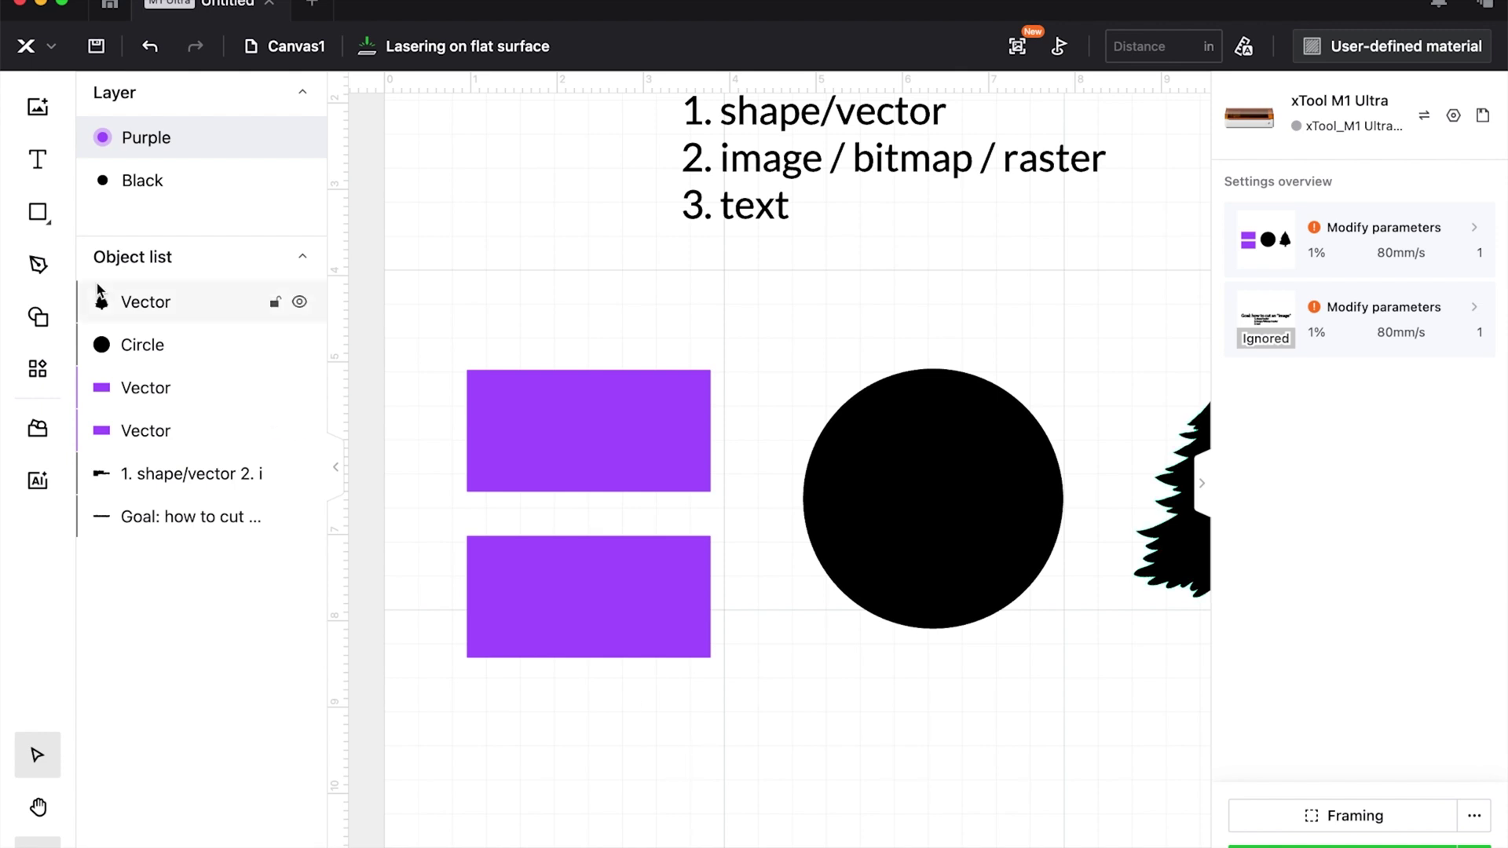
- Draw a thin engraved bar across the black circle and centre it vertically on the circle
mouse_move(37, 212)
left_click(125, 242)
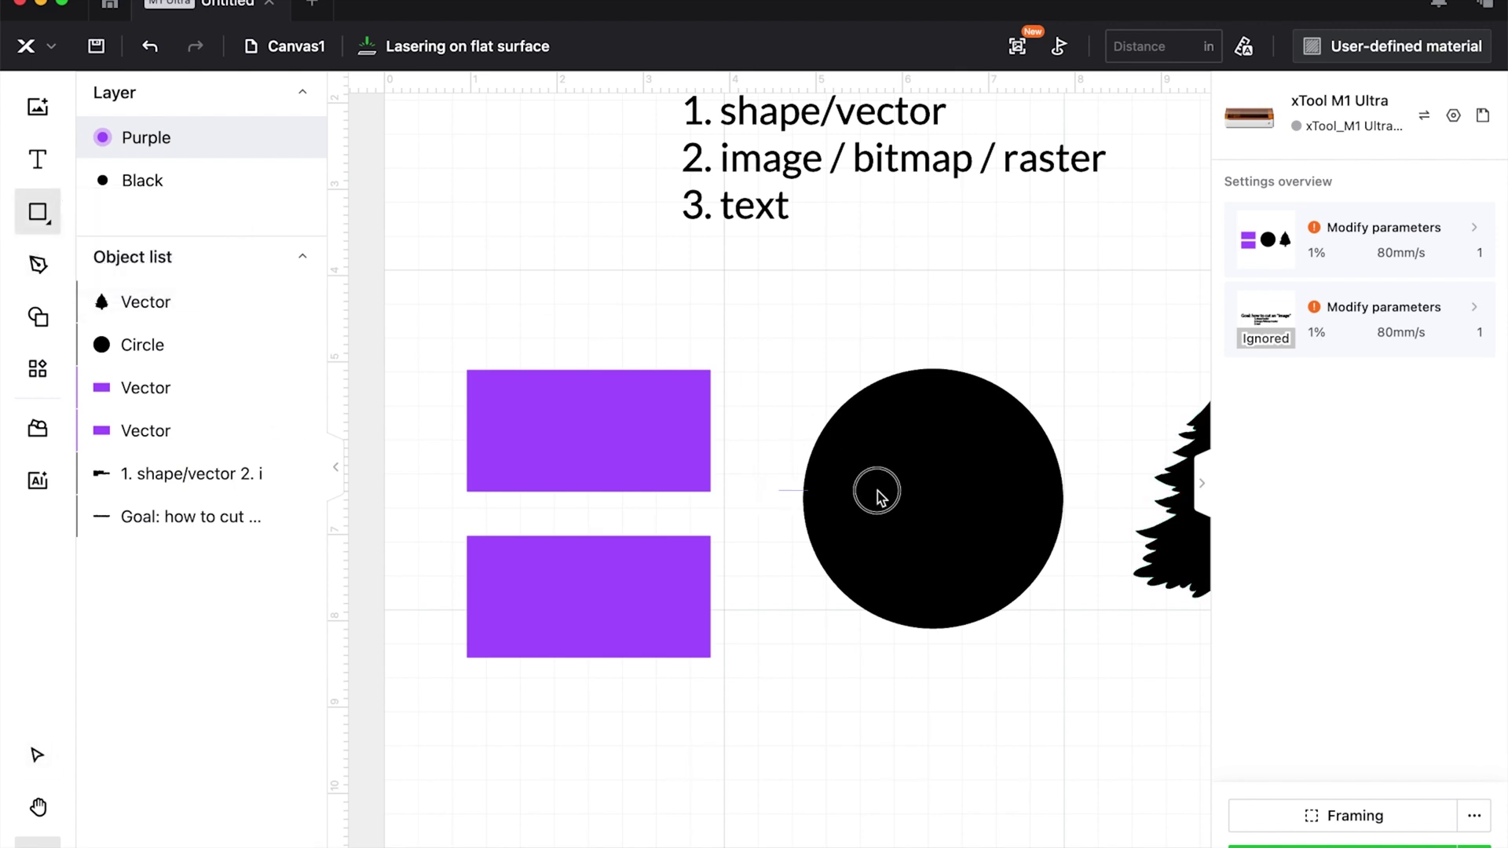
left_click_drag(877, 491, 1092, 493)
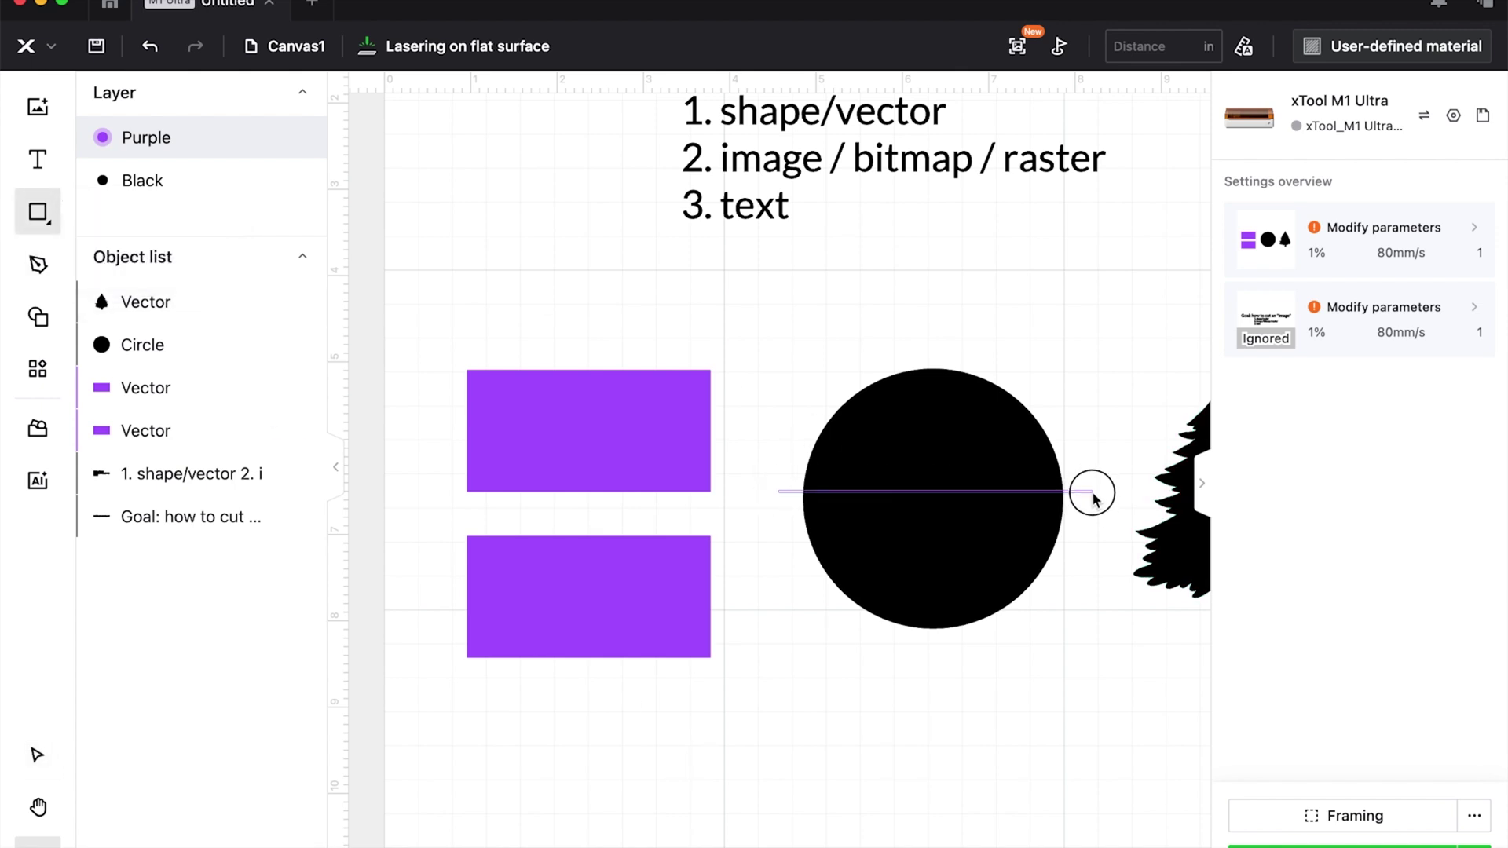
left_click(1357, 304)
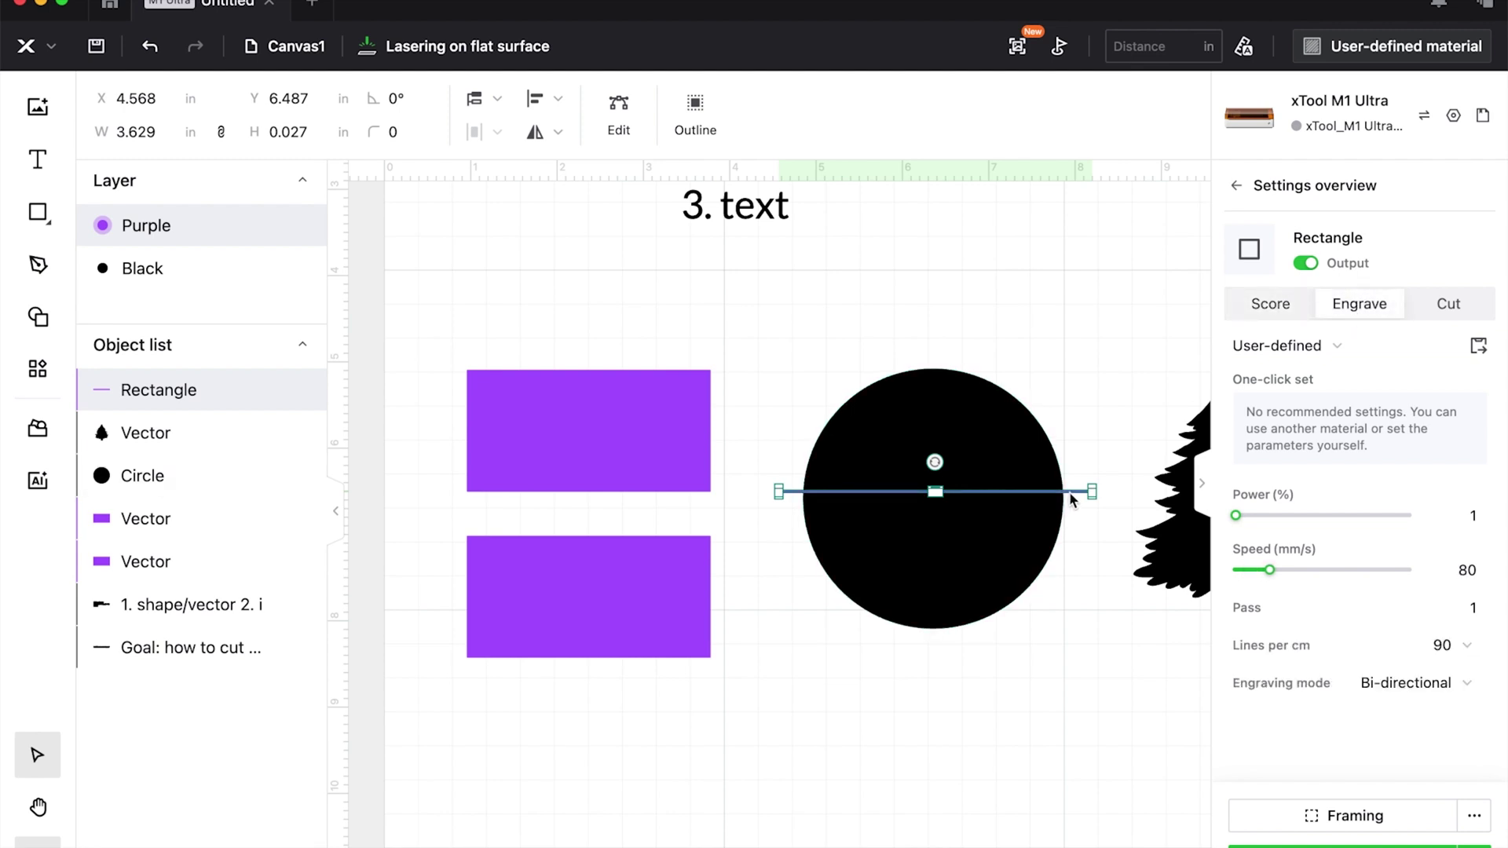
left_click(1115, 419)
left_click_drag(779, 449, 871, 596)
left_click(558, 98)
left_click(542, 277)
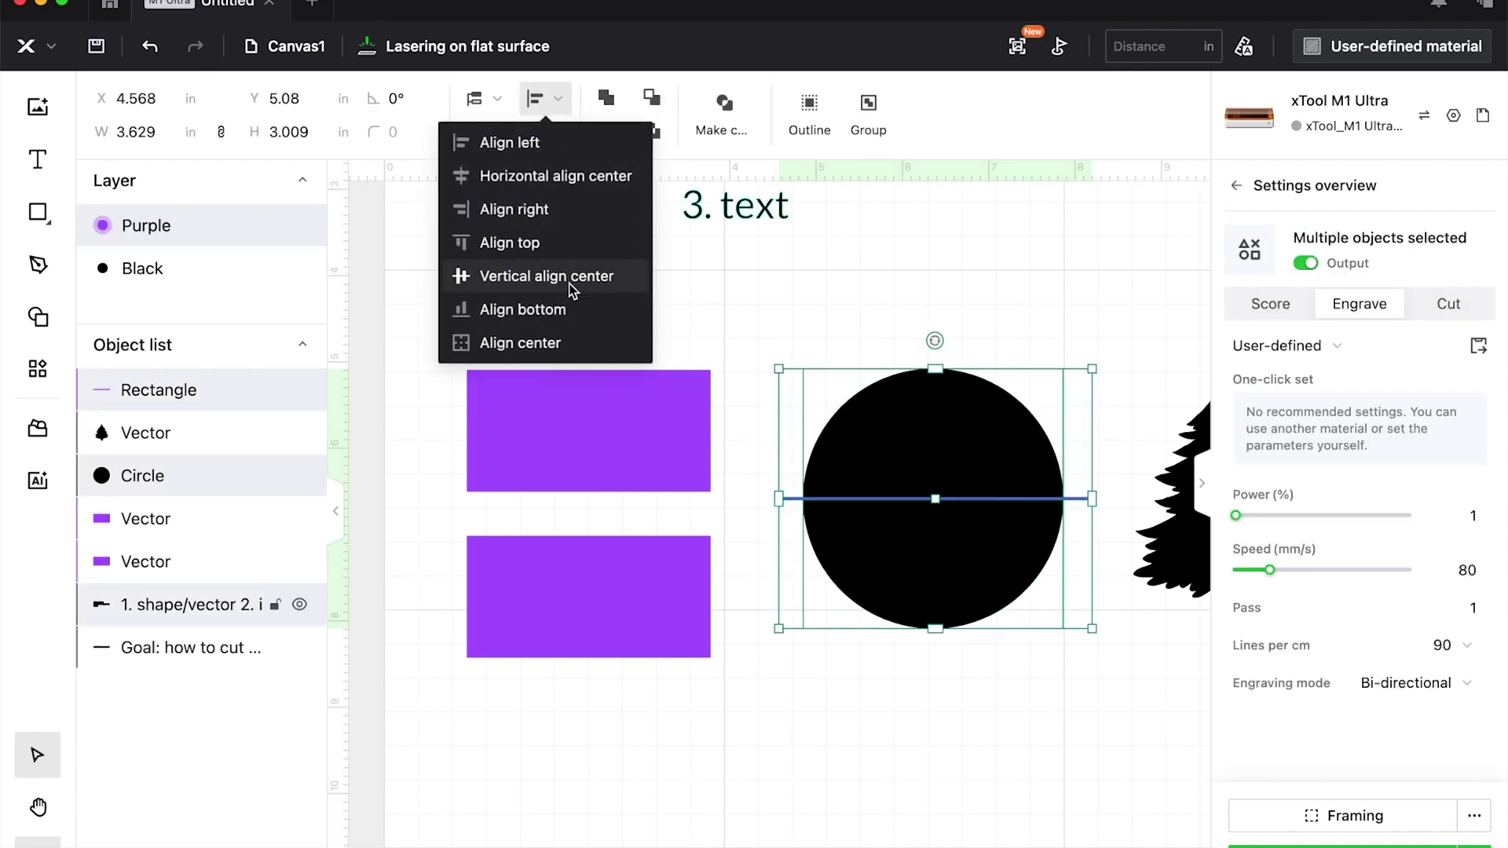
- Make a compound of circle and bar, release it, and drag the lower half down
left_click(724, 106)
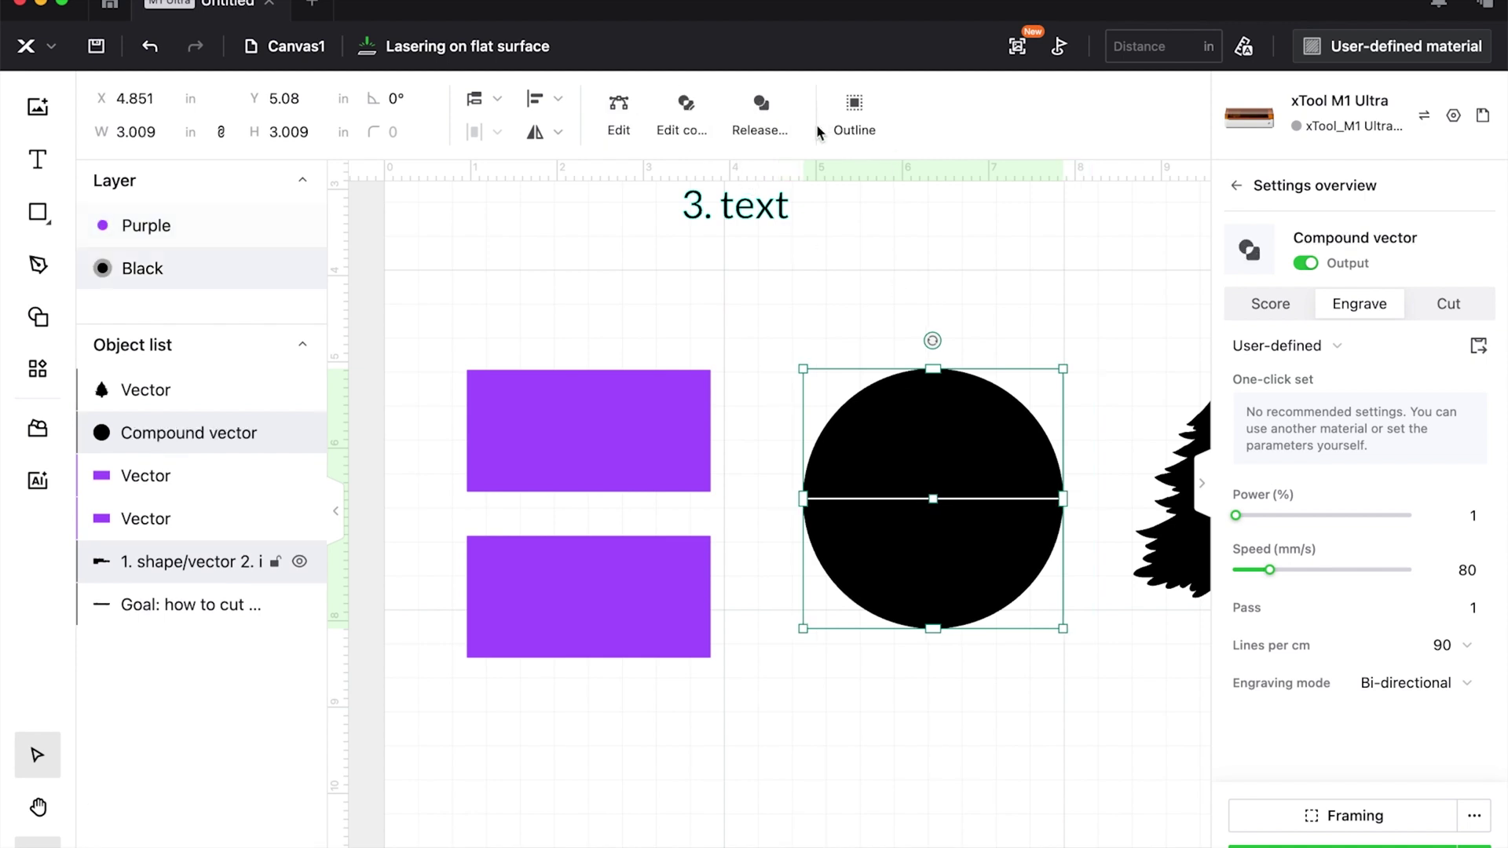
left_click(792, 107)
left_click(903, 330)
left_click(947, 597)
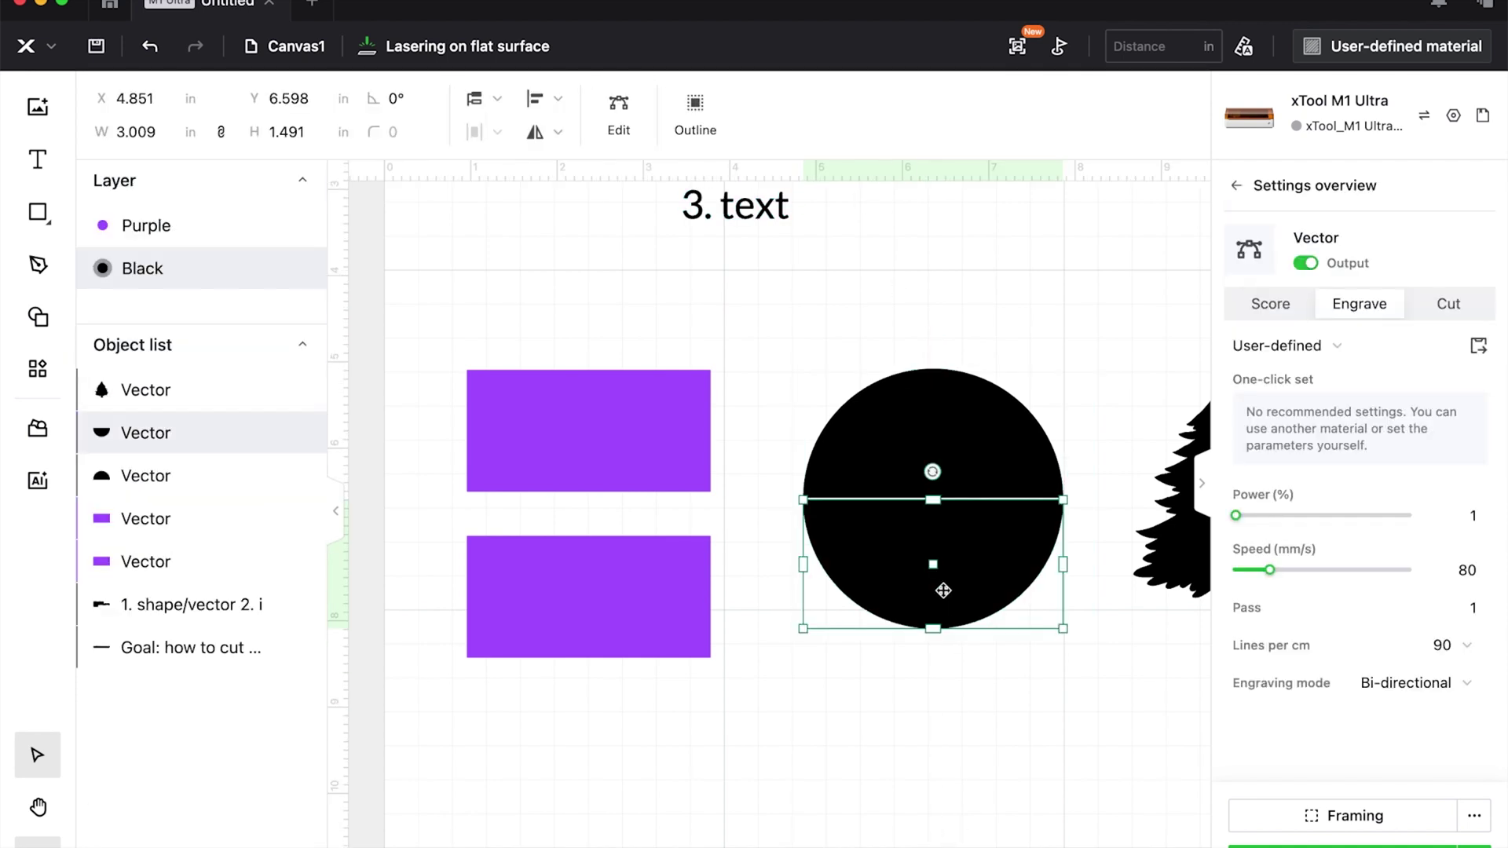
left_click_drag(947, 597, 940, 618)
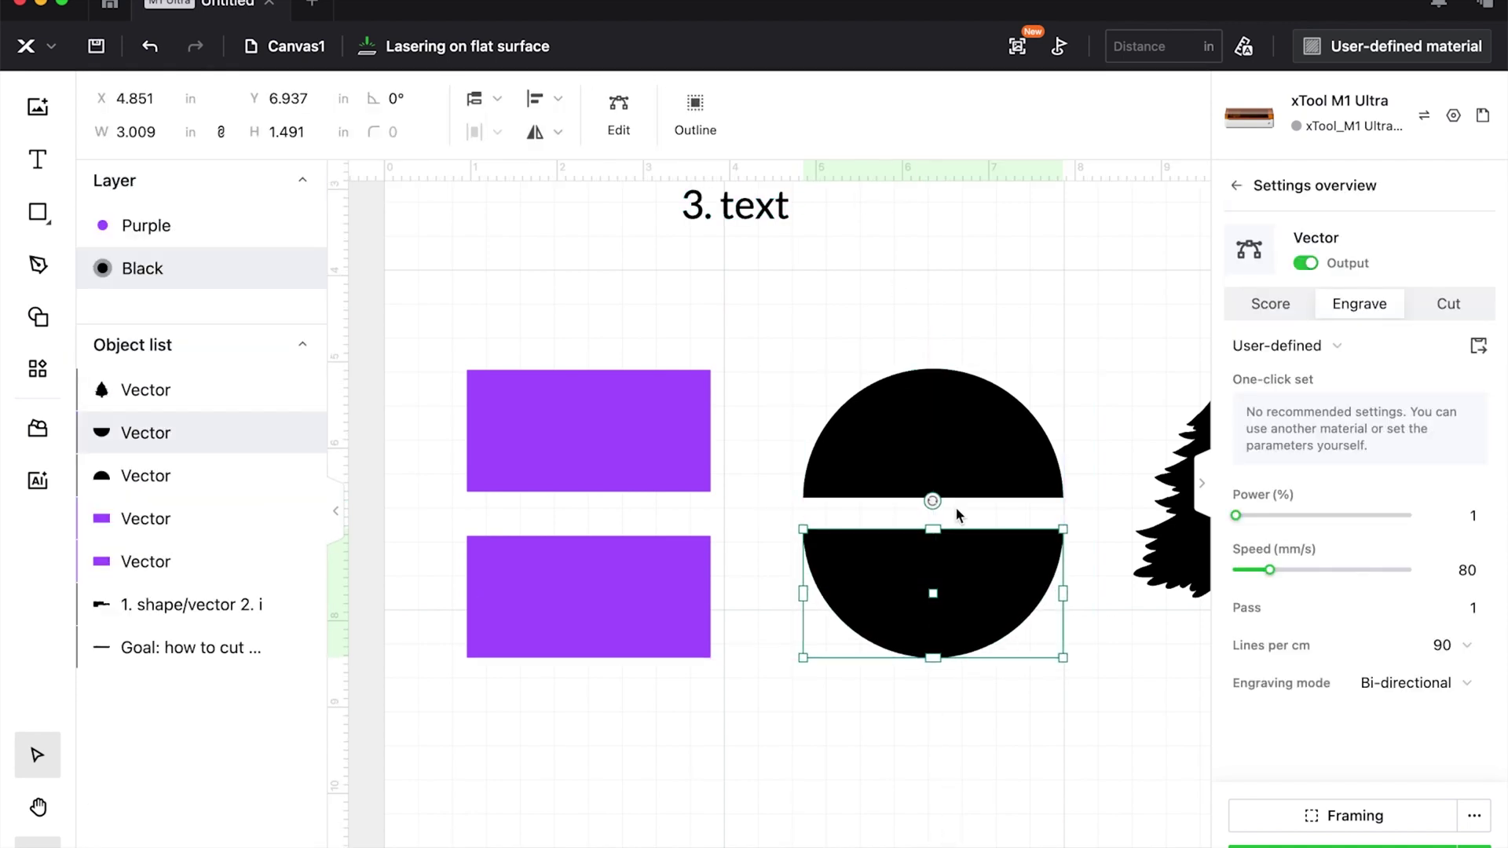
left_click(955, 431)
left_click_drag(955, 431, 955, 436)
left_click(930, 730)
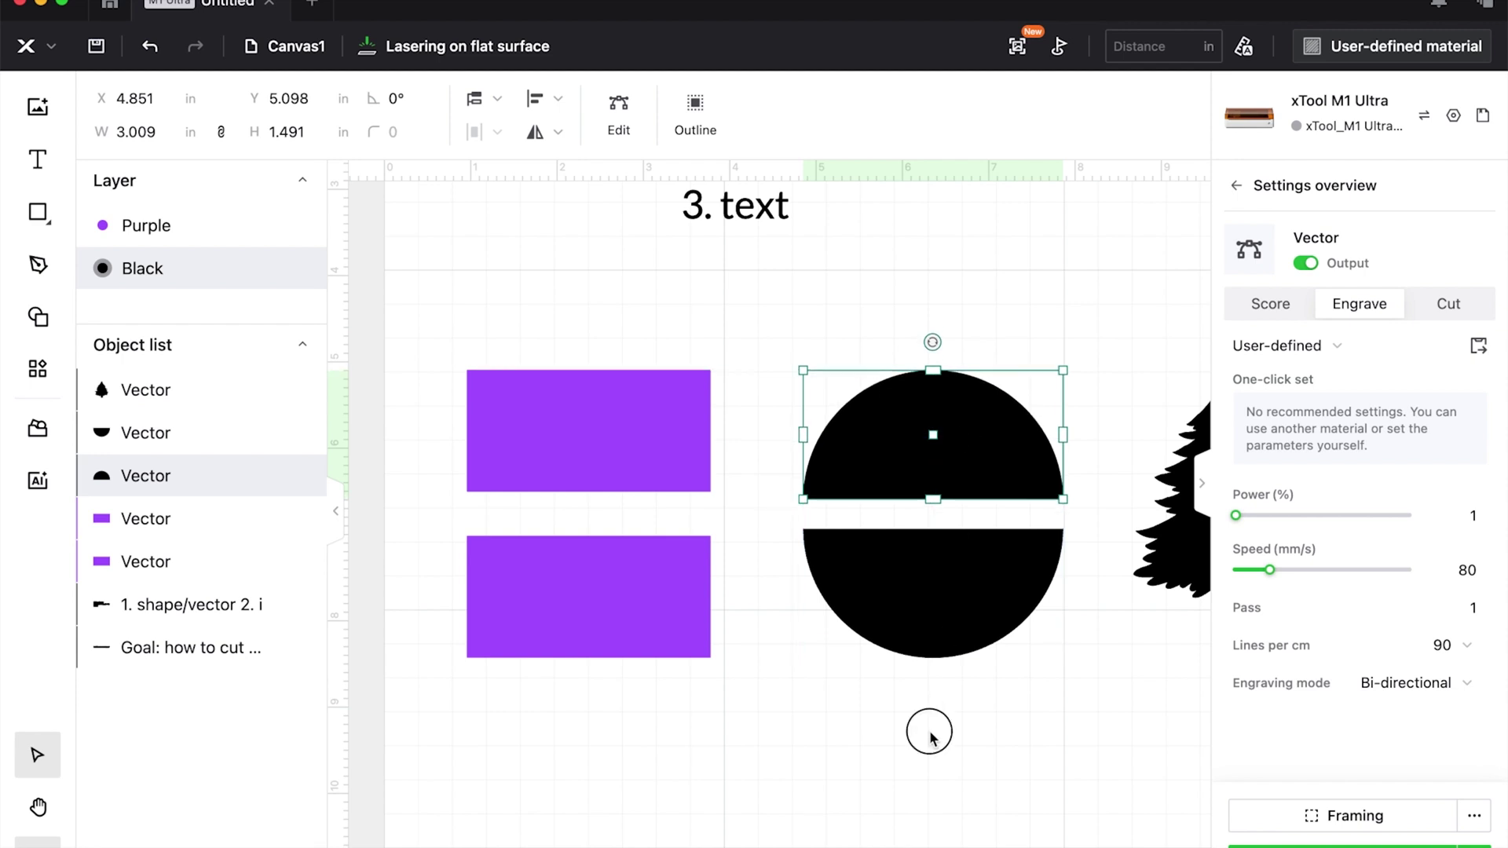
scroll(930, 730, "right", 5)
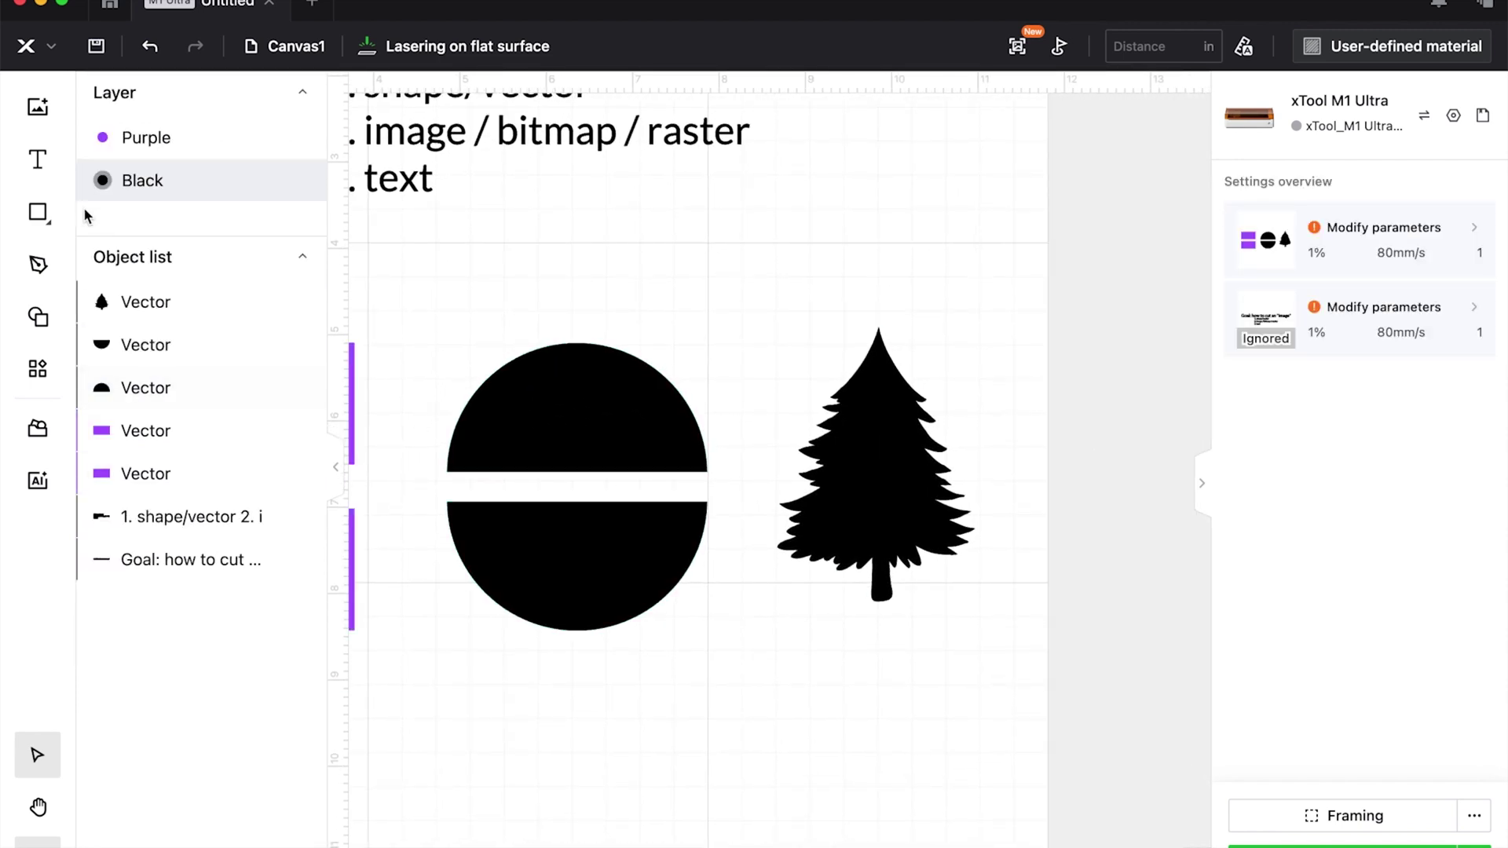
- Draw a thin engraved bar across the tree and centre it vertically on the tree
left_click(40, 225)
left_click(118, 242)
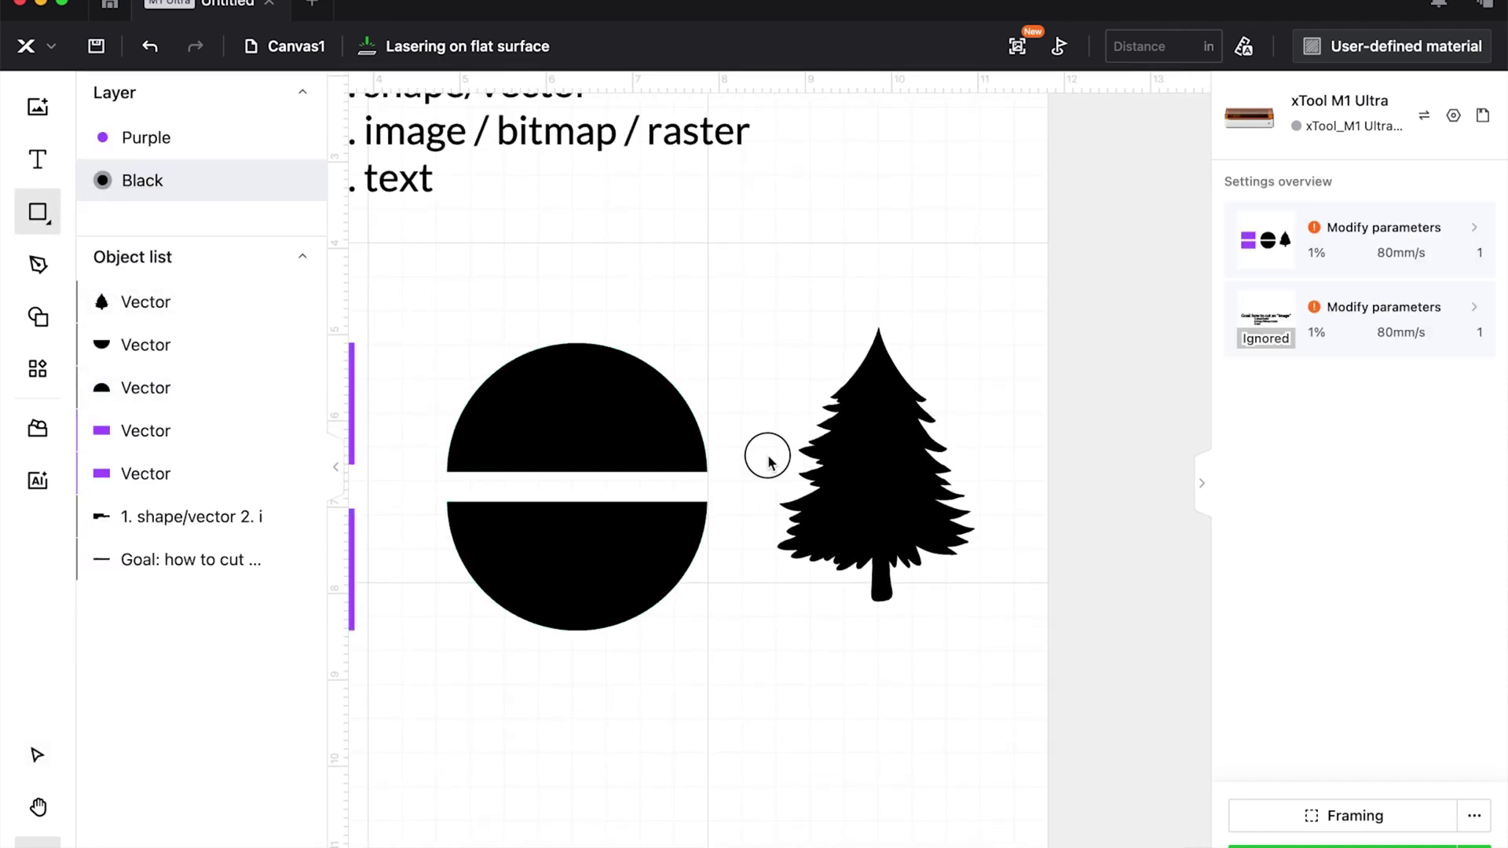
left_click_drag(767, 458, 1006, 457)
left_click(1359, 304)
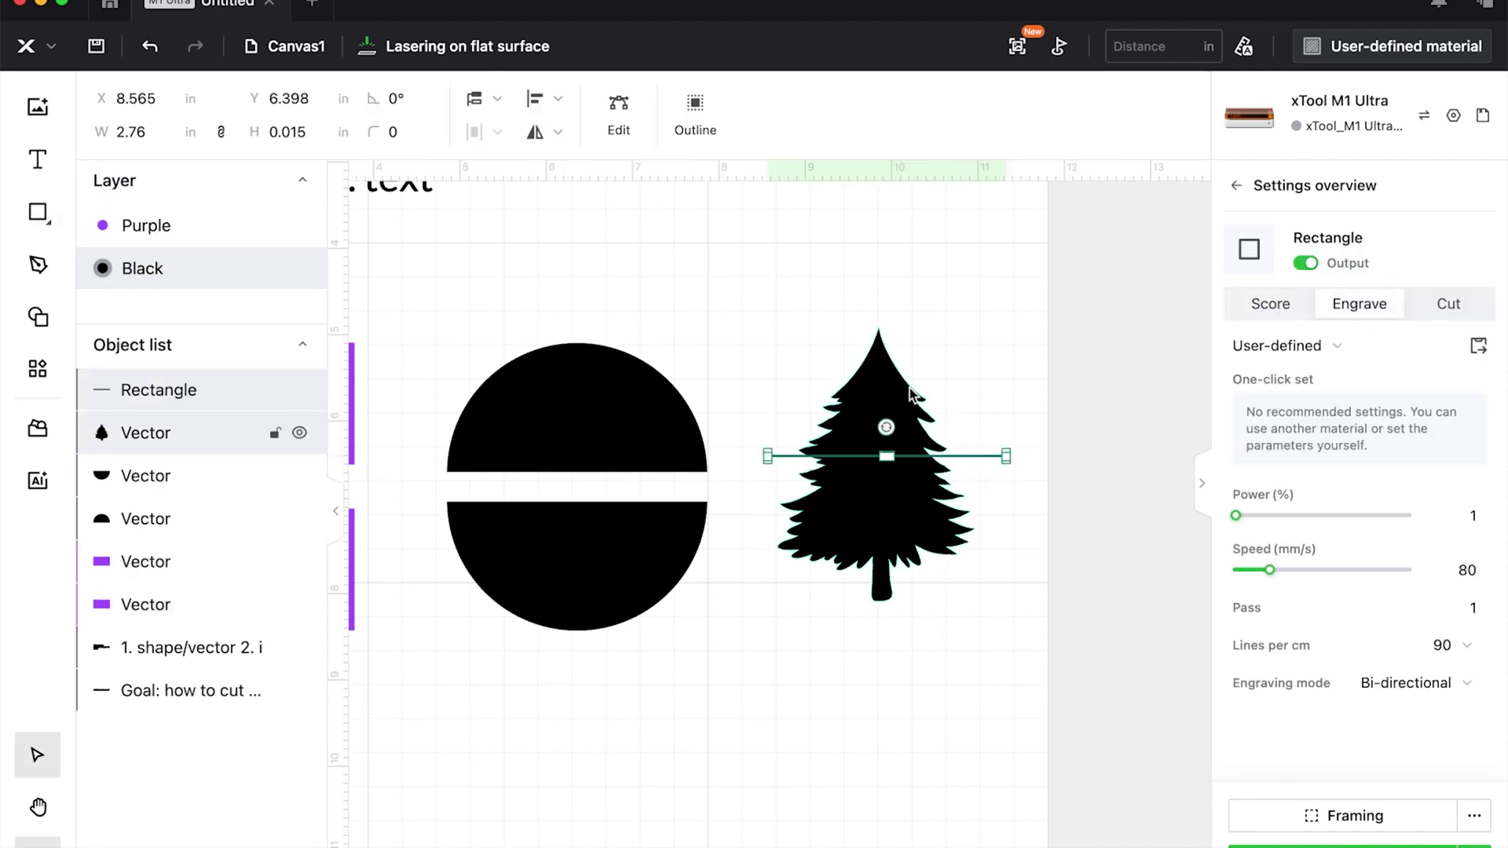
left_click(157, 433, "shift")
left_click(541, 97)
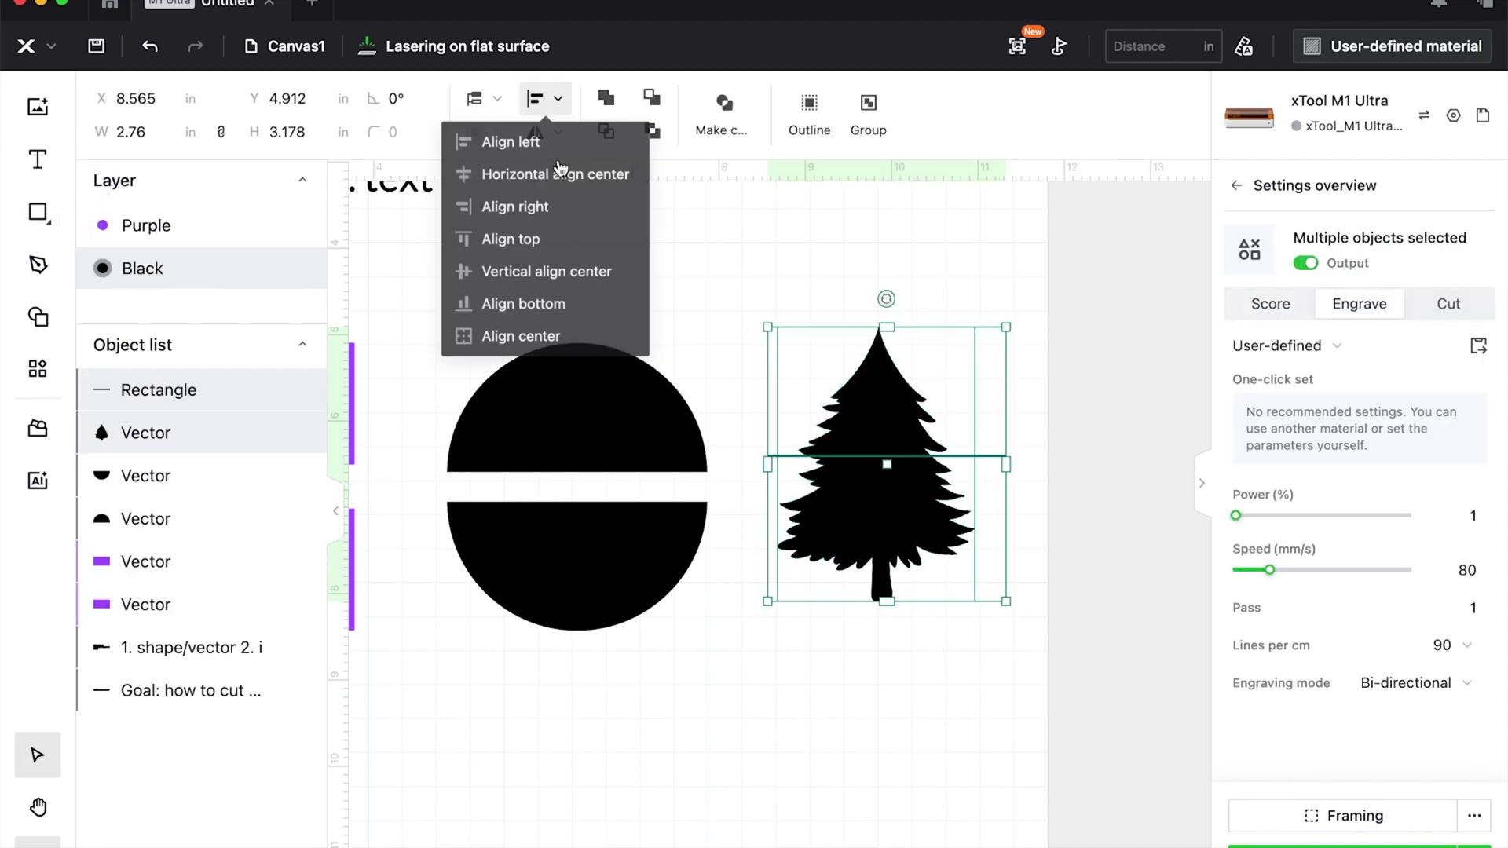
left_click(539, 272)
- Make a compound of tree and bar, release it, and drag the lower piece down
left_click(744, 131)
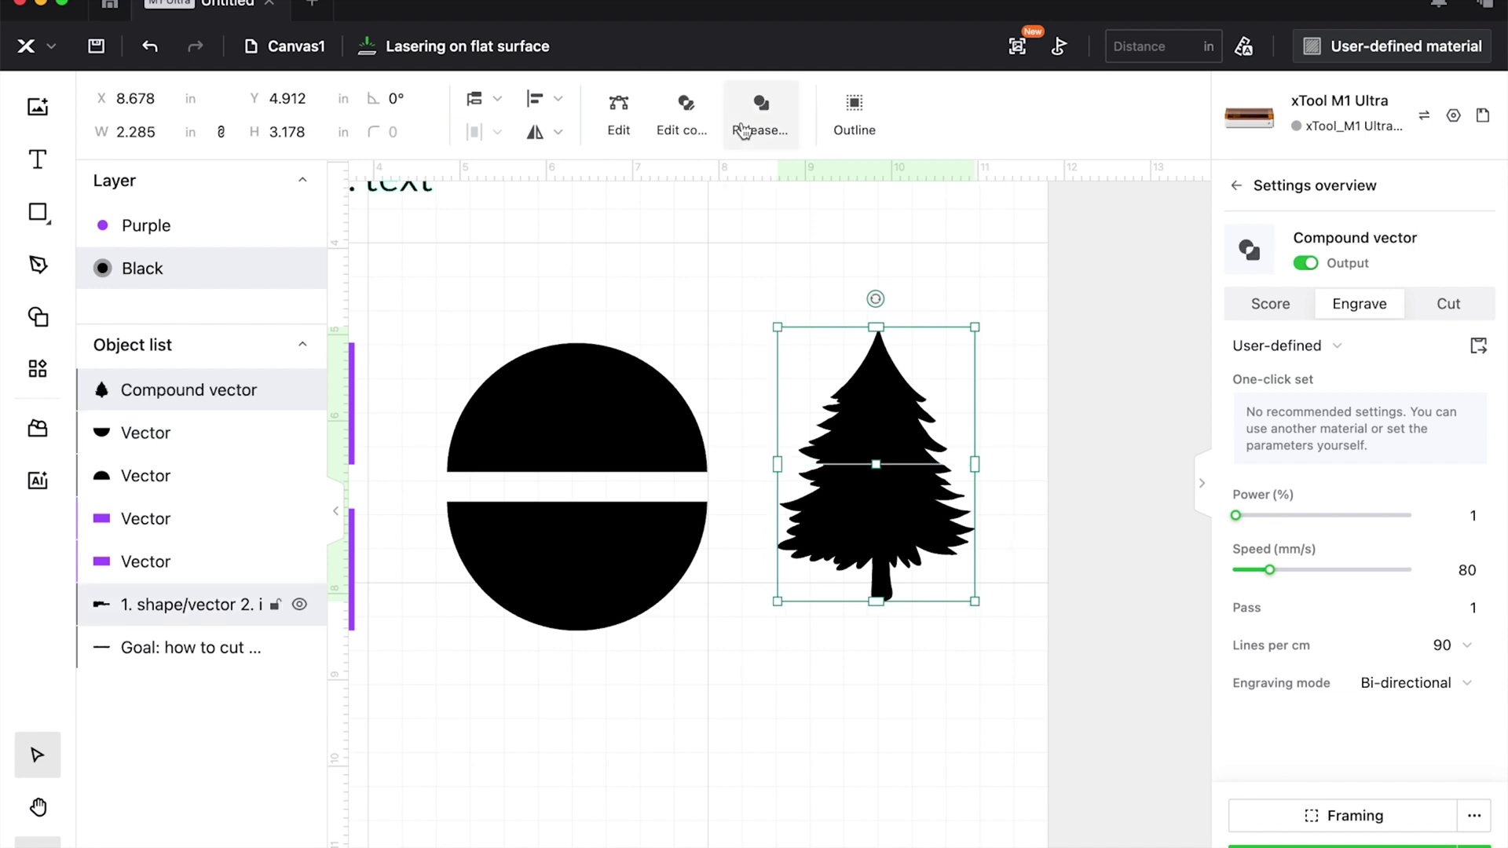
left_click(755, 129)
left_click(1037, 475)
left_click_drag(929, 504, 927, 530)
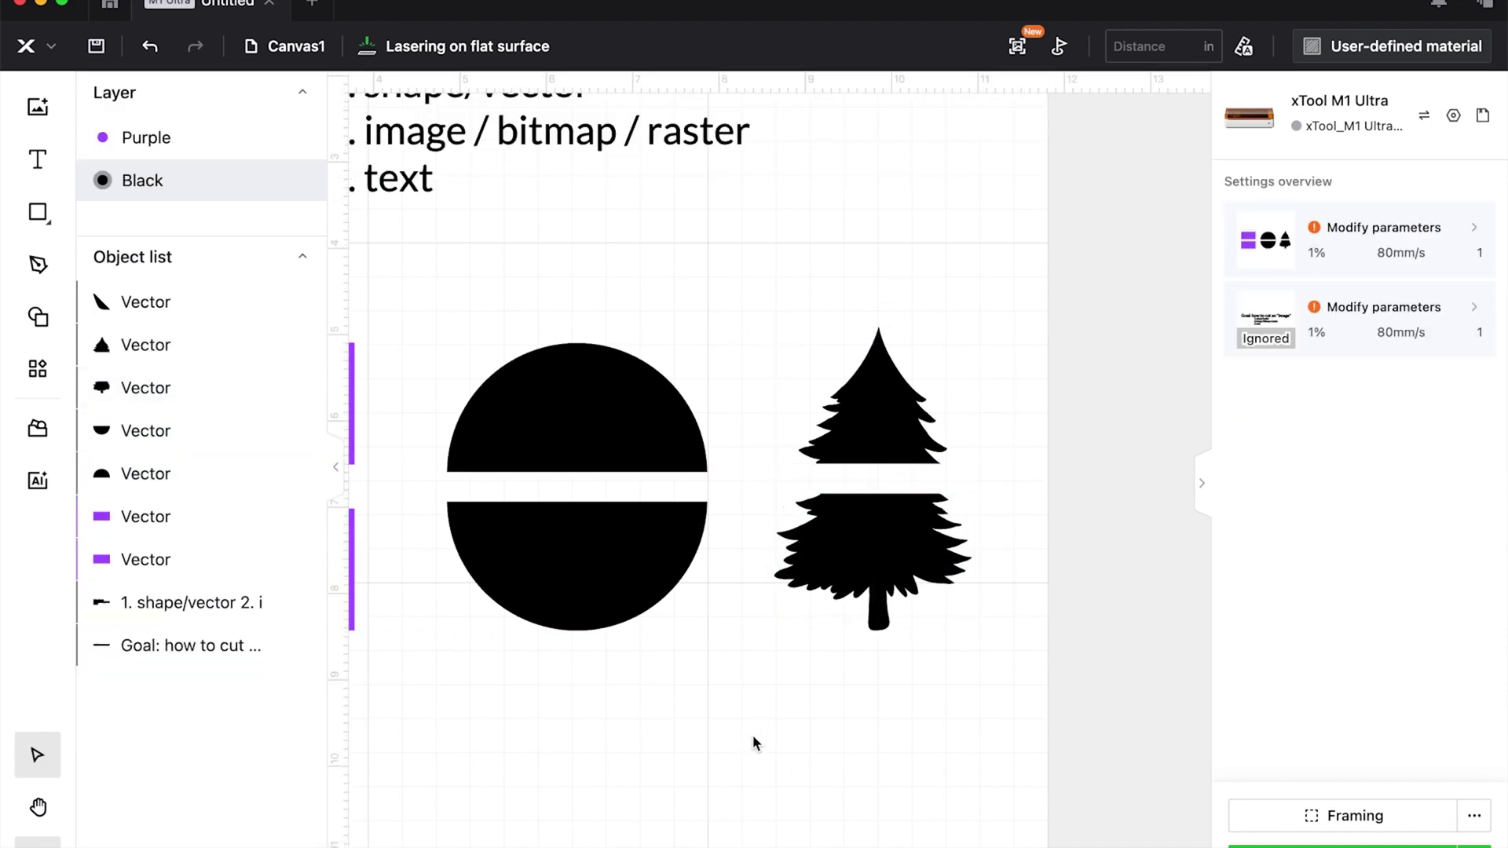
scroll(752, 733, "down", 5)
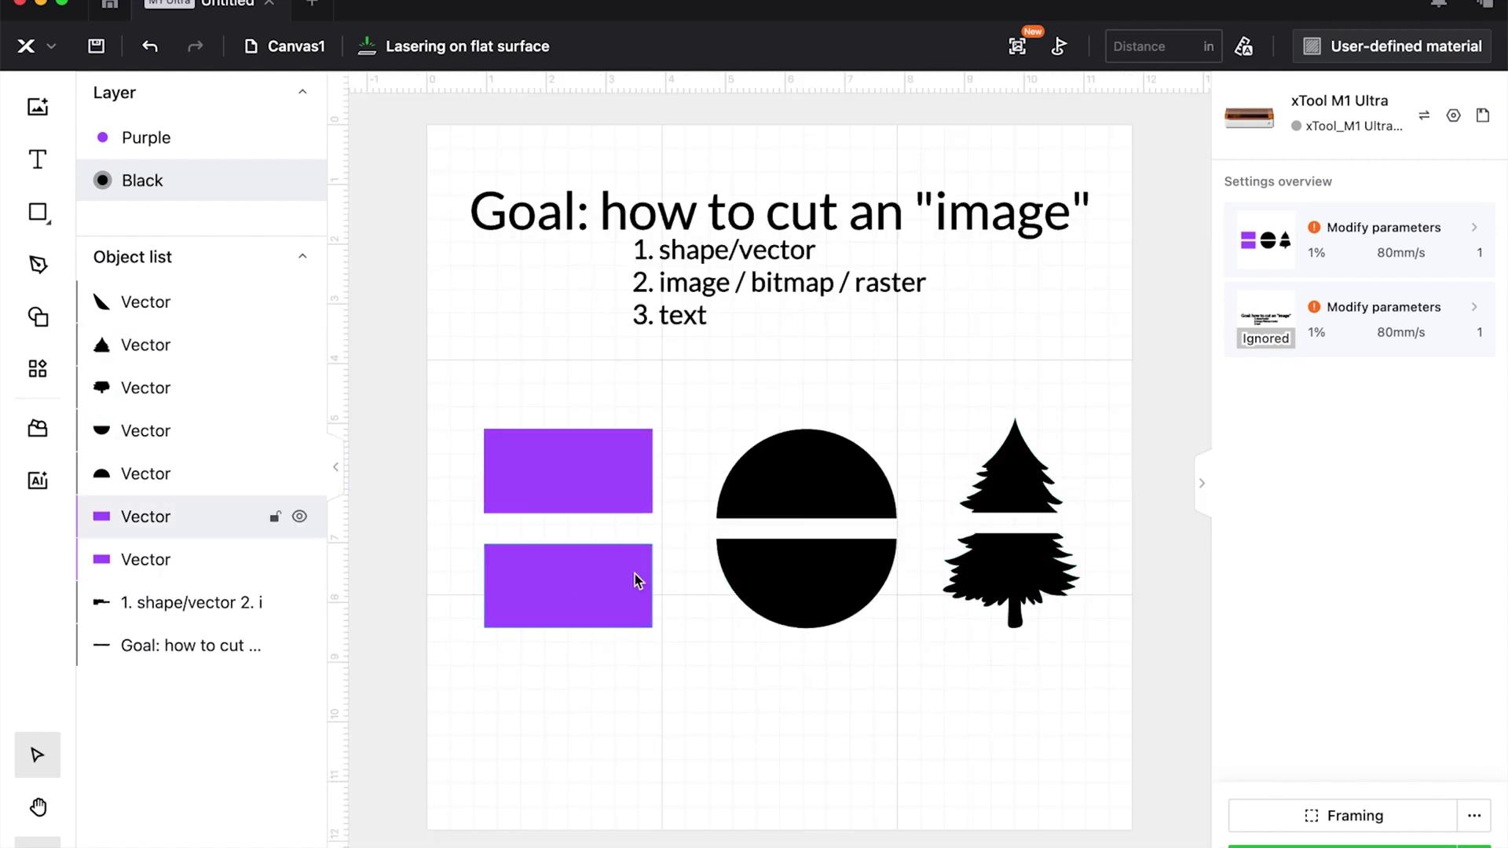
- Add engraved capital text 'SQUARE' below the purple rectangles
key("t")
left_click(620, 694)
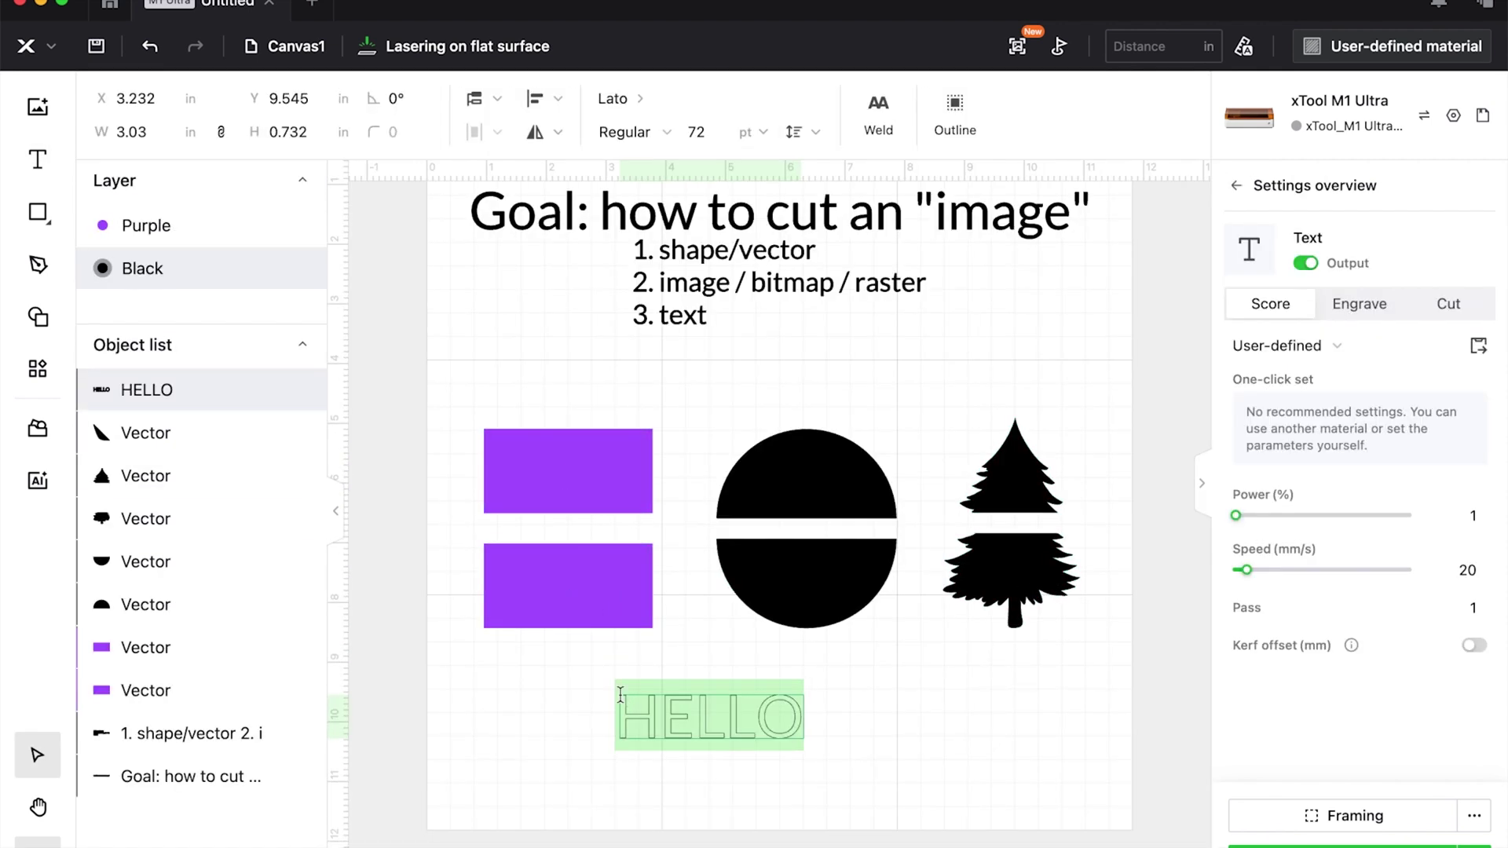
type("s")
key("BackSpace")
key("Caps_Lock")
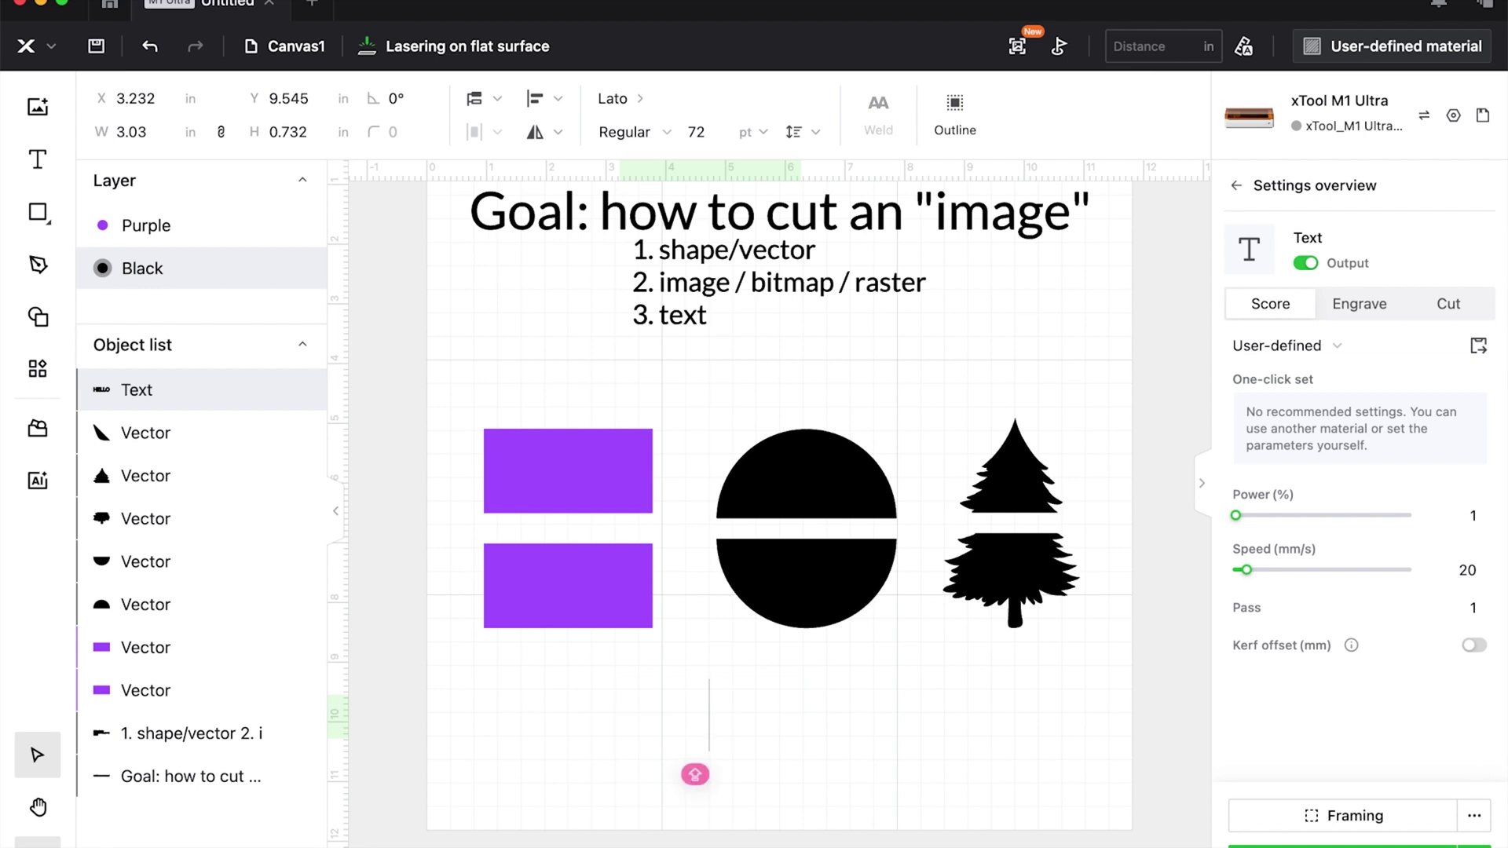
type("SQUARE")
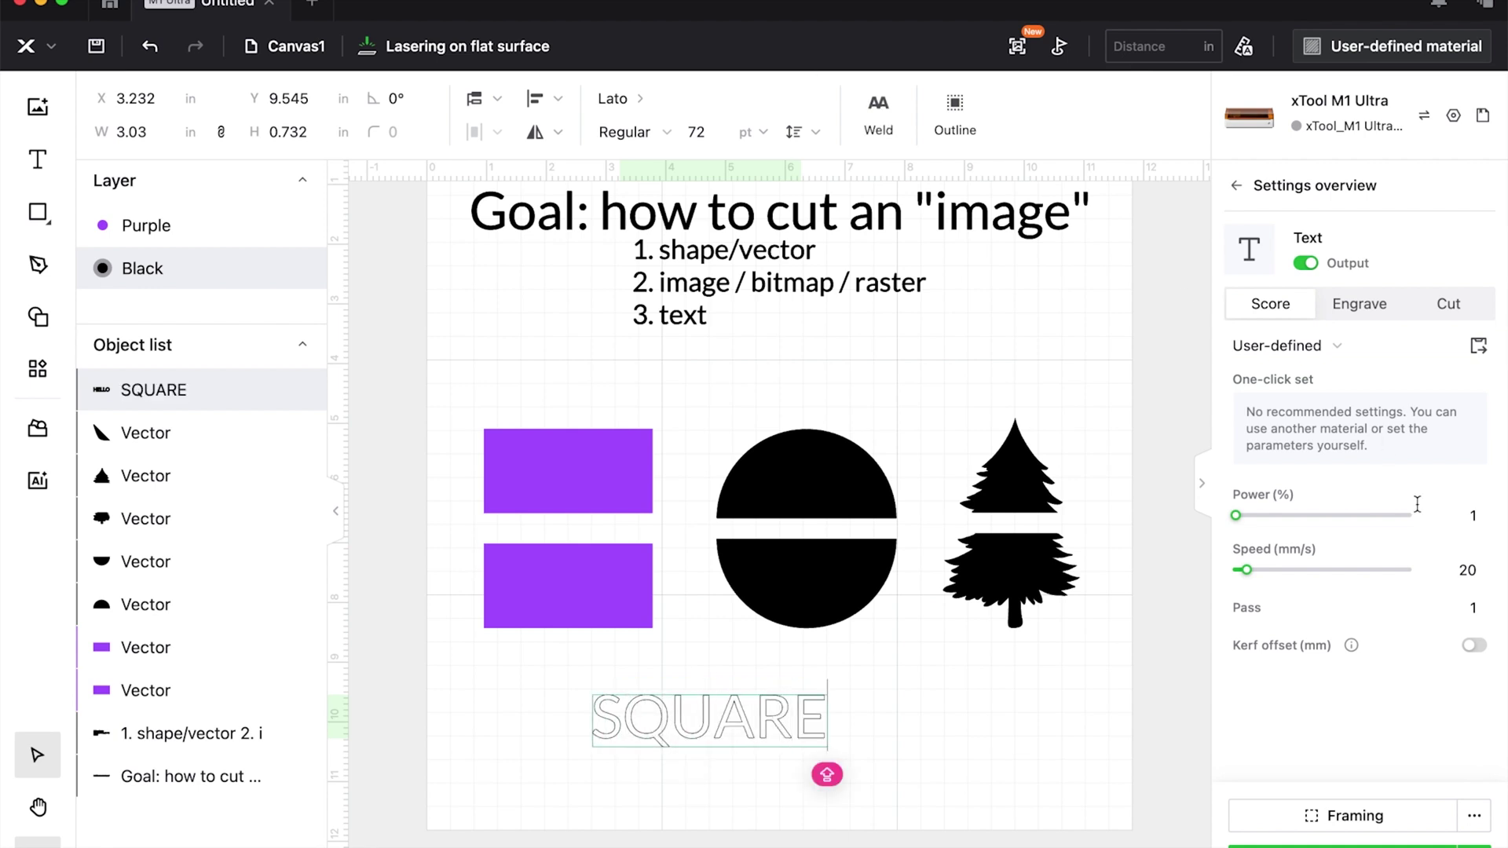
left_click(1357, 307)
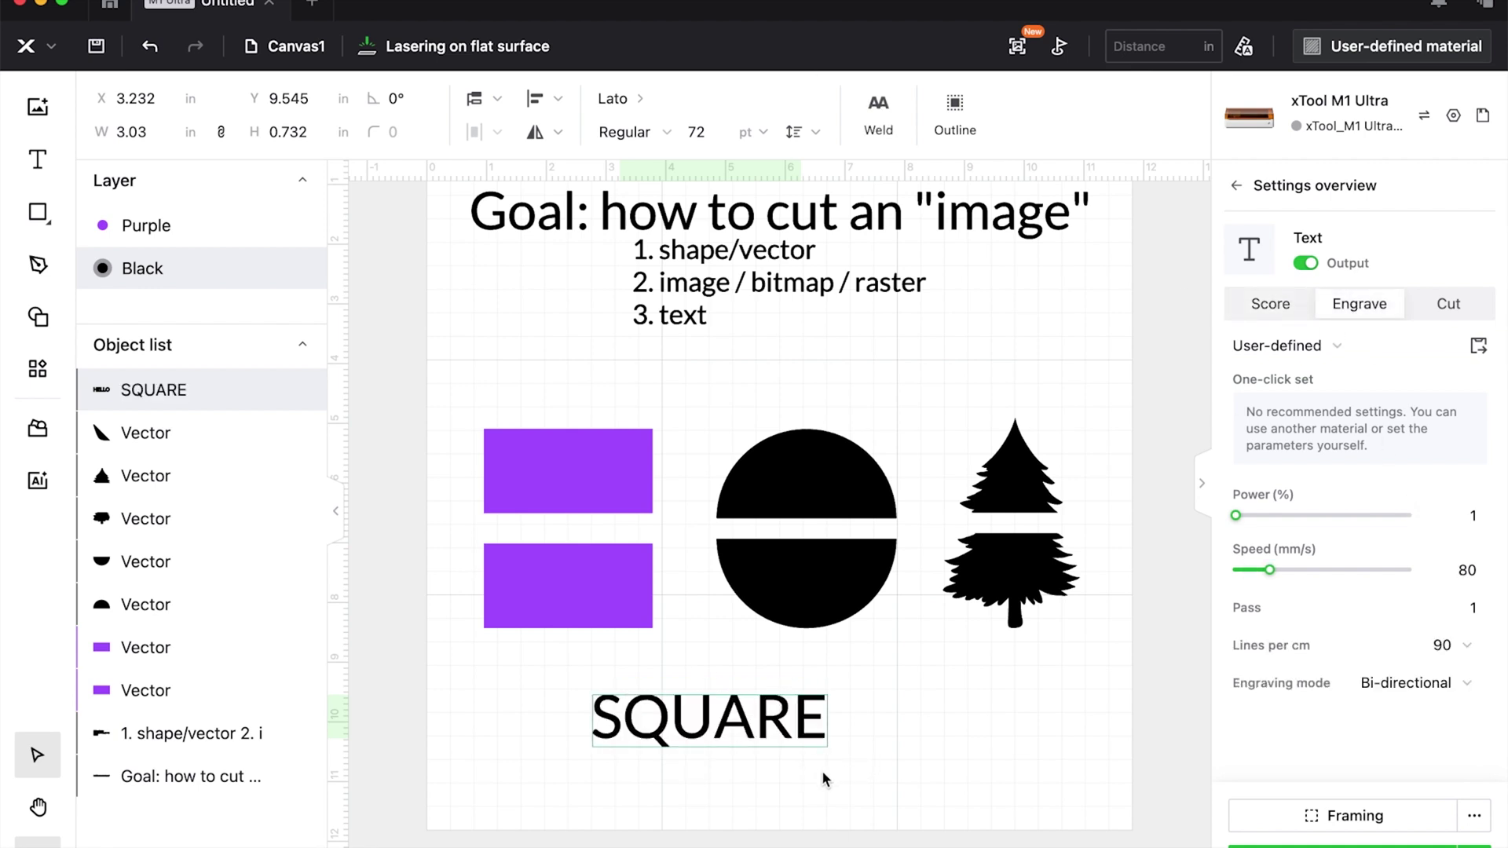
key("Escape")
- Shrink the SQUARE text and place it between the purple rectangles
left_click_drag(823, 752, 603, 529)
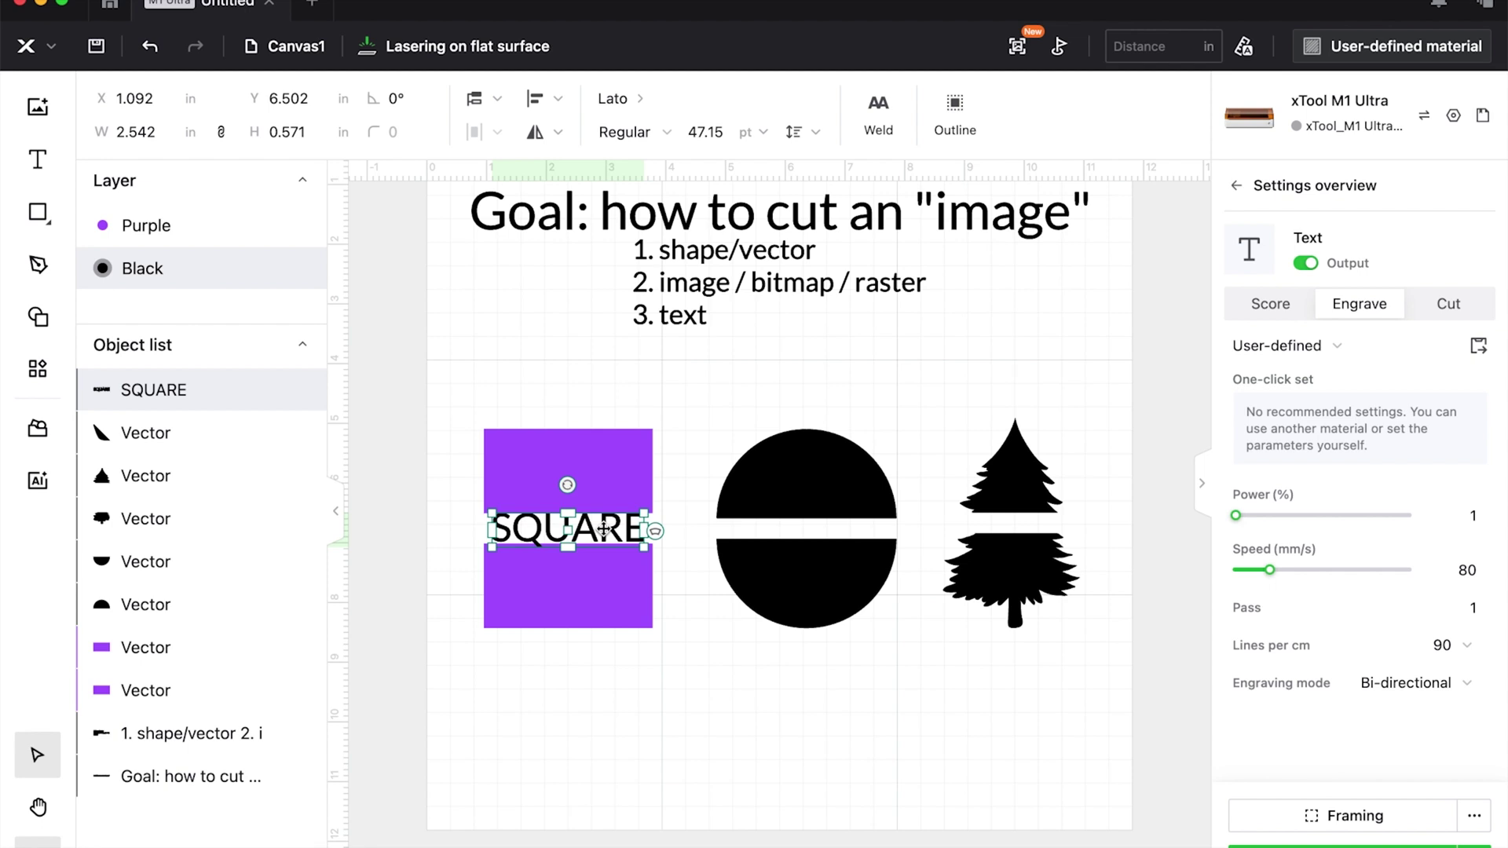
scroll(603, 528, "down", 2)
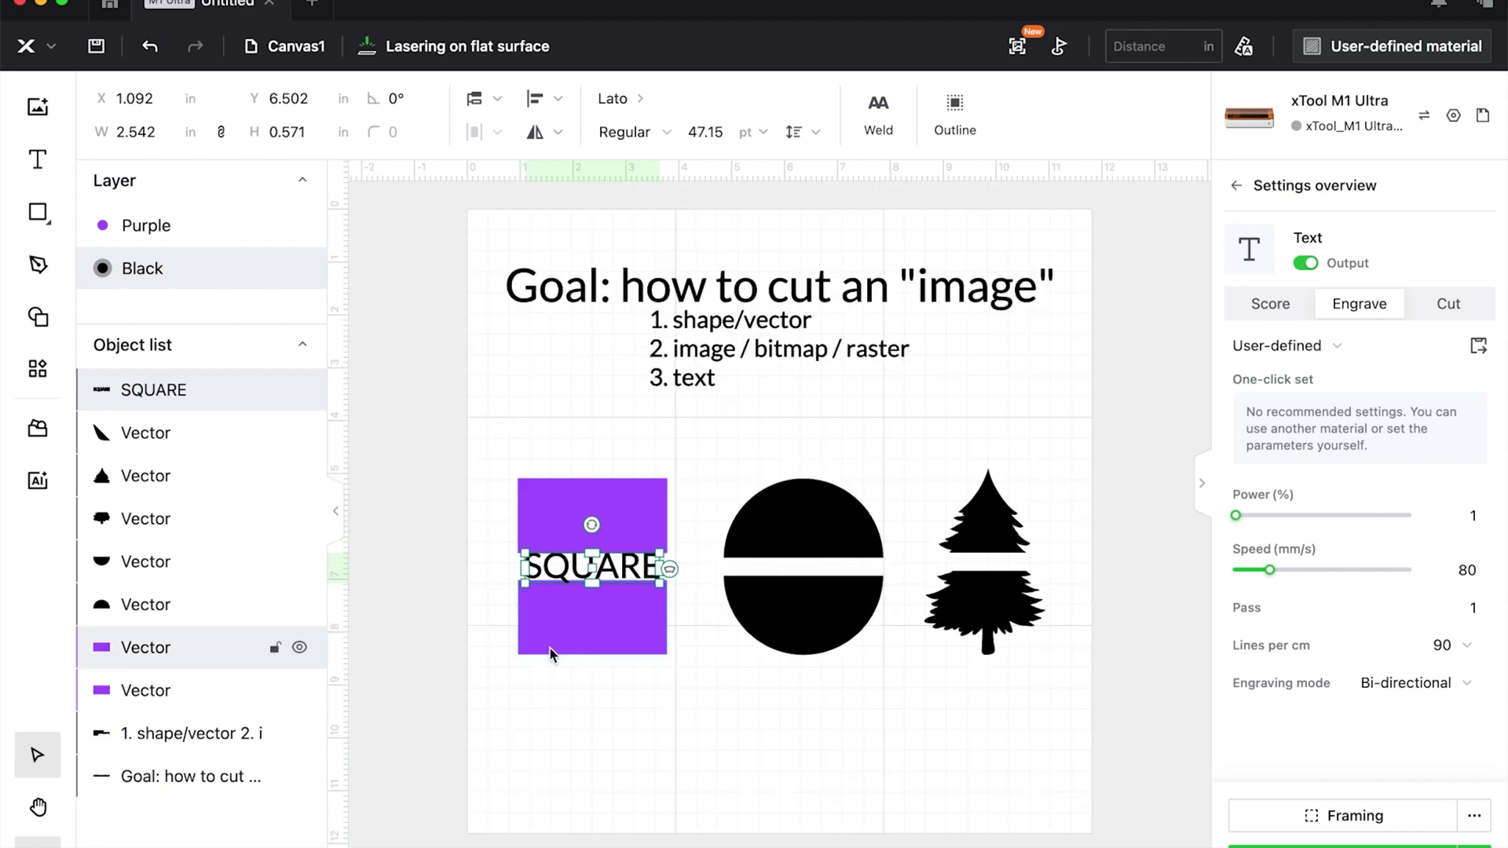
scroll(549, 652, "up", 5)
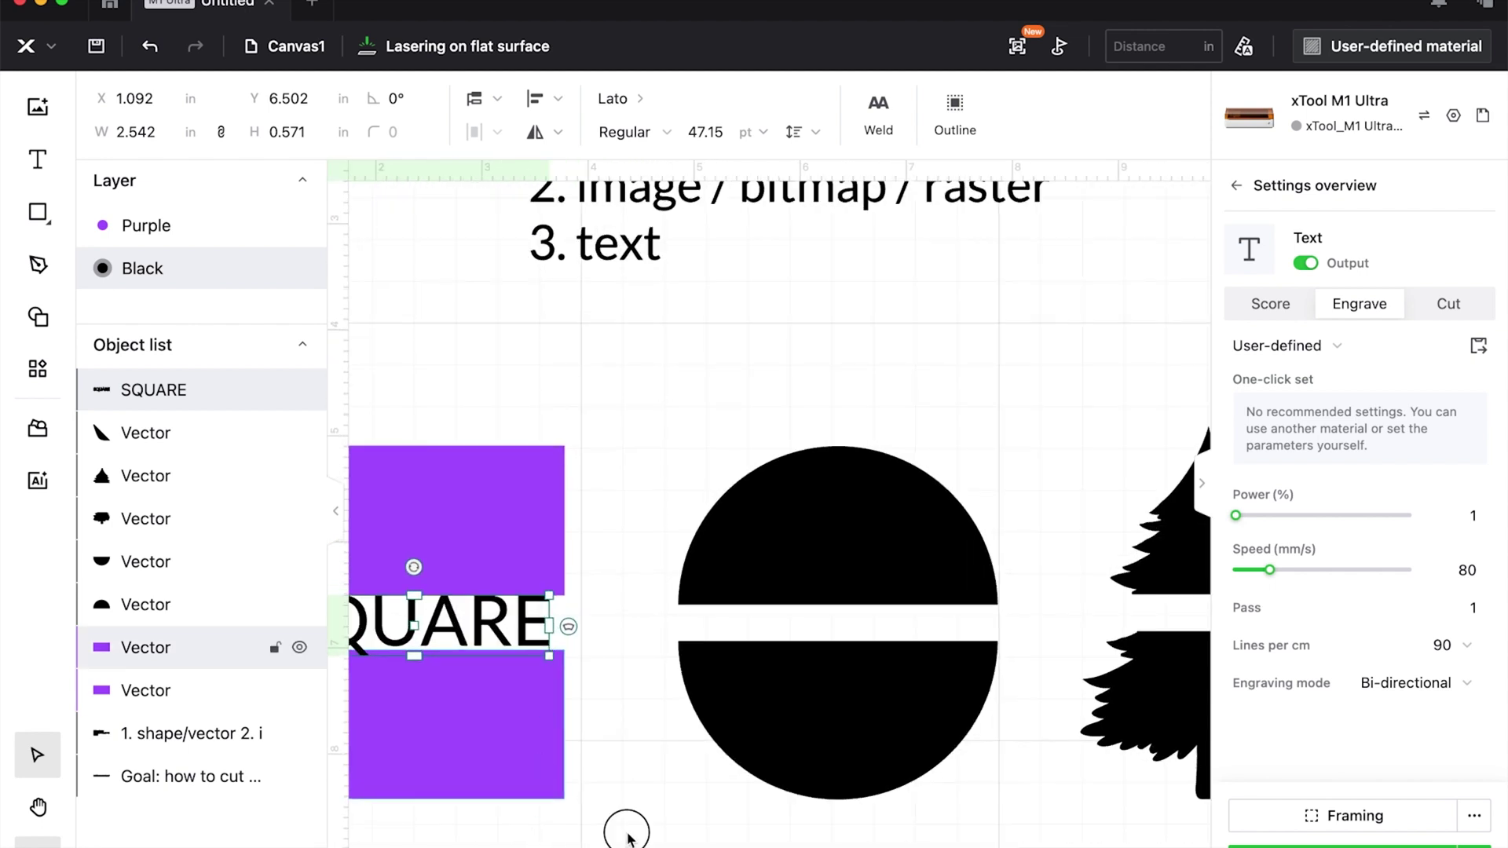
left_click_drag(623, 824, 774, 808)
- Centre the two purple rectangles horizontally and fine-tune the bottom rectangle's position
left_click_drag(402, 380, 611, 755)
left_click(544, 98)
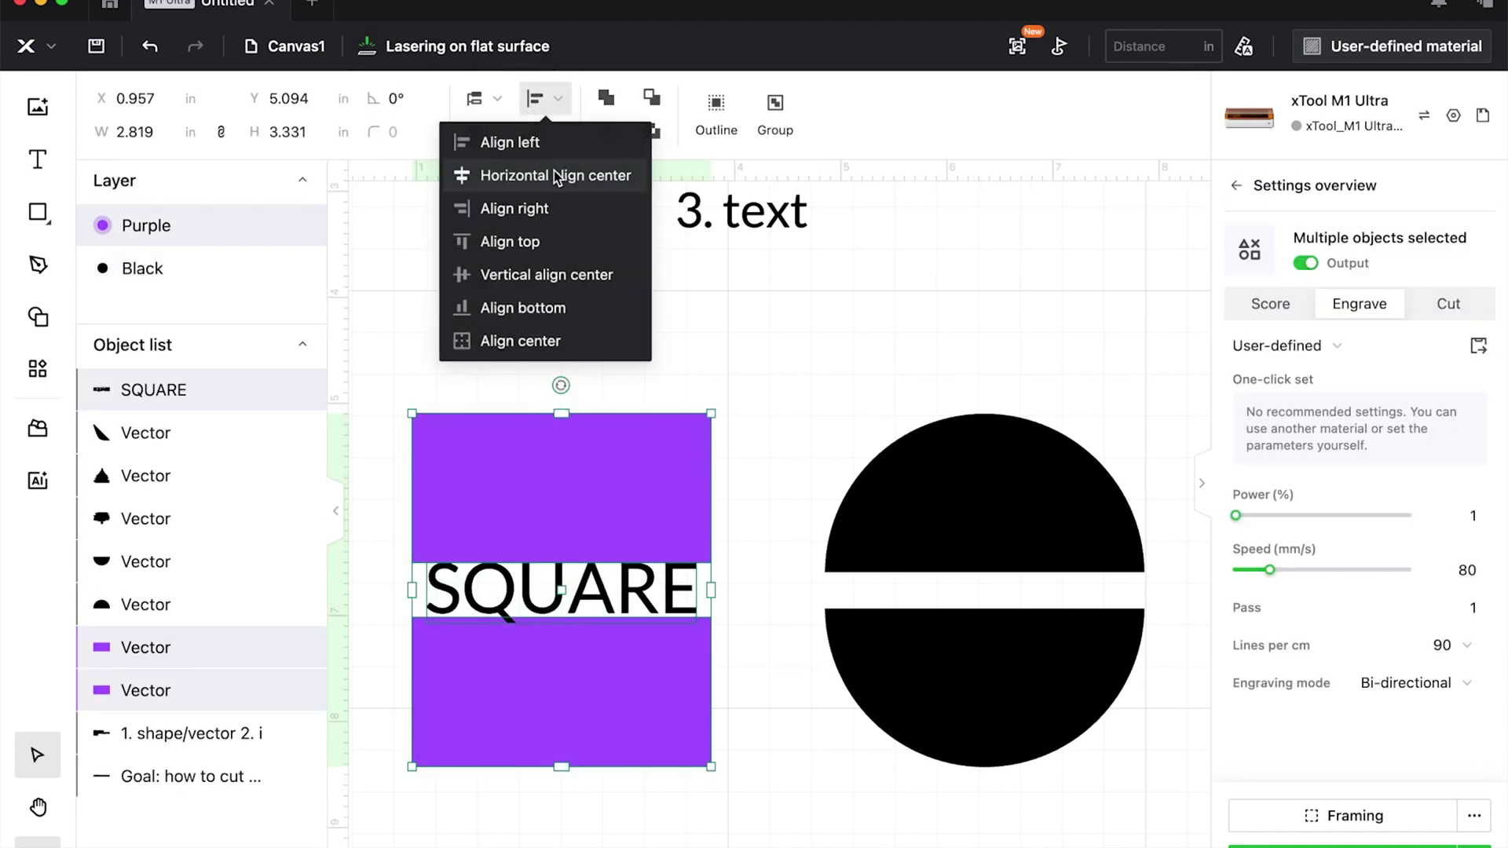
left_click(556, 178)
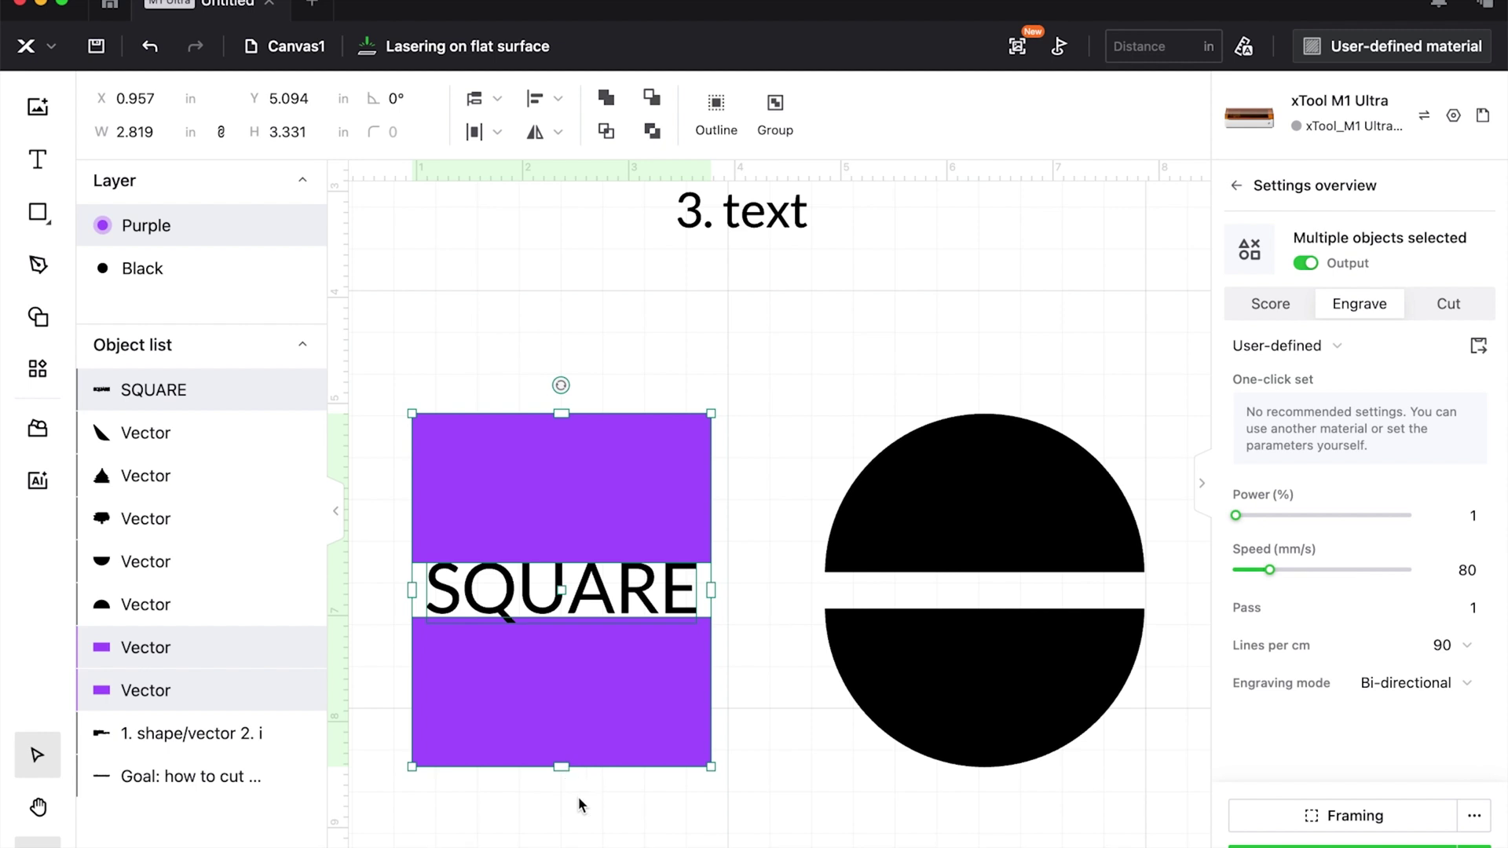
left_click(595, 691)
left_click_drag(595, 691, 596, 690)
key("Down")
key("Down")
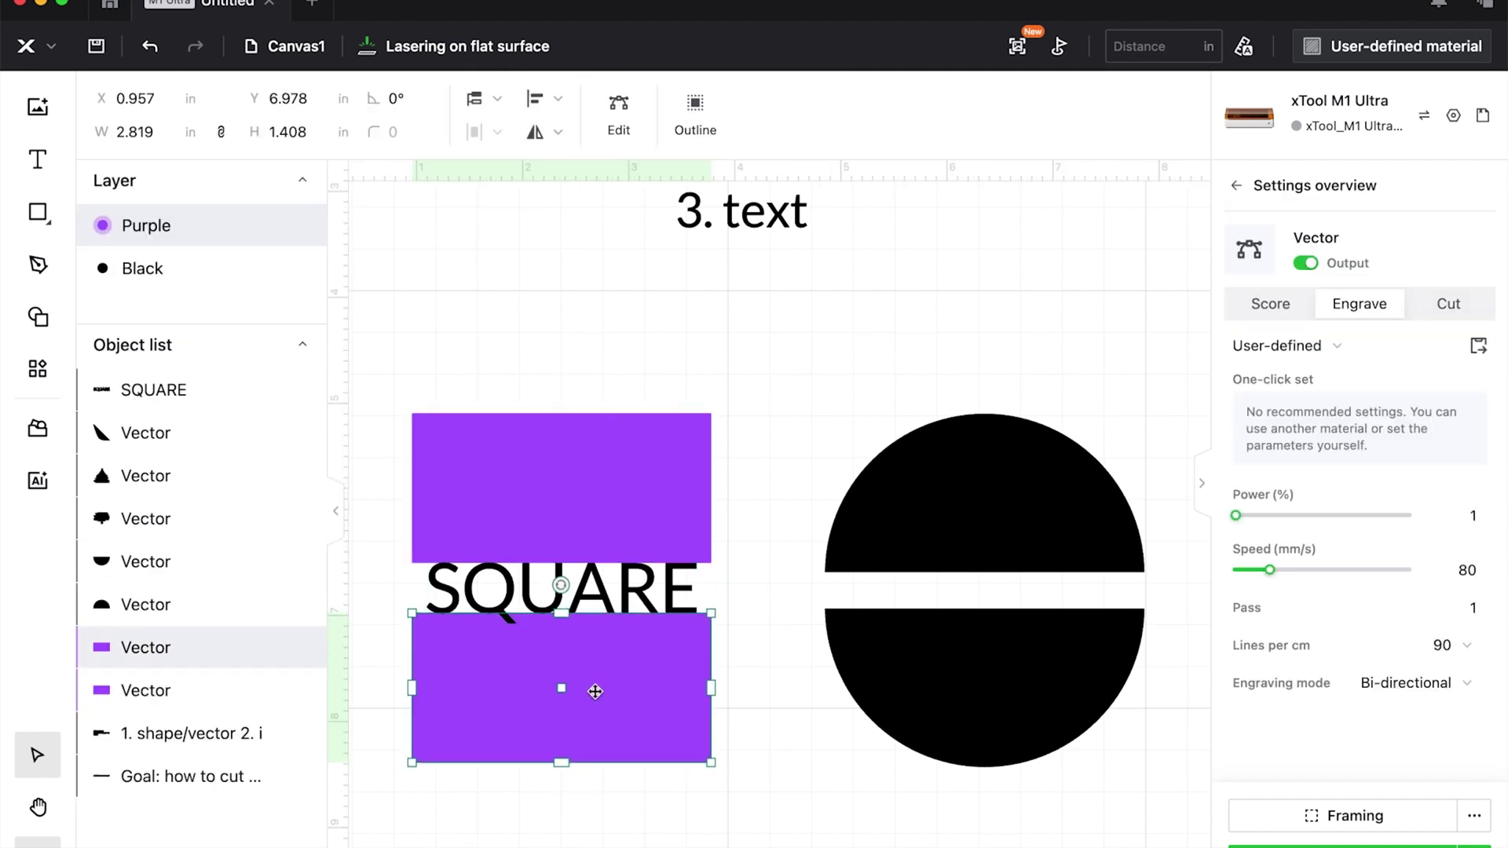
key("Up")
- Try cutting SQUARE out of the purple rectangles, then undo the cut
left_click(336, 473)
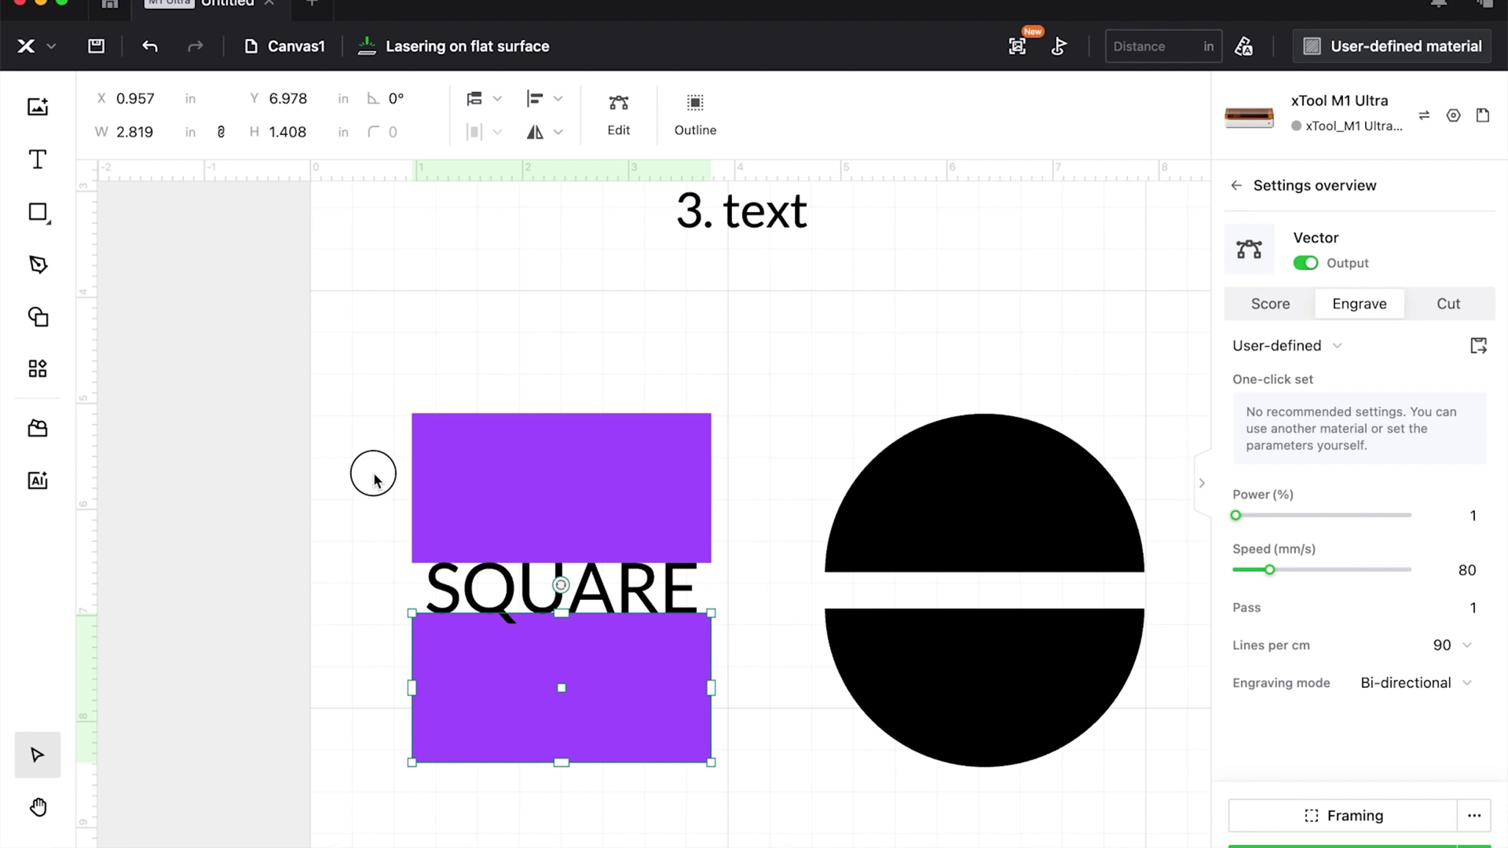
left_click_drag(370, 473, 480, 658)
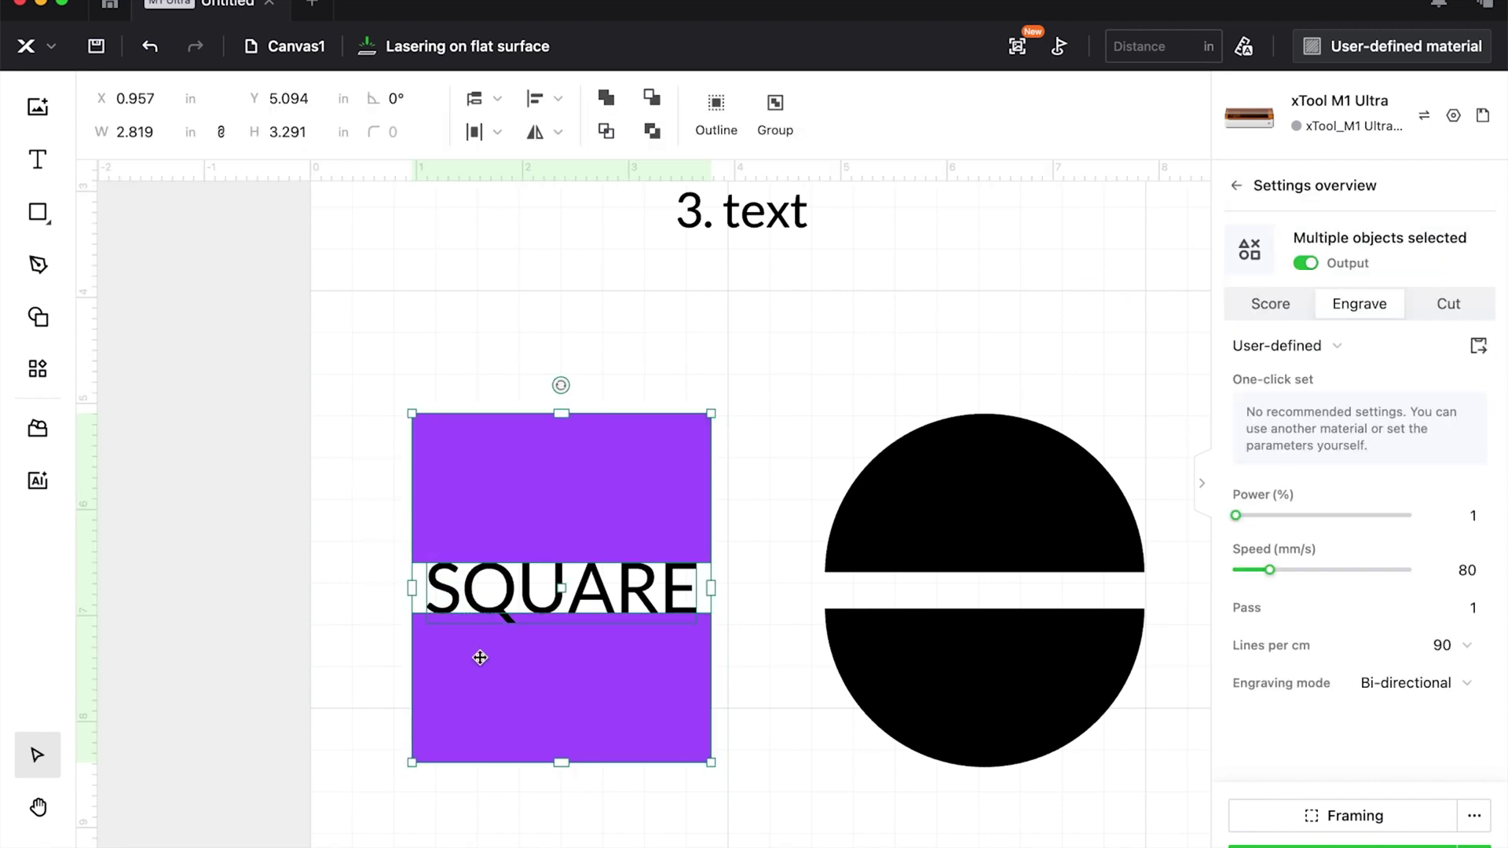
left_click(607, 99)
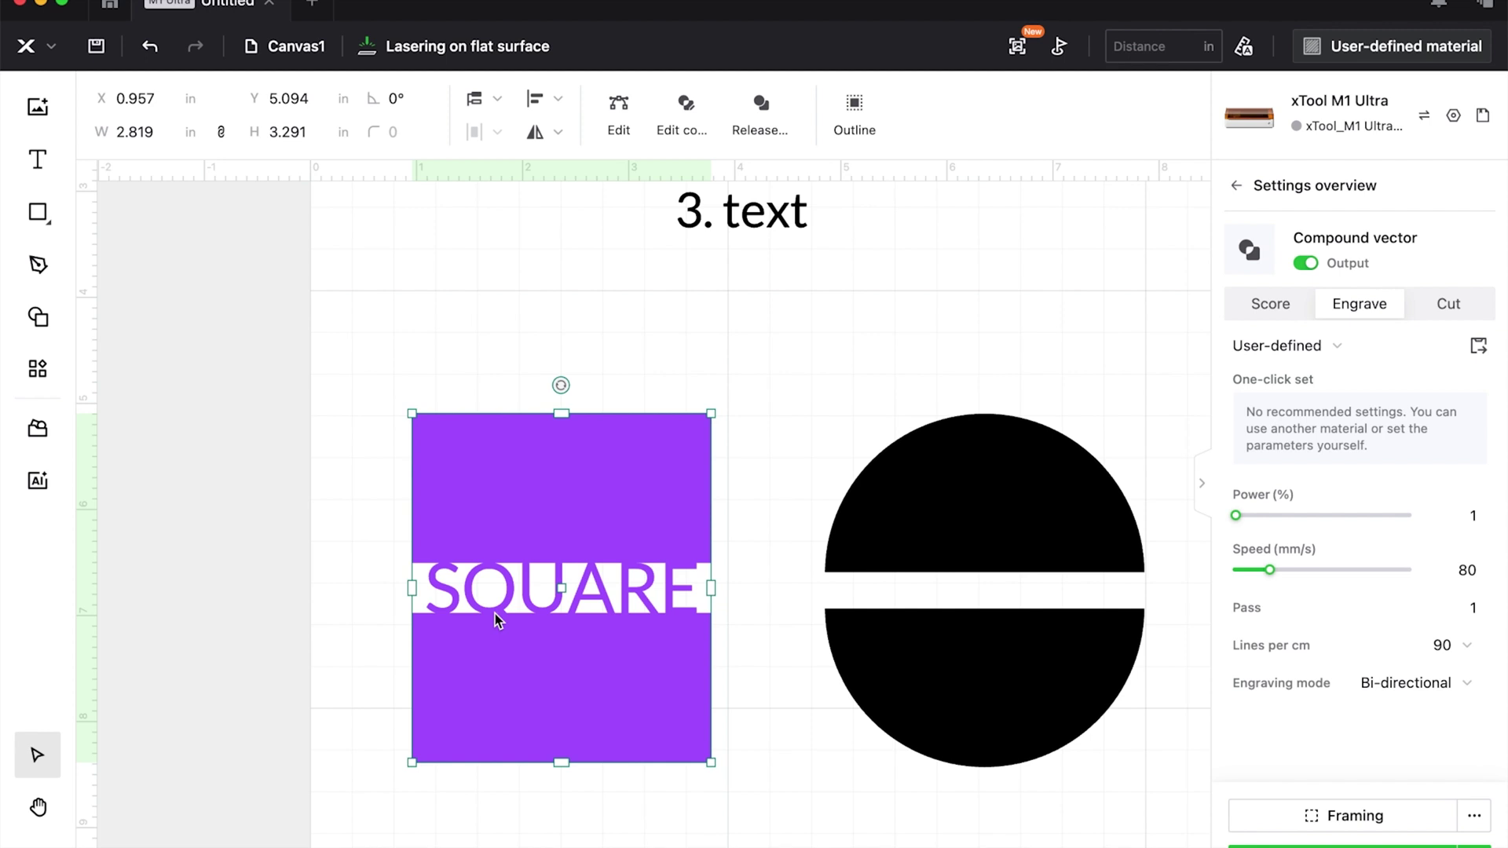
key("super+z")
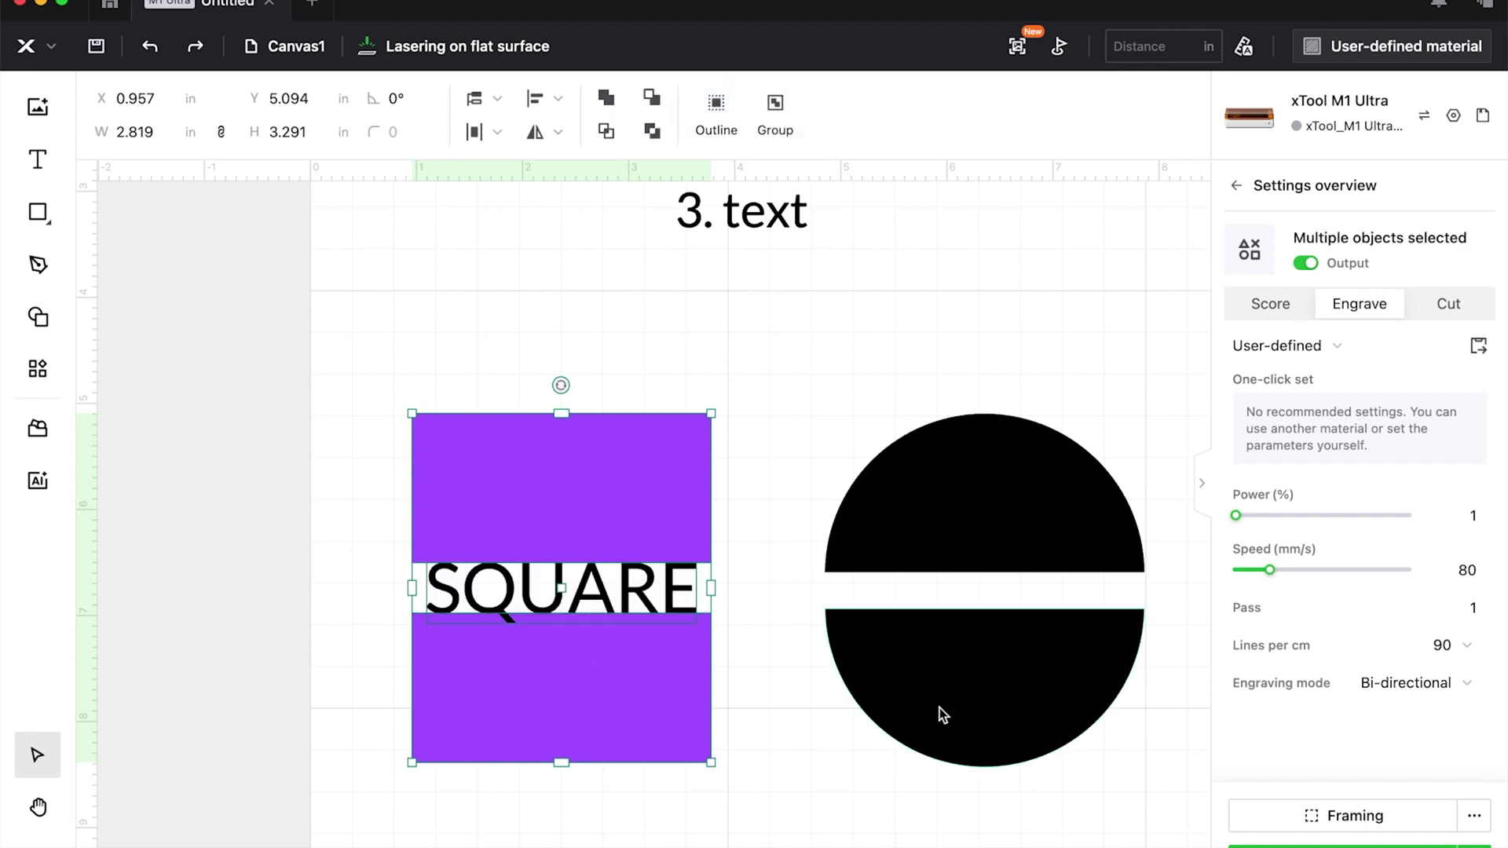
- Add a text box above the circle and change its wording from HELLO to 'circle'
scroll(741, 579, "right", 3)
key("t")
left_click(797, 358)
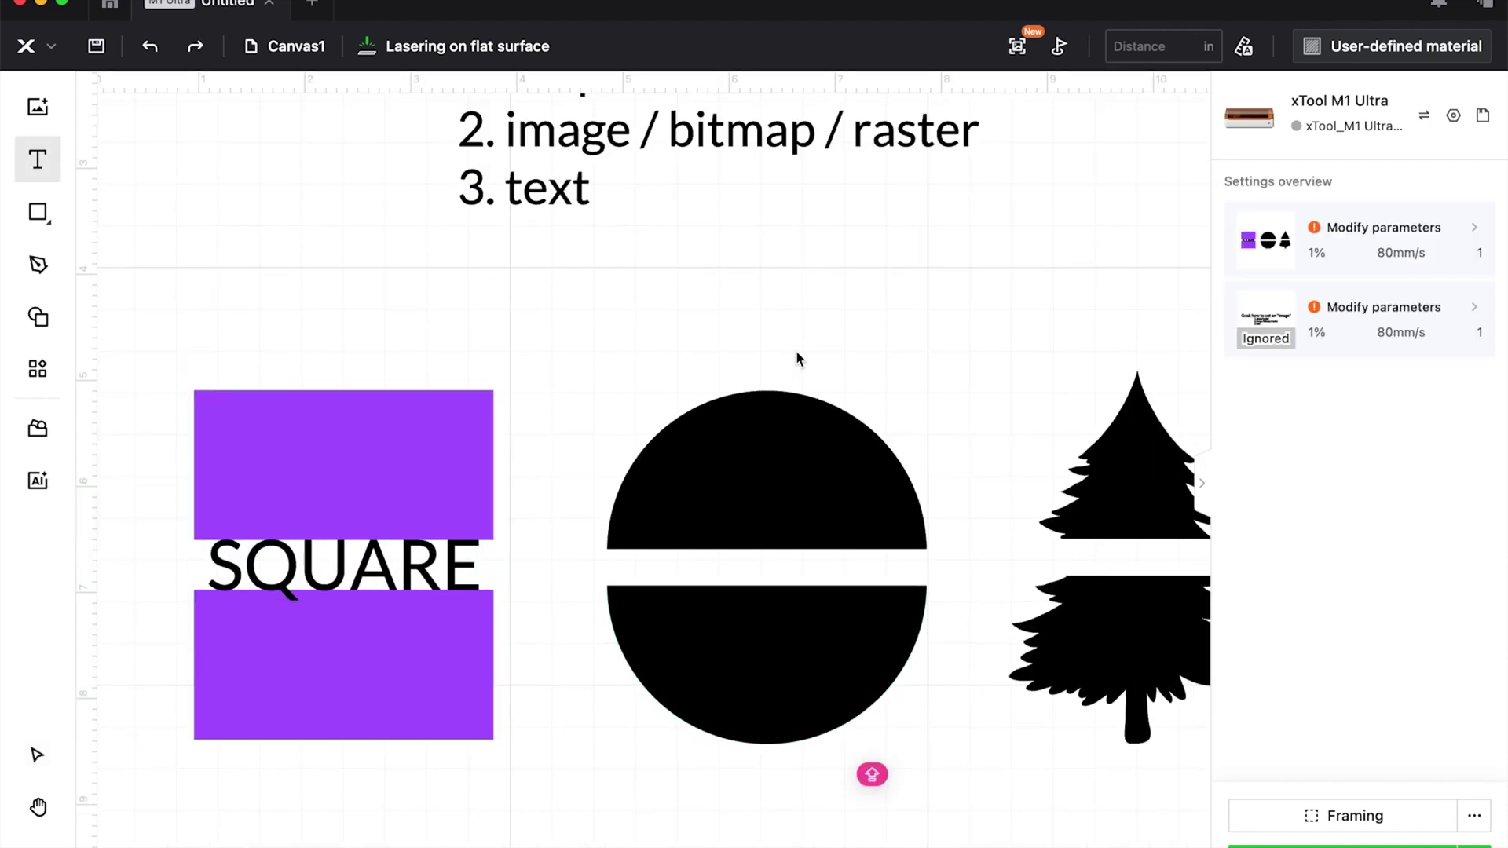
type("HELLO")
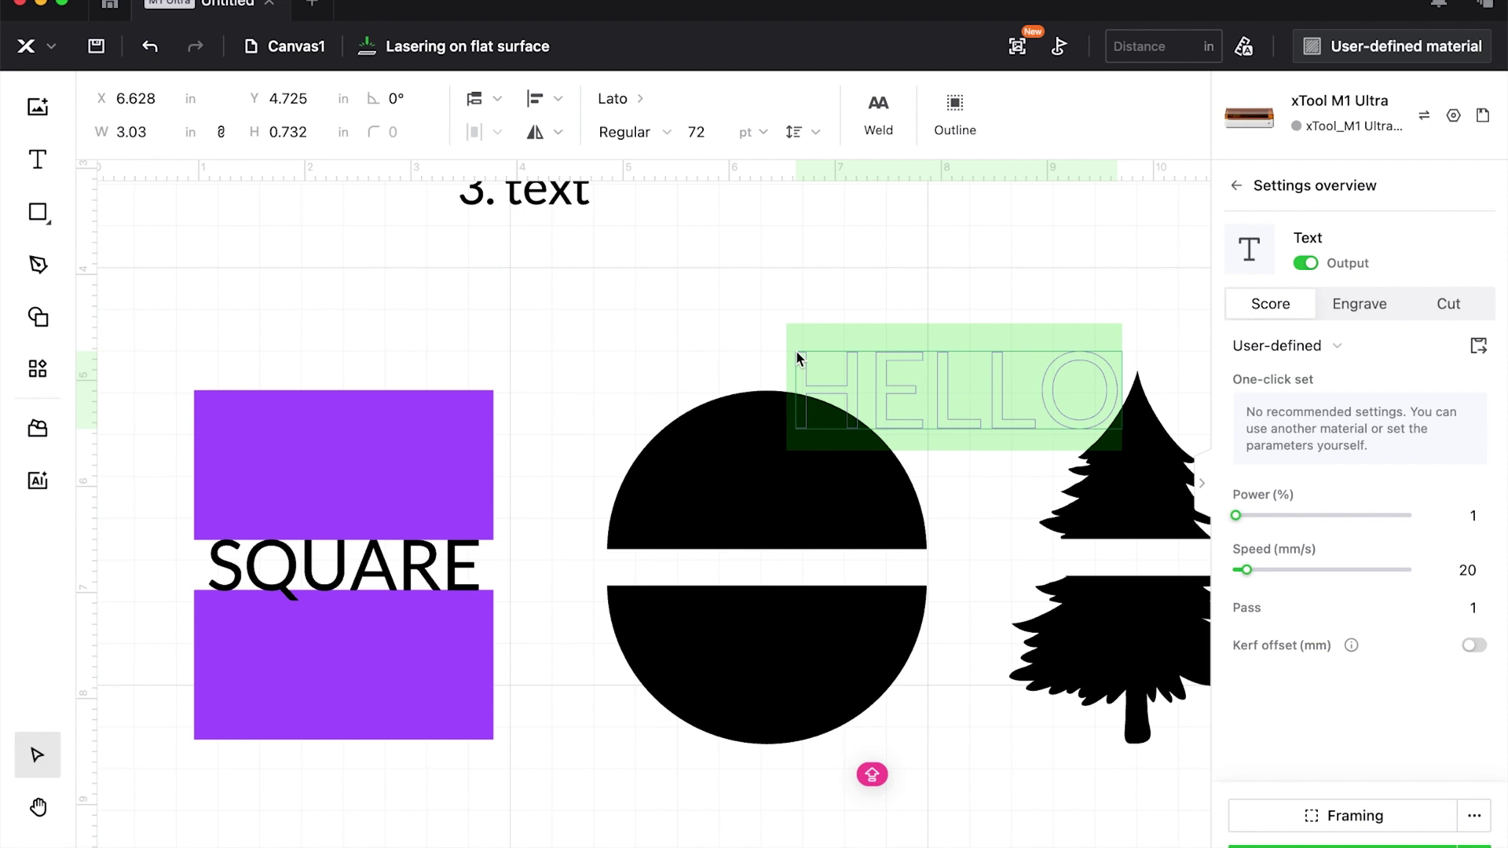
key("BackSpace")
key("BackSpace")
key("BackSpace")
key("BackSpace")
key("BackSpace")
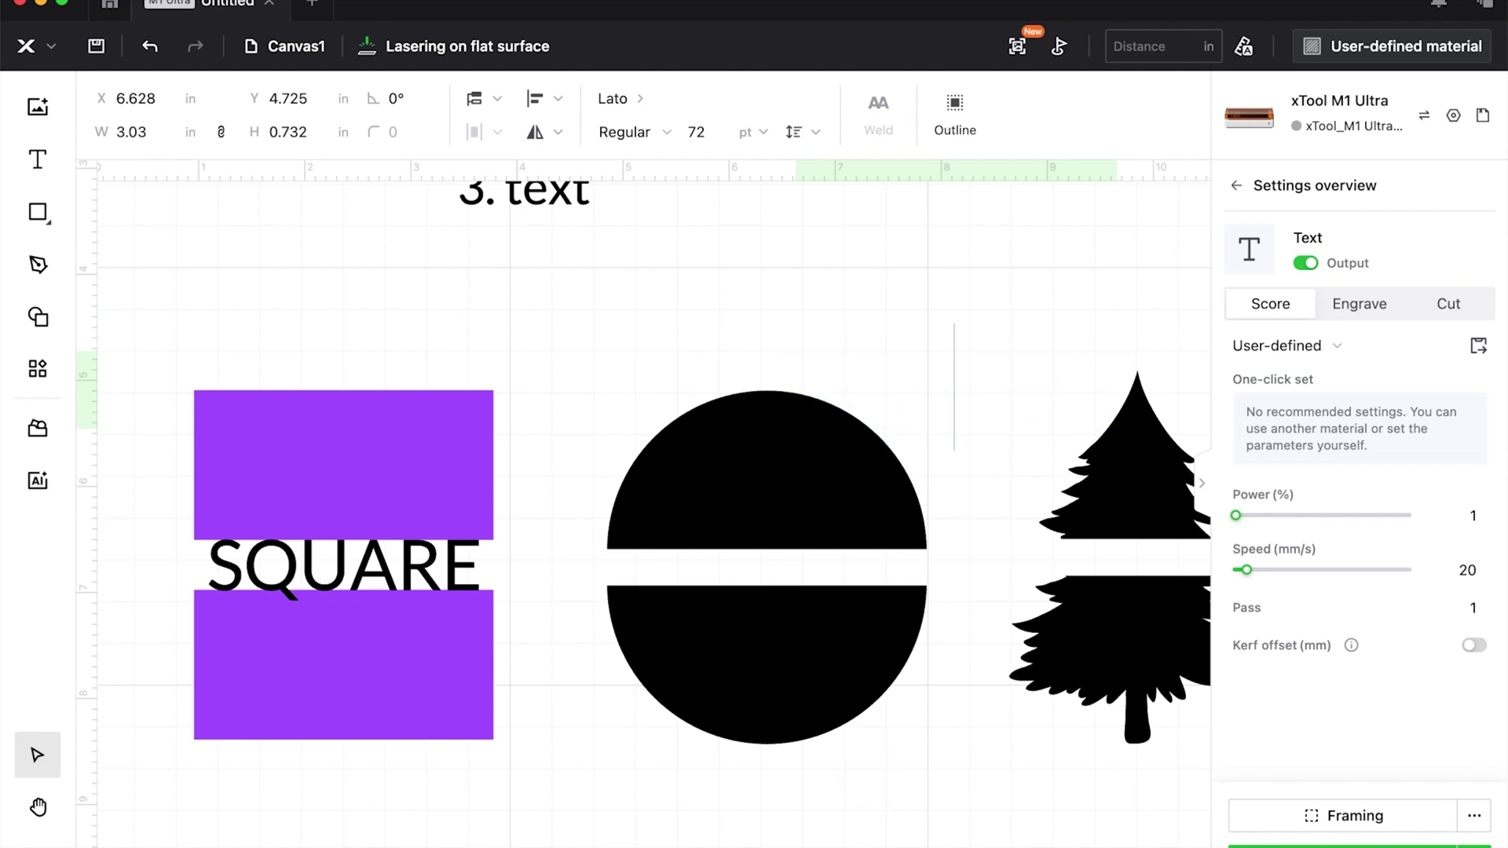
type("circle")
key("ctrl+a")
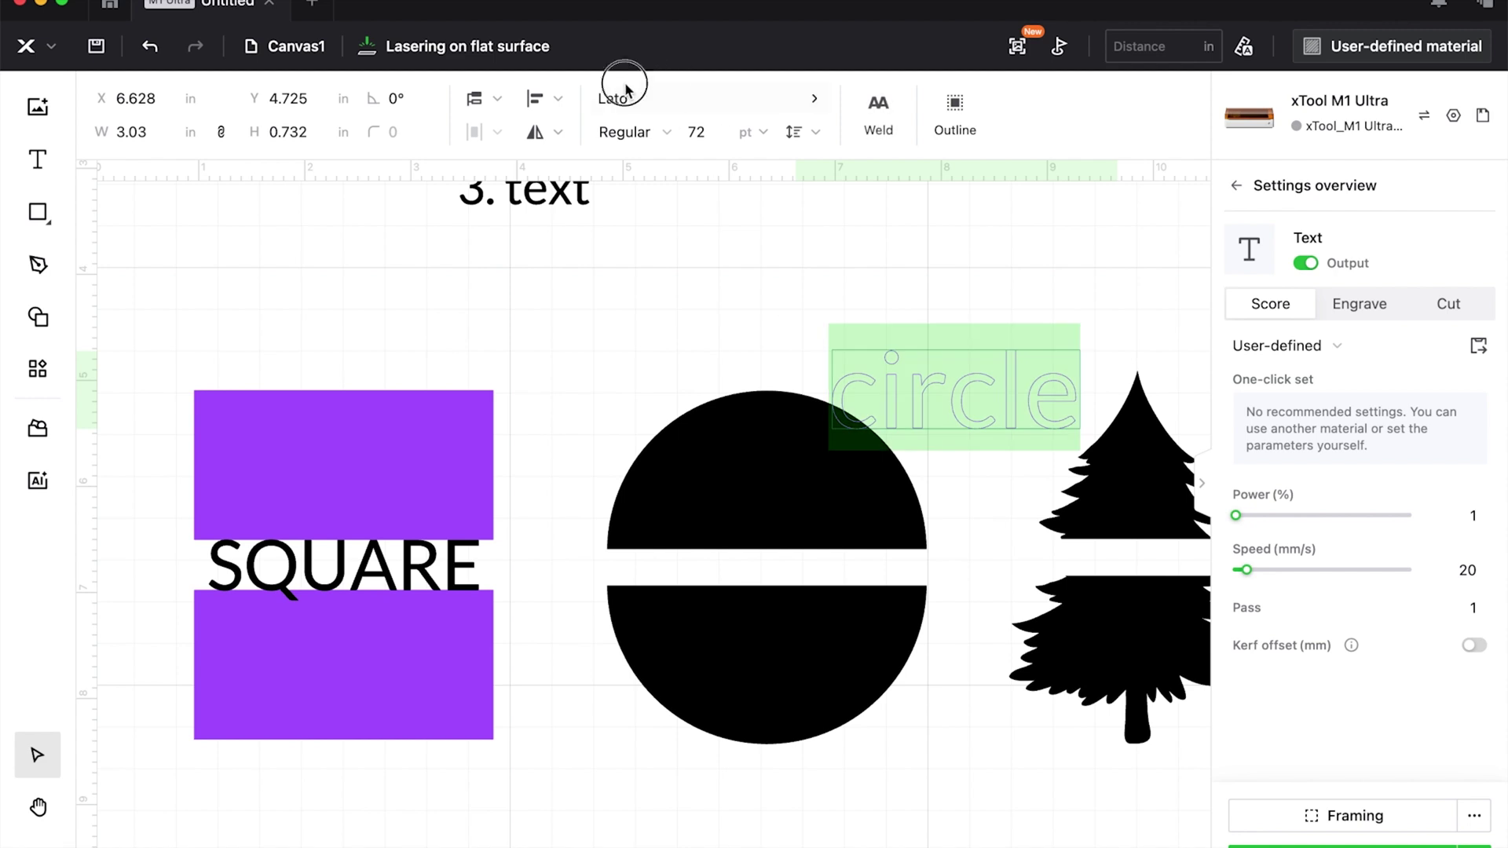
- Set the 'circle' text to the I Love Glitter script font
left_click(628, 94)
left_click(271, 265)
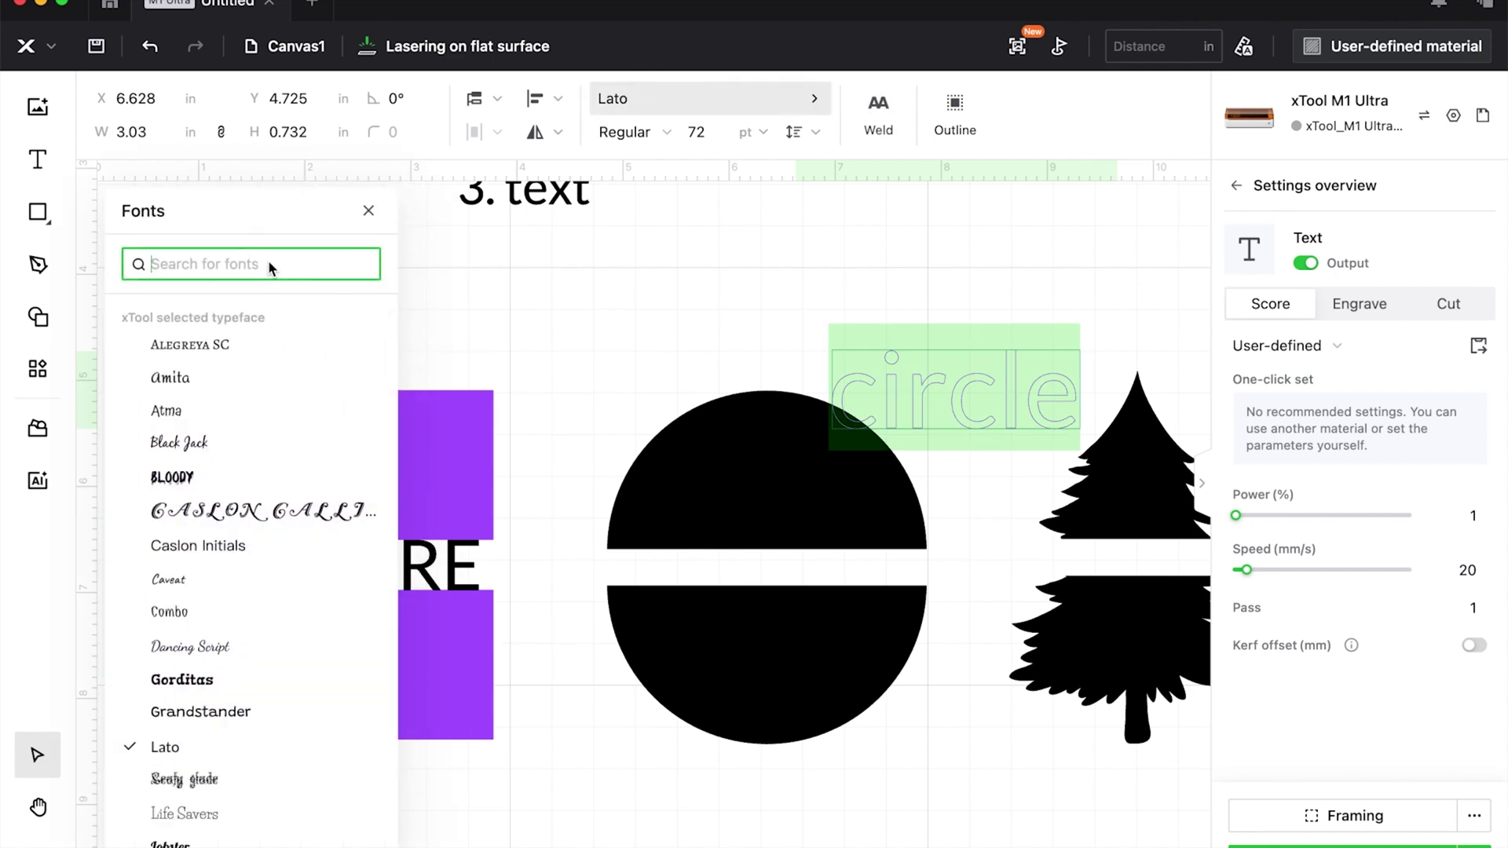
type("girl")
left_click(222, 377)
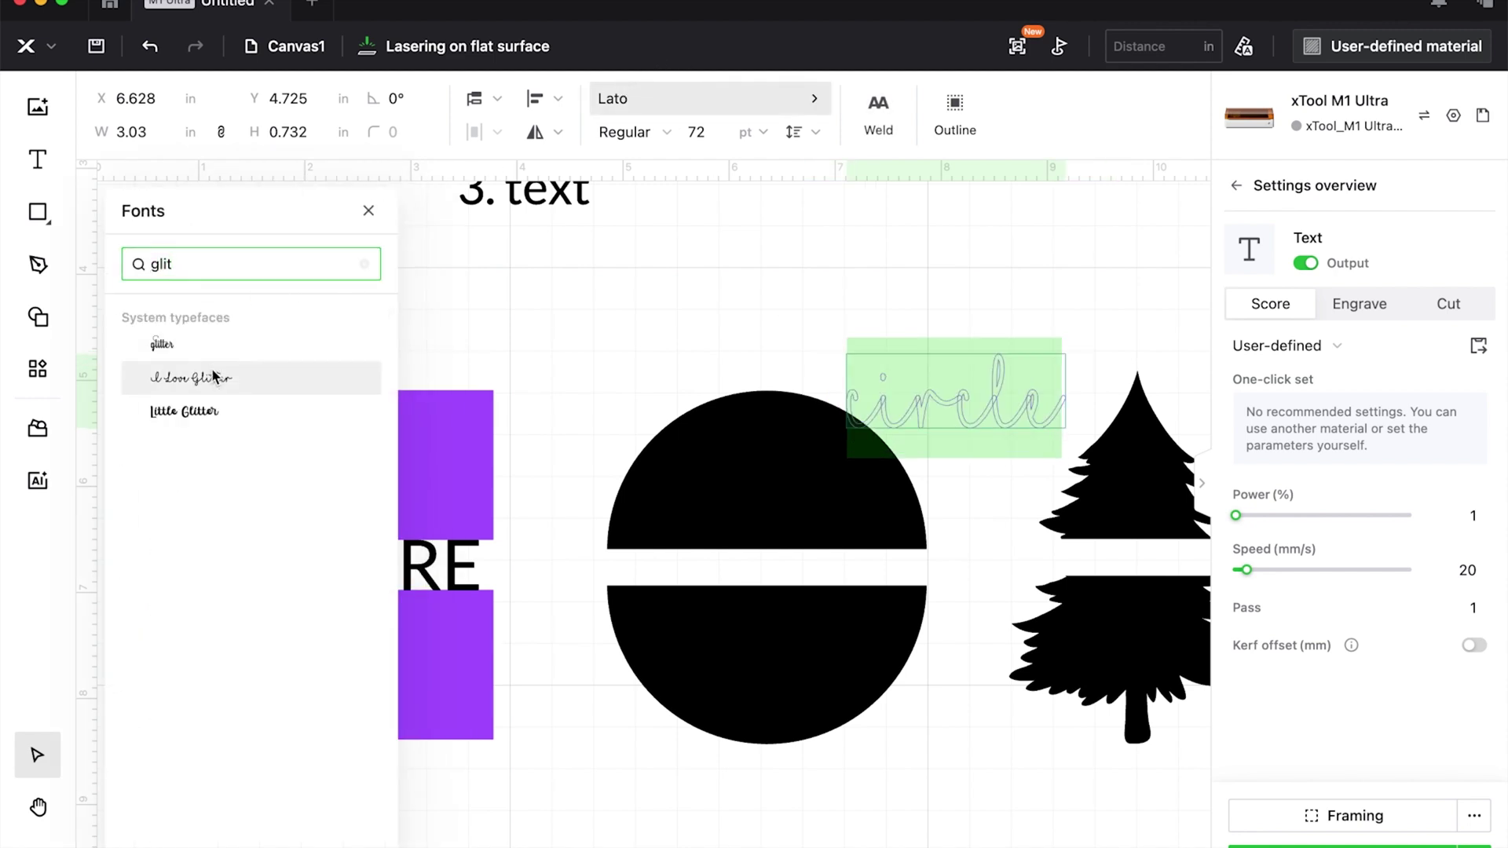
left_click(893, 402)
- Weld the script letters, set them to engrave, and centre them on the circle's white band
left_click(878, 126)
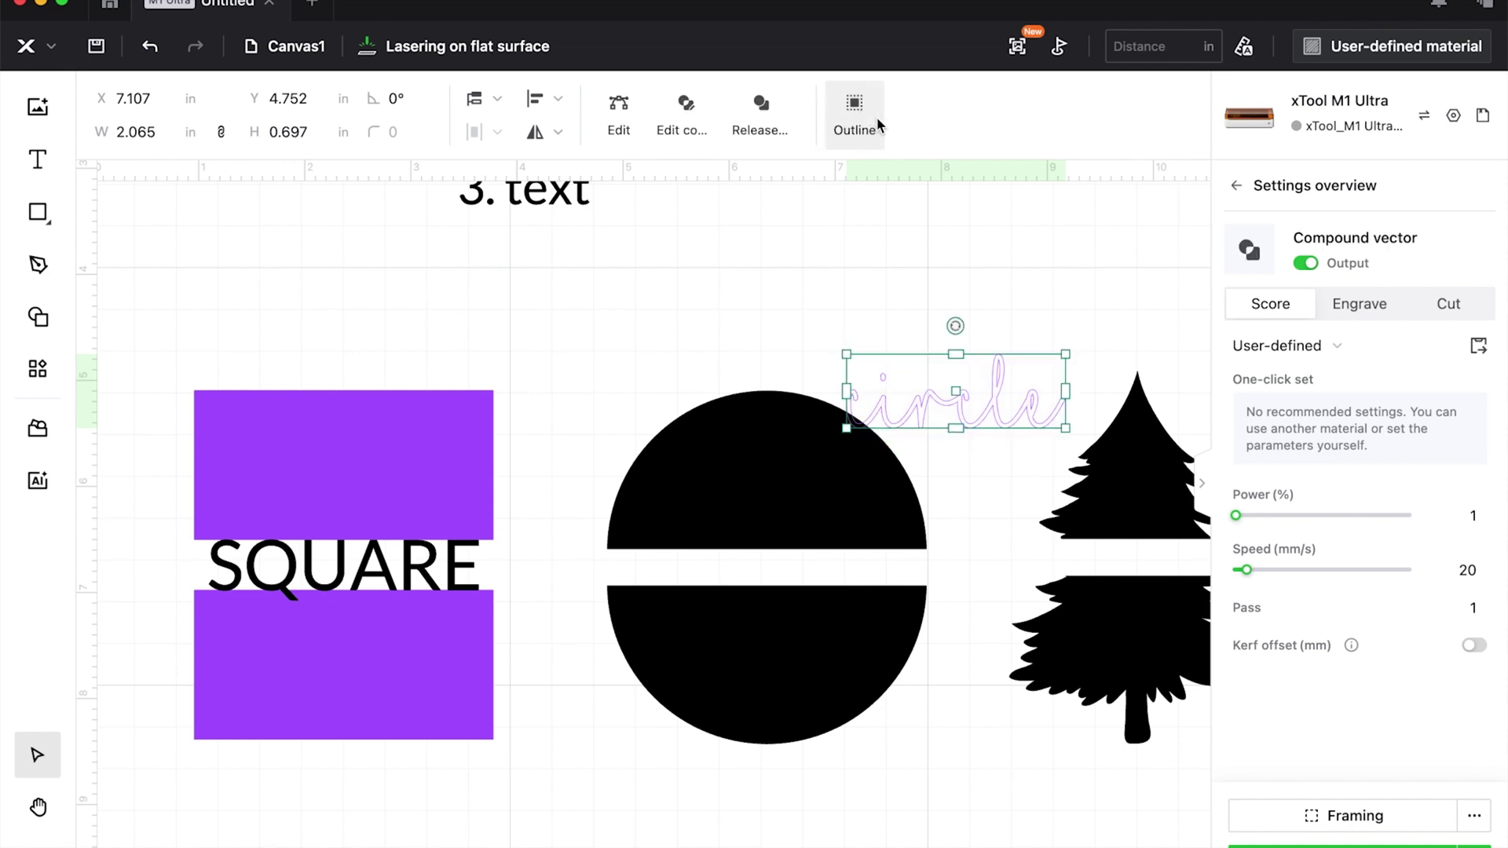
left_click(1347, 304)
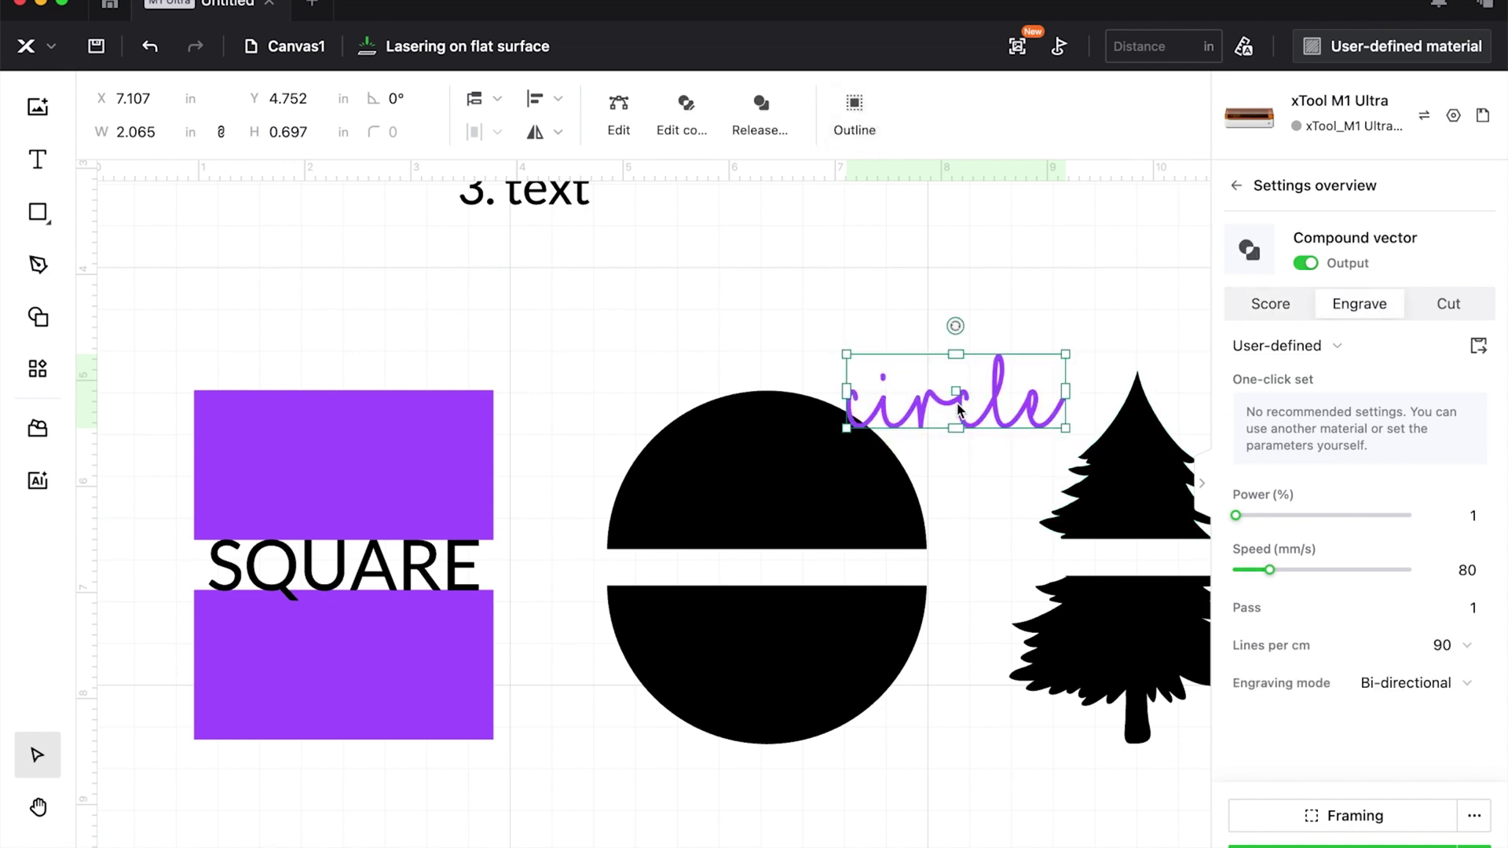
mouse_move(980, 415)
left_mouse_down()
mouse_move(867, 488)
mouse_move(793, 577)
left_mouse_up()
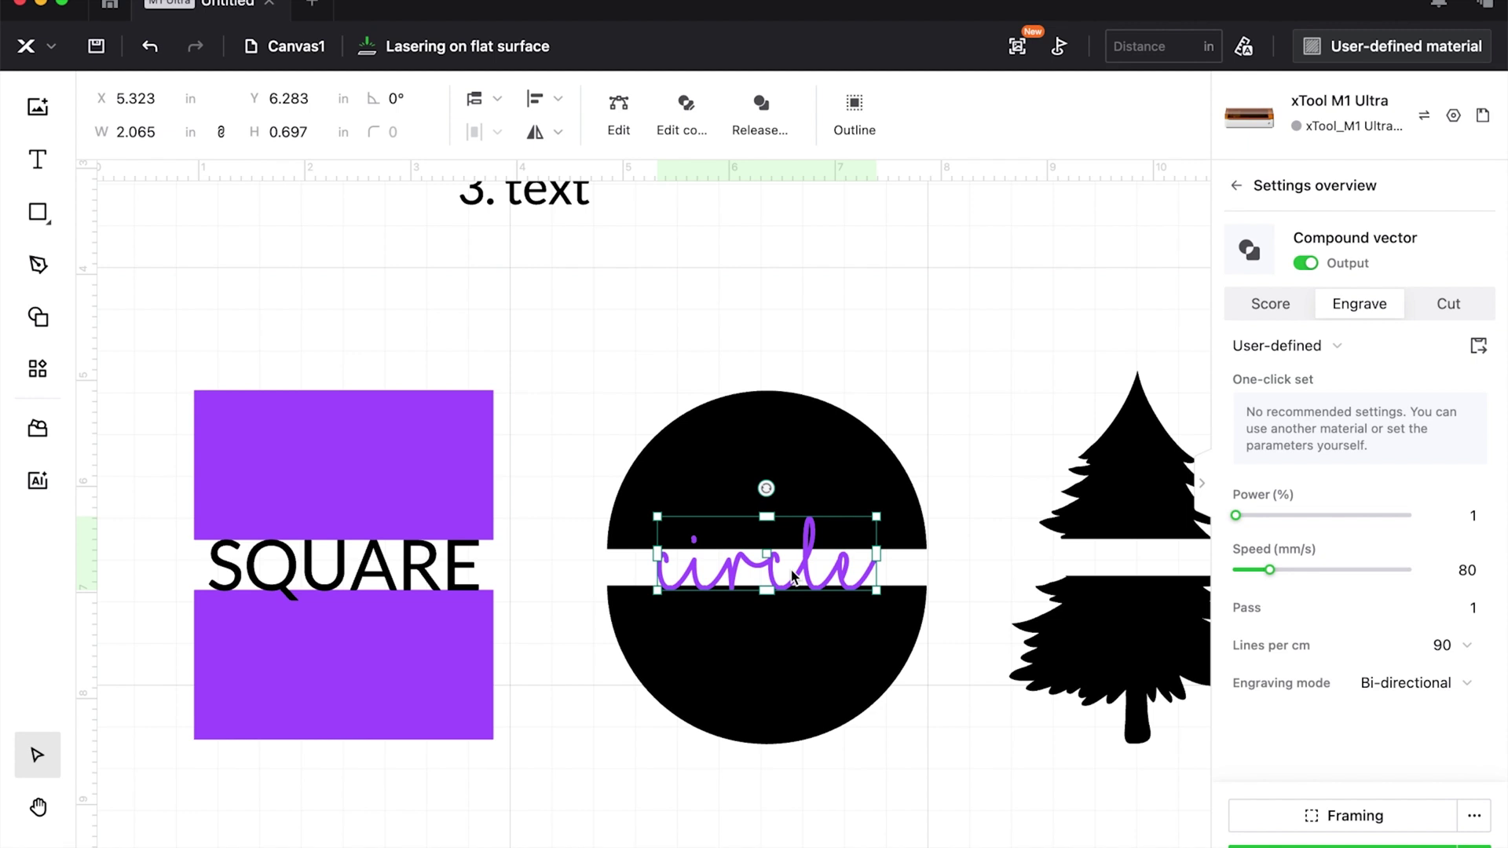
scroll(792, 577, "right", 5)
- Add a text object beside the tree and change its wording from HELLO to 'tree'
left_click(947, 506)
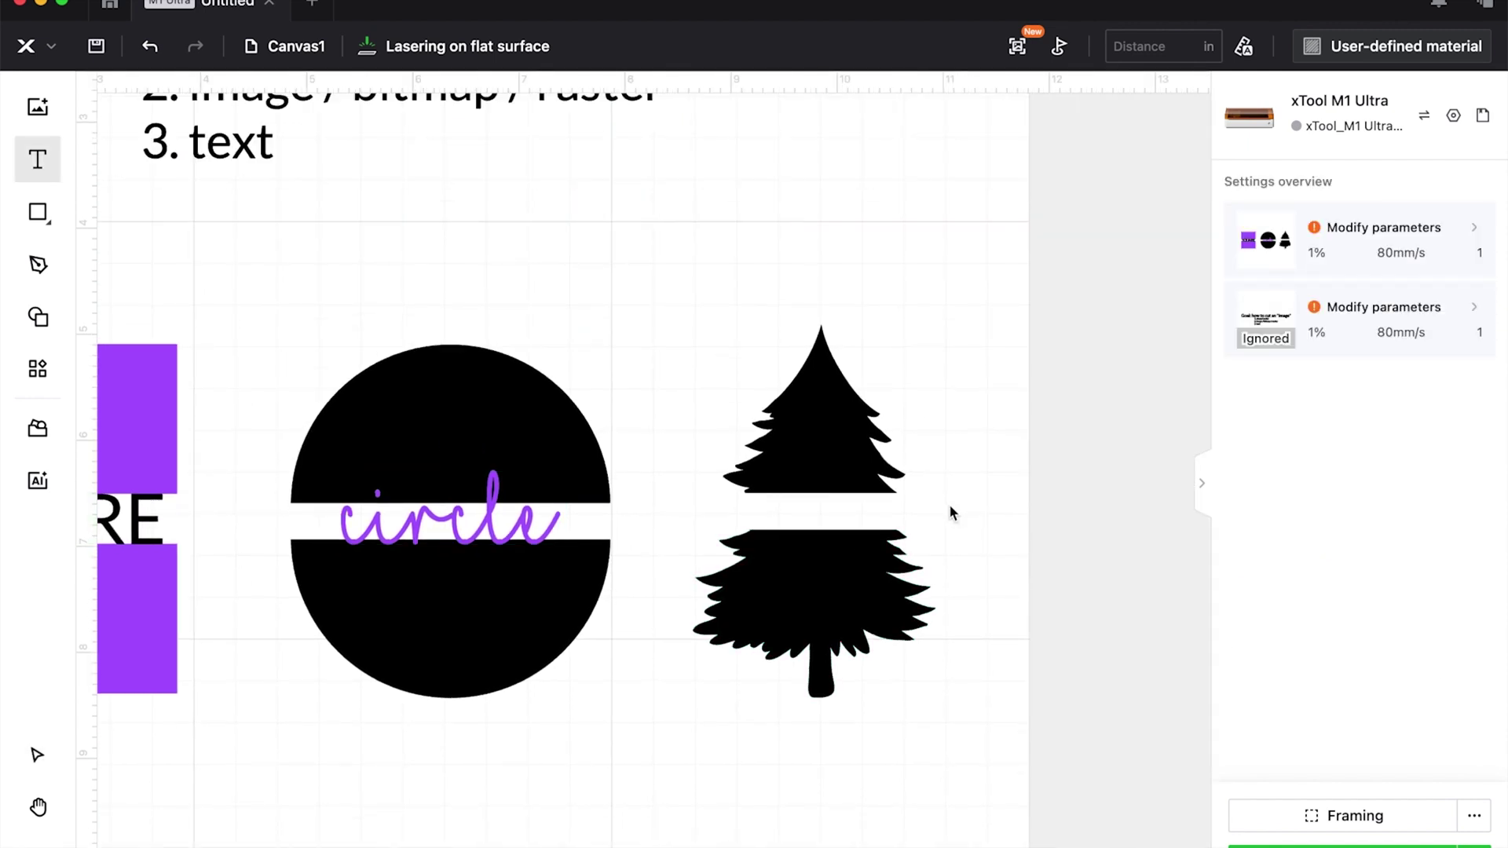
left_click(950, 507)
key("r")
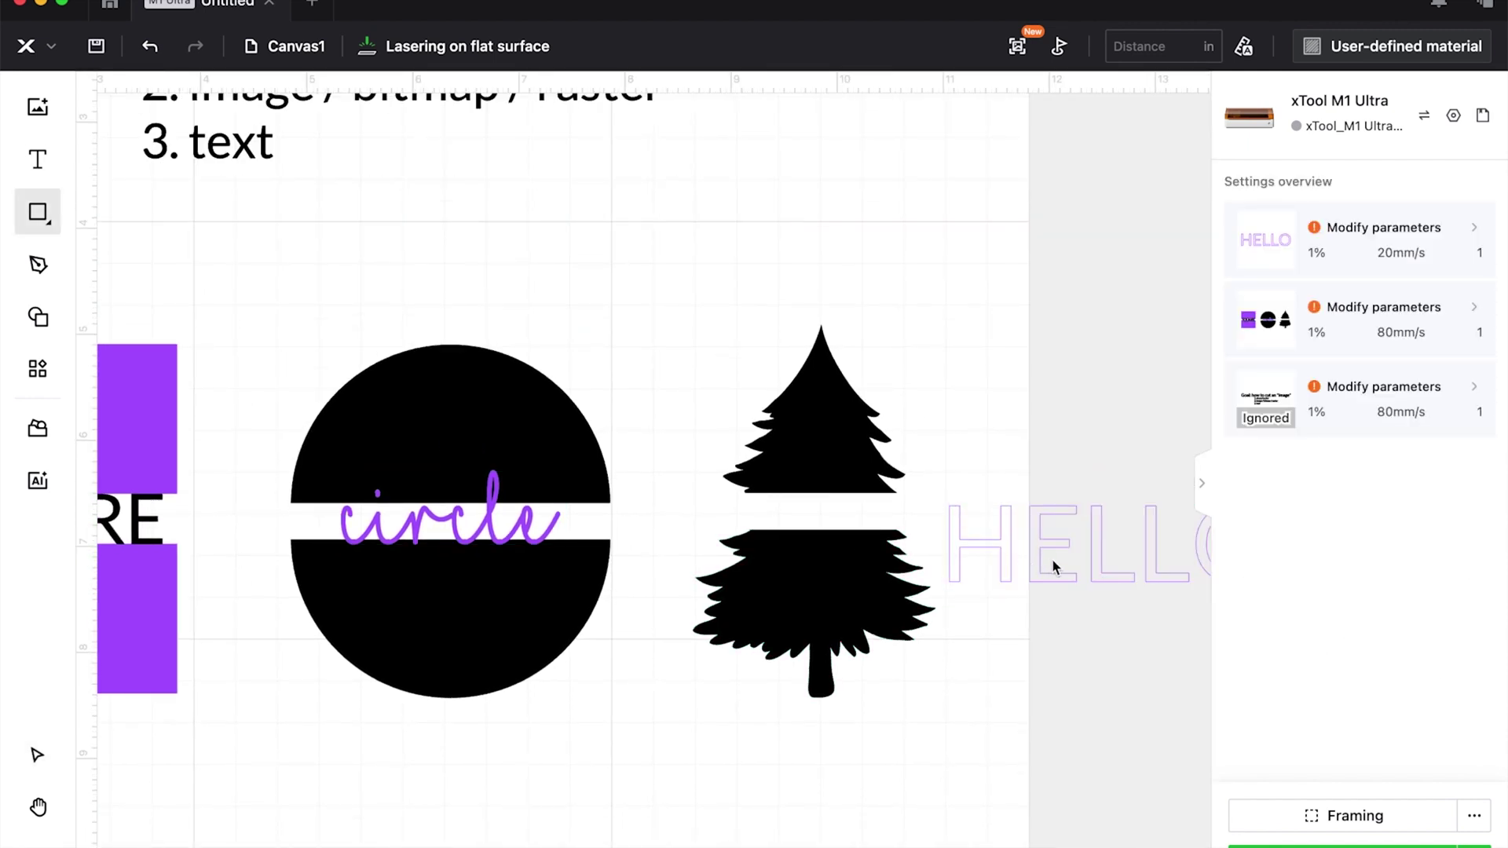
key("v")
left_click(1052, 558)
left_click_drag(1052, 558, 1033, 558)
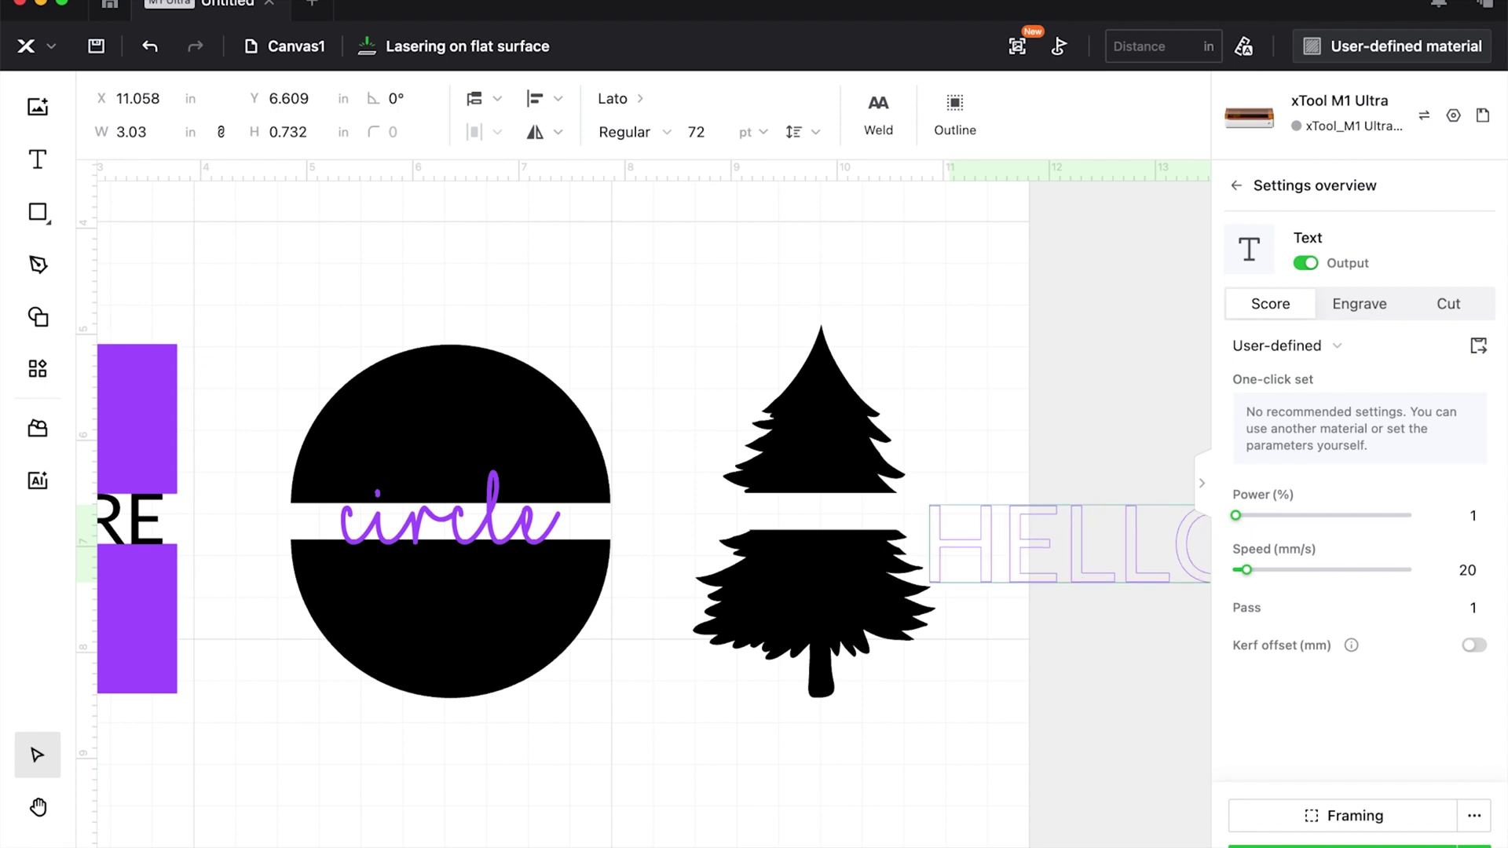
double_click(1033, 558)
type("tree")
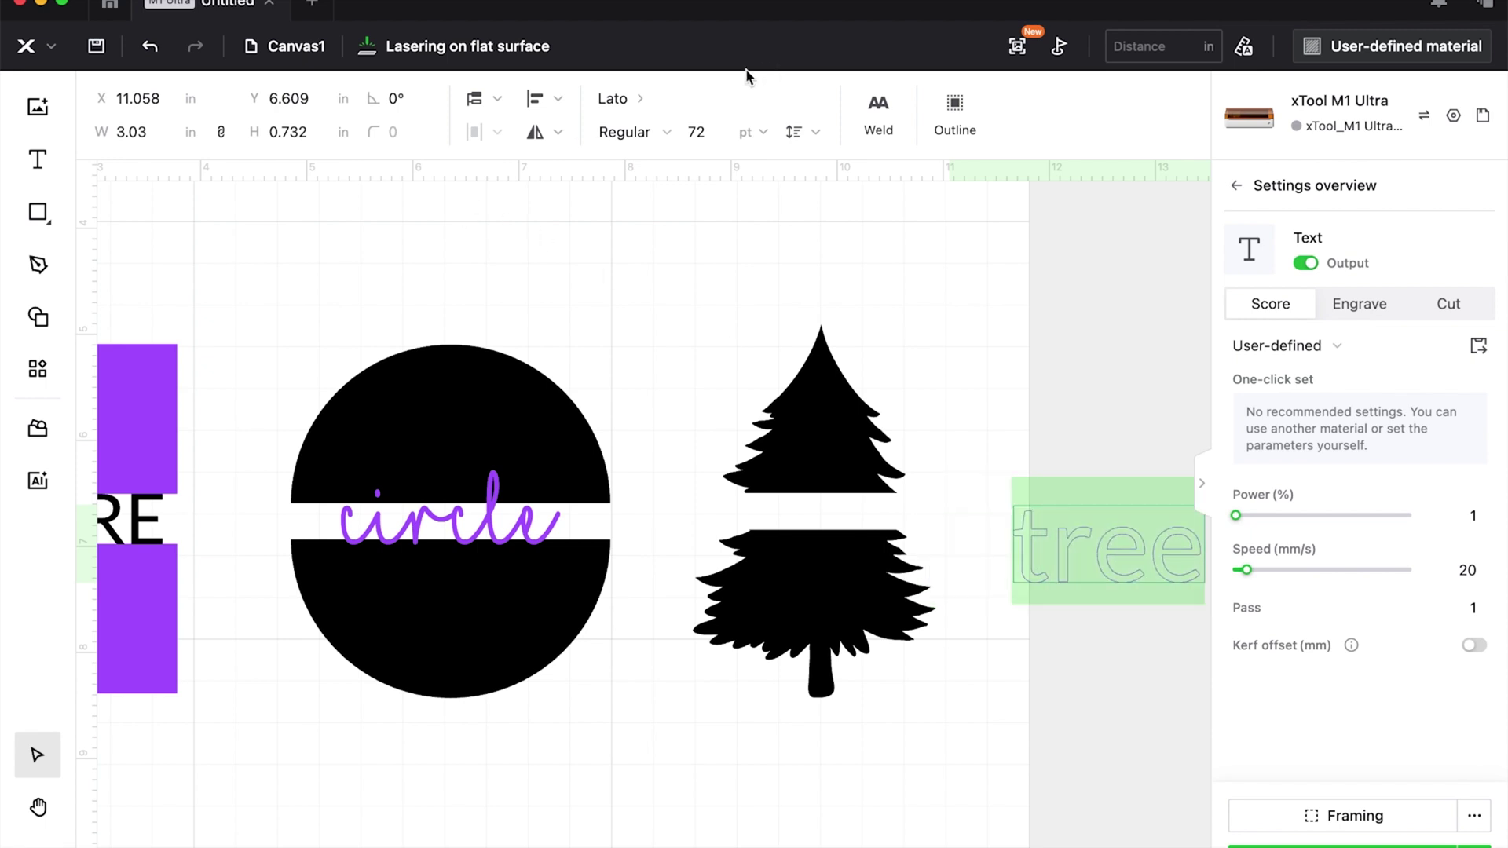
- Set the 'tree' text to Cooper Black and make it engrave
left_click(650, 94)
left_click(280, 265)
type("cio")
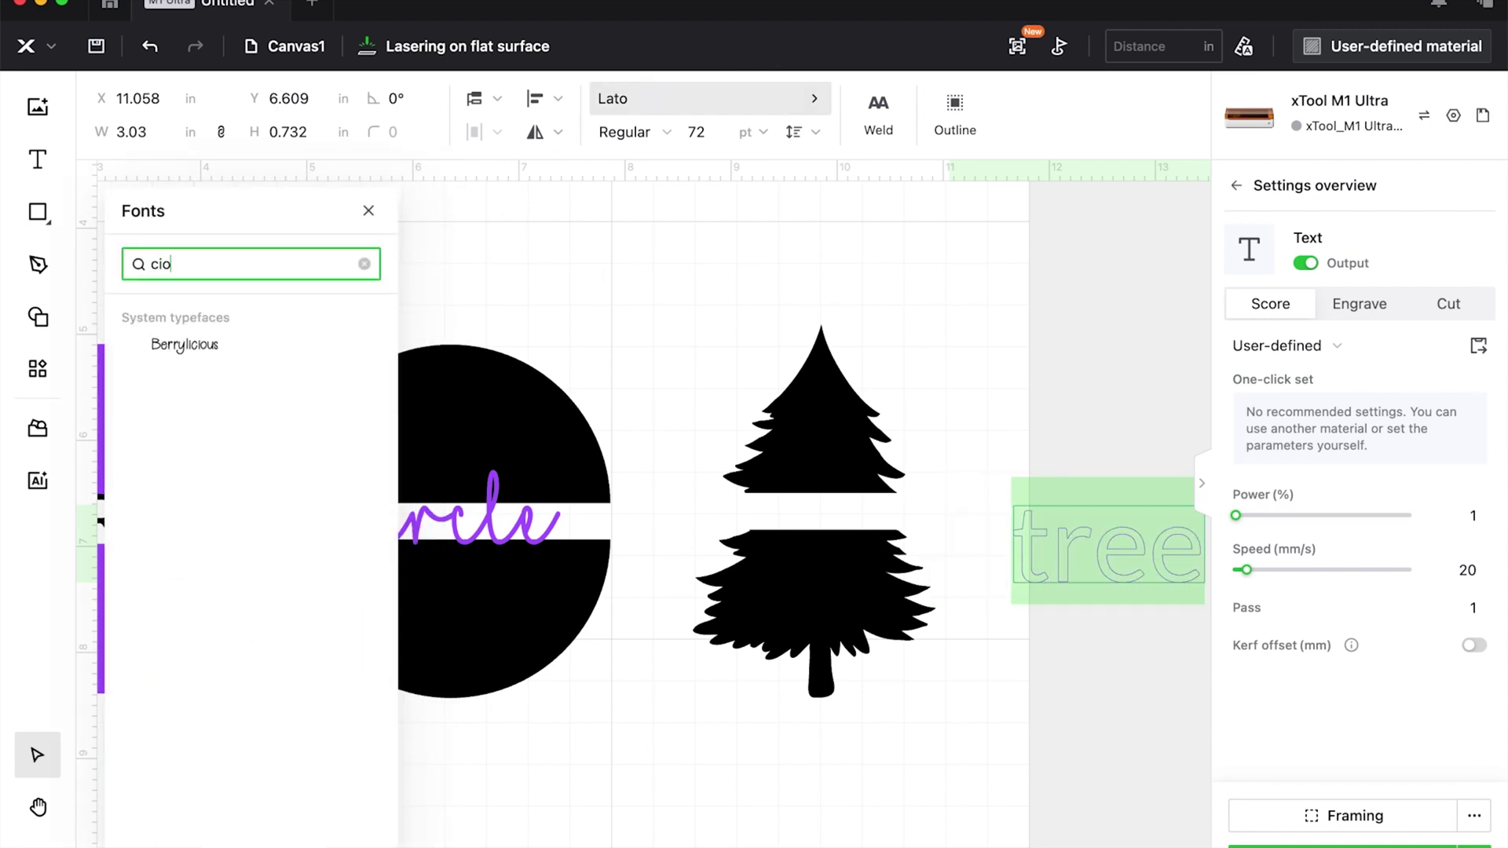
key("BackSpace")
key("BackSpace")
type("ooper")
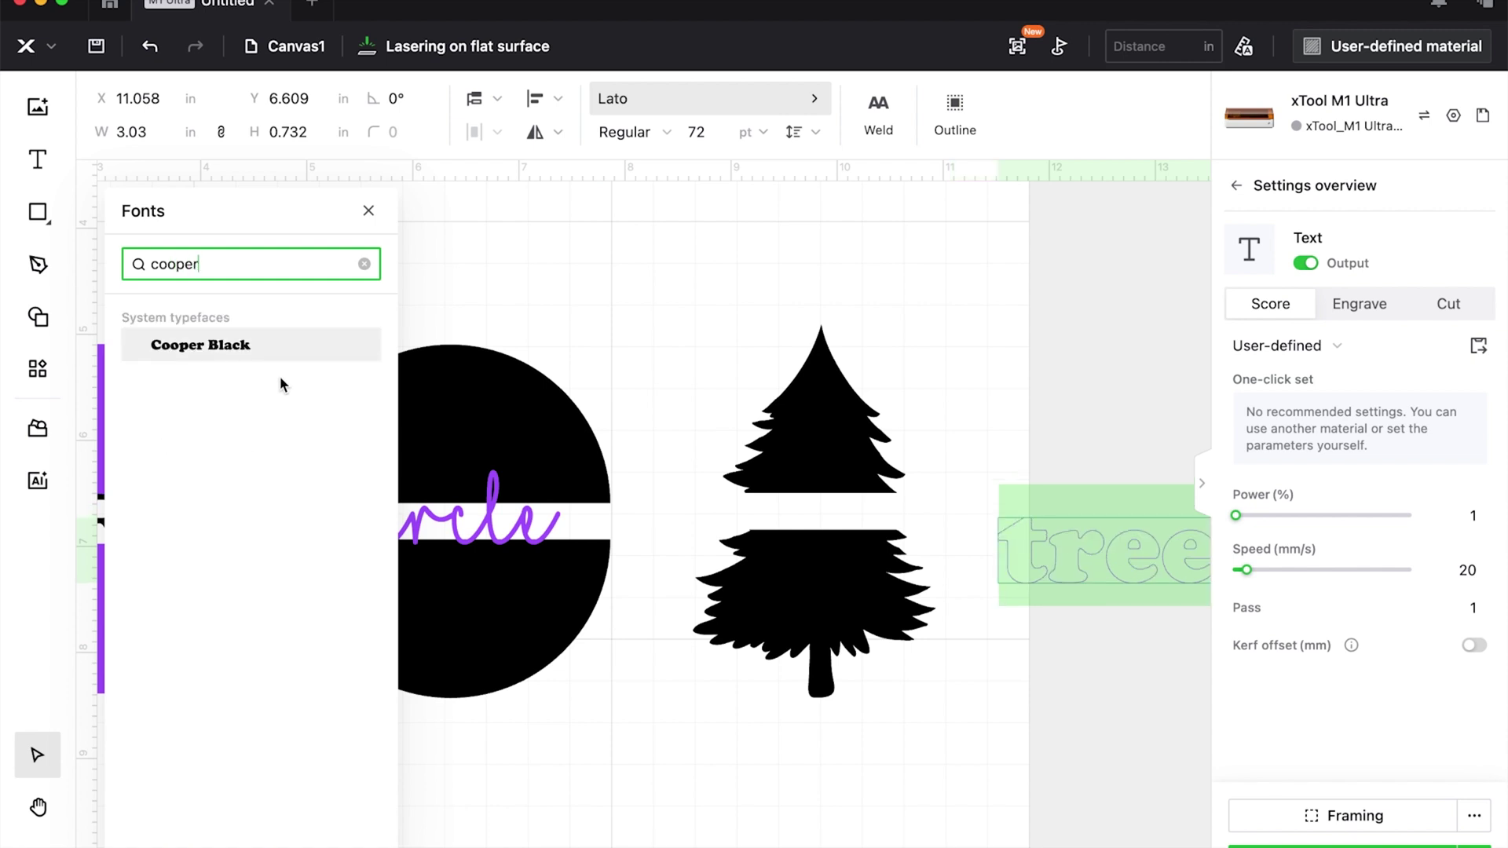
left_click(256, 338)
left_click(1358, 303)
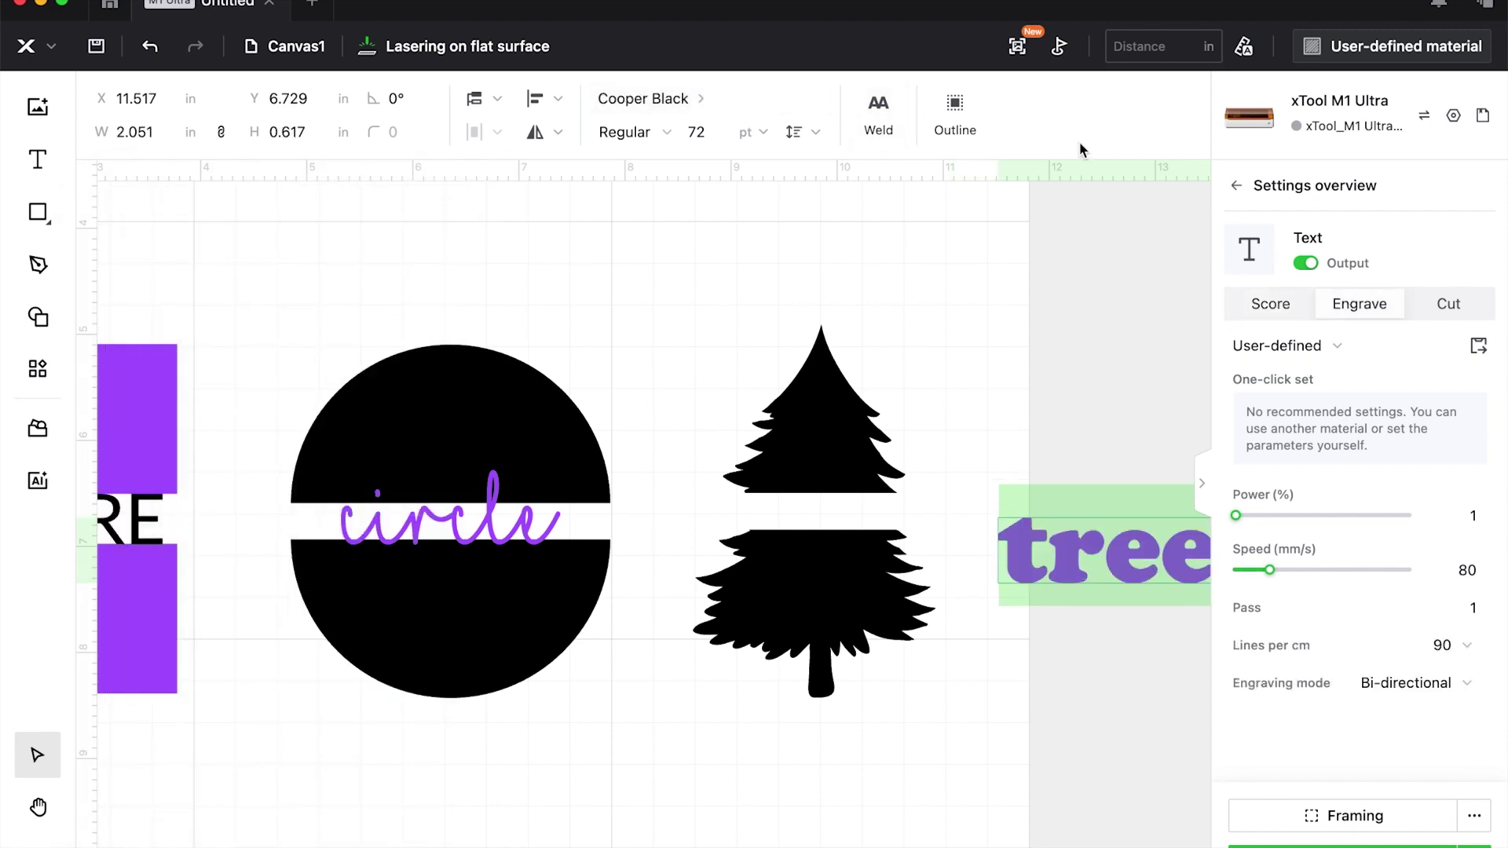
- Move 'tree' into the tree's gap and combine it with the lower and upper tree halves
left_click(1127, 586)
left_click_drag(1053, 582, 847, 512)
scroll(847, 511, "up", 3)
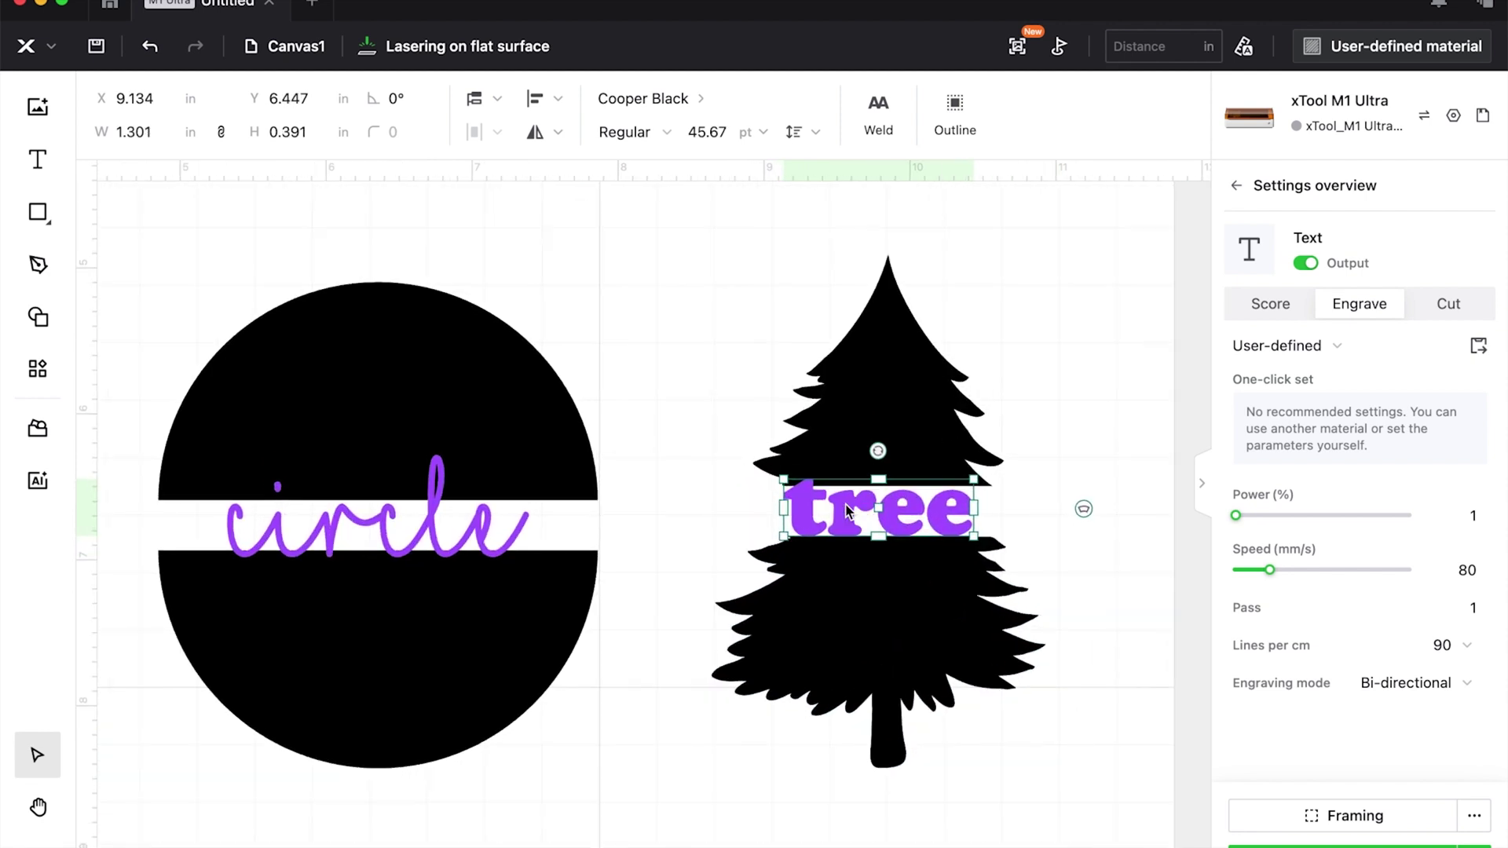
scroll(847, 511, "up", 1)
left_click(891, 729)
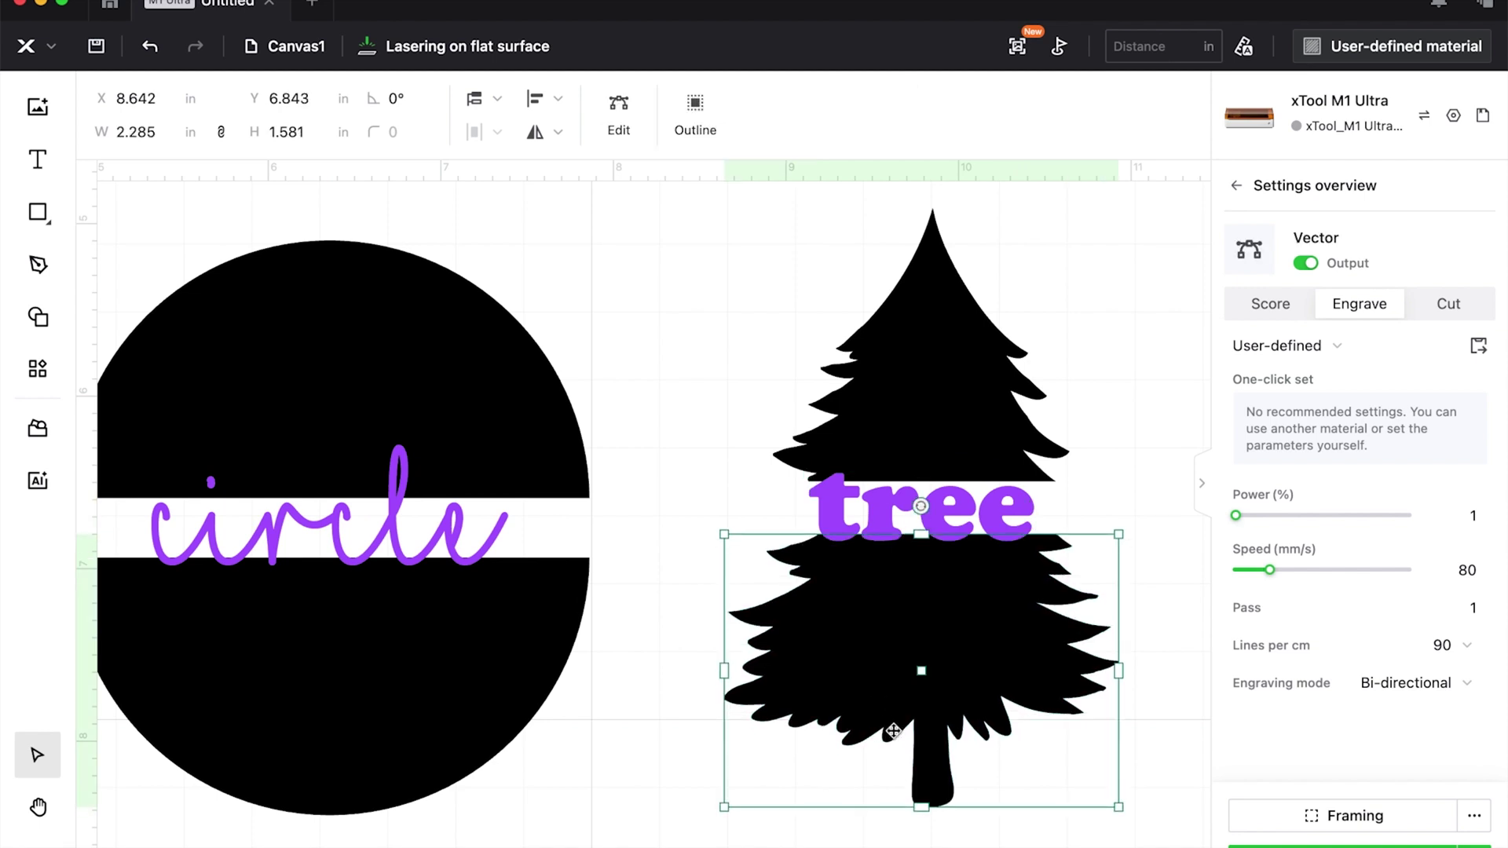
left_click_drag(893, 730, 897, 735)
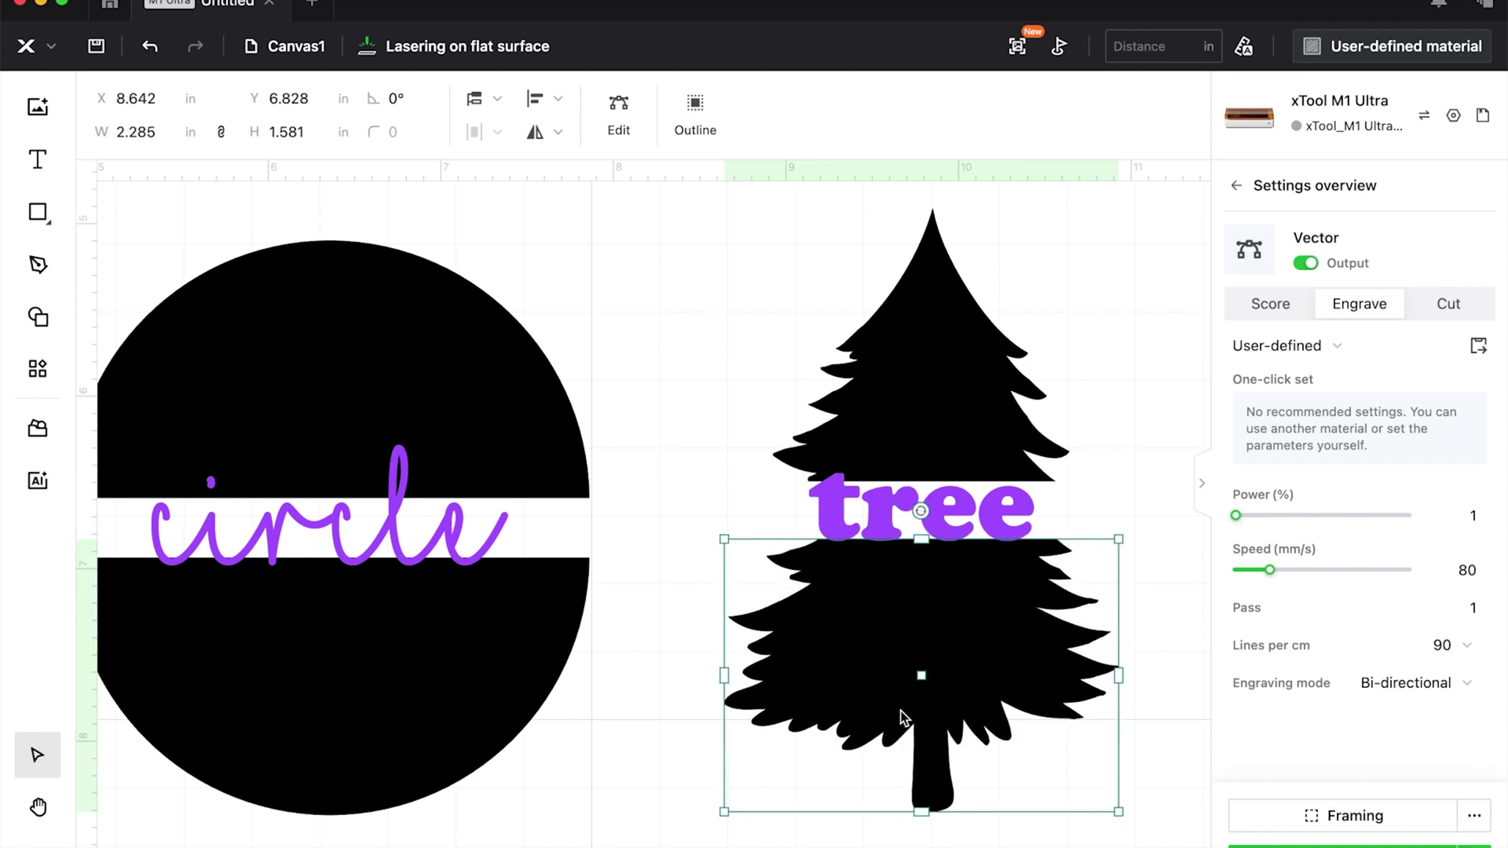
left_click(988, 525, "shift")
left_click(982, 395, "shift")
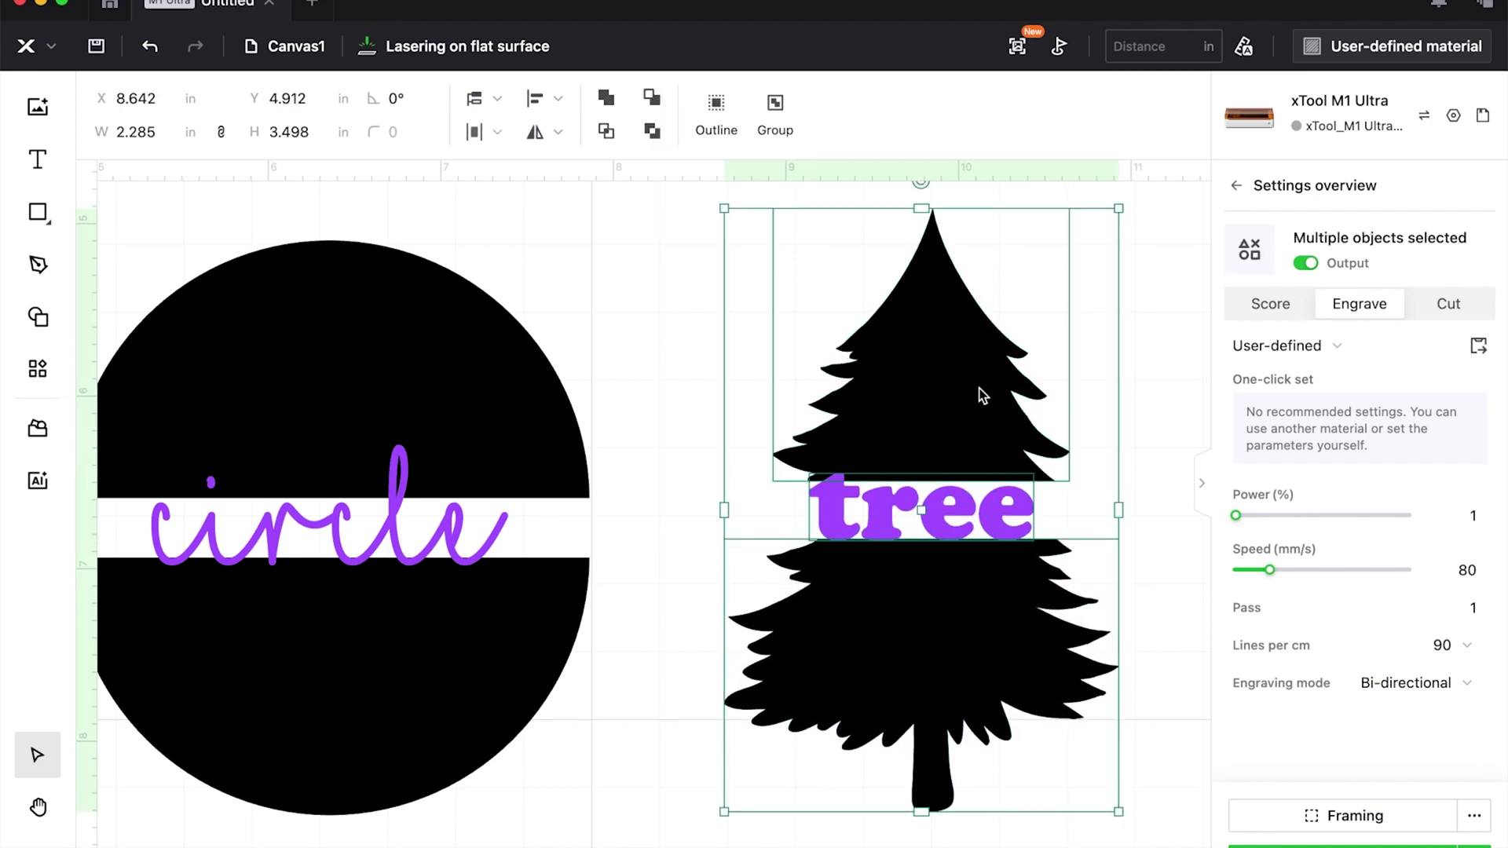
left_click(649, 131)
- Zoom to fit the board and select the square, circle and tree designs
left_click(1168, 510)
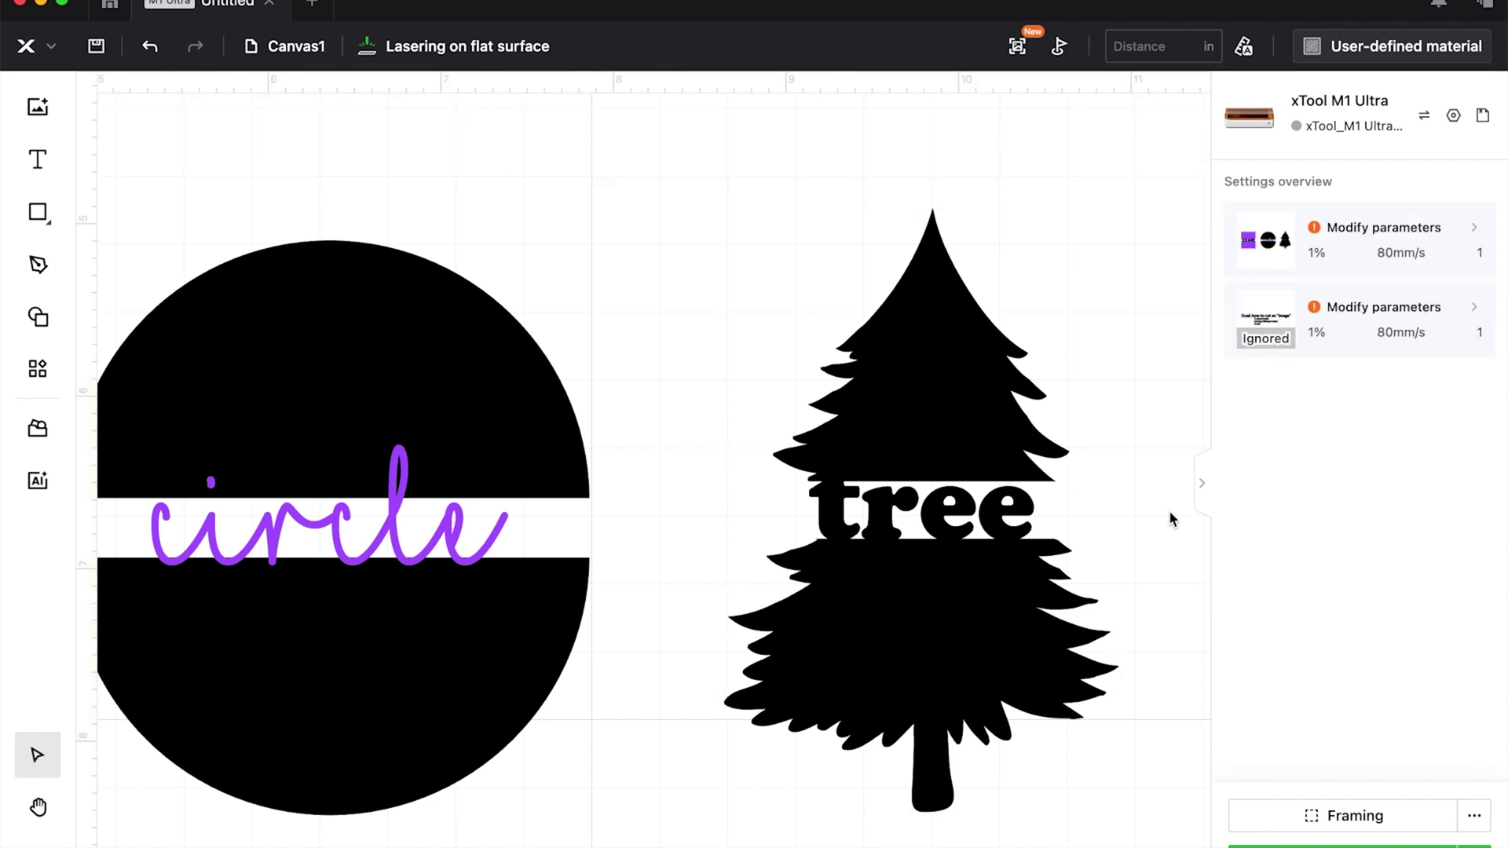
key("shift+1")
left_click_drag(323, 370, 1056, 667)
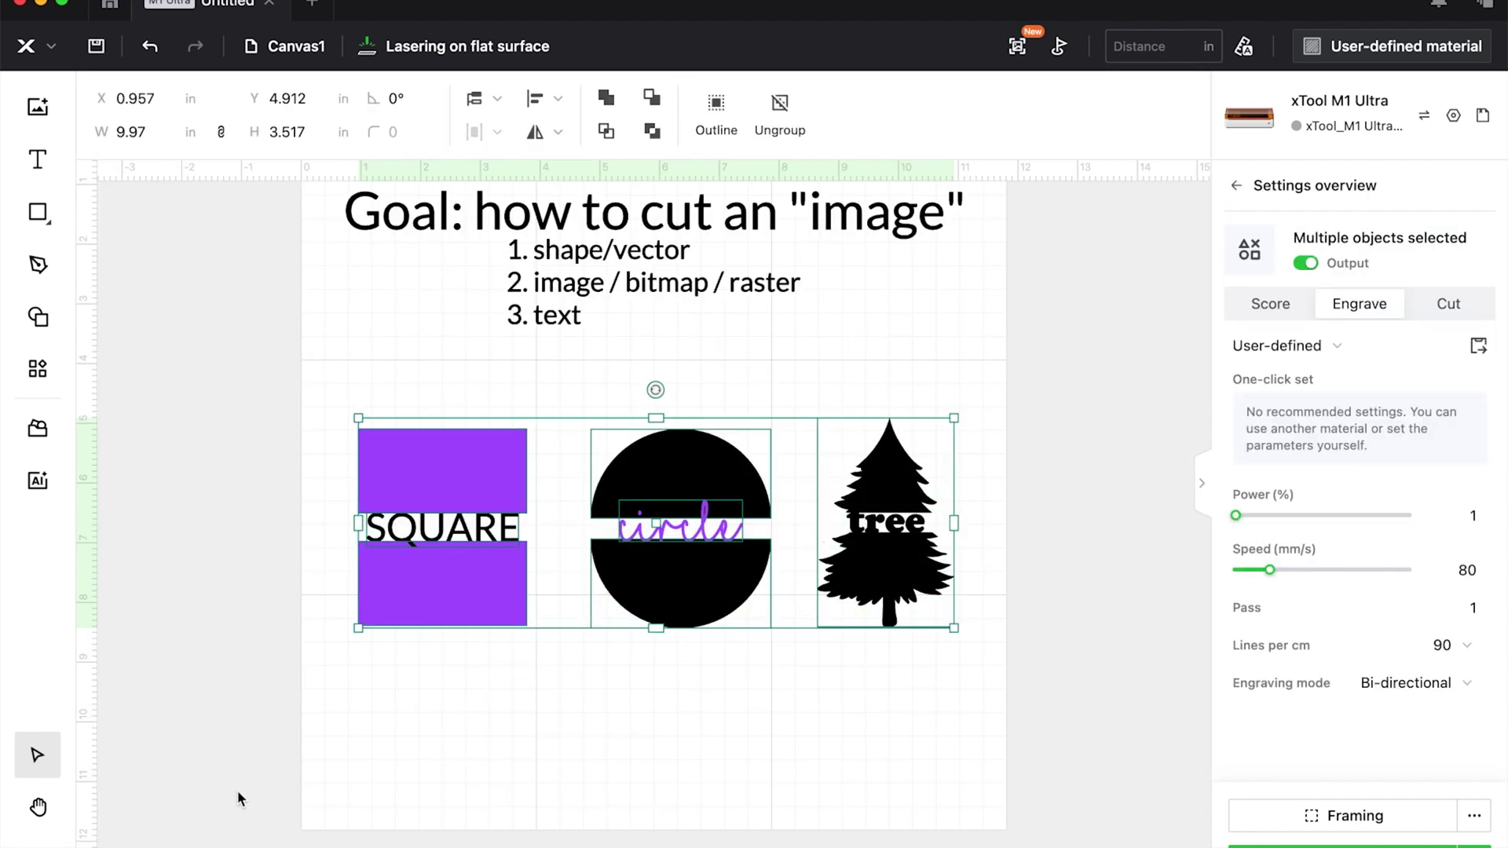
- Rename the three-design group to 'shapes vector', then lock and hide it
left_click(37, 842)
double_click(138, 391)
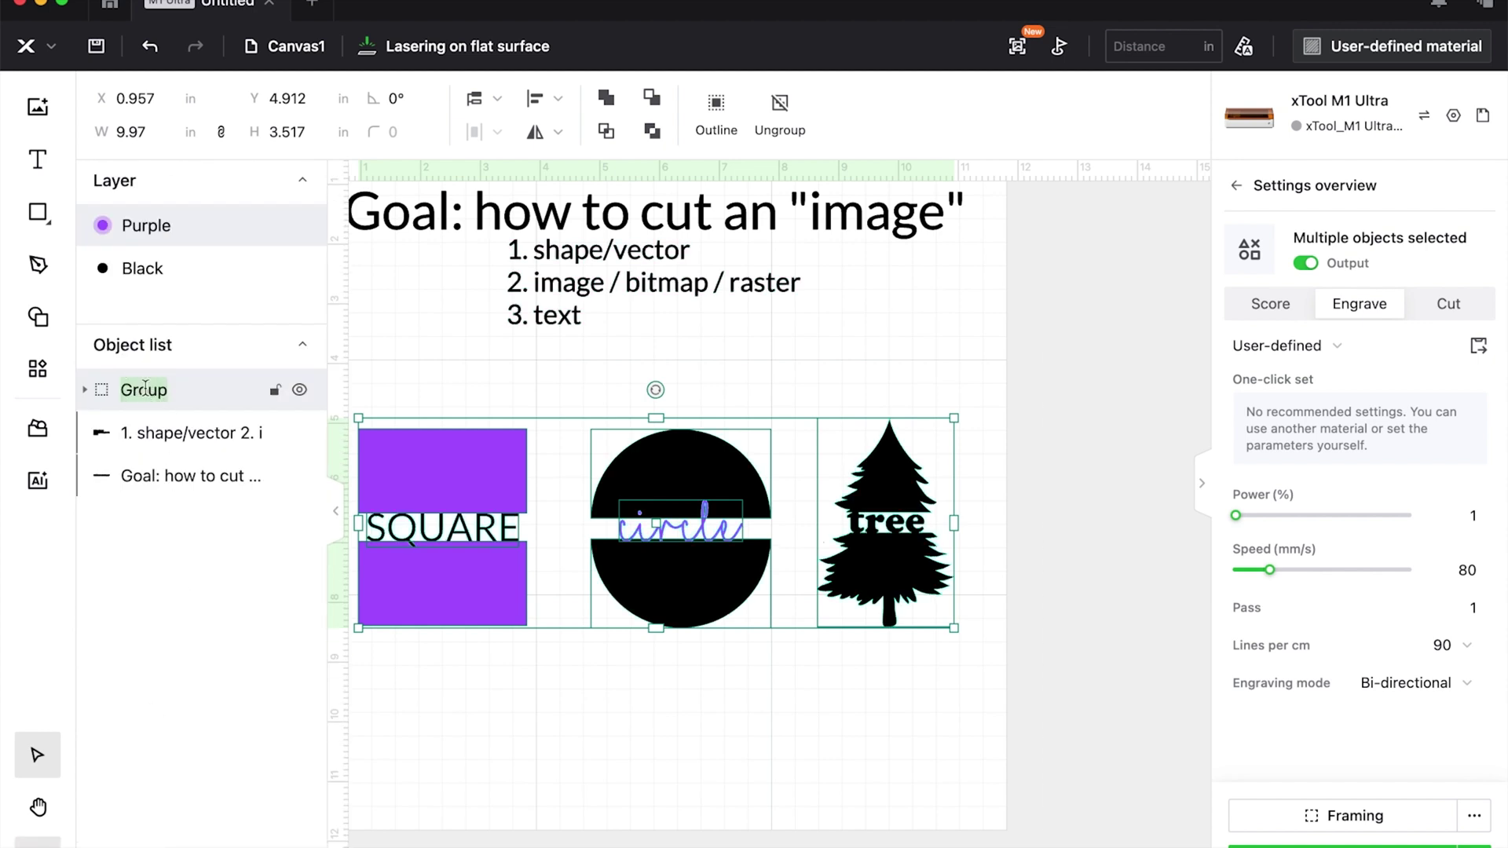
type("shapes vector")
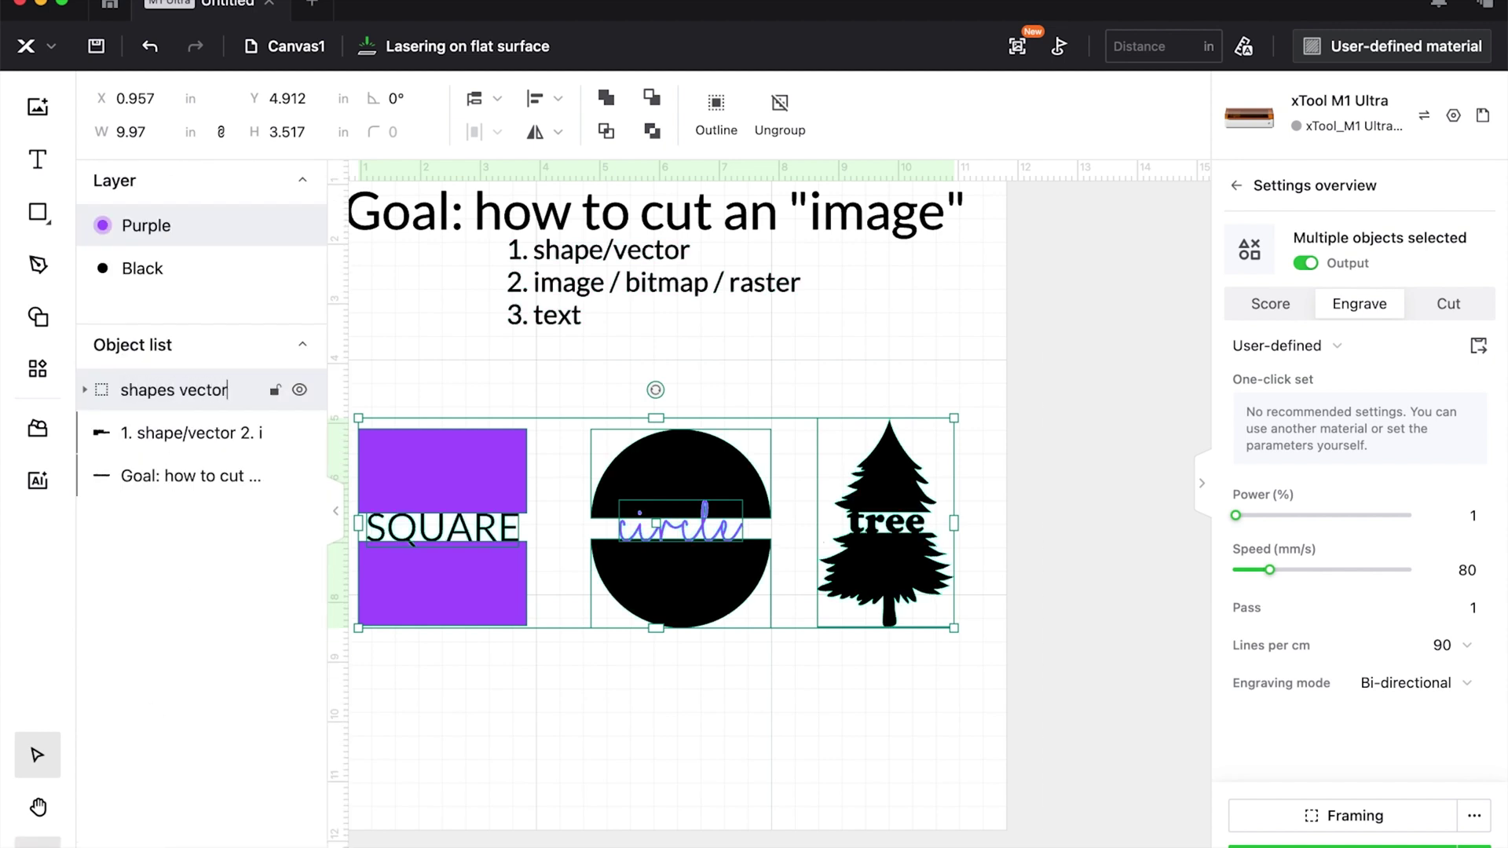
key("Return")
left_click(275, 392)
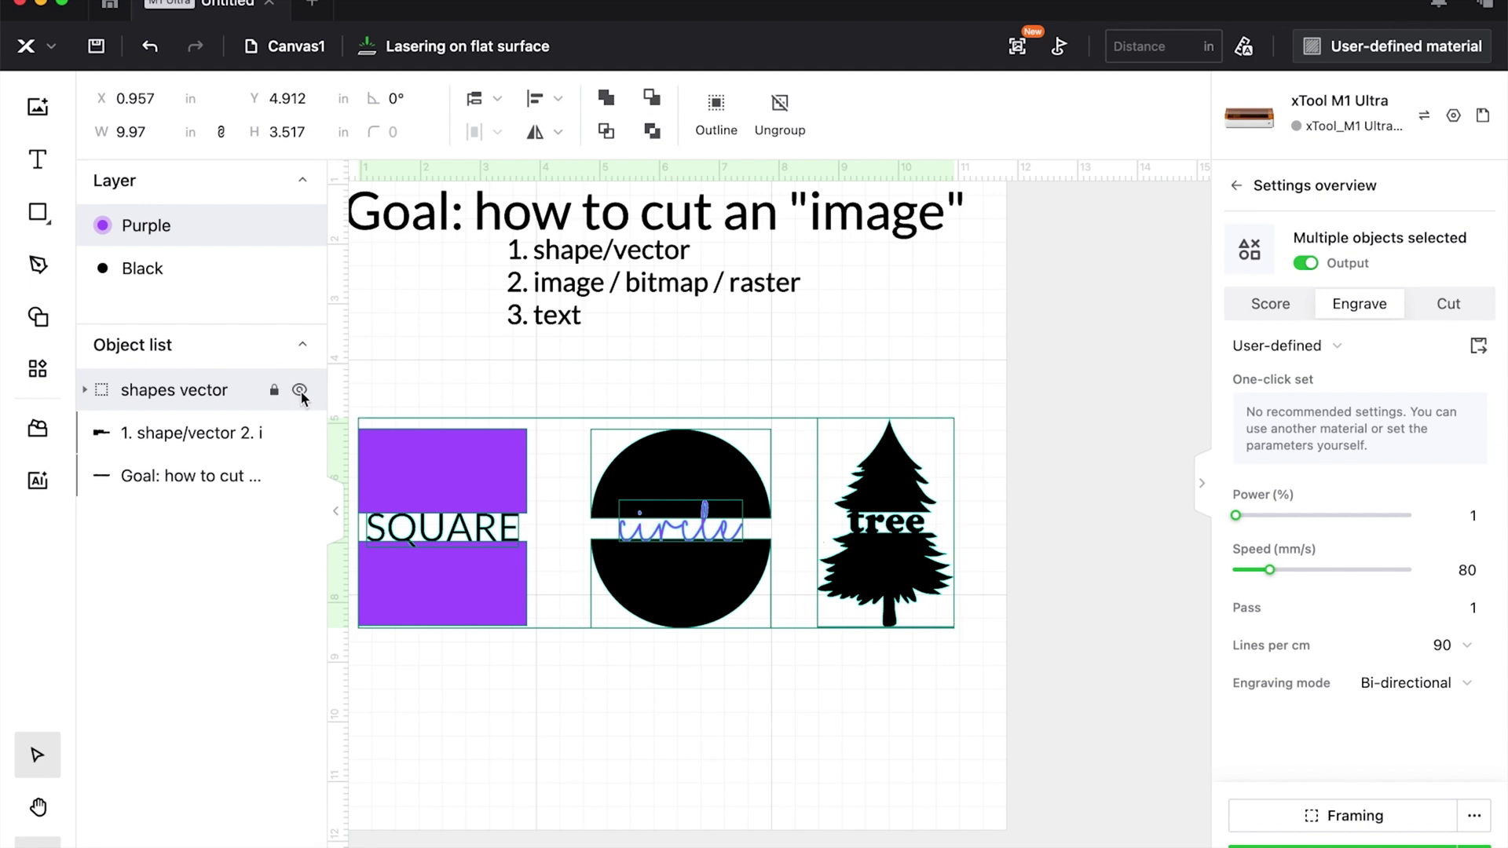
left_click(300, 391)
left_click(569, 391)
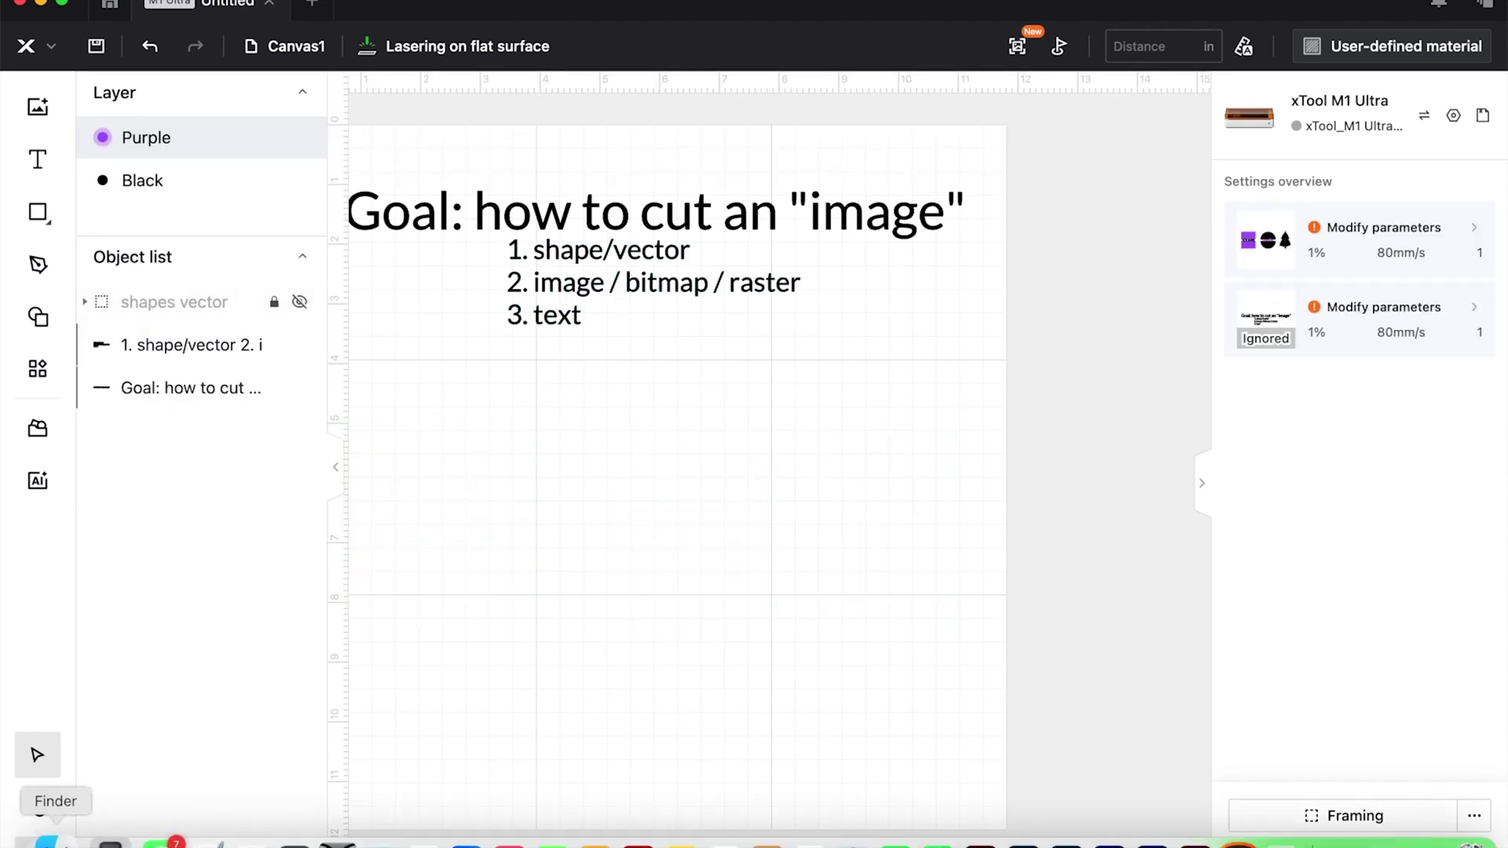
left_click(47, 837)
- Import the rainbow forest JPG and centre it, 9.3 × 8.2 in, beneath the three-line list
left_click_drag(783, 622, 409, 640)
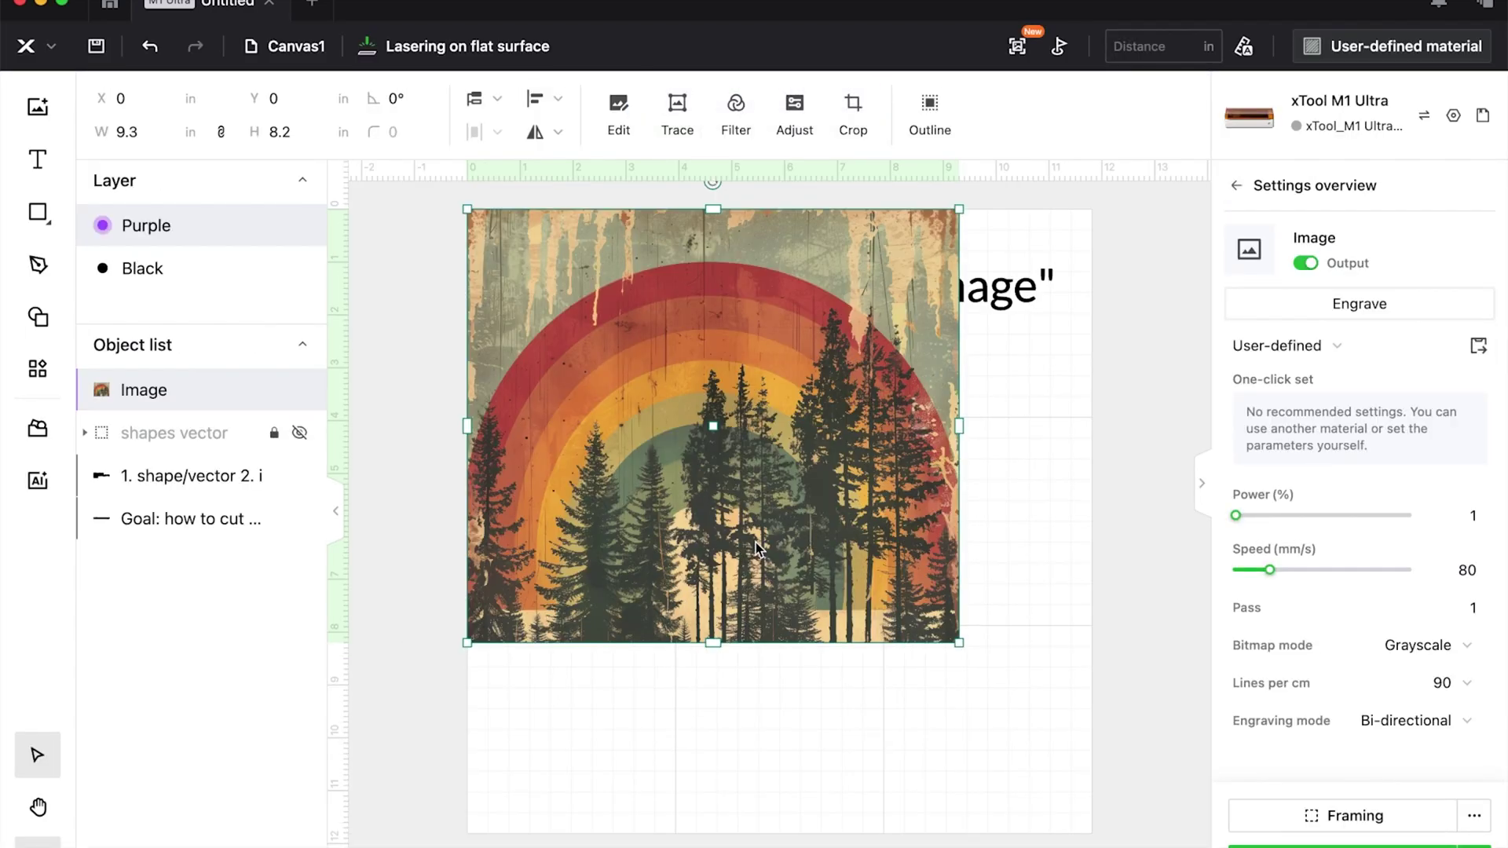
left_click_drag(757, 550, 760, 615)
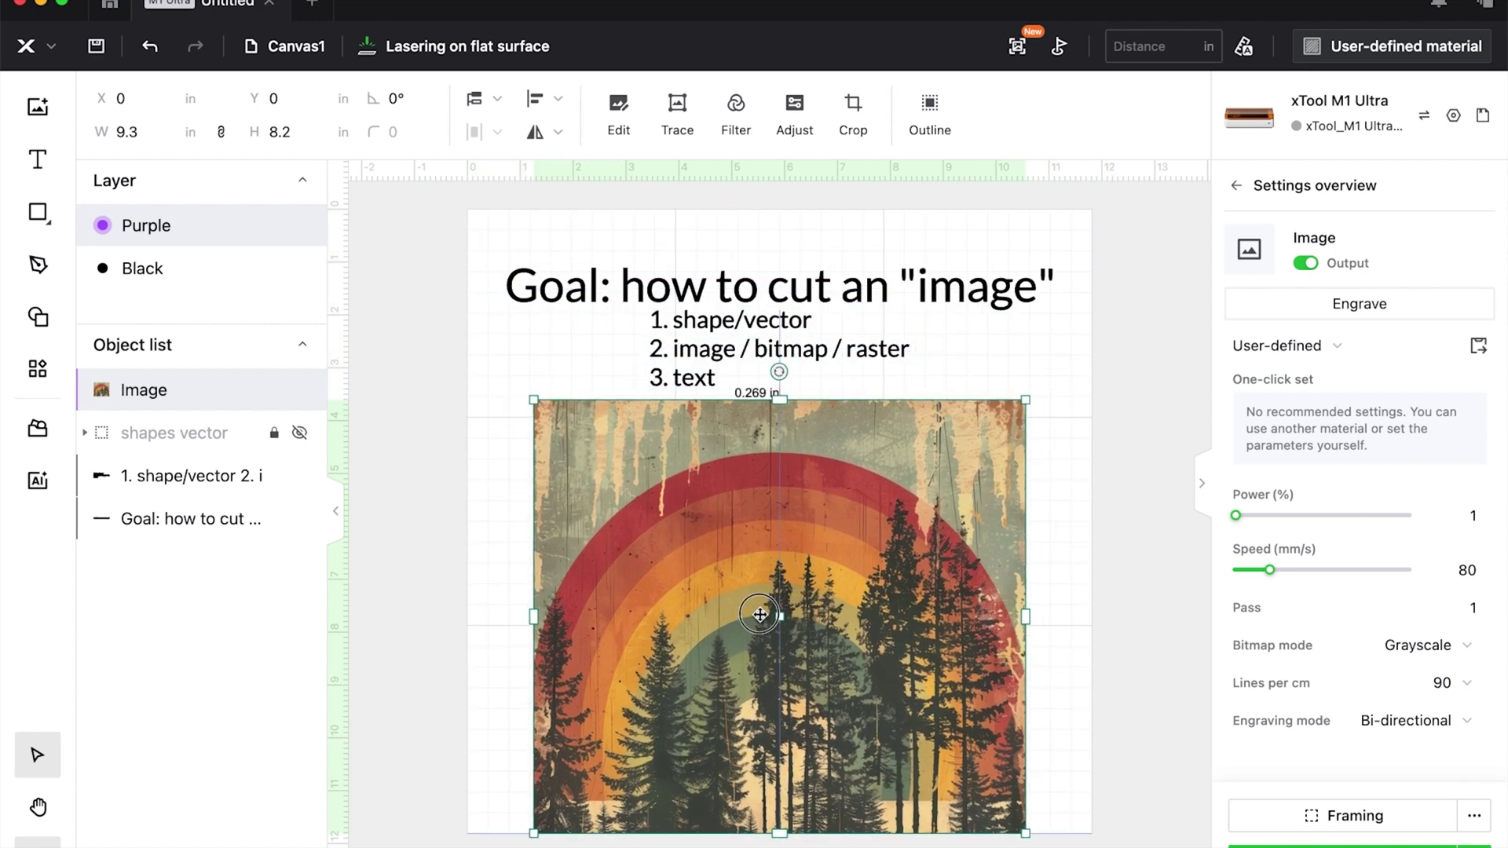
scroll(707, 589, "down", 3)
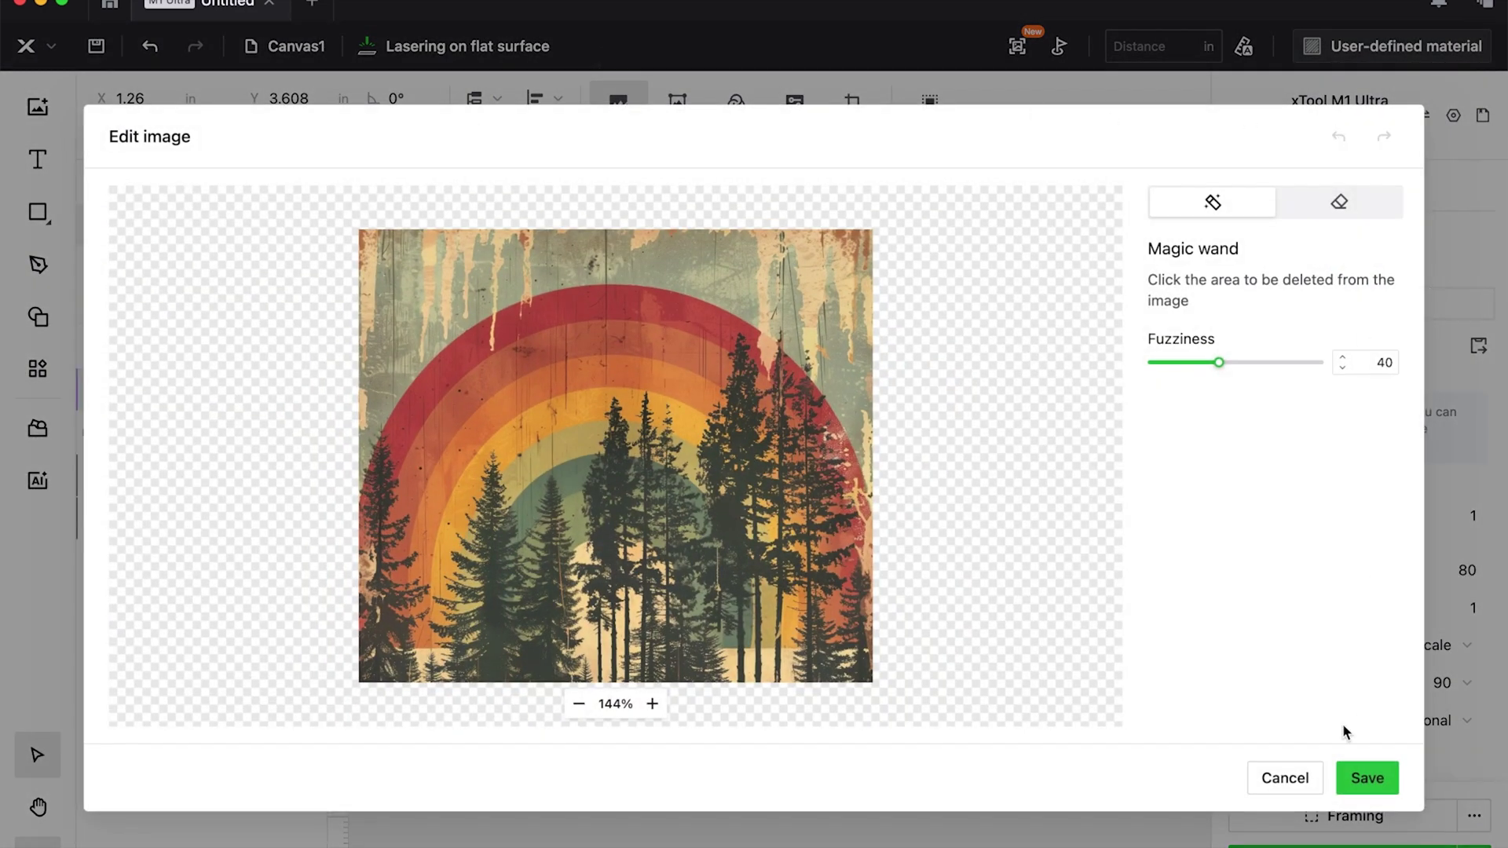
left_click(1285, 777)
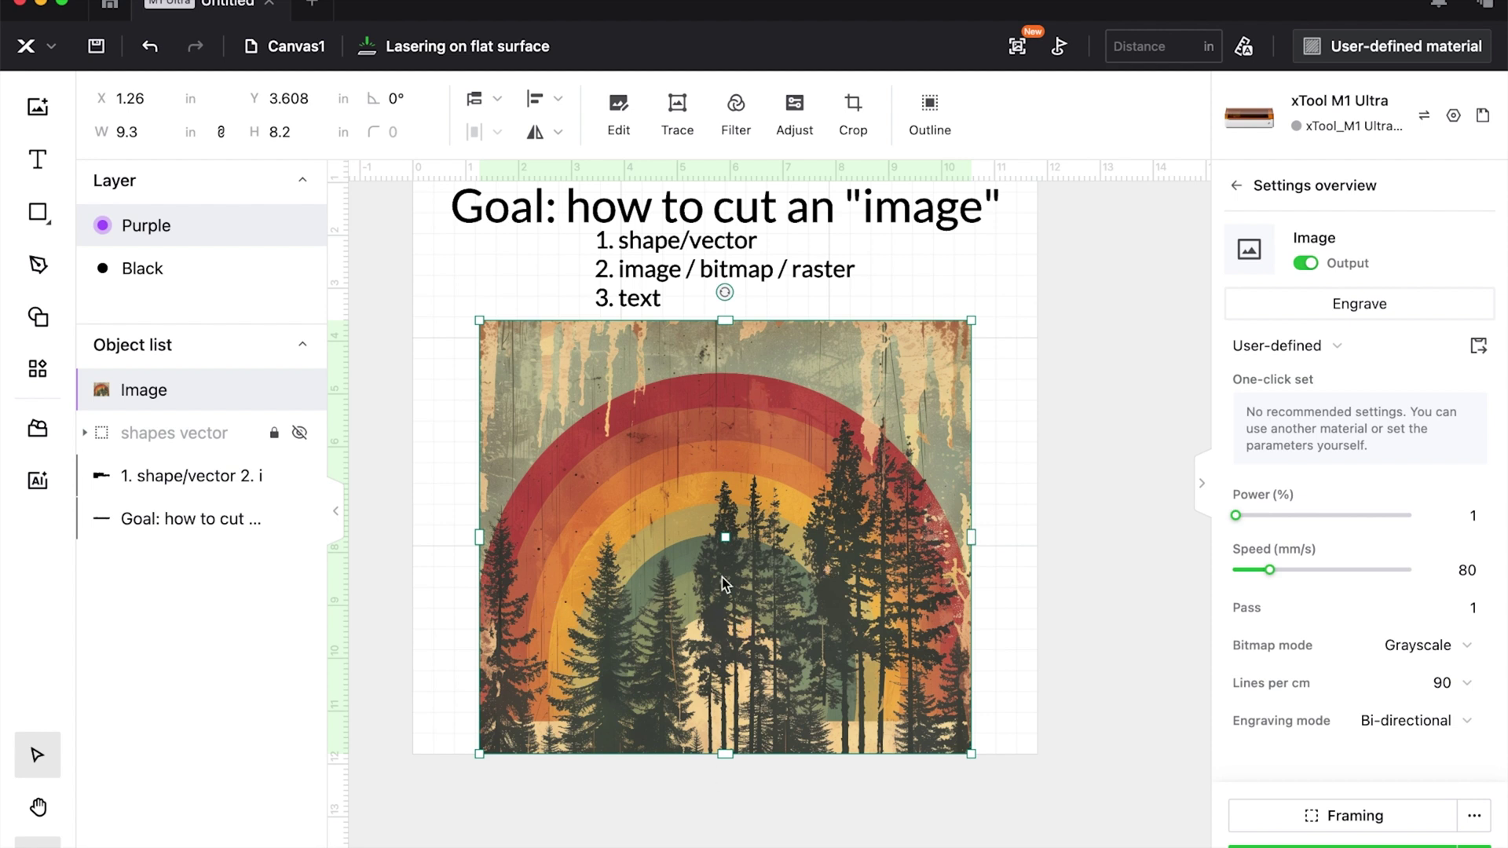
left_click(1040, 517)
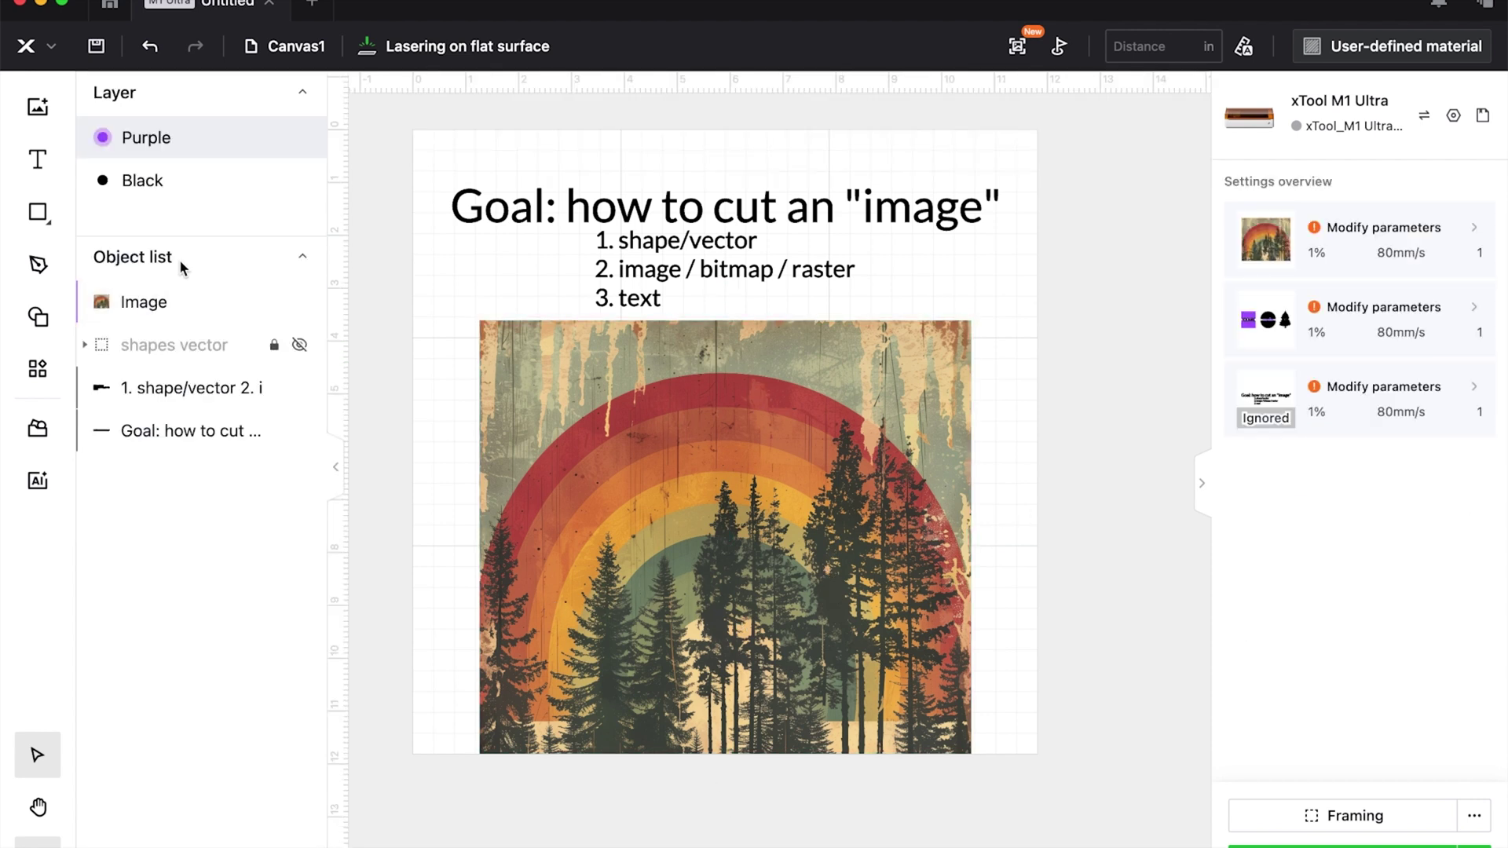
- Draw an engraved rectangle over the picture's lower half and move it to the Black layer
left_click(35, 230)
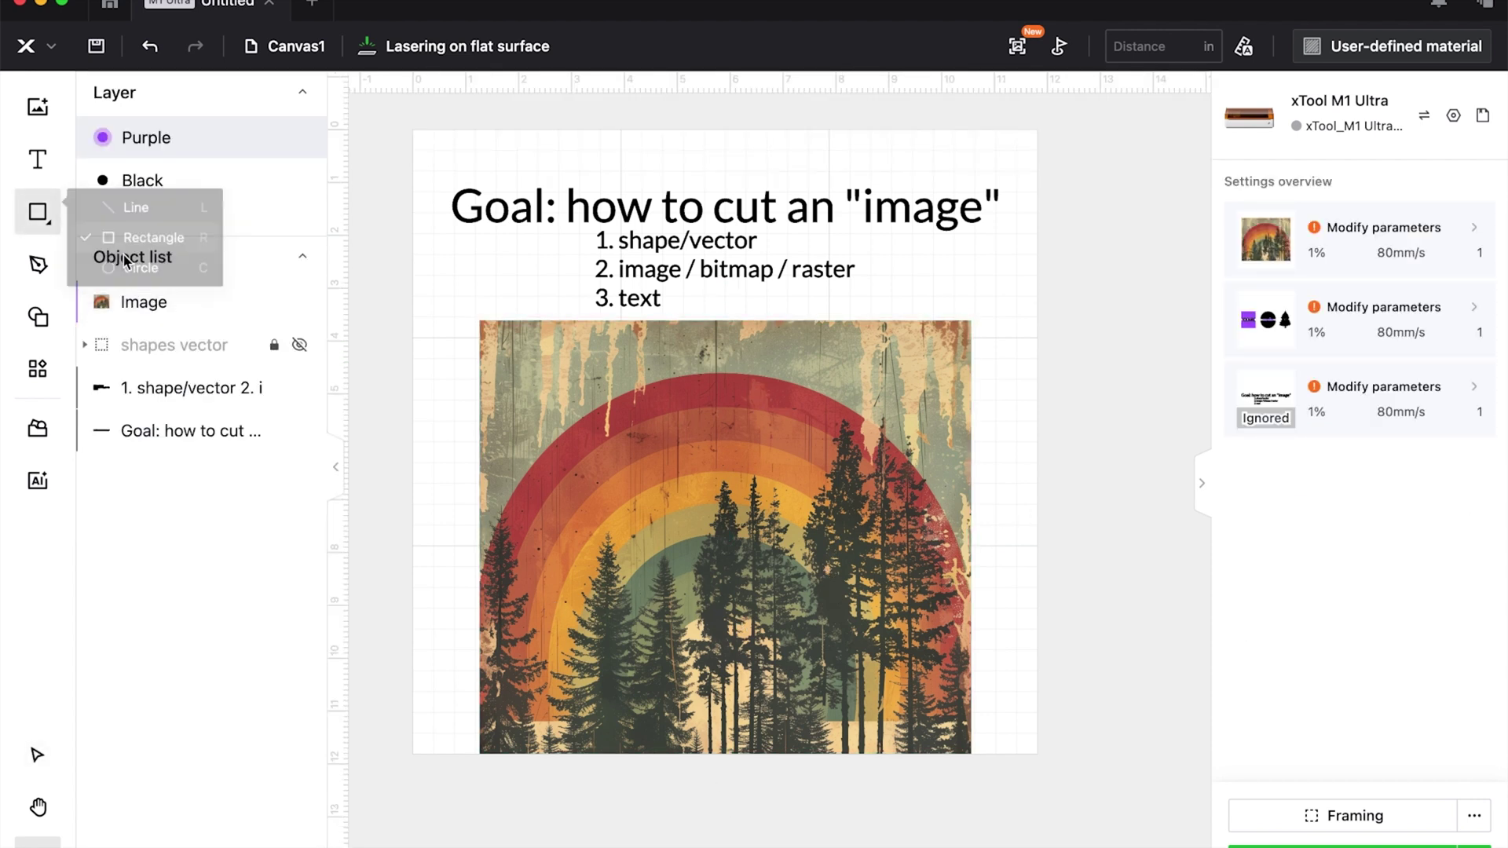
mouse_move(434, 525)
left_mouse_down()
mouse_move(966, 656)
mouse_move(1021, 787)
left_mouse_up()
left_click(1359, 306)
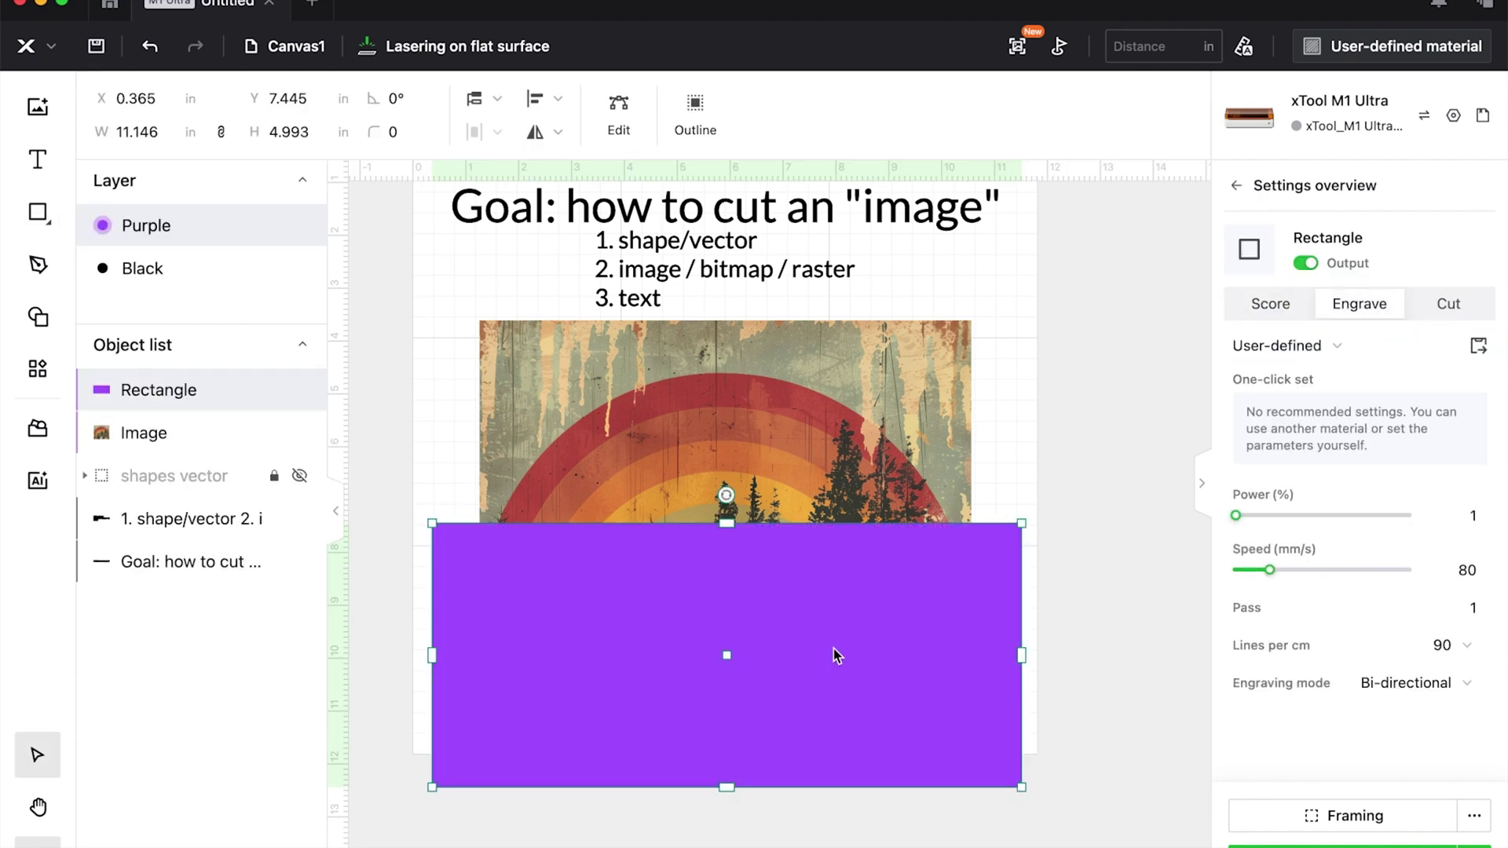
right_click(833, 648)
left_click(1043, 842)
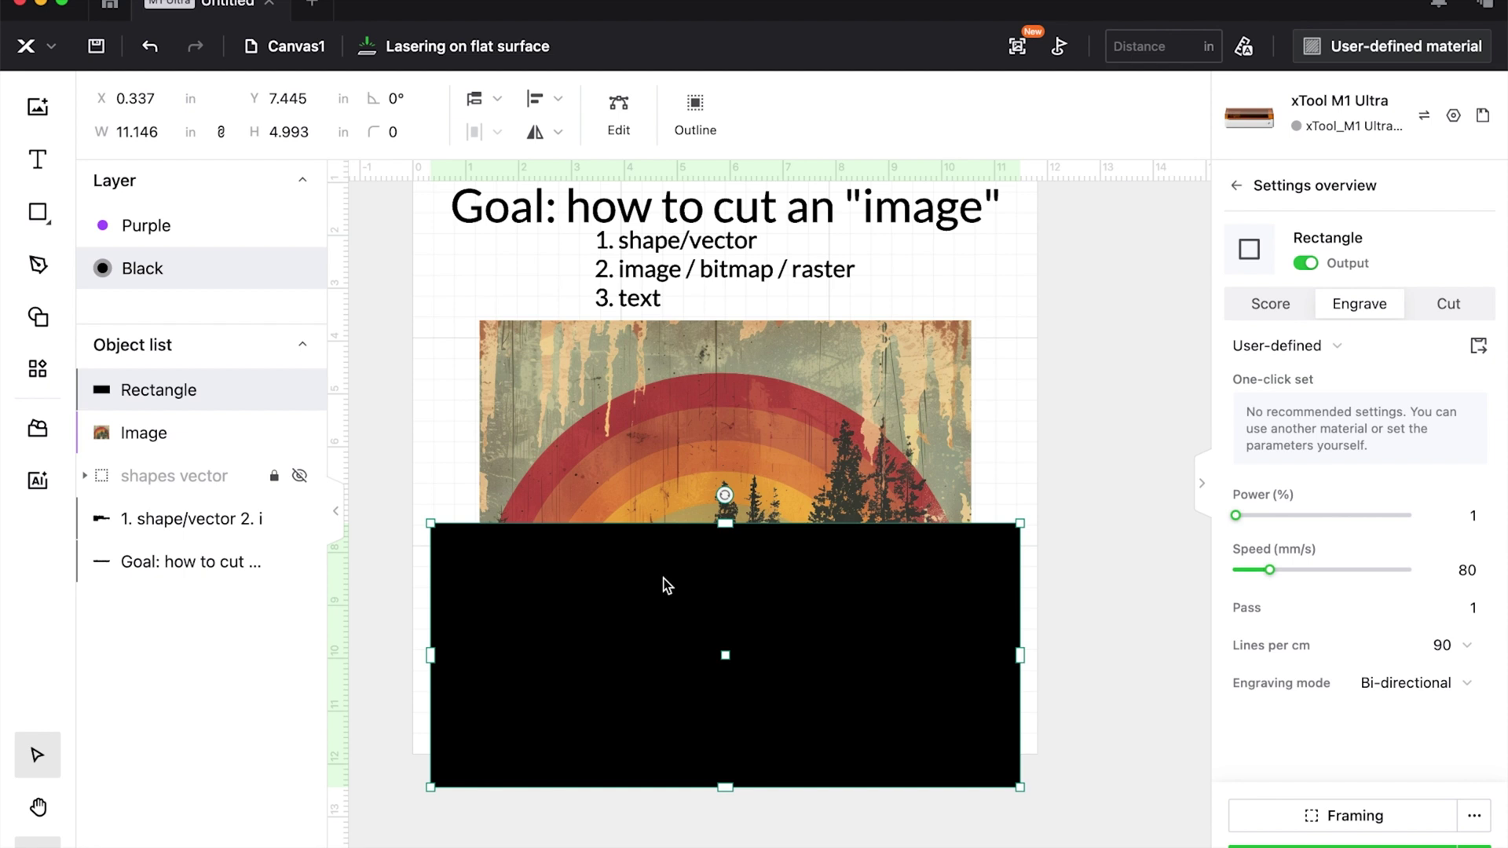
left_click_drag(663, 582, 627, 585)
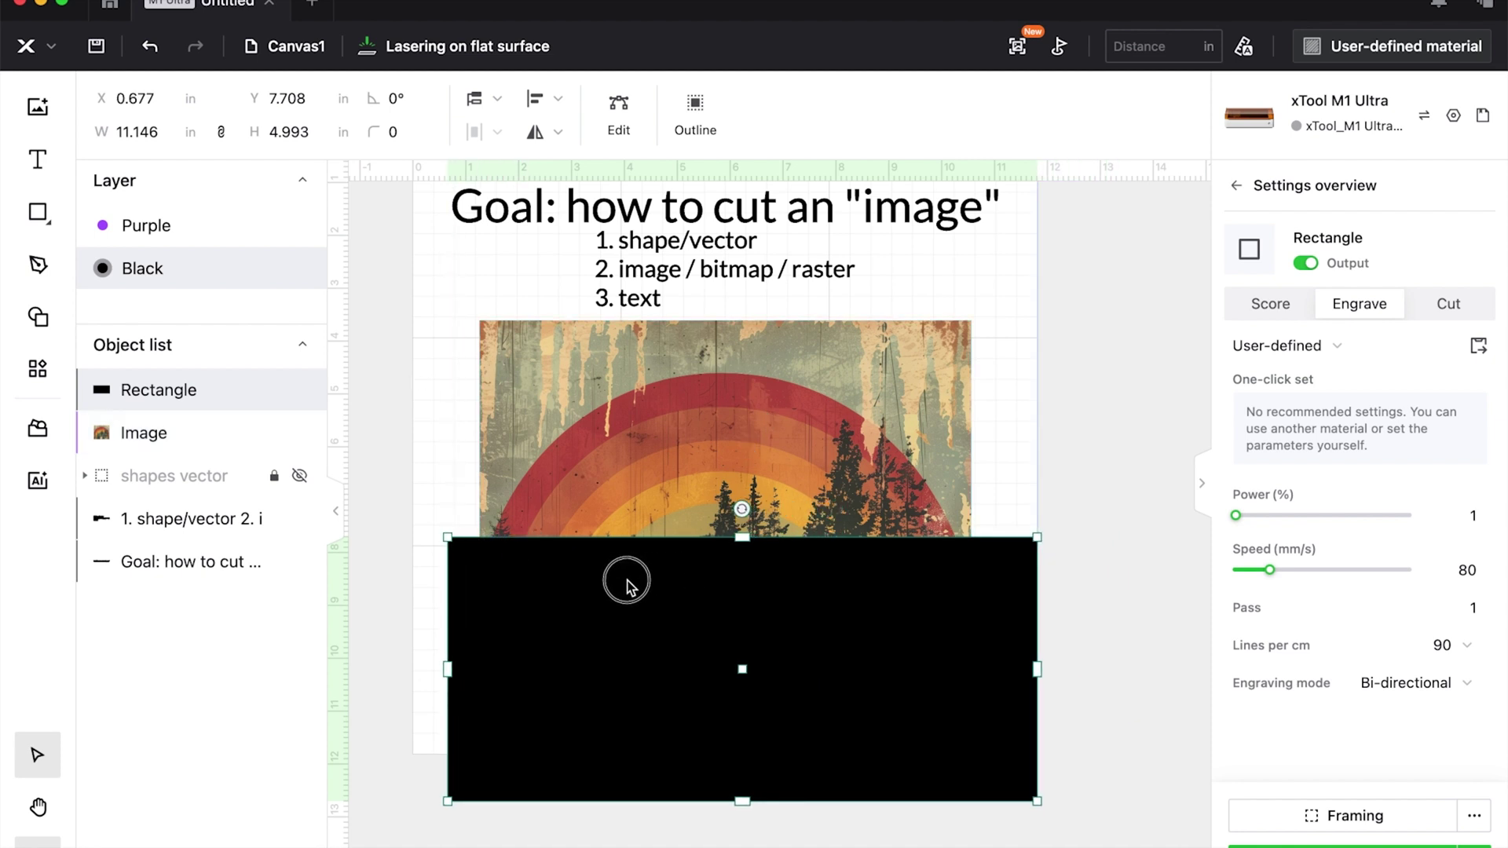
- Look over the application settings, then copy the black rectangle
left_click(44, 52)
left_click(47, 207)
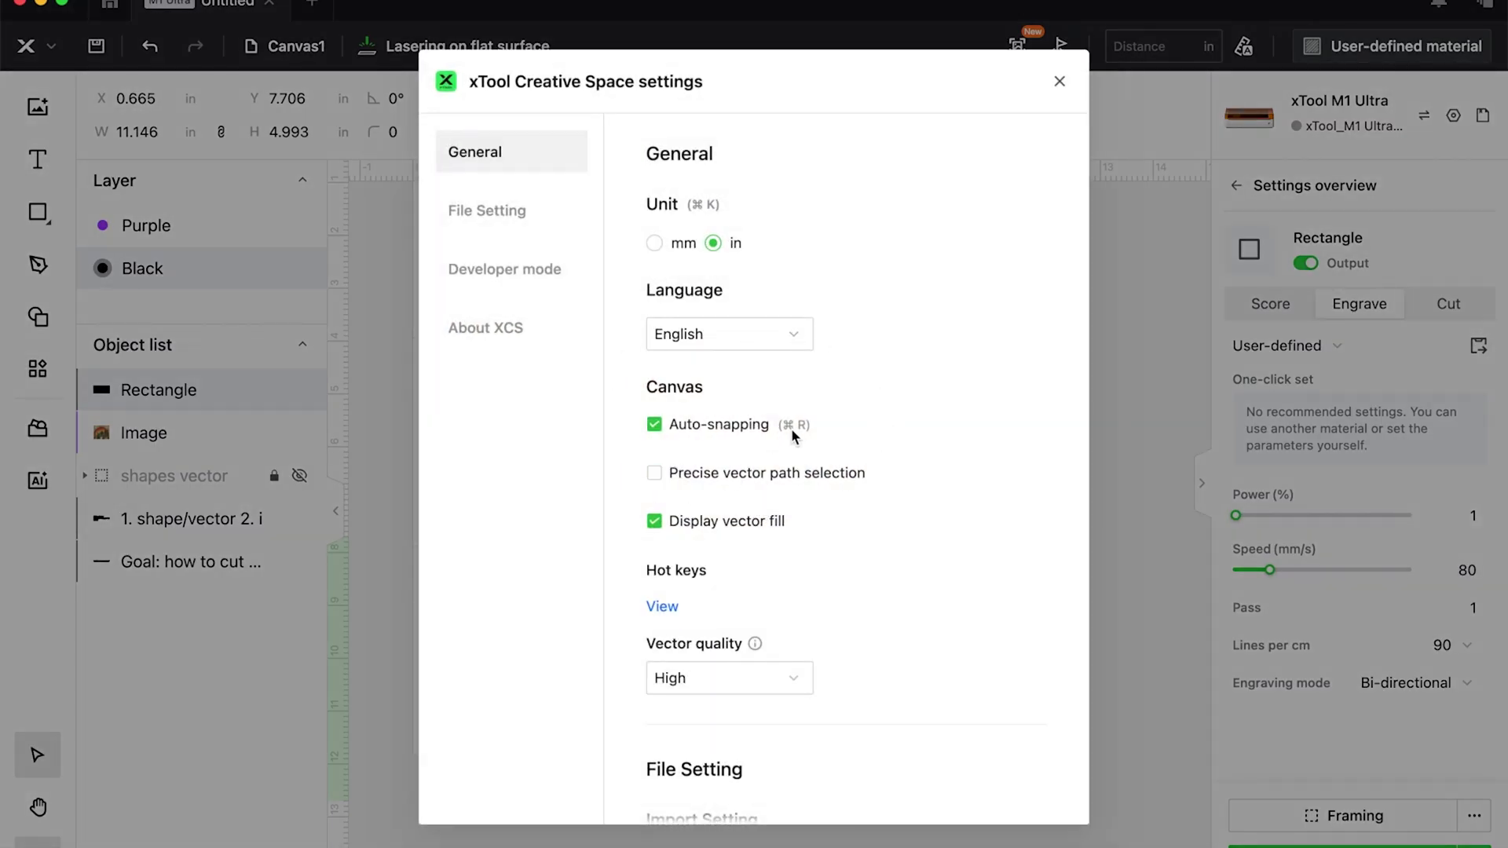
left_click(1059, 81)
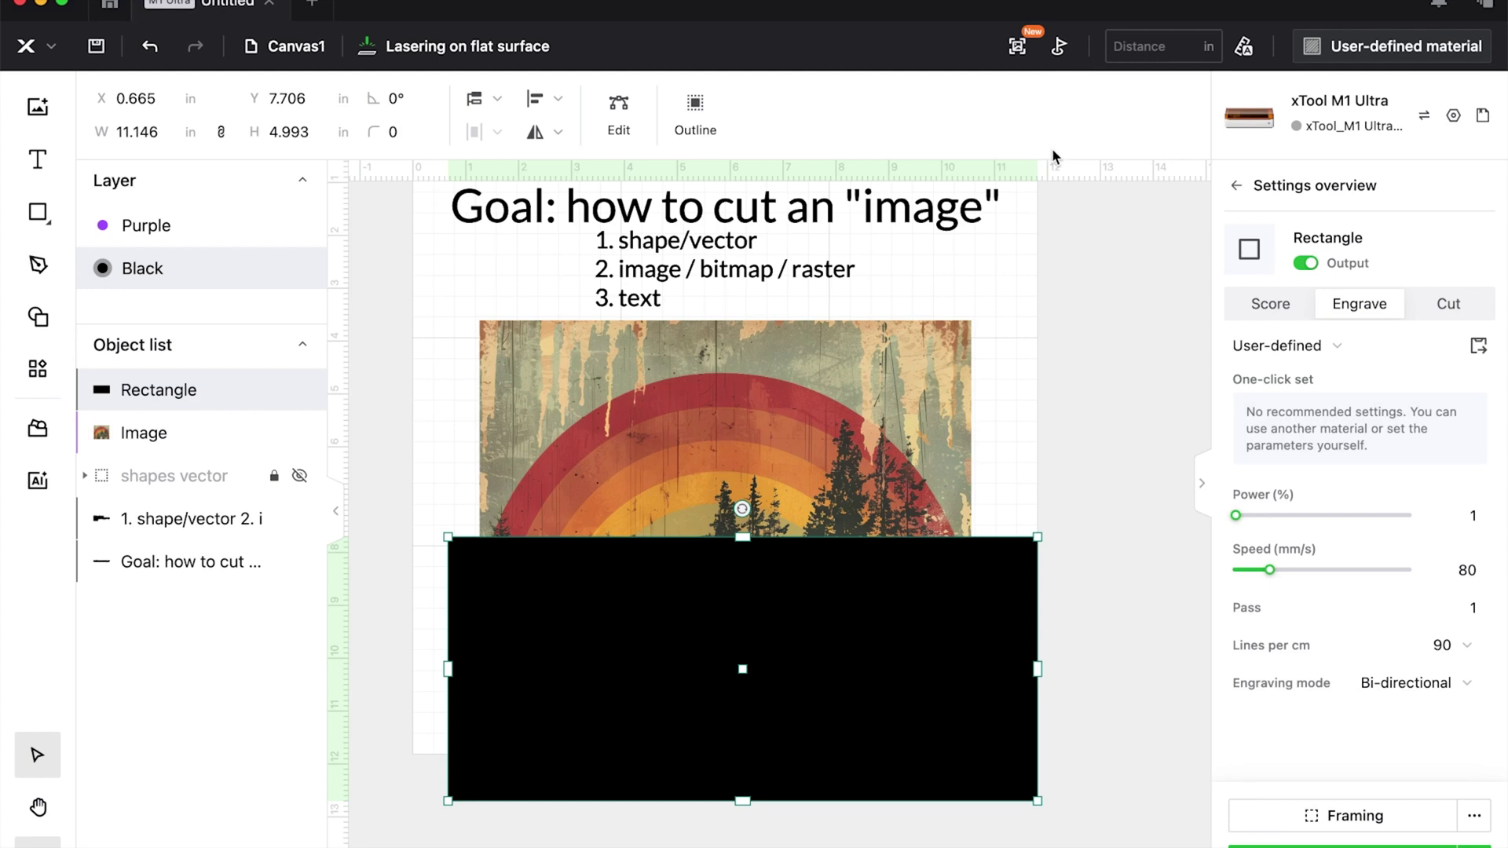
right_click(819, 636)
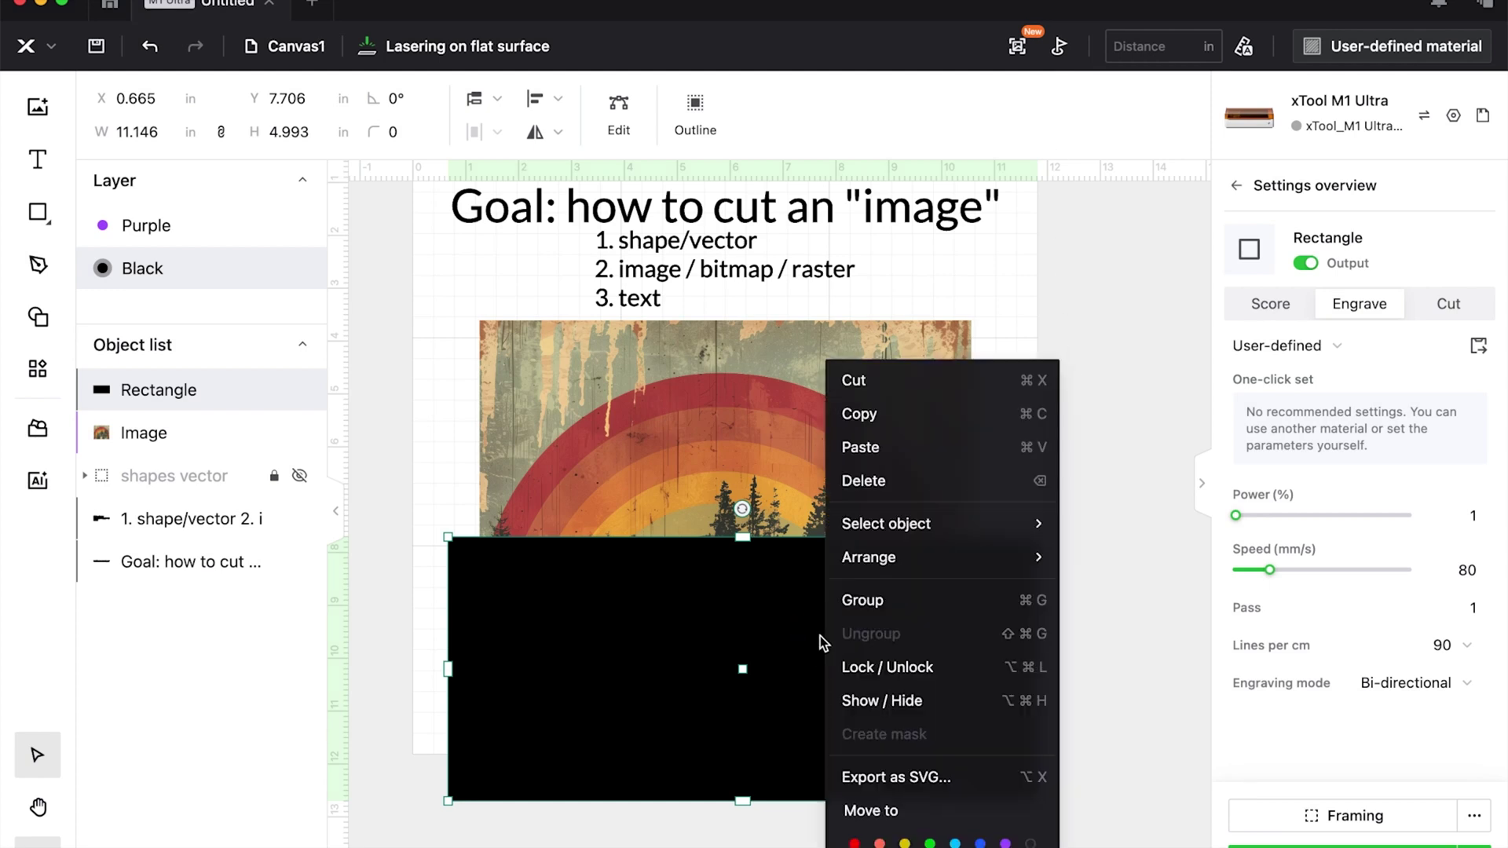
left_click(873, 419)
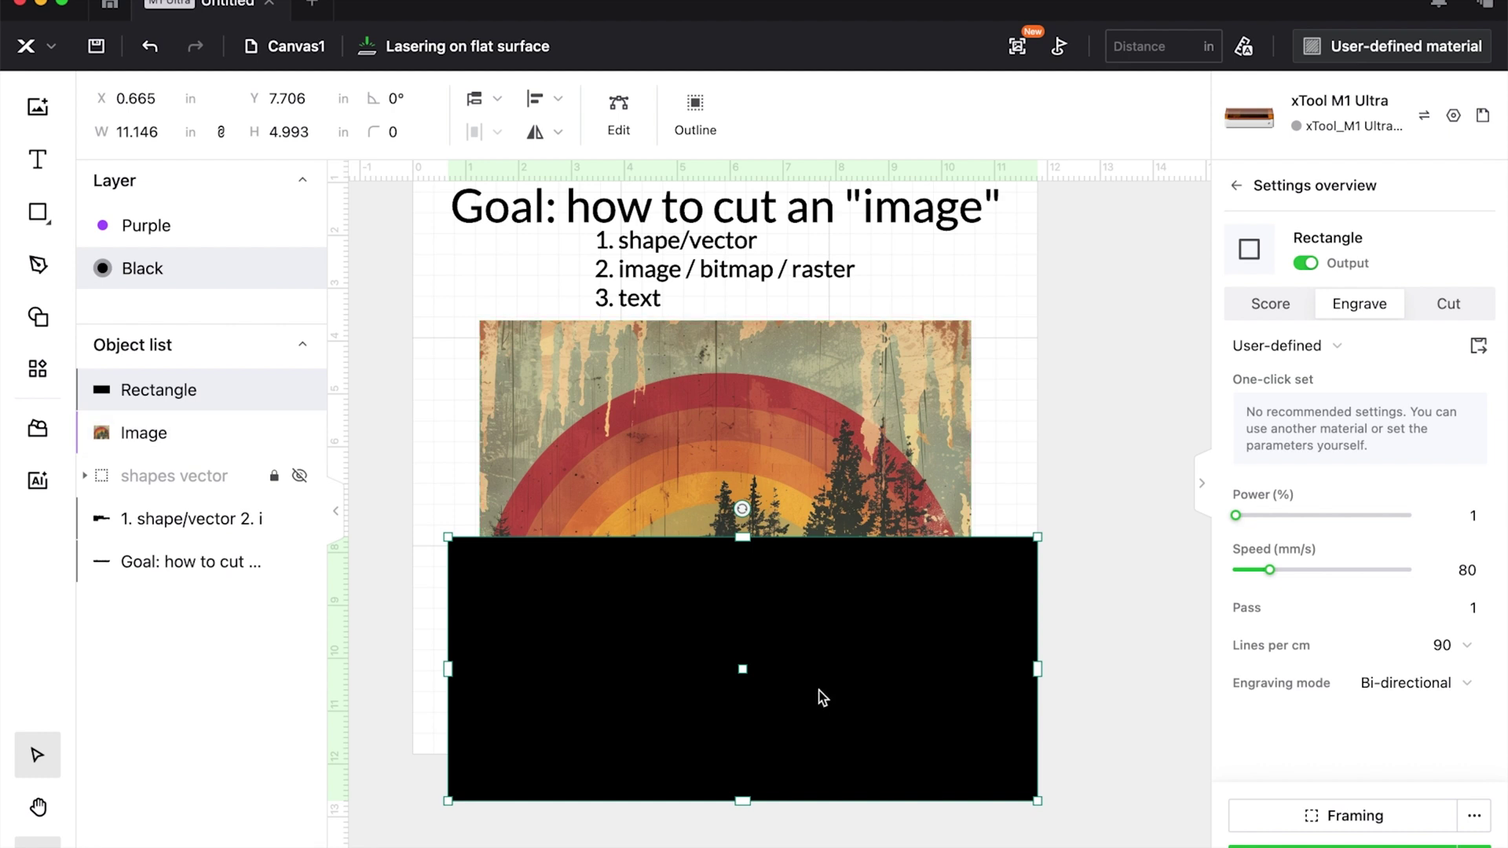
- Paste a copy of the forest picture and centre it horizontally and vertically on the original
right_click(906, 443)
left_click(950, 413)
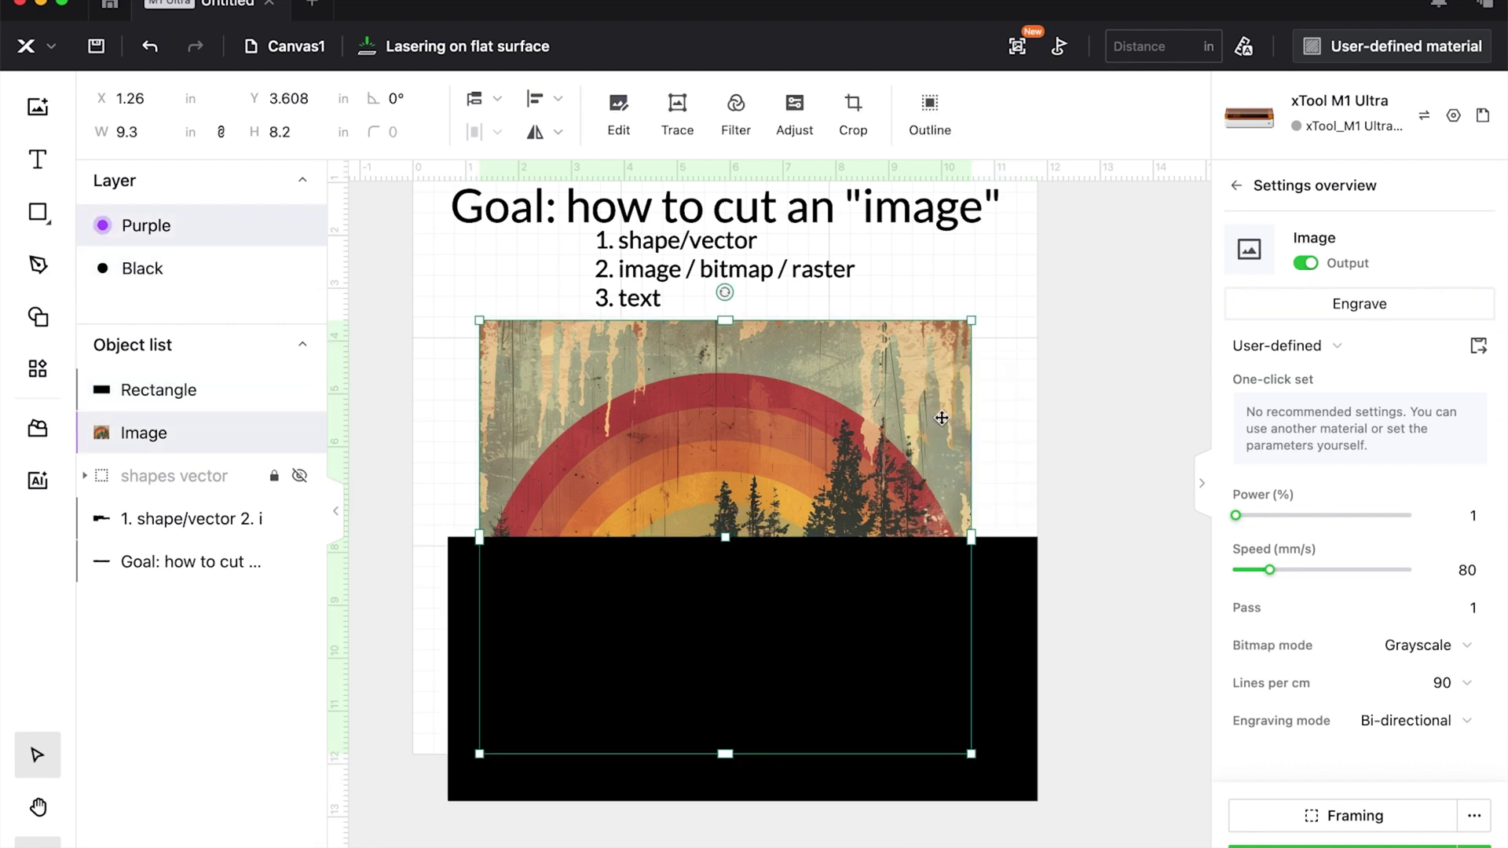
right_click(941, 417)
left_click(995, 453)
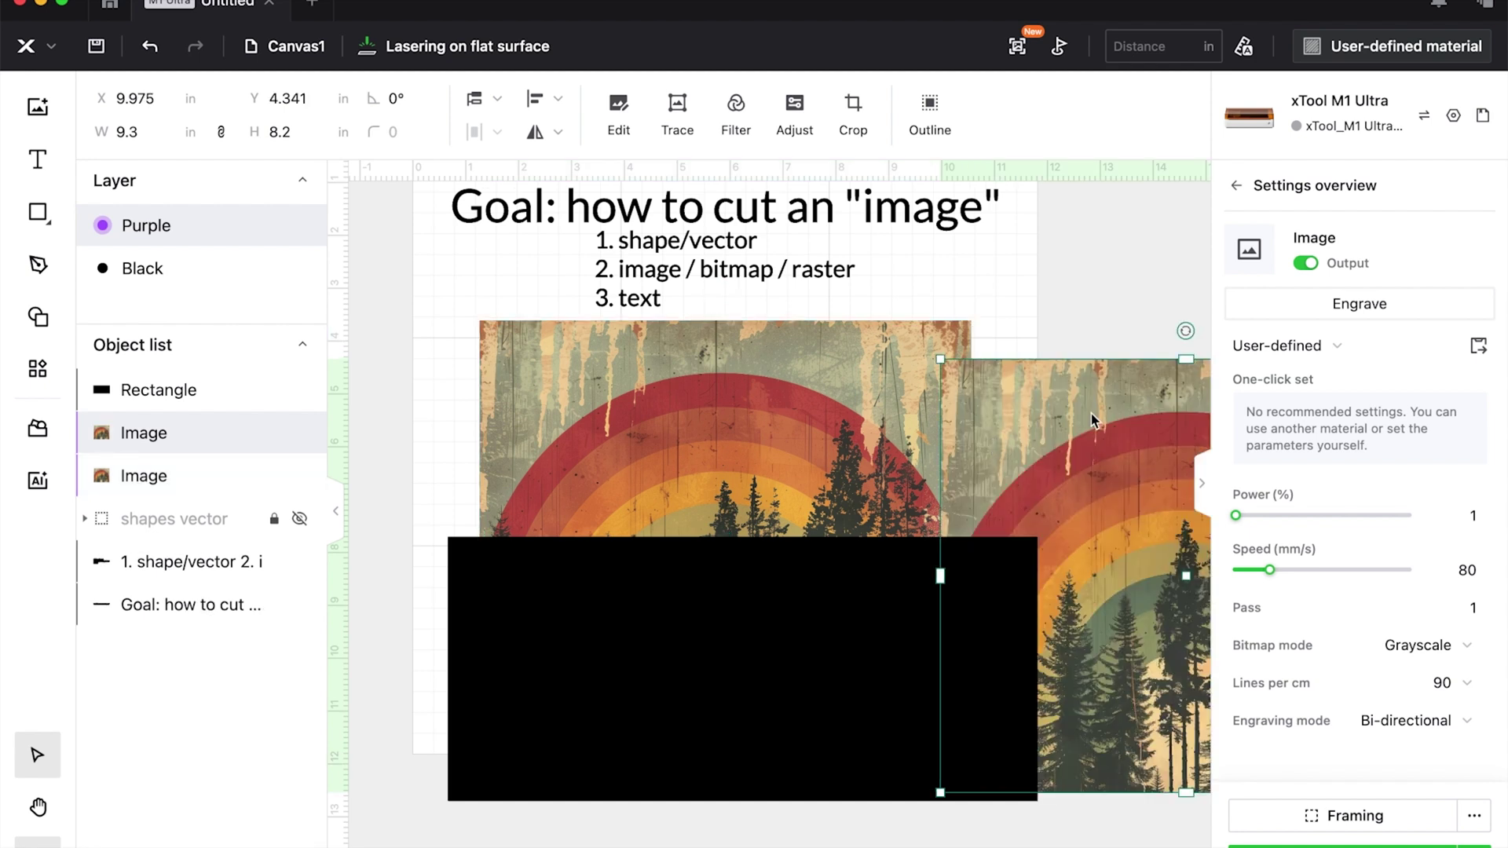
left_click(840, 365, "shift")
left_click(555, 100)
left_click(556, 172)
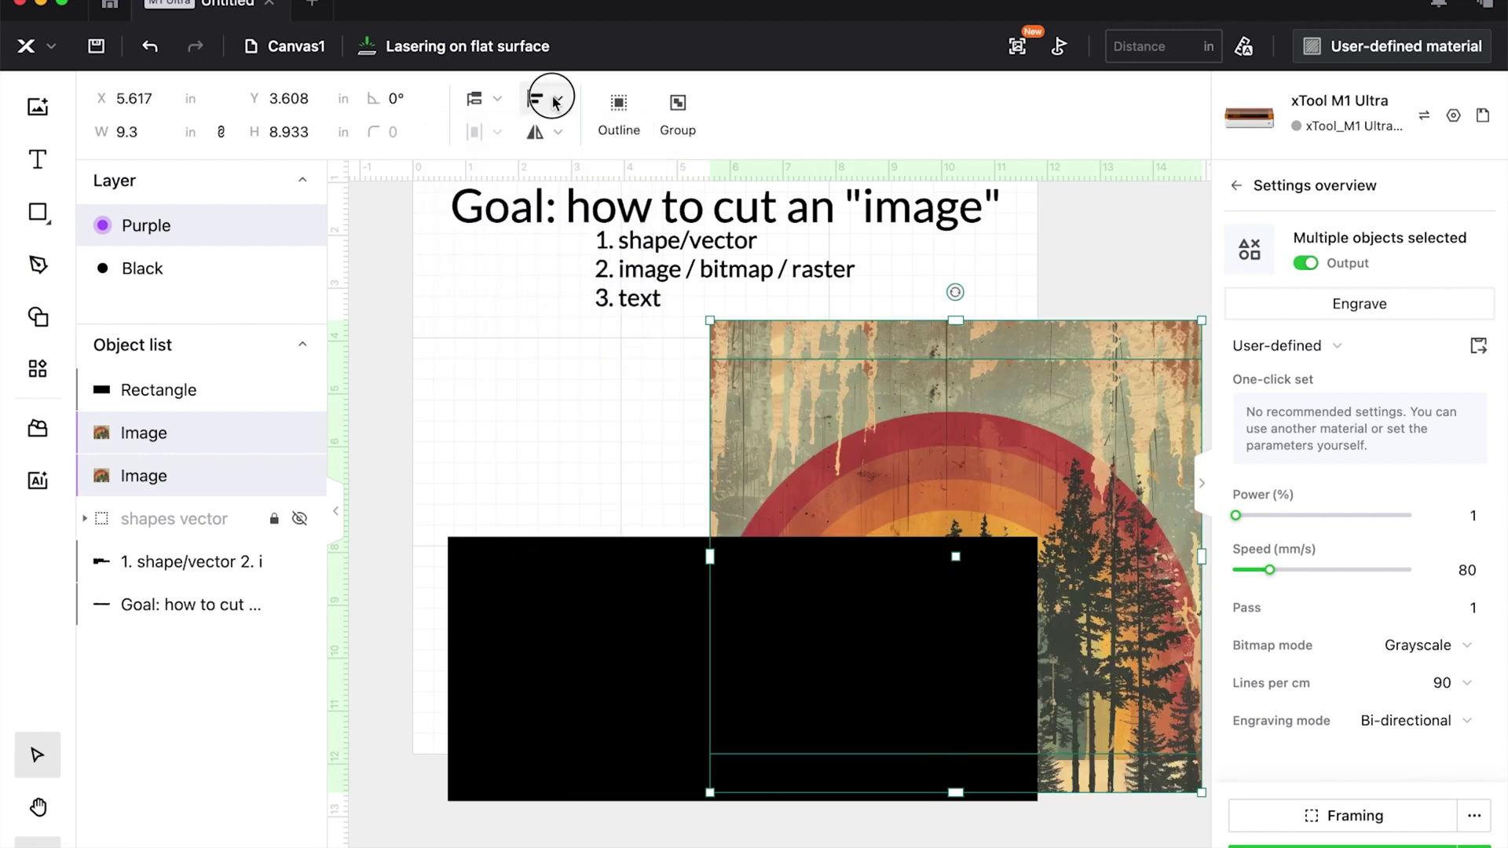
left_click(554, 100)
left_click(555, 276)
left_click_drag(1013, 428, 814, 425)
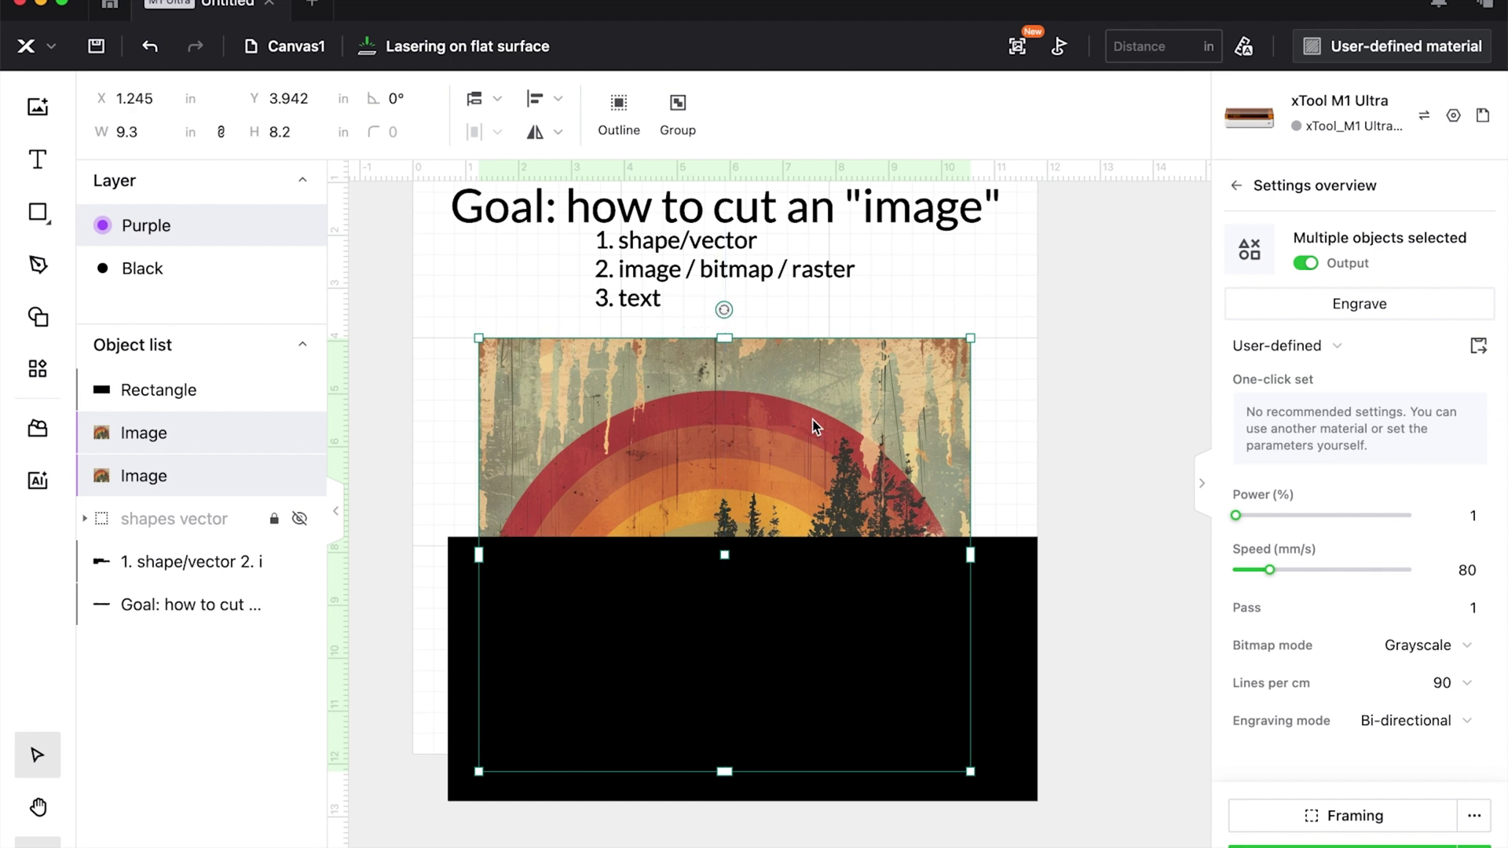
- Duplicate the black rectangle and snap the copy exactly onto the original
left_click(1148, 497)
mouse_move(986, 629)
left_mouse_down()
mouse_move(987, 703)
mouse_move(971, 643)
left_mouse_up()
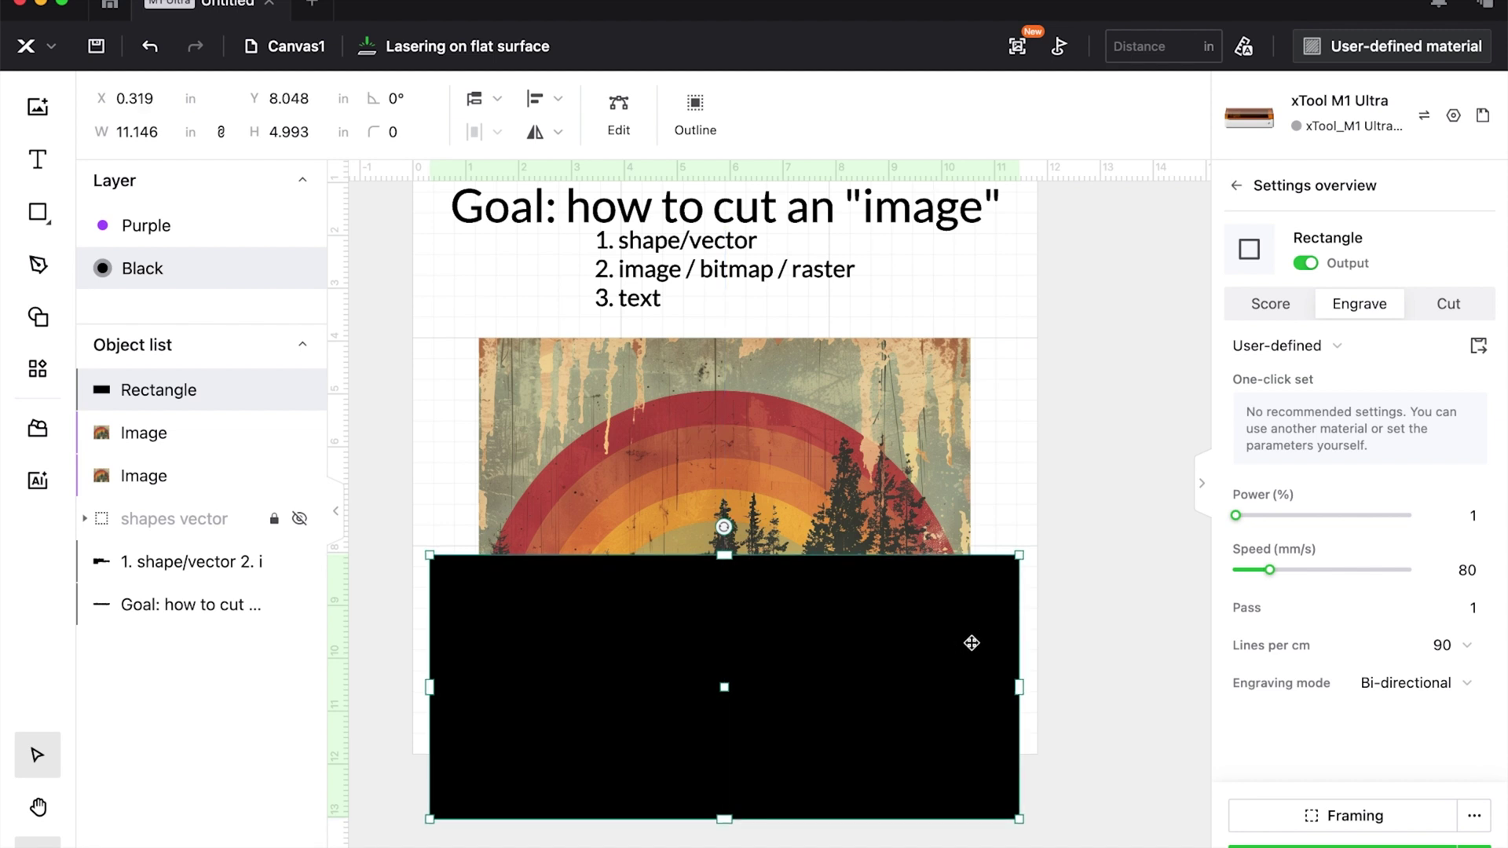
key("super+d")
left_click_drag(958, 649, 923, 637)
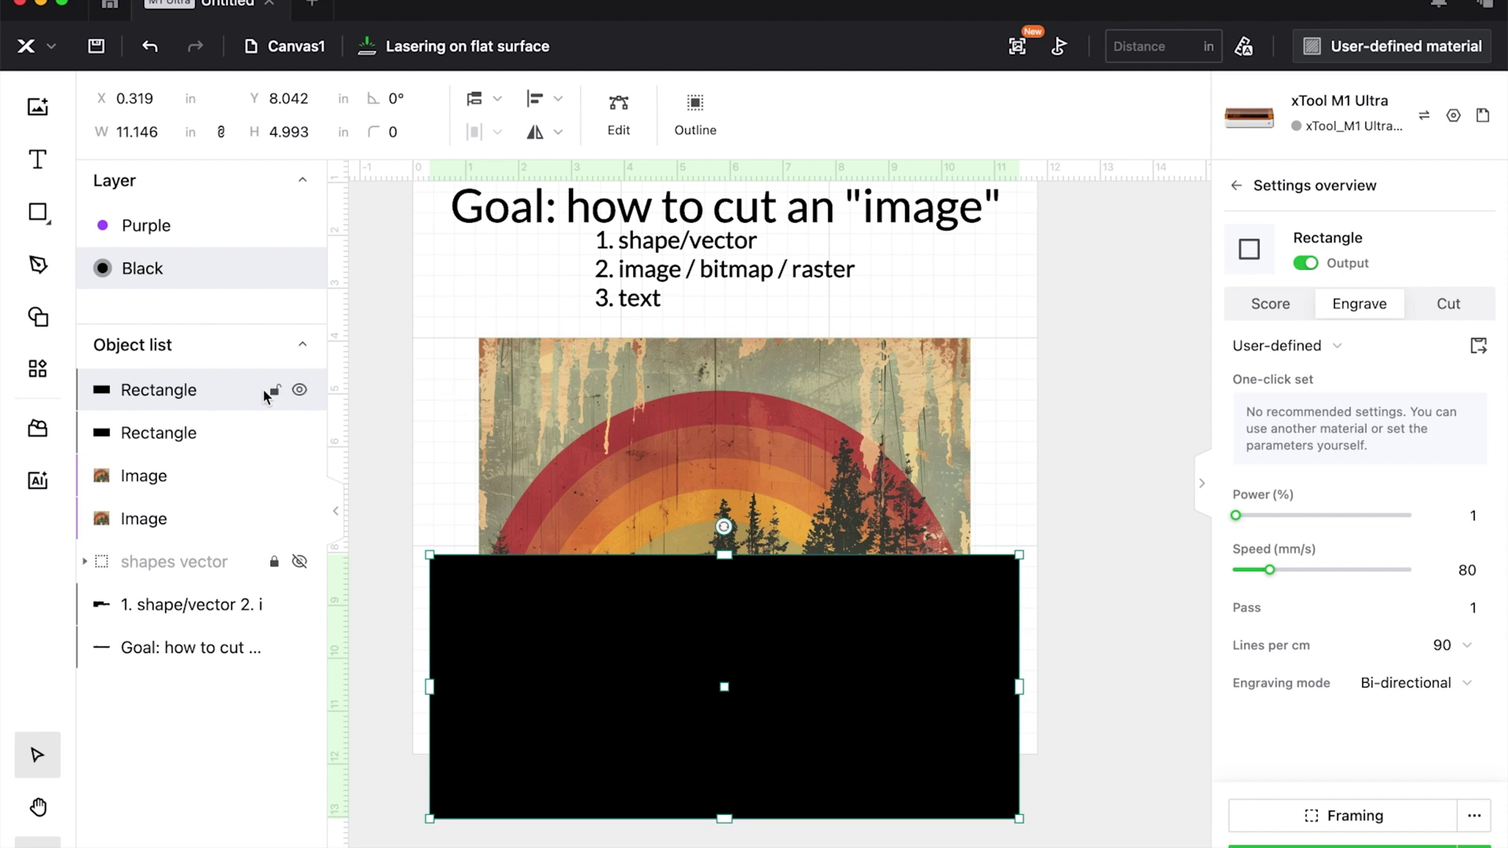
- Lock the spare rectangle and picture, then clip the unlocked picture to the unlocked rectangle
left_click(273, 391)
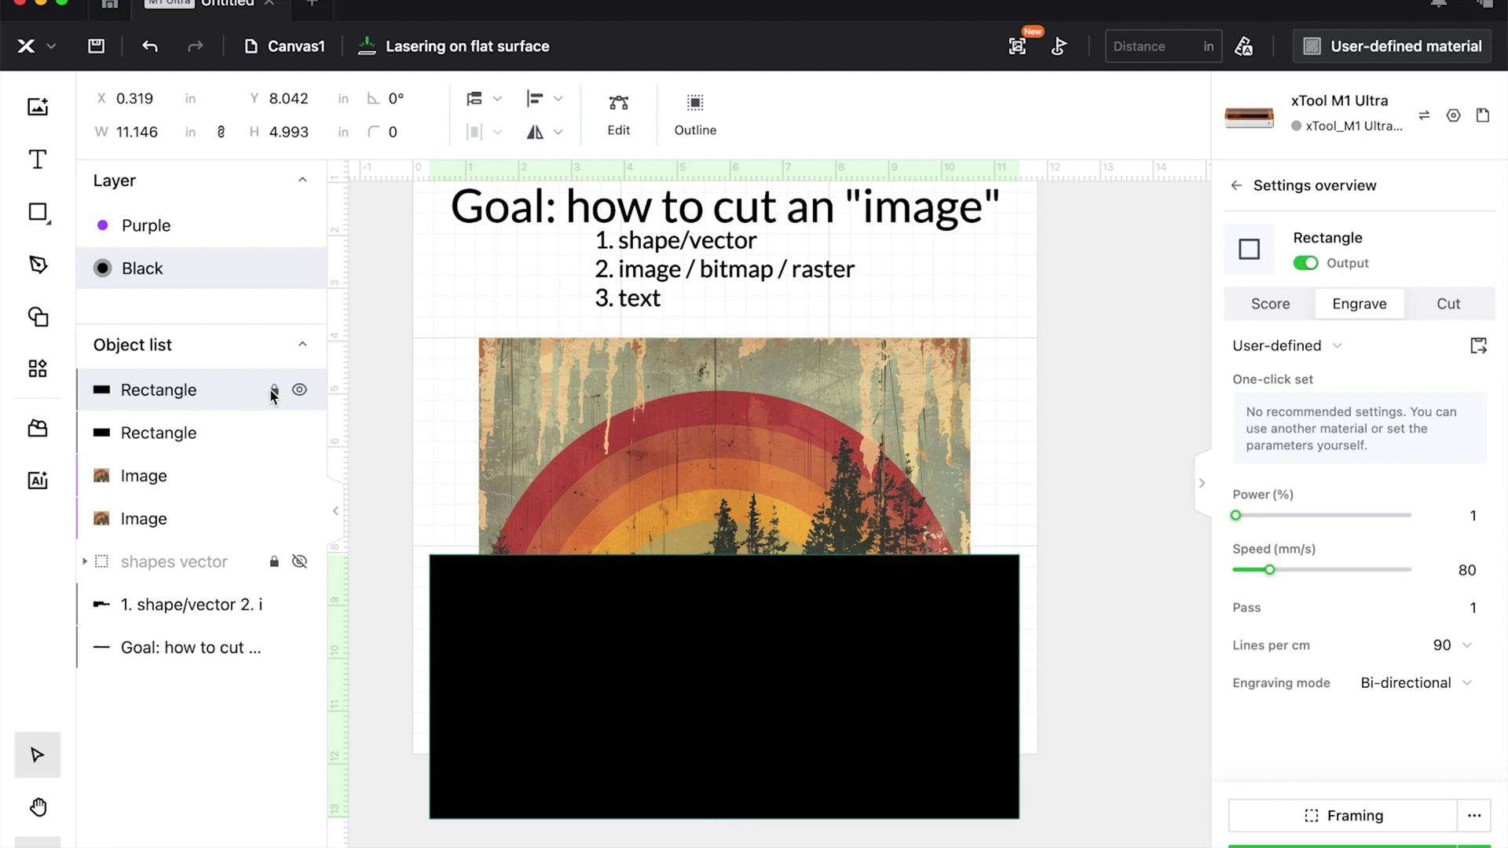
left_click(275, 477)
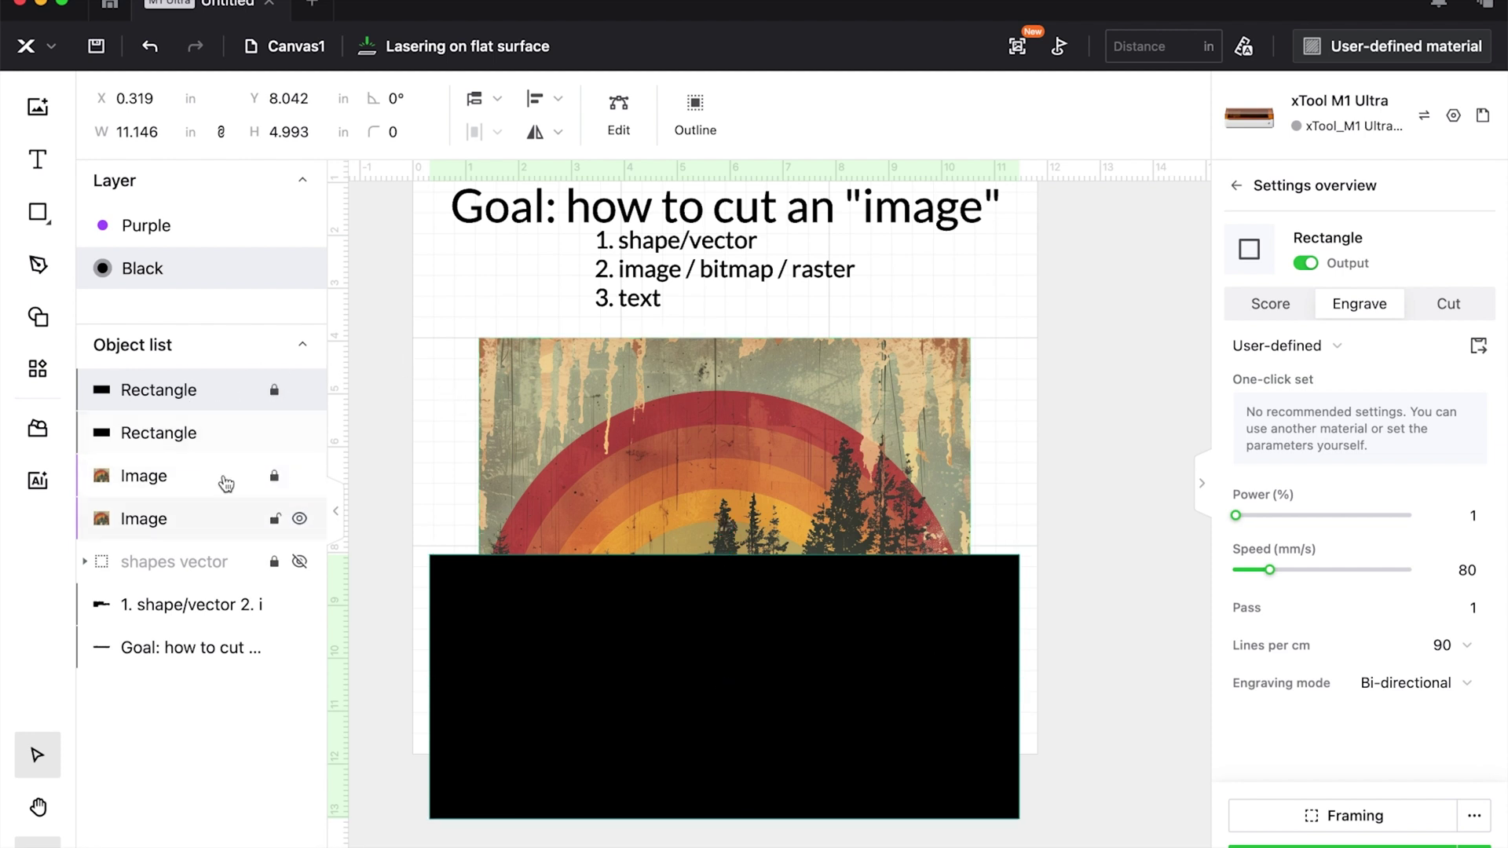
left_click_drag(197, 436, 201, 381)
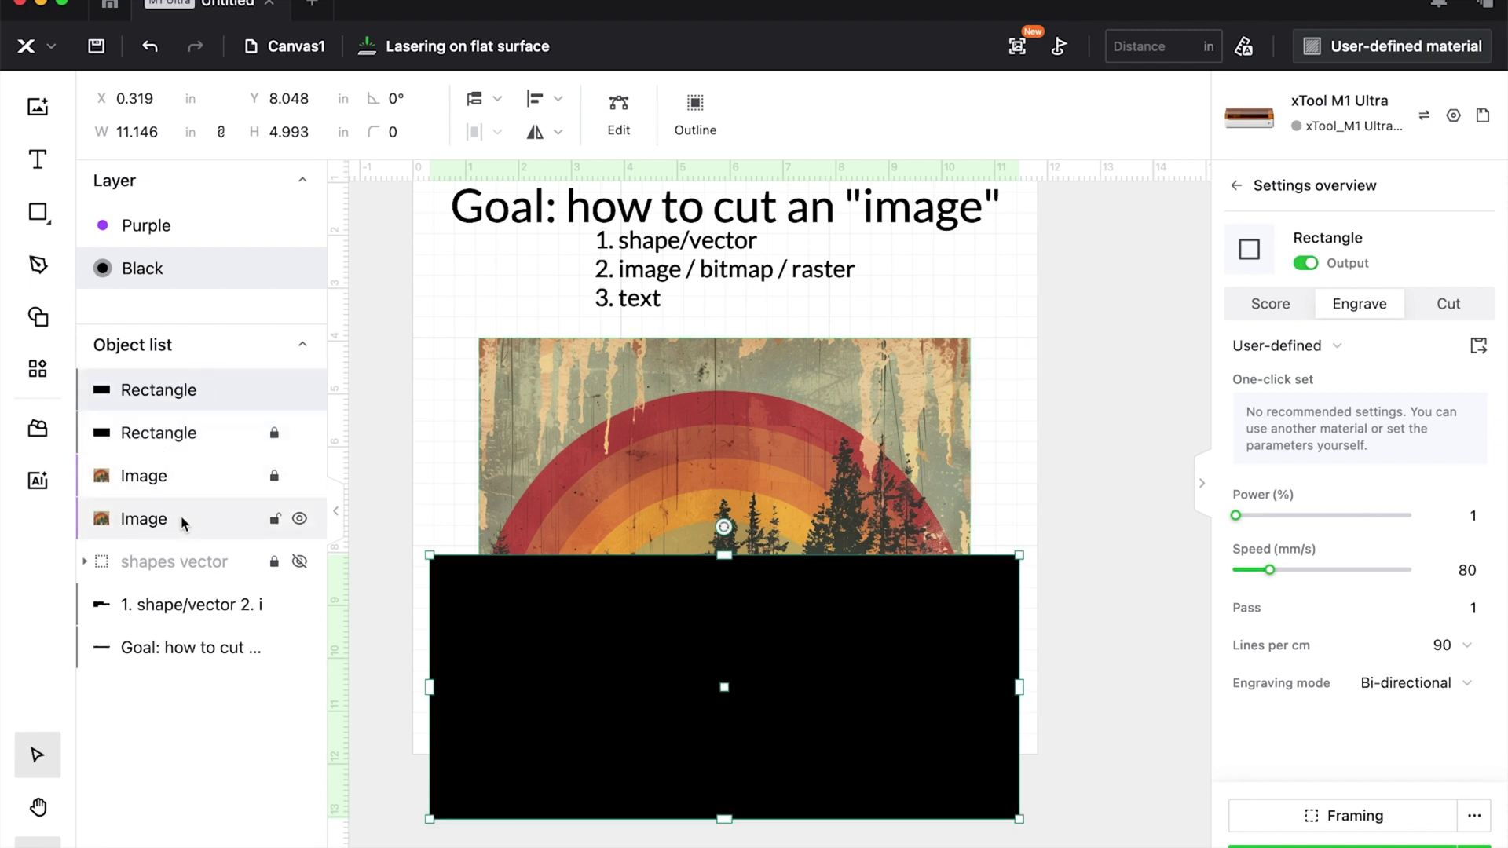
left_click_drag(181, 520, 182, 424)
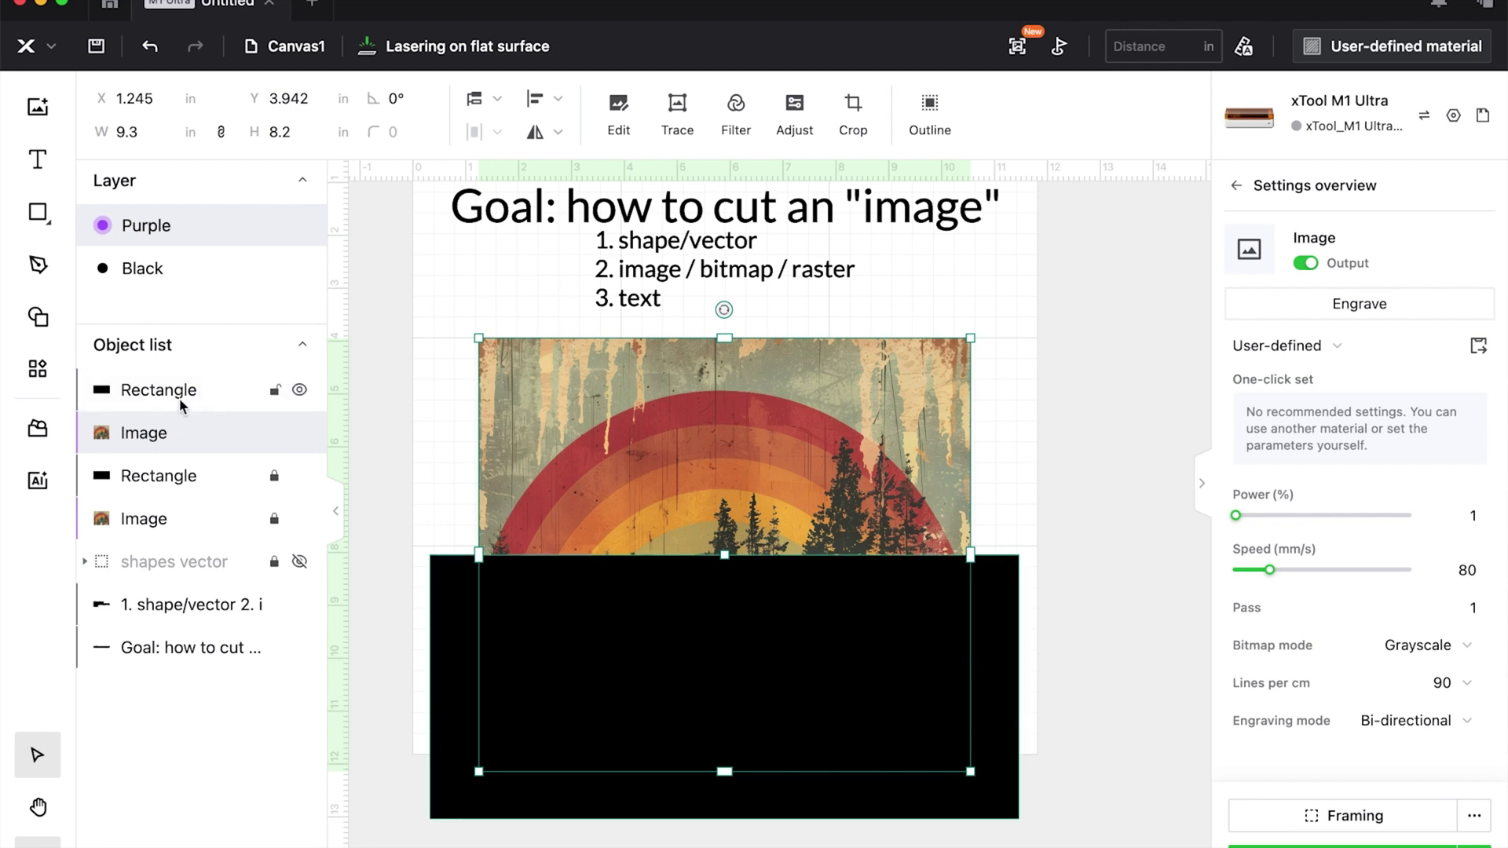
left_click(179, 399)
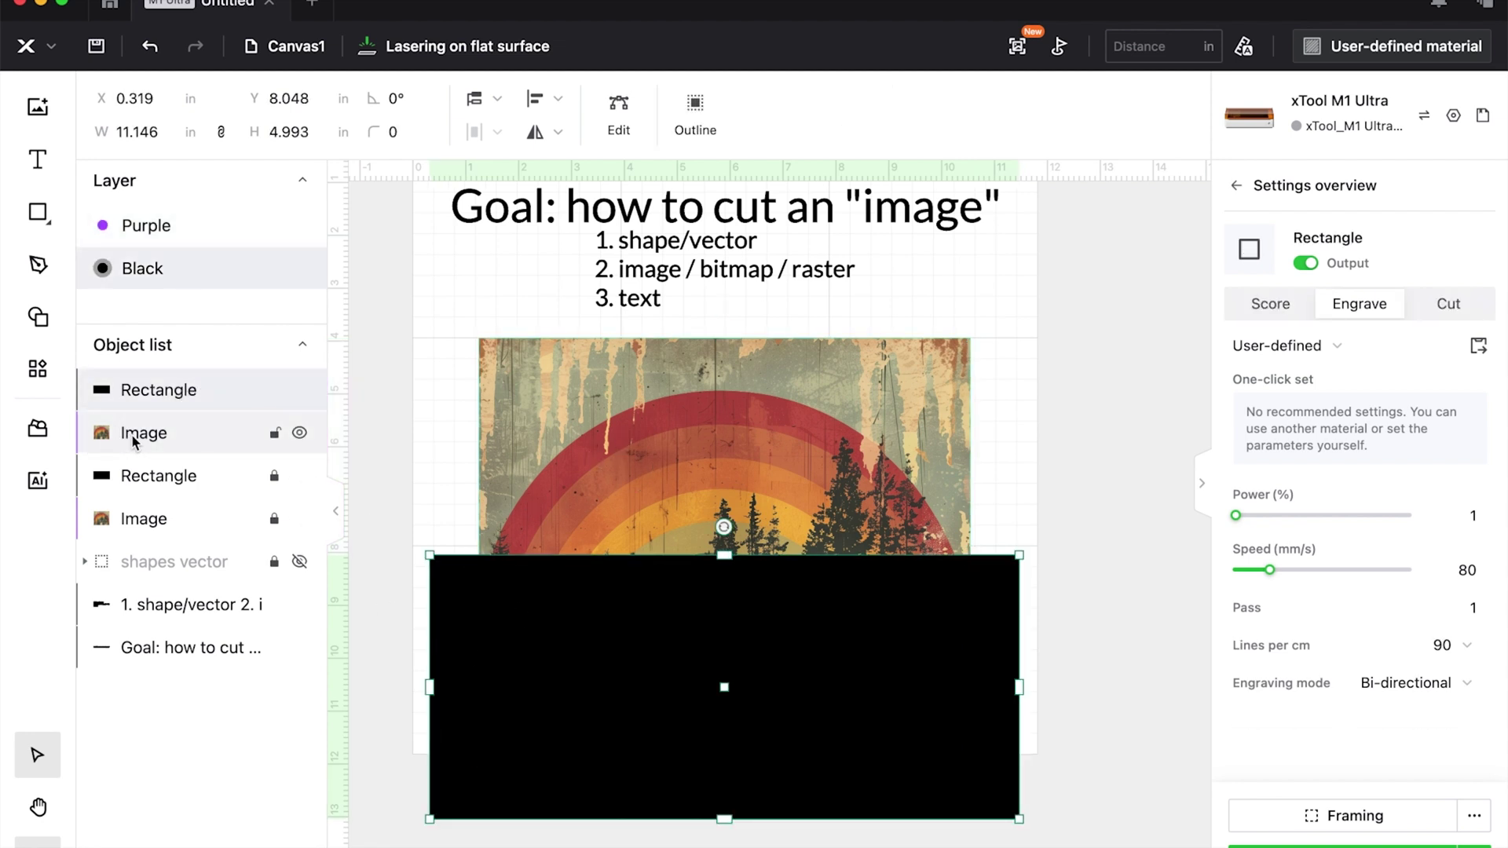
left_click(582, 483, "shift")
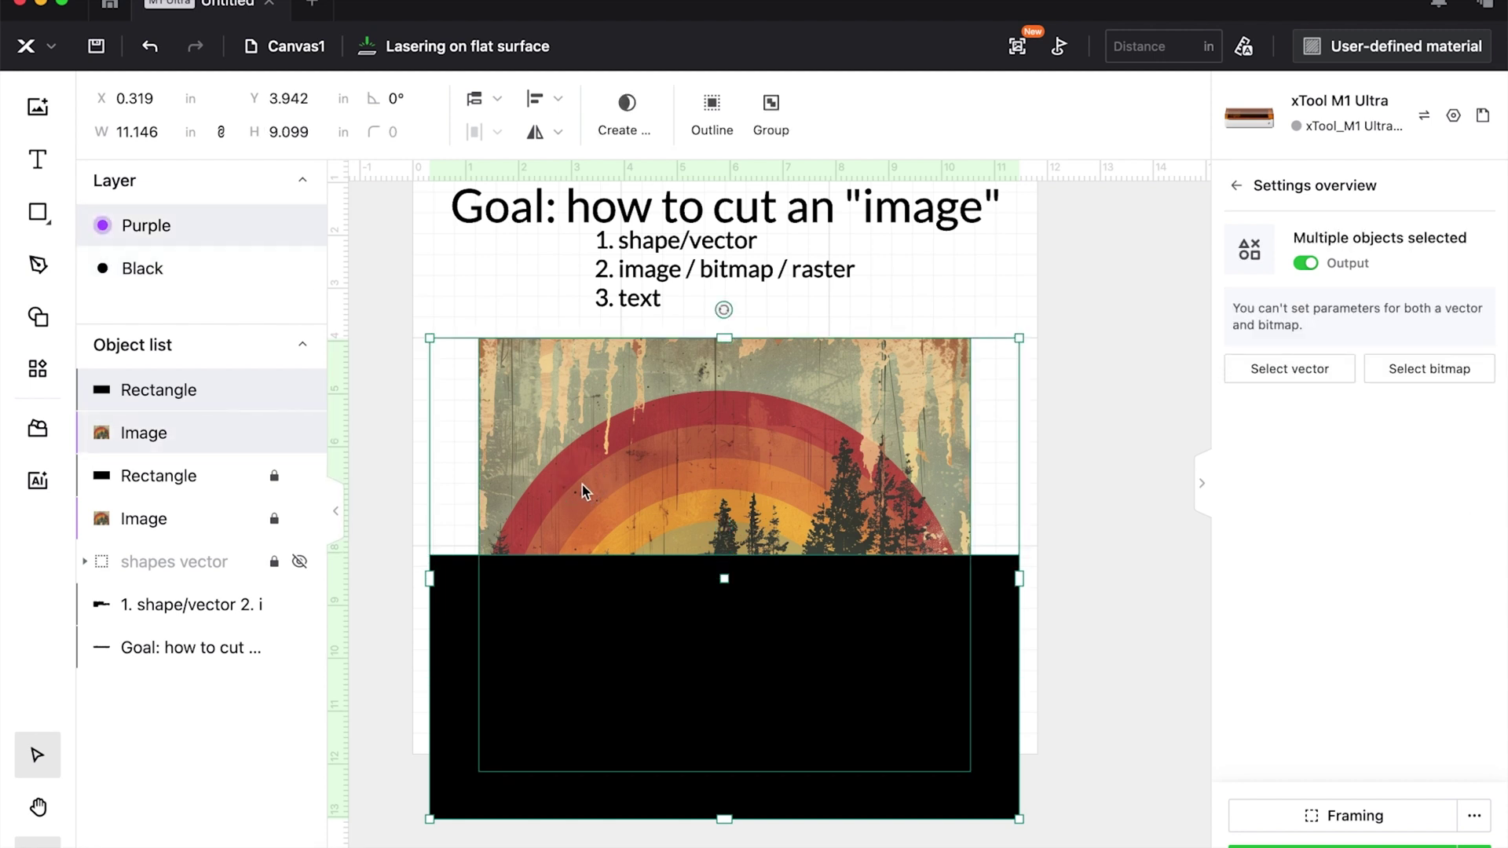
left_click(627, 101)
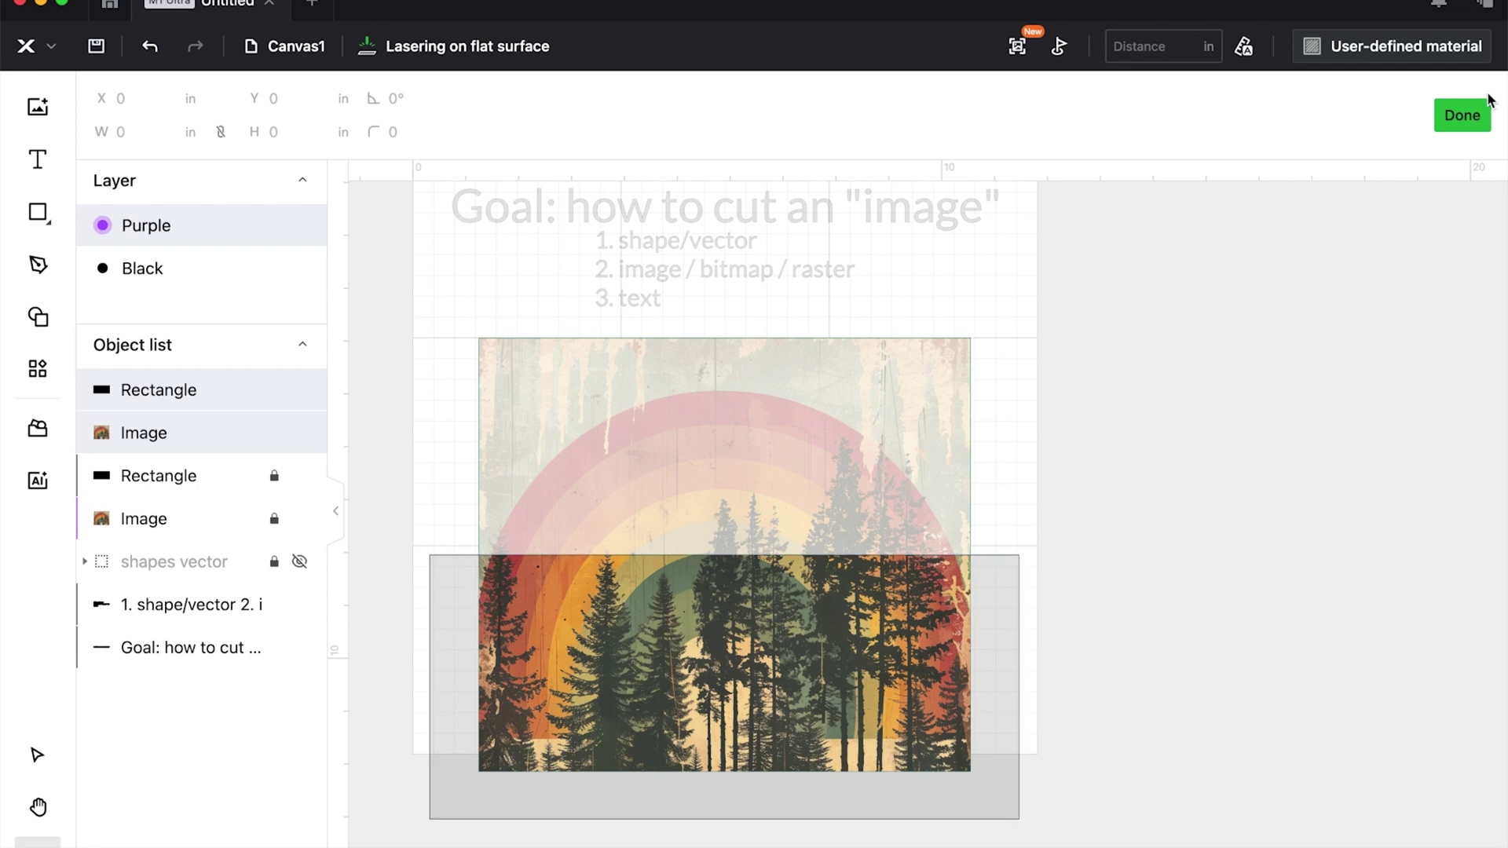
left_click(1462, 115)
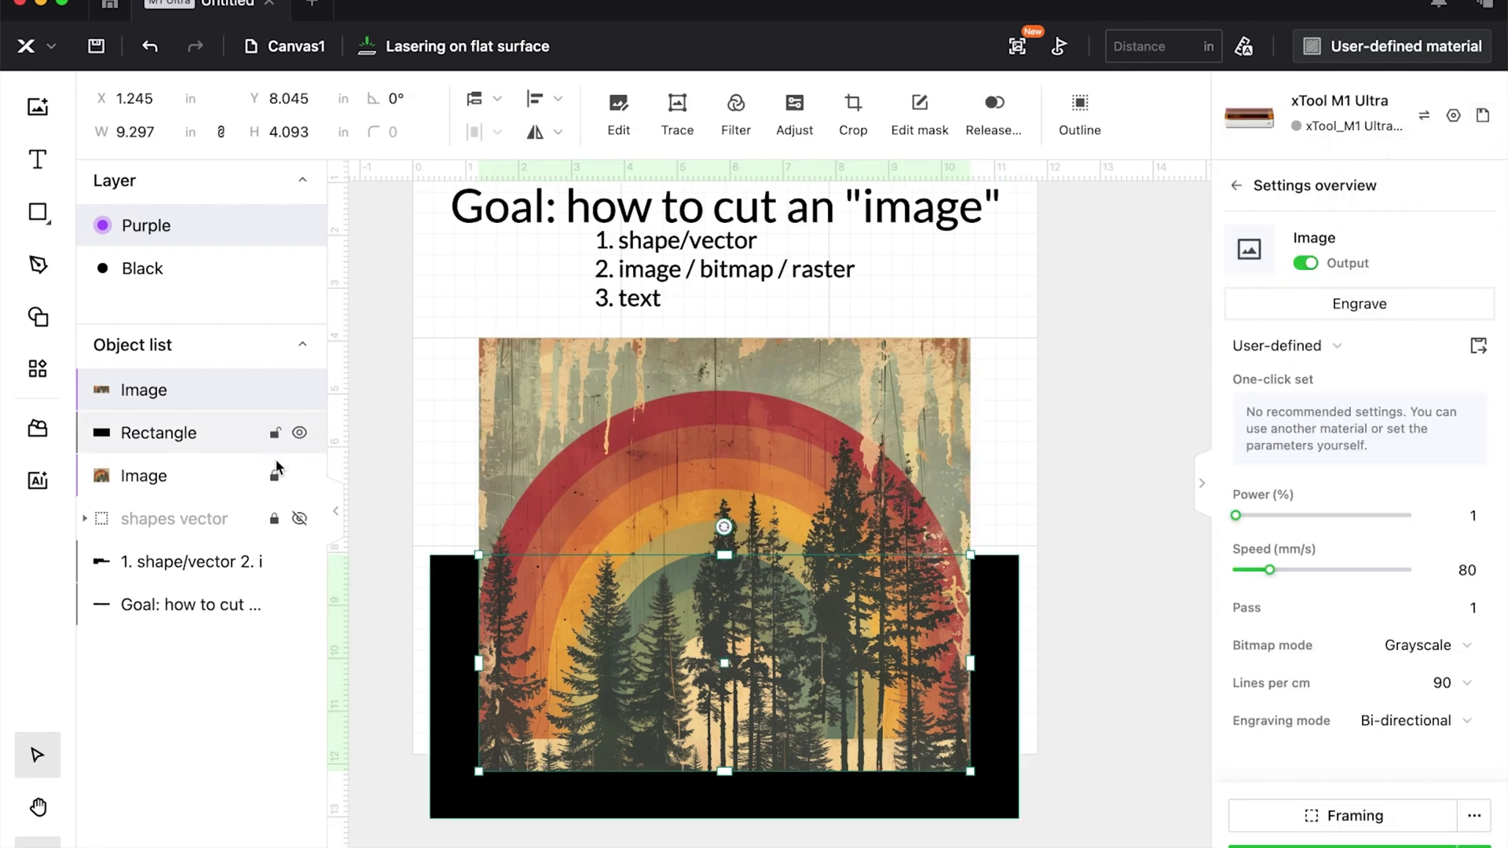
- Hide the locked black rectangle and spare forest picture, then select the masked picture
left_click(299, 433)
left_click(299, 475)
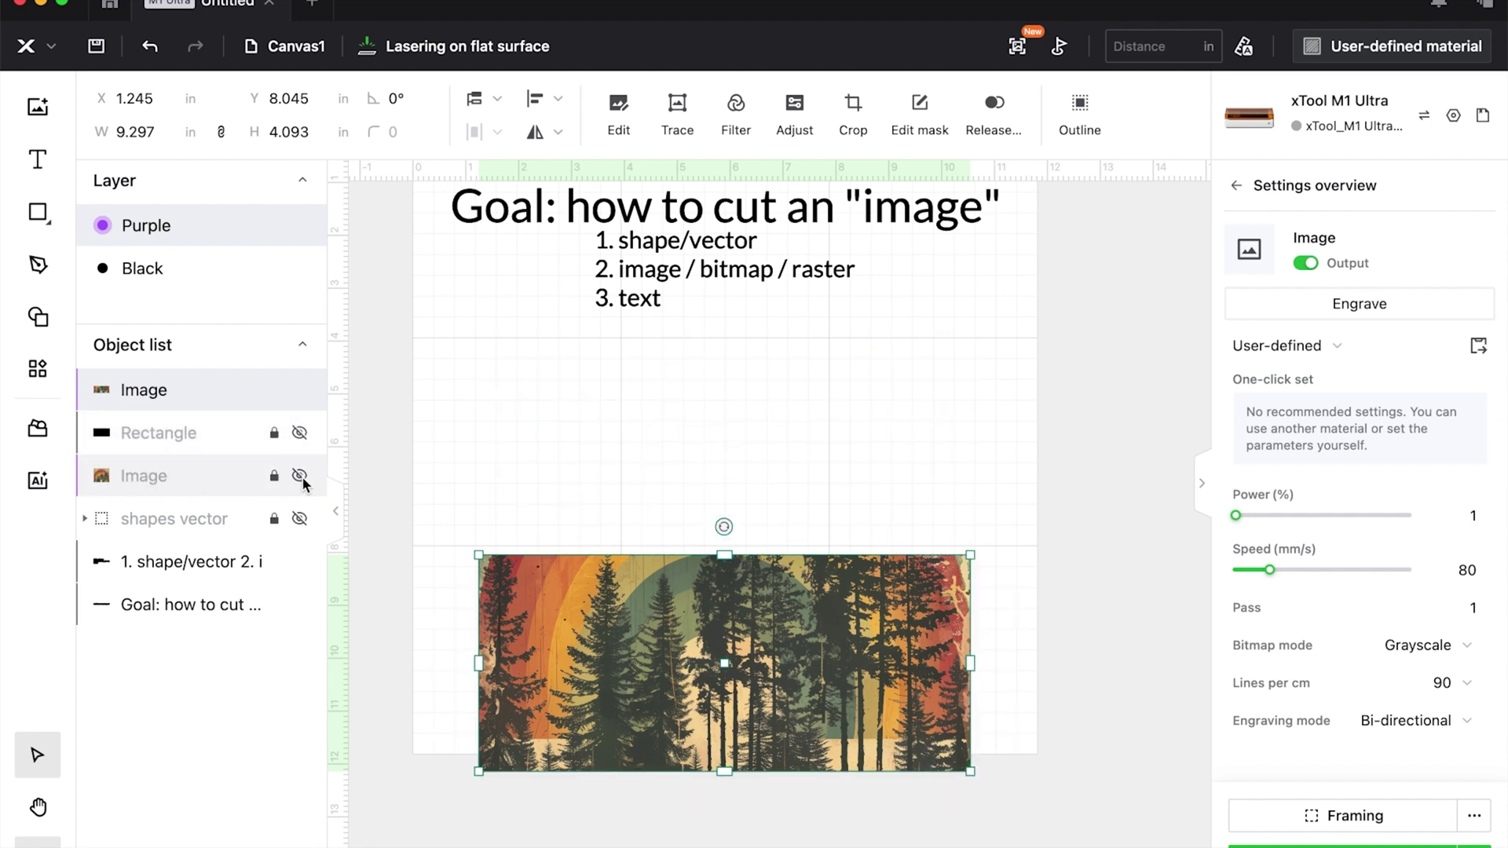
left_click(440, 539)
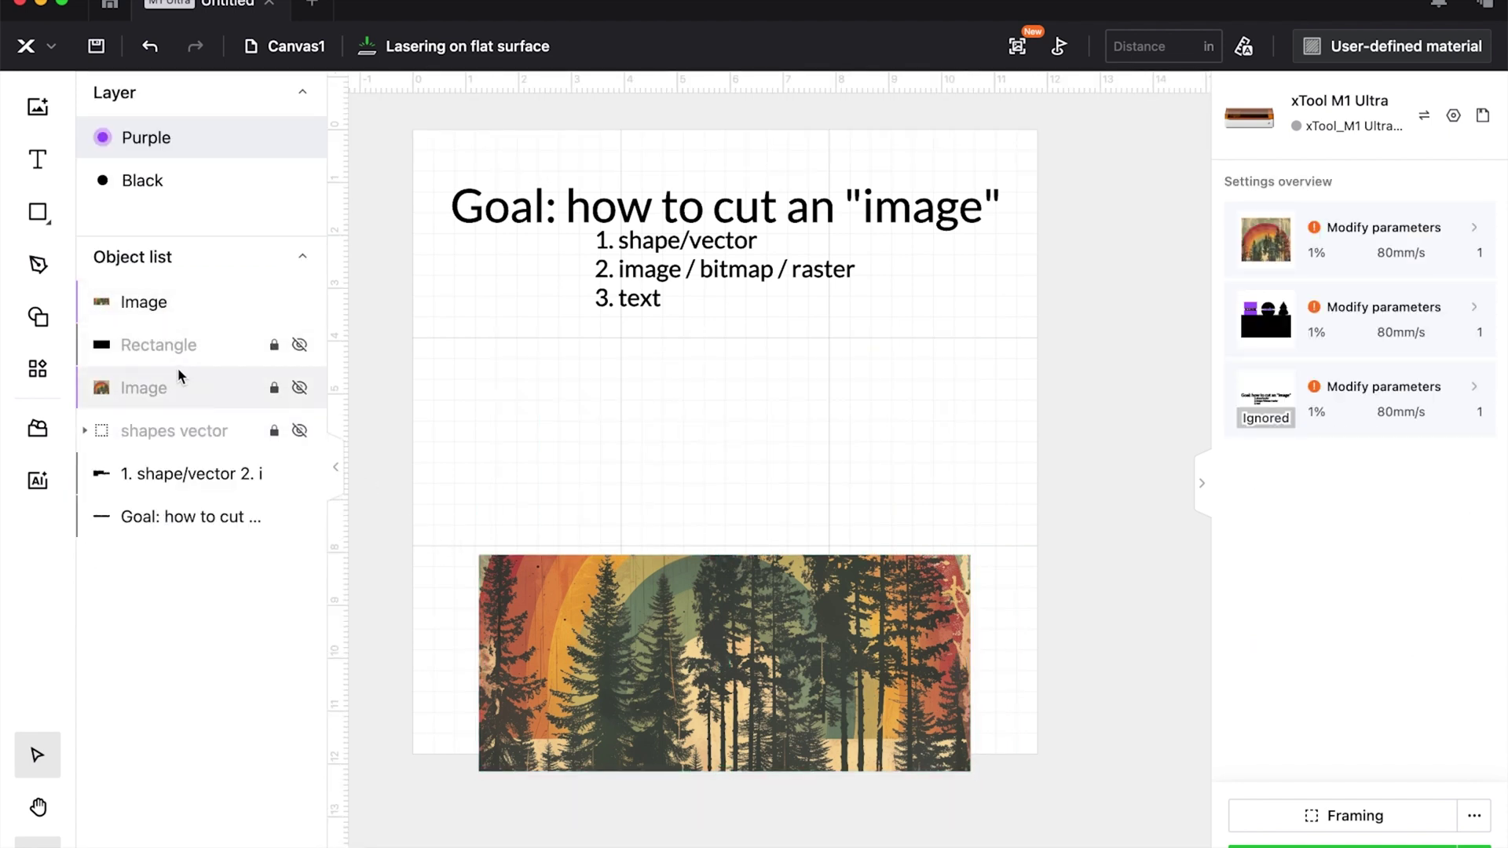
left_click(309, 309)
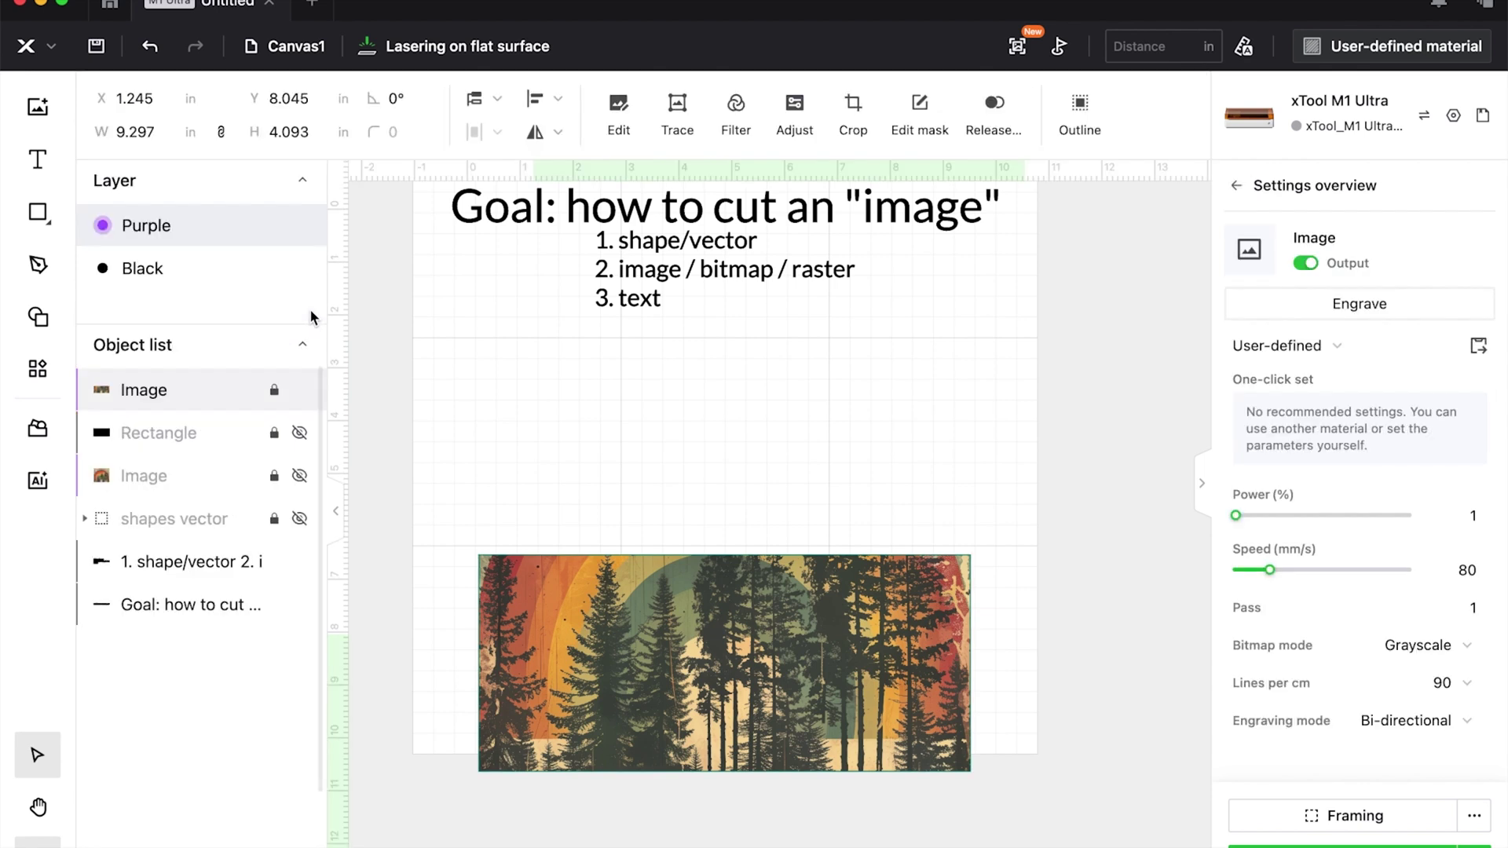
- Hide the masked copy, unhide the rectangle and spare image, and place the rectangle over its upper half
left_click(298, 393)
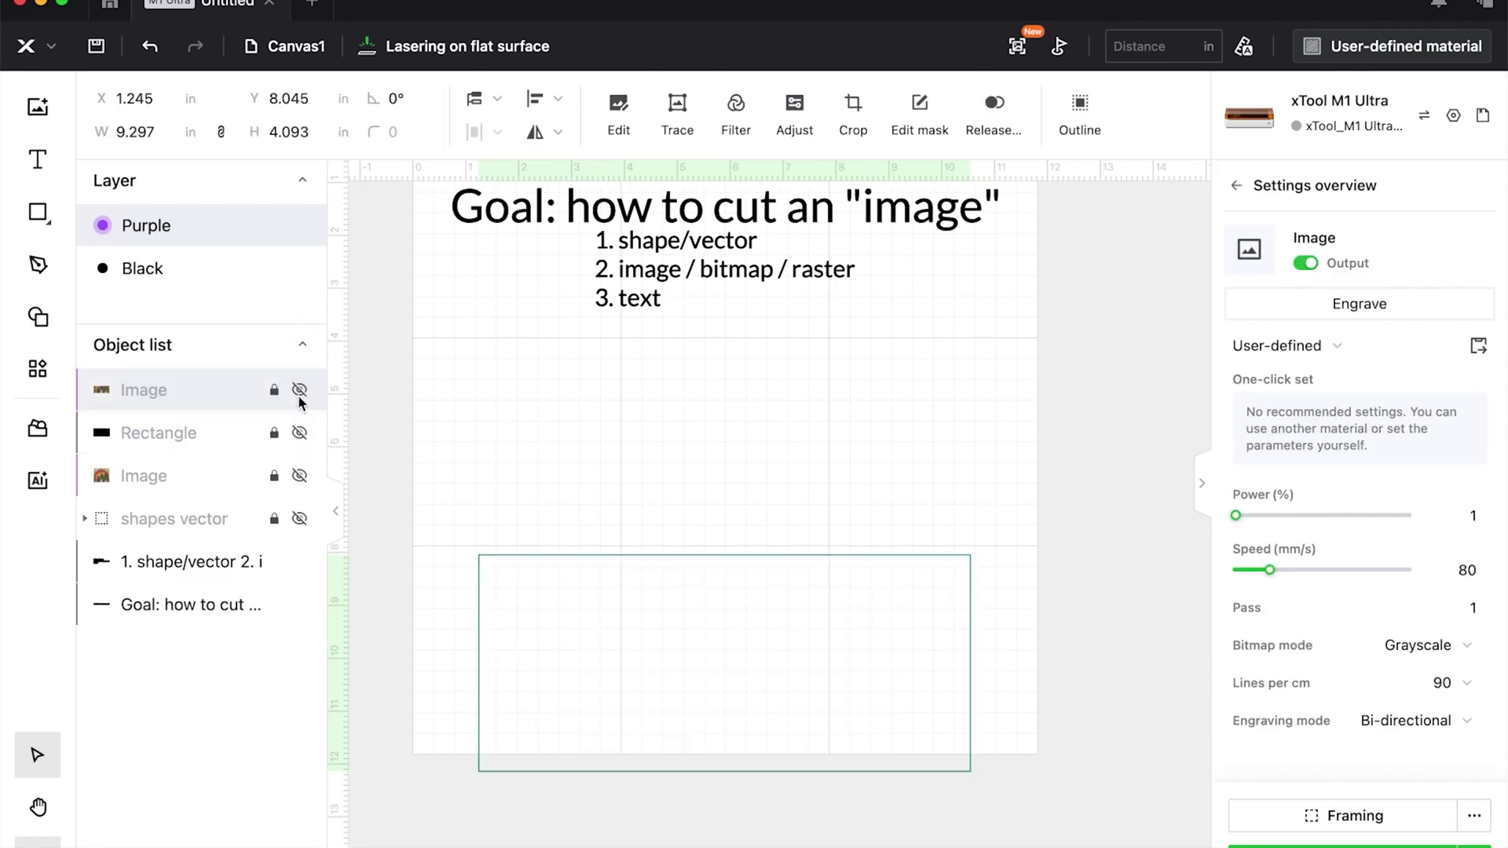
left_click(297, 434)
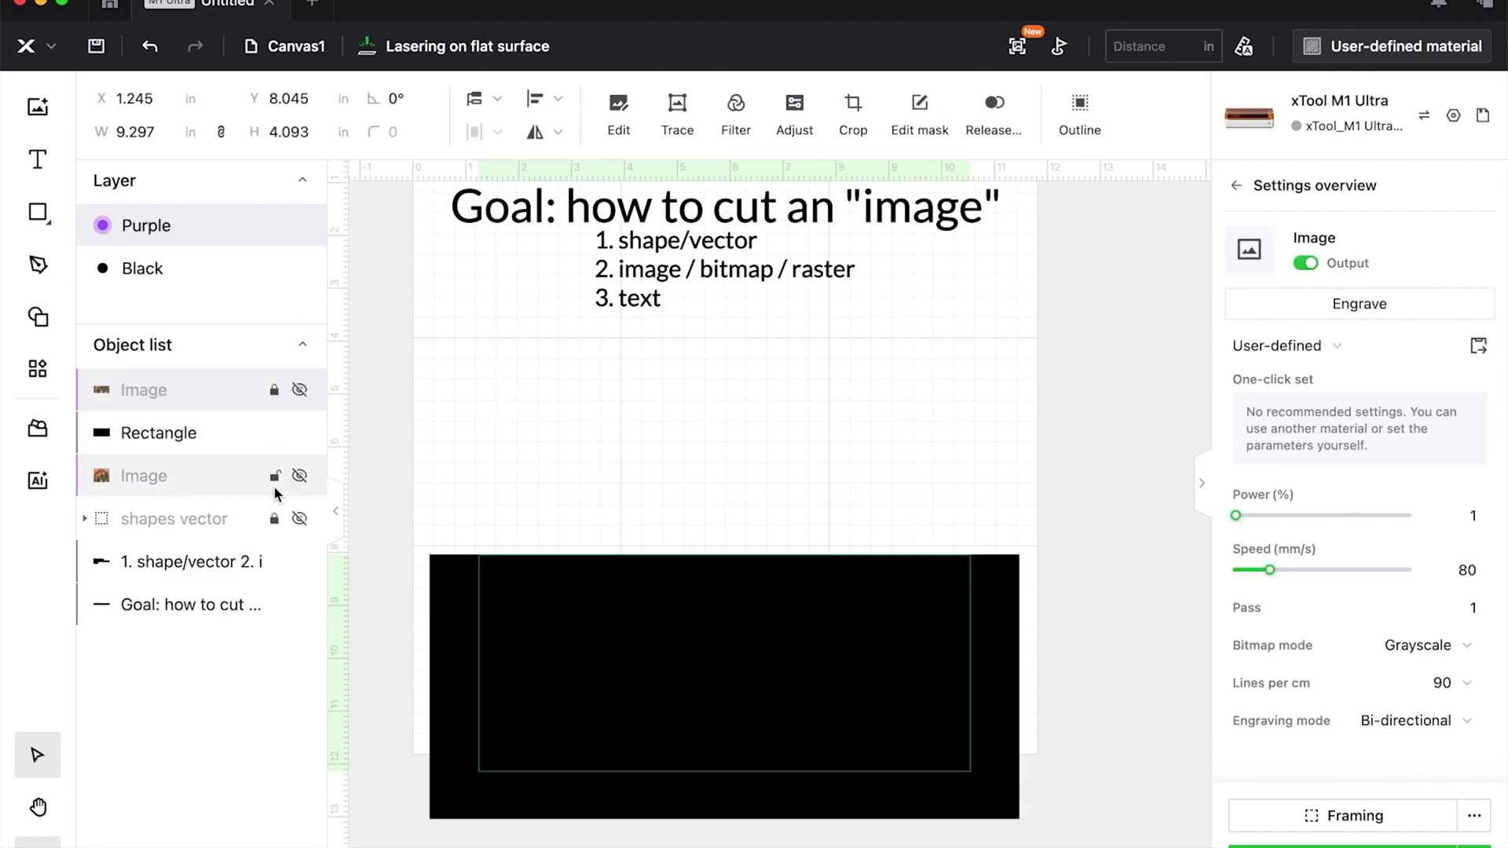
left_click(299, 476)
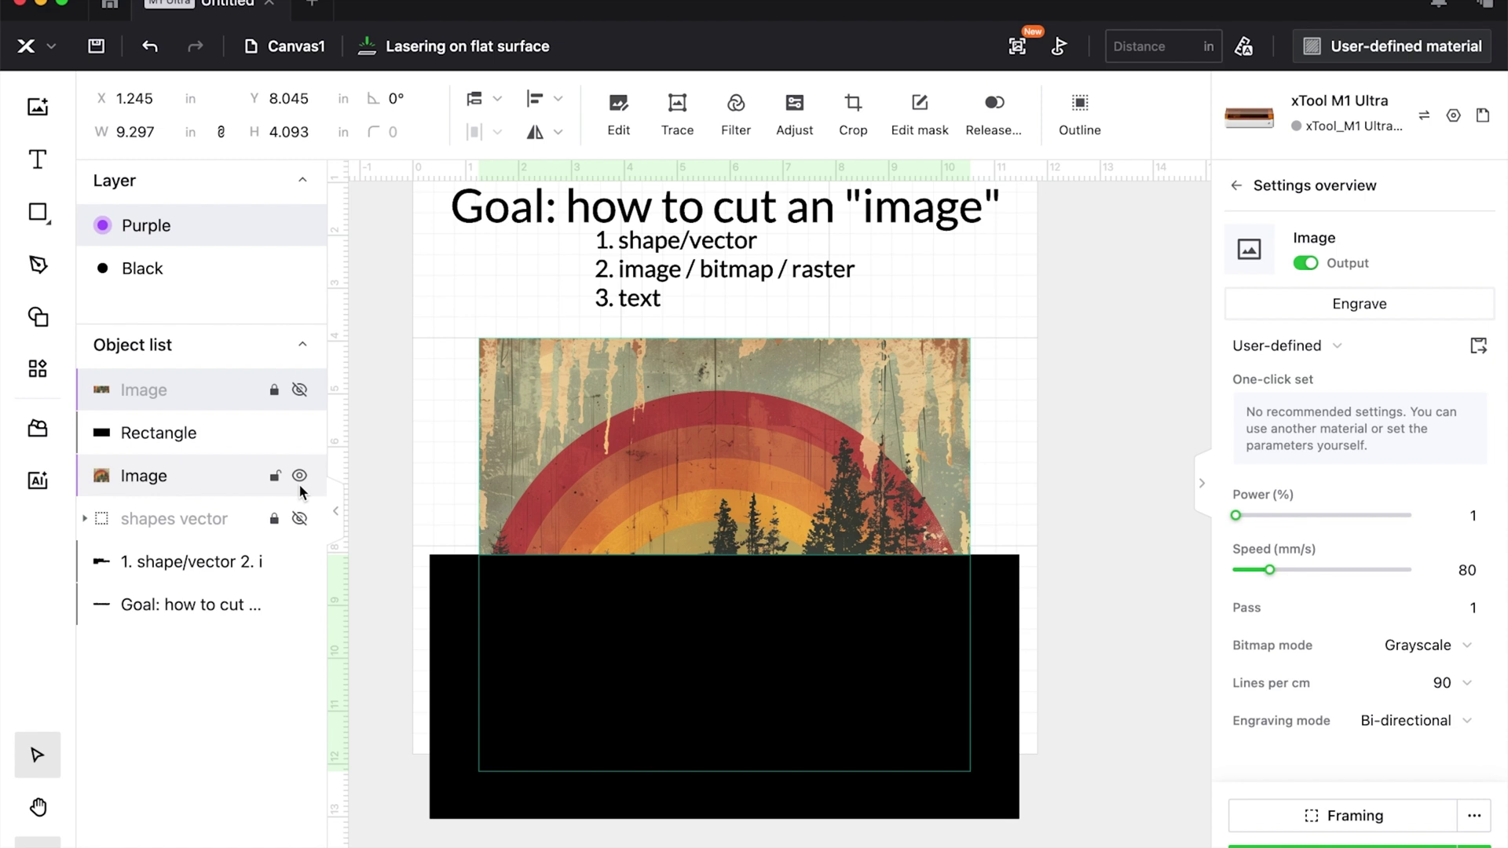
left_click(1042, 698)
left_click_drag(1013, 696, 997, 451)
mouse_move(918, 489)
left_mouse_down()
mouse_move(919, 461)
mouse_move(922, 478)
left_mouse_up()
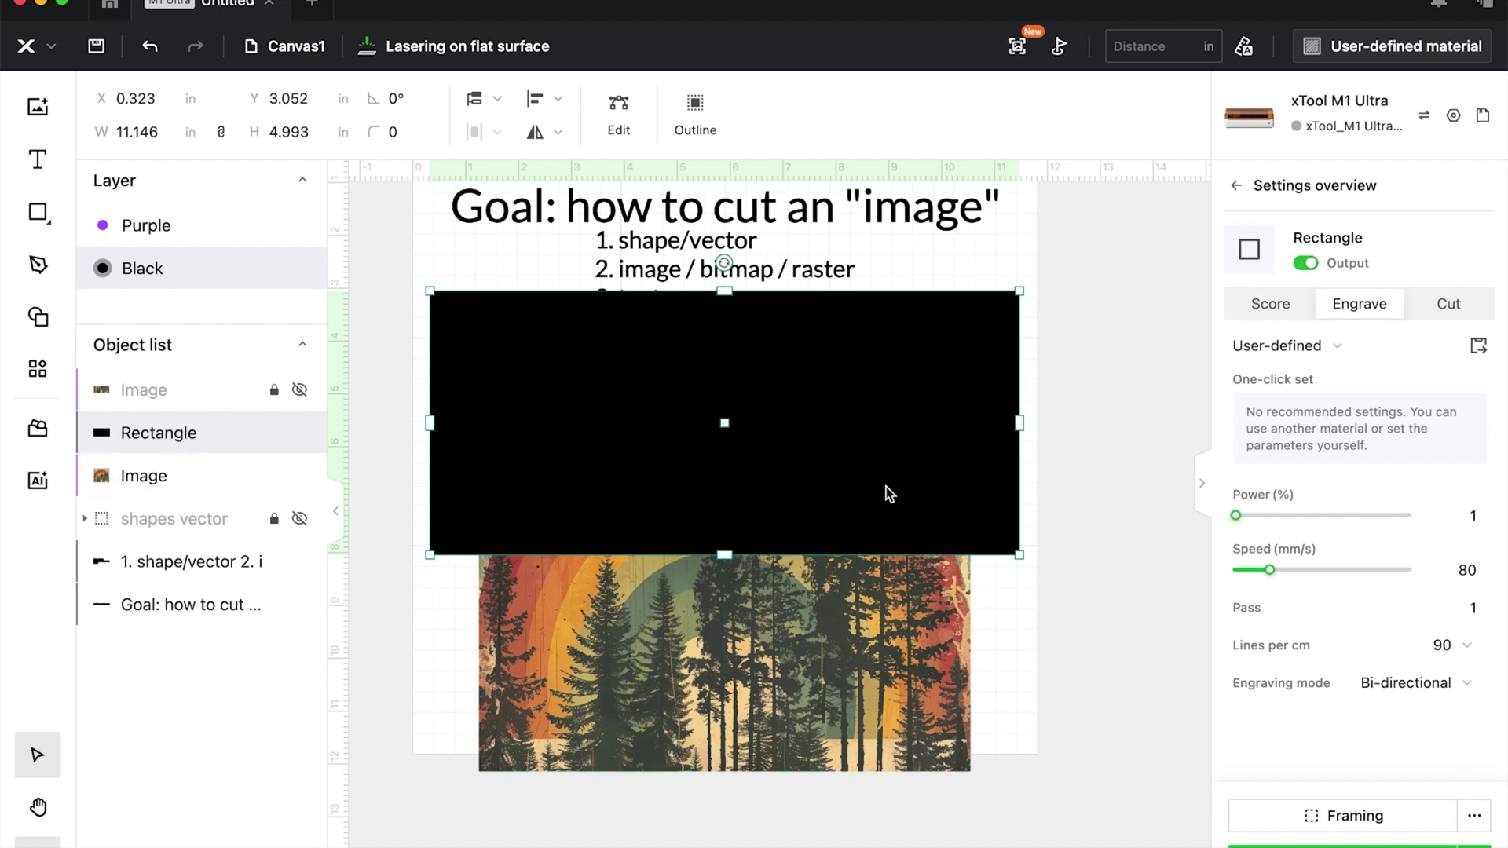
- Clip the image to the rectangle, leaving the upper rainbow band at about 9.3 × 4.1 in
left_click(888, 594, "shift")
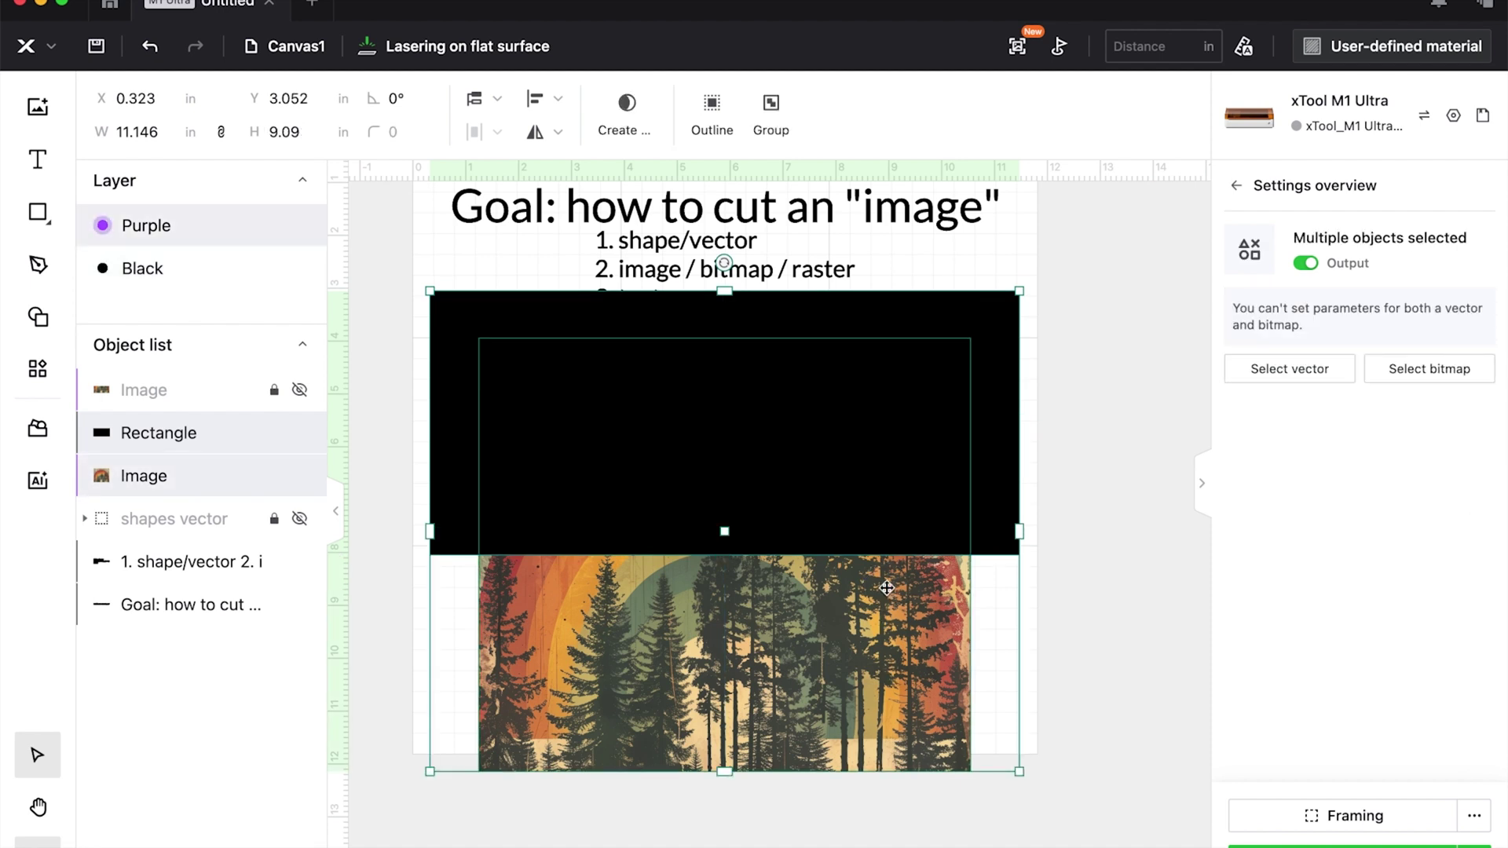
left_click(633, 104)
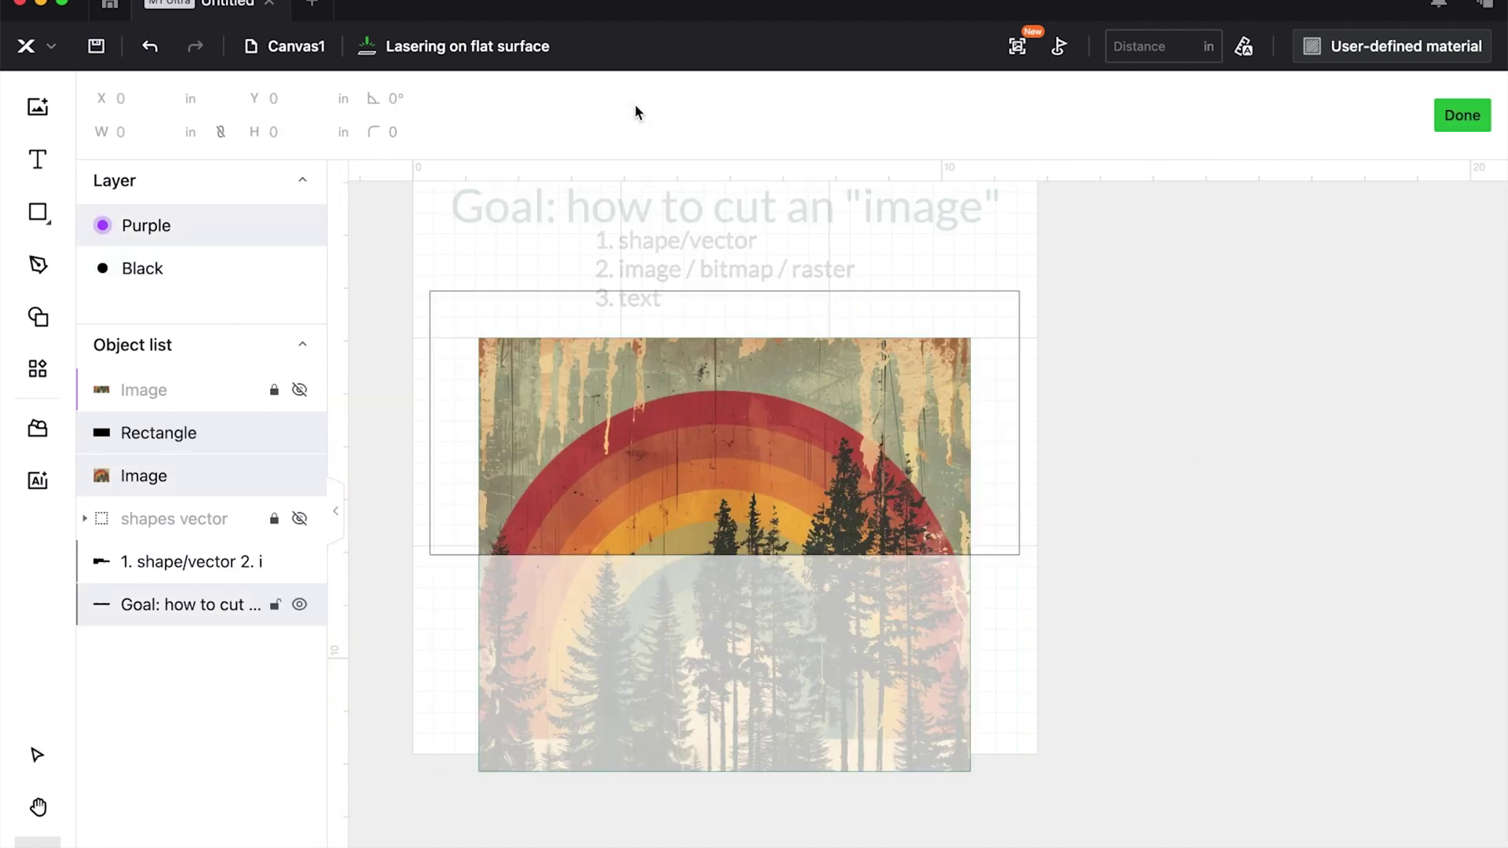
left_click(1468, 109)
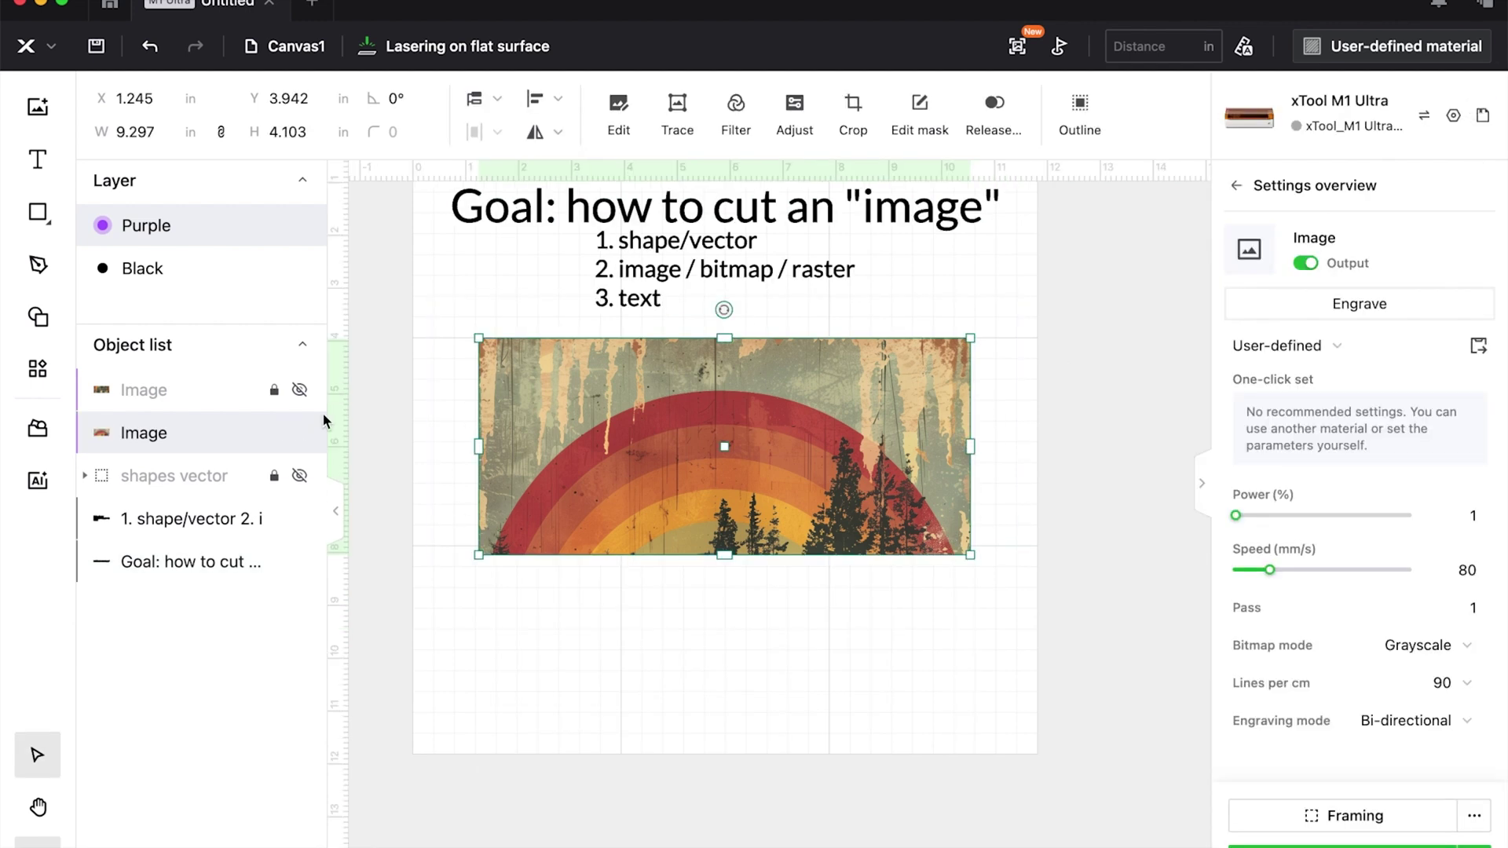
- Unhide the second image and nudge the lower image half down twice to open a gap
left_click(301, 390)
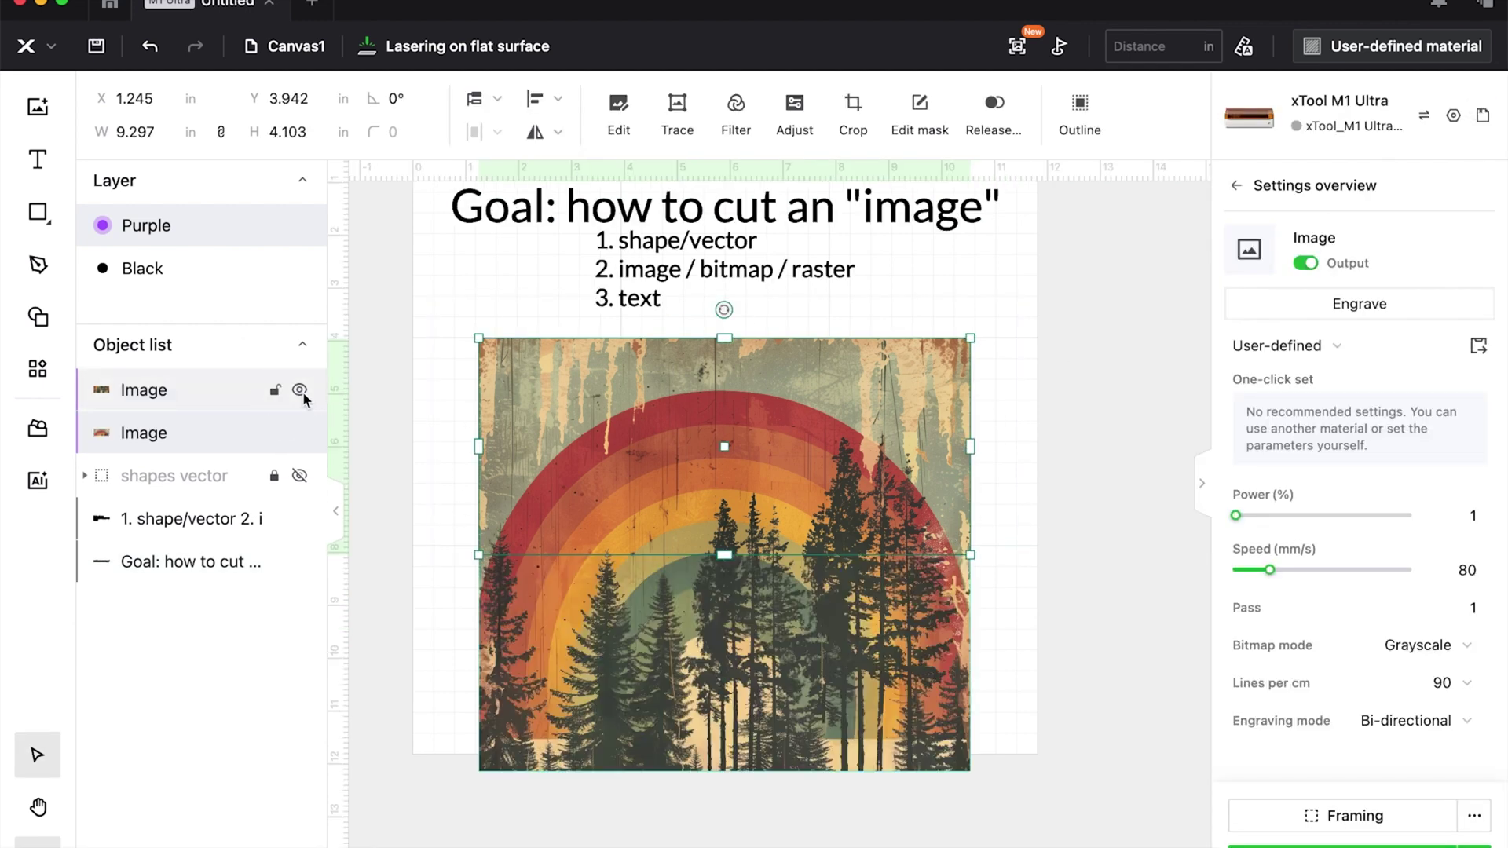
left_click(369, 585)
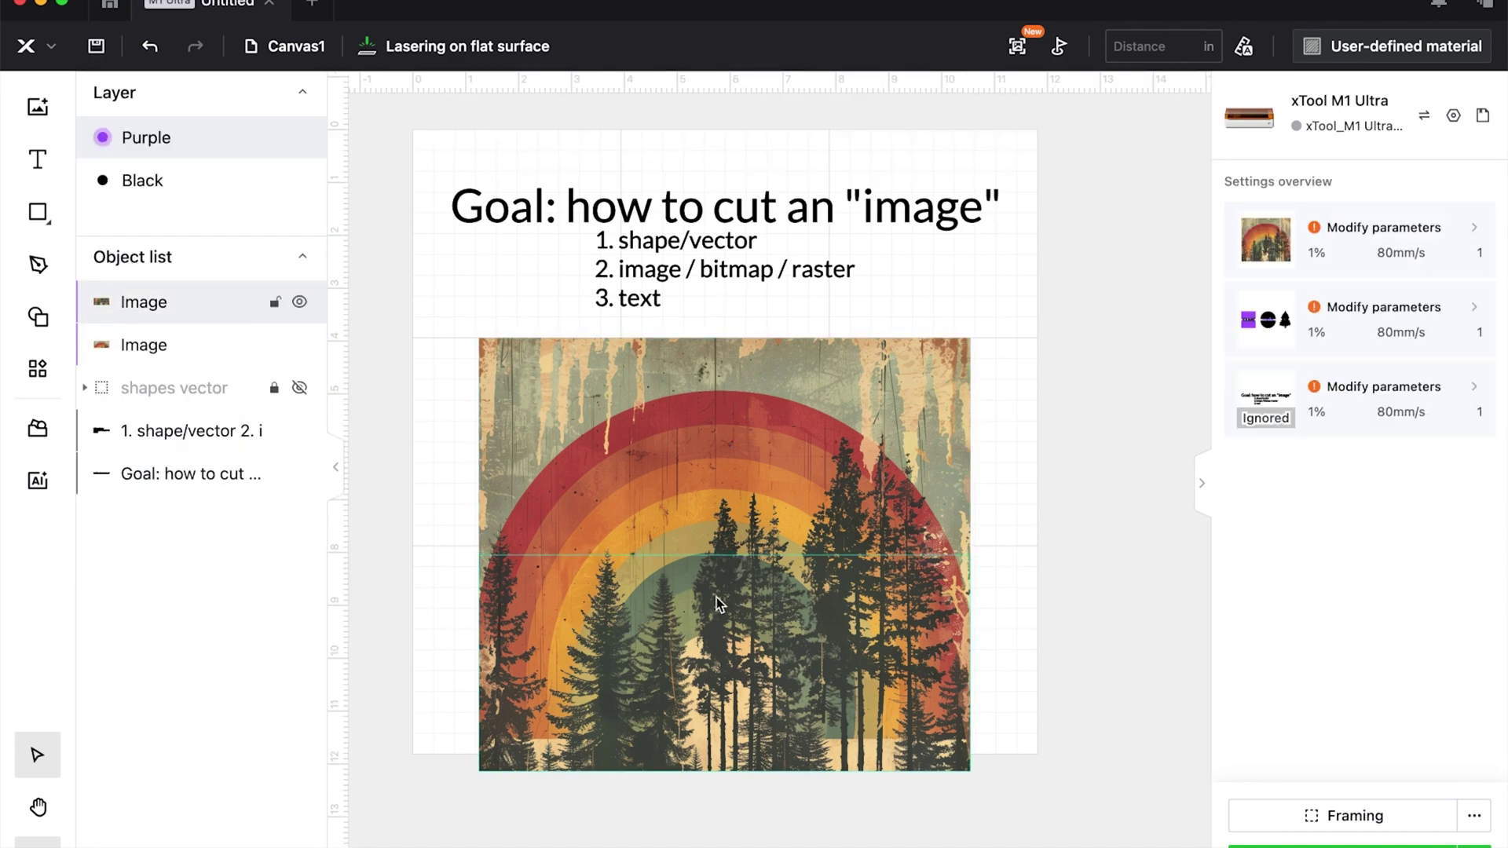
left_click(157, 299)
key("Down")
key("Down")
key("Down")
key("Down")
key("Down")
key("Down")
key("Down")
key("Down")
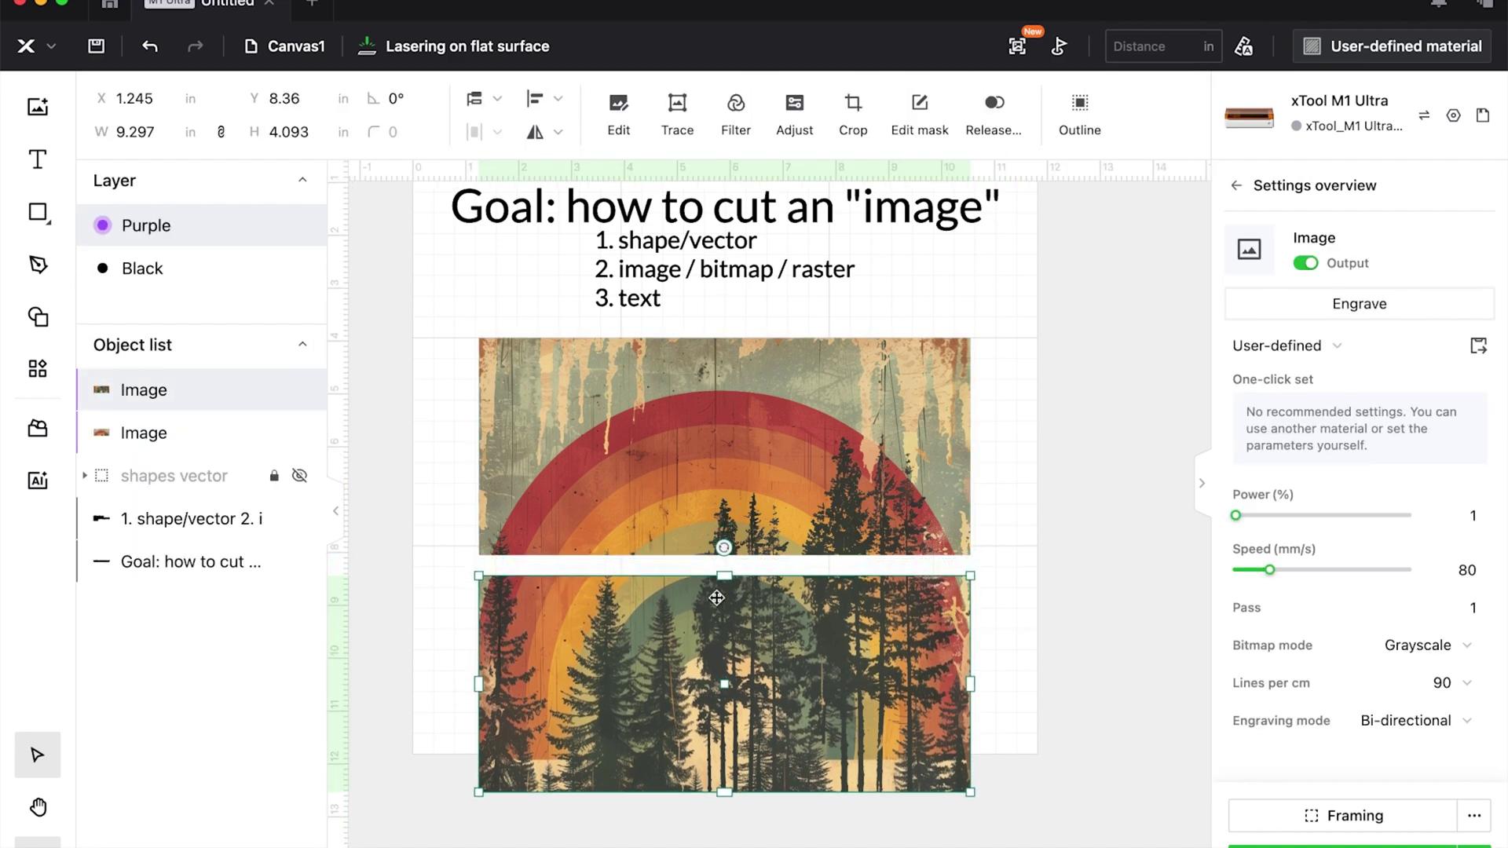
key("Down")
key("Down")
key("Down")
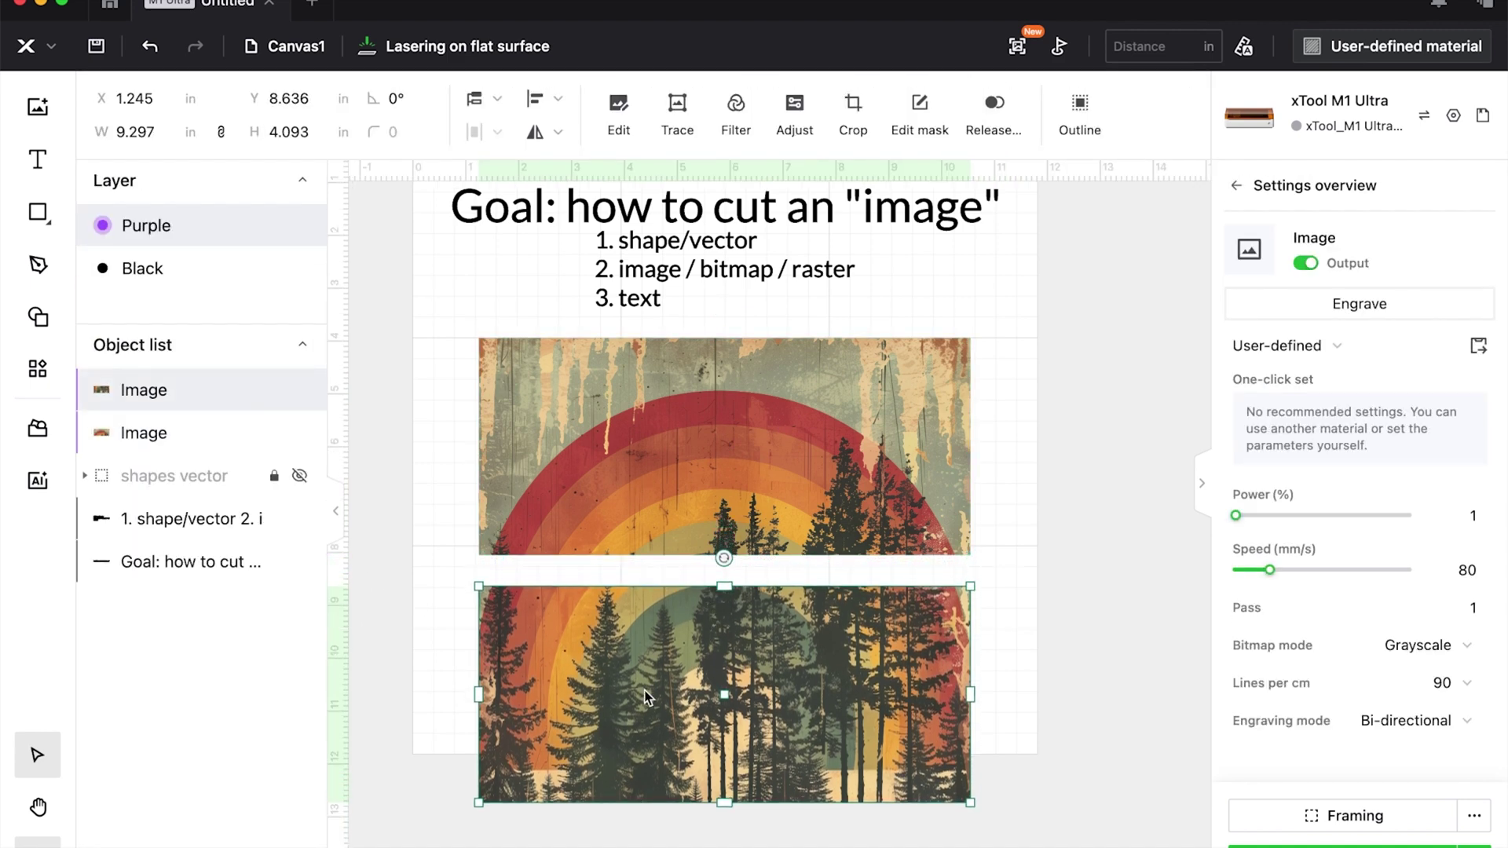
- Group both image halves as 'image bitmap', then lock and hide the group
left_click(404, 475)
left_click_drag(403, 475, 648, 677)
key("super+g")
double_click(145, 390)
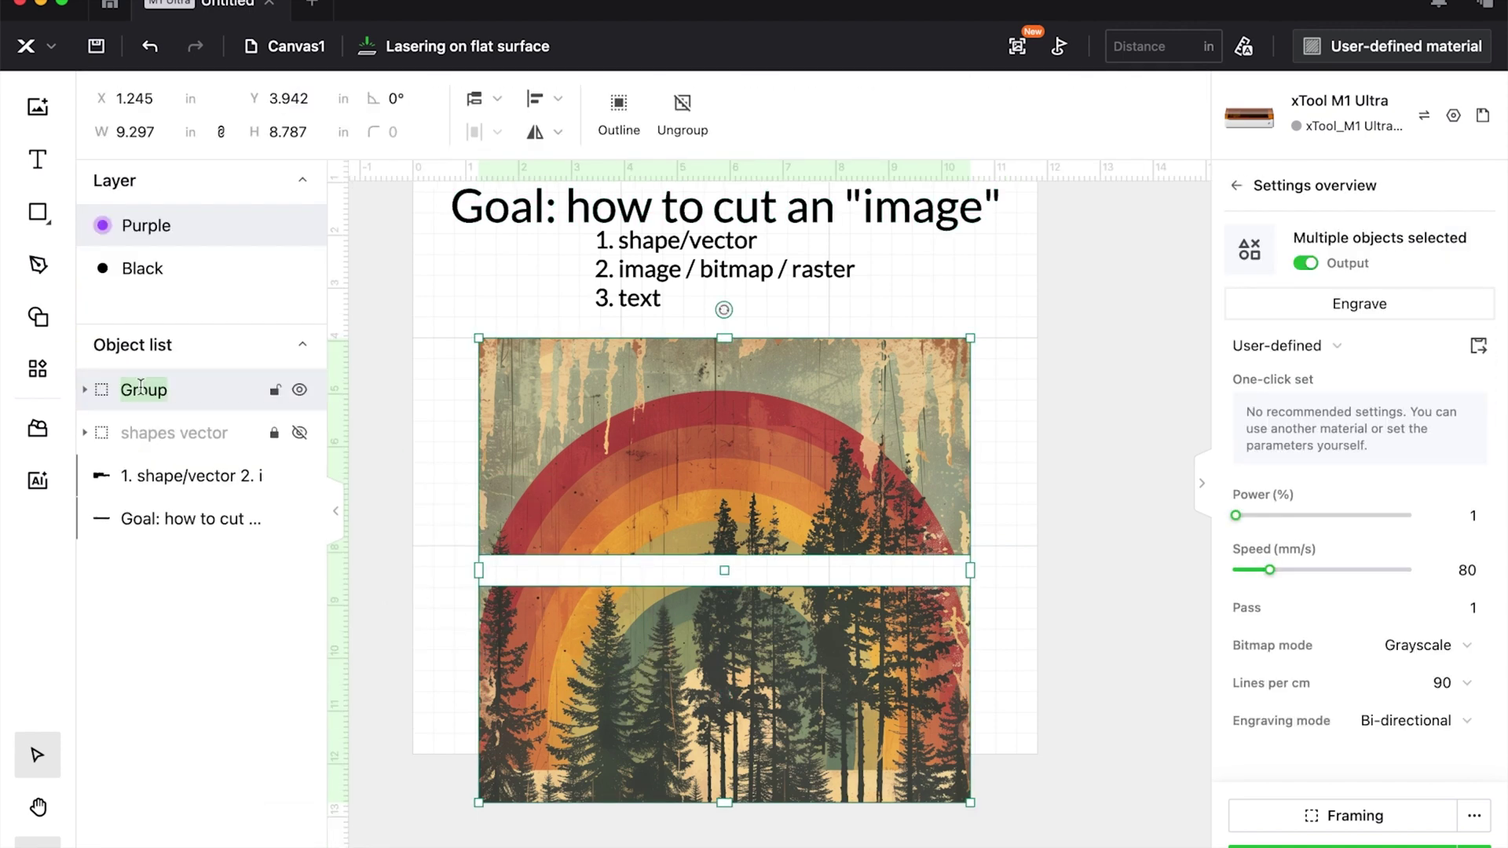
type("image bitmap")
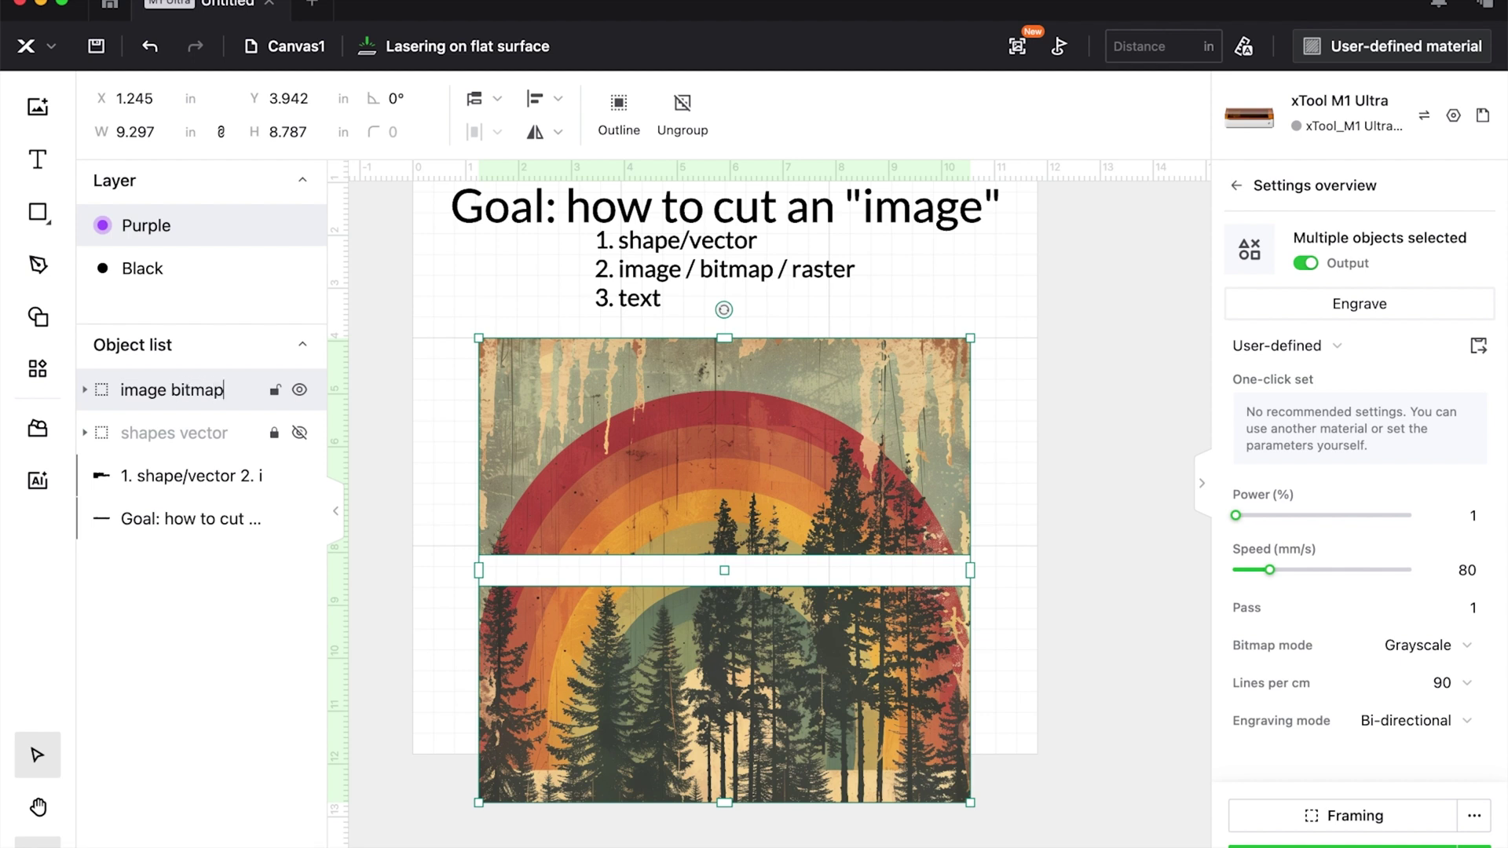
key("Return")
left_click(274, 390)
left_click(299, 389)
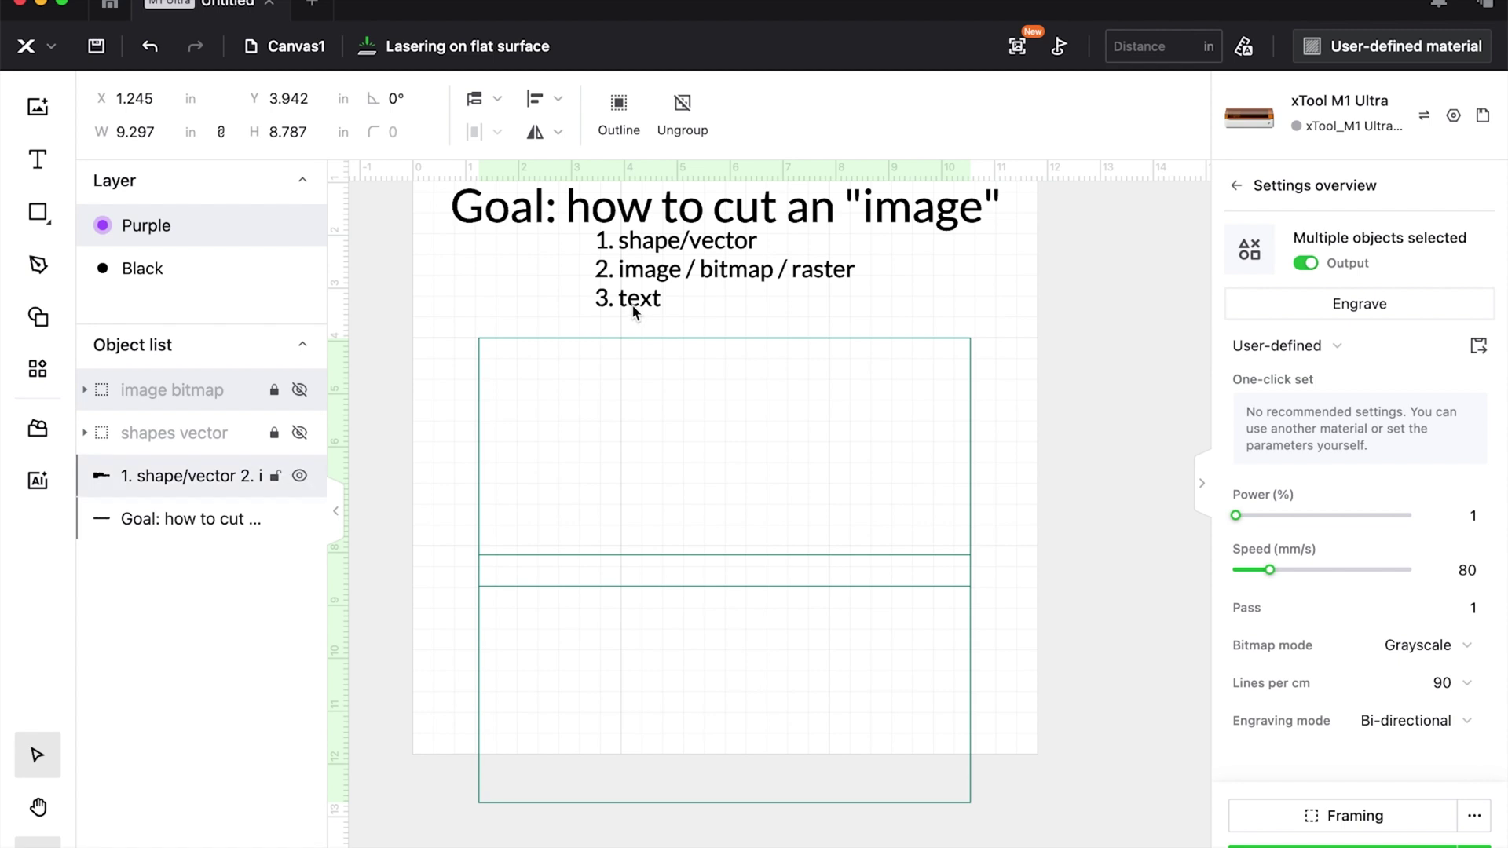
left_click(541, 314)
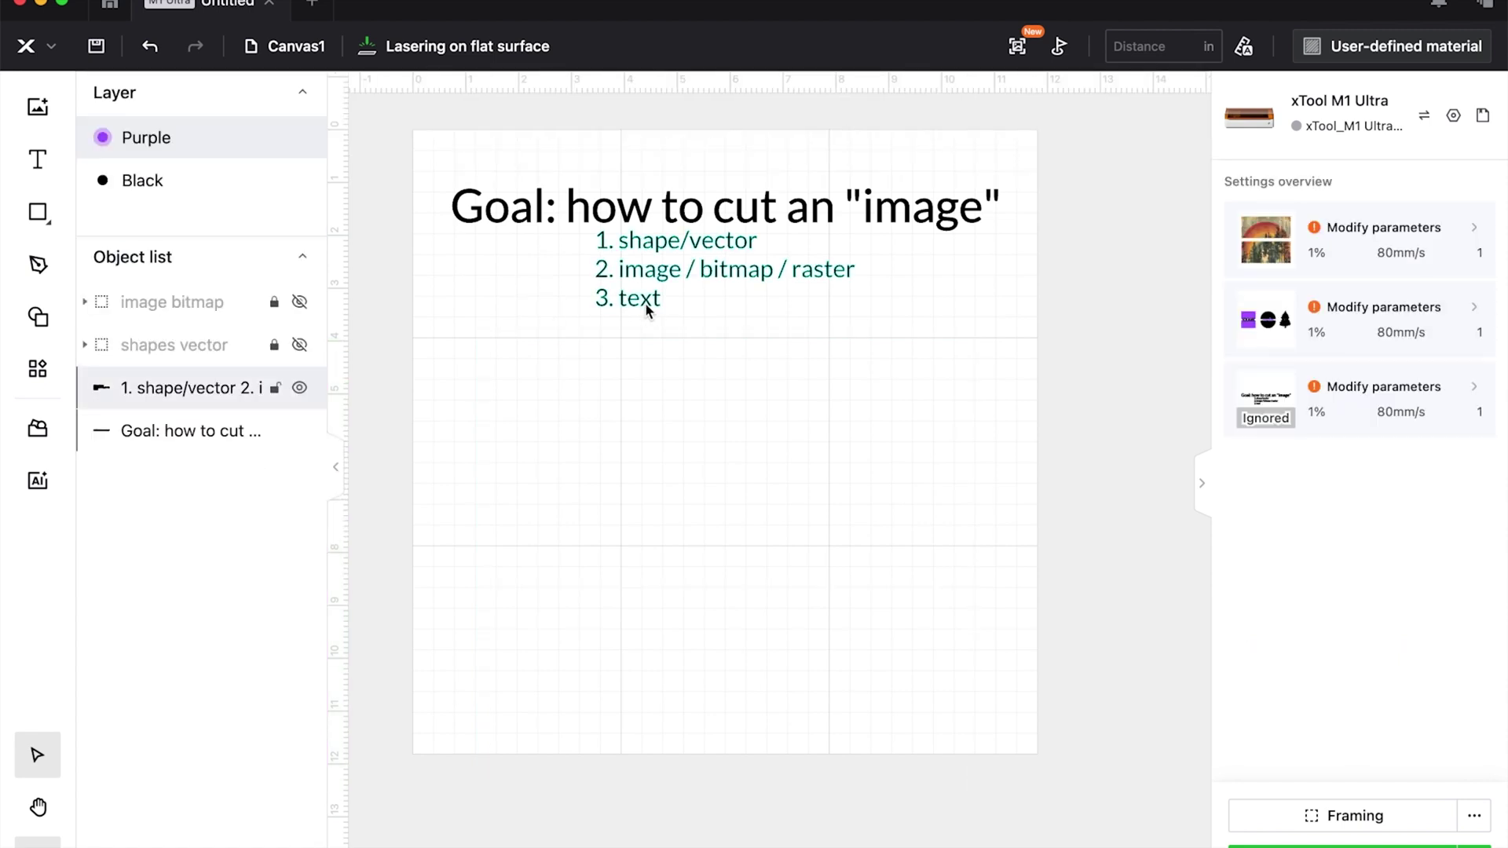
- Add a text object near the page centre reading MOM
key("t")
left_click(577, 505)
type("MO<")
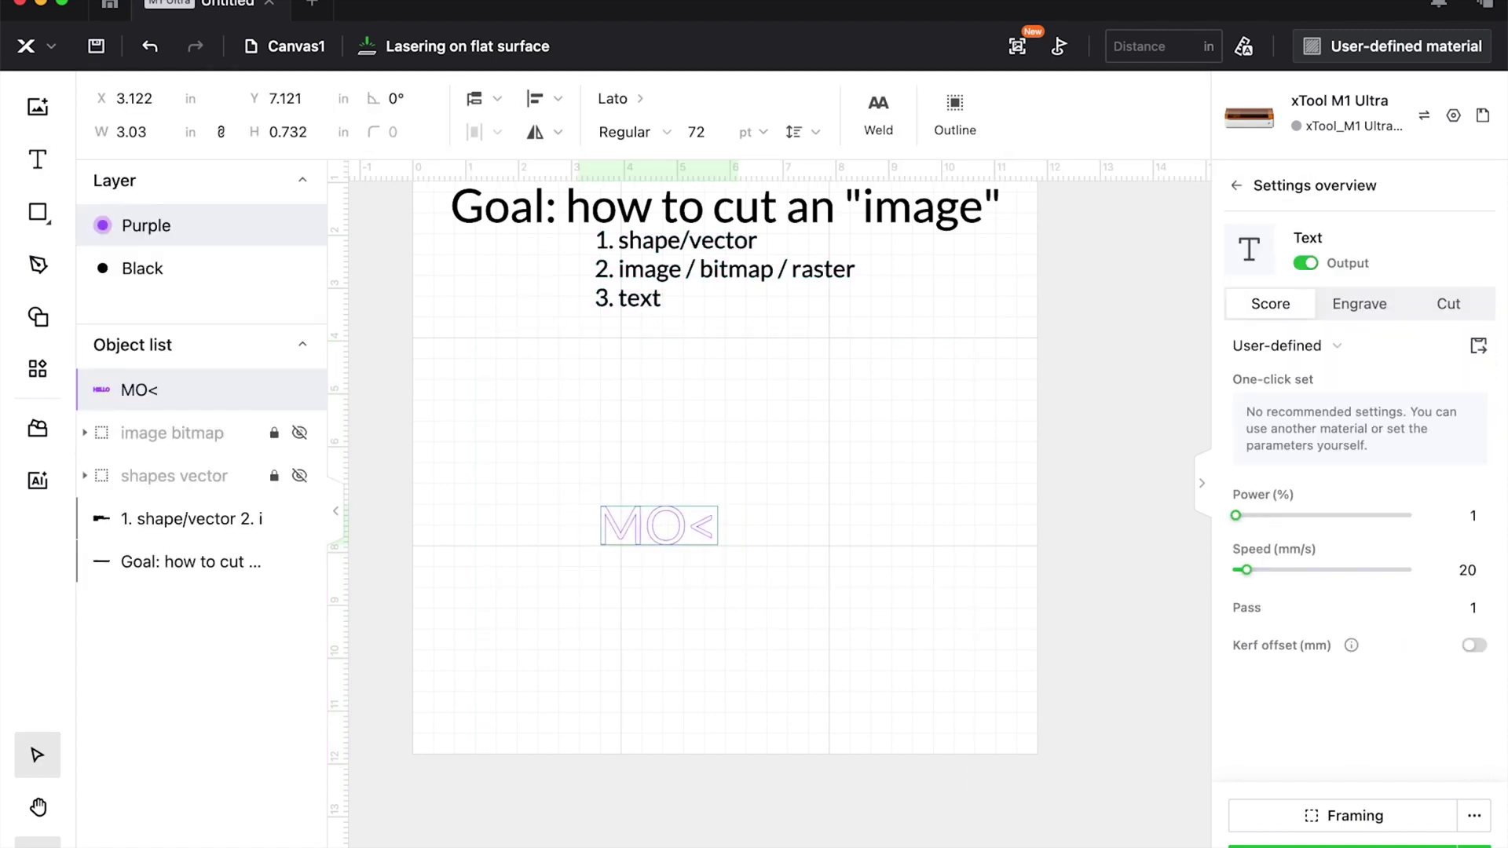
key("BackSpace")
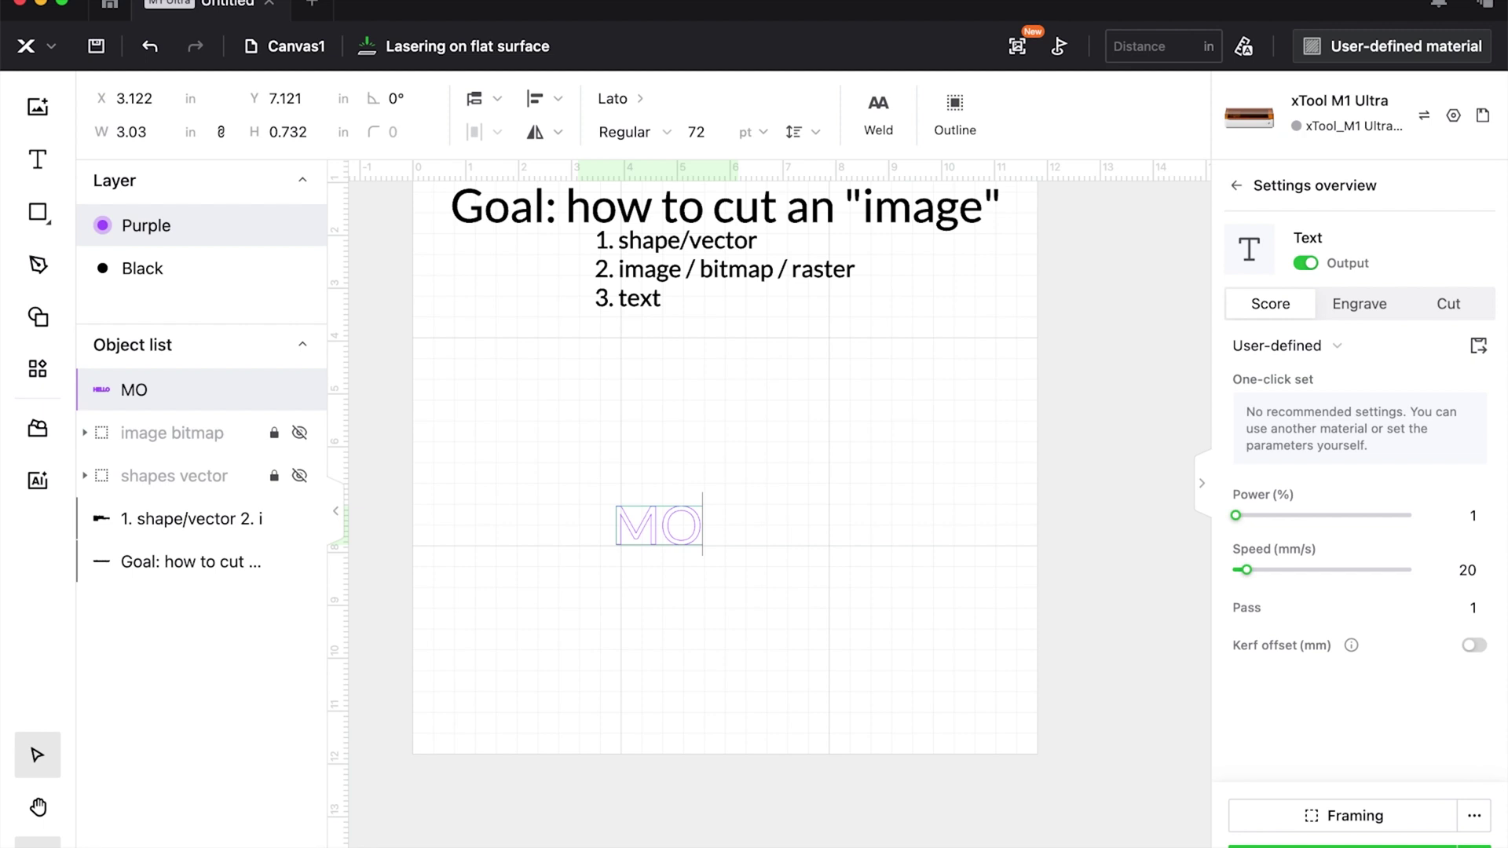
type("M")
key("Escape")
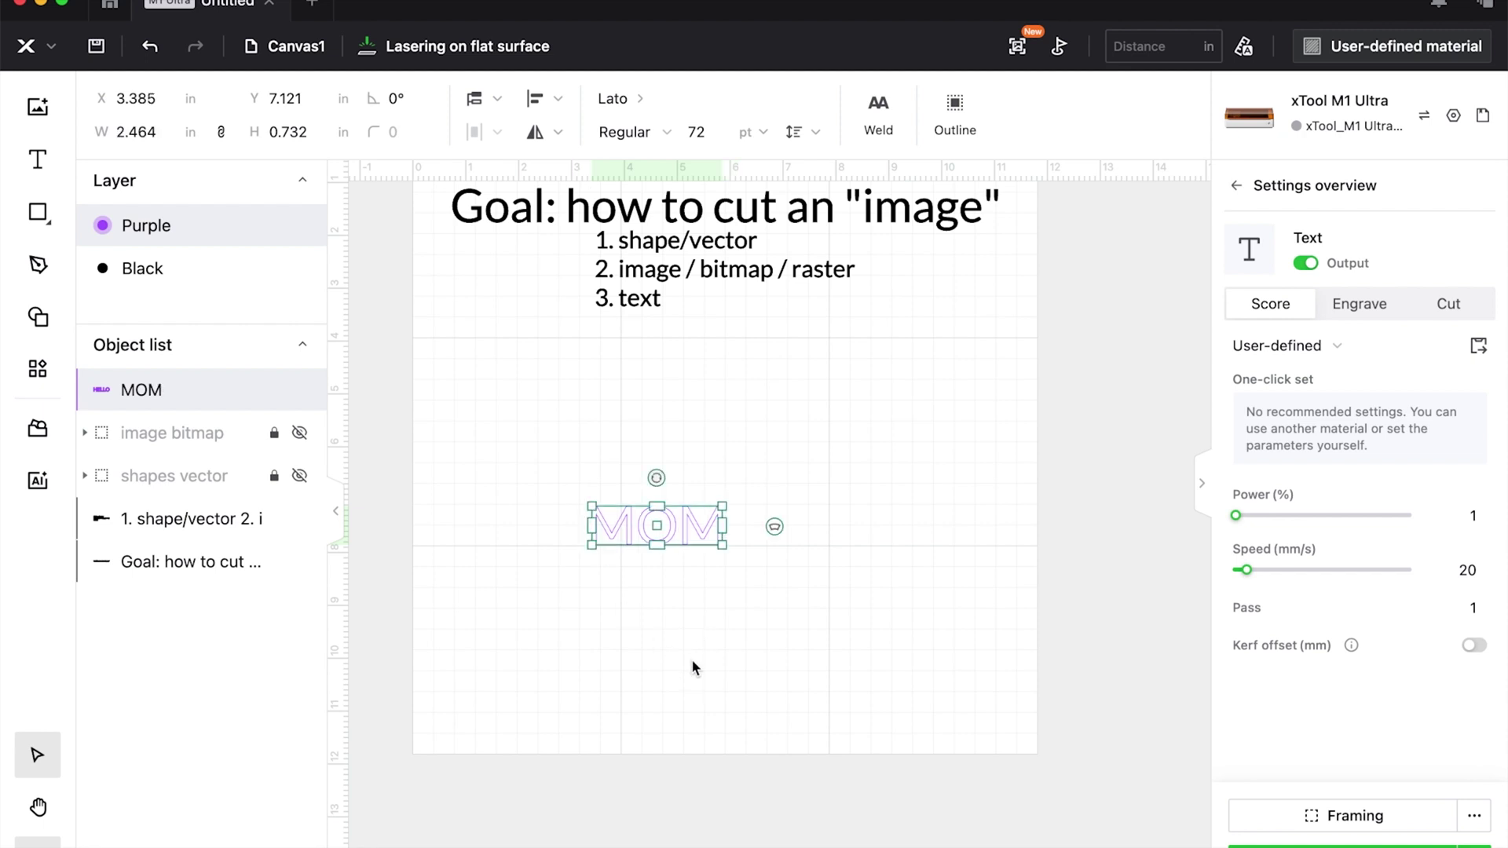
- Make MOM Cooper Black, engraved on the Black layer, enlarged to 12.537 × 3.45 in
left_click(636, 94)
type("coop")
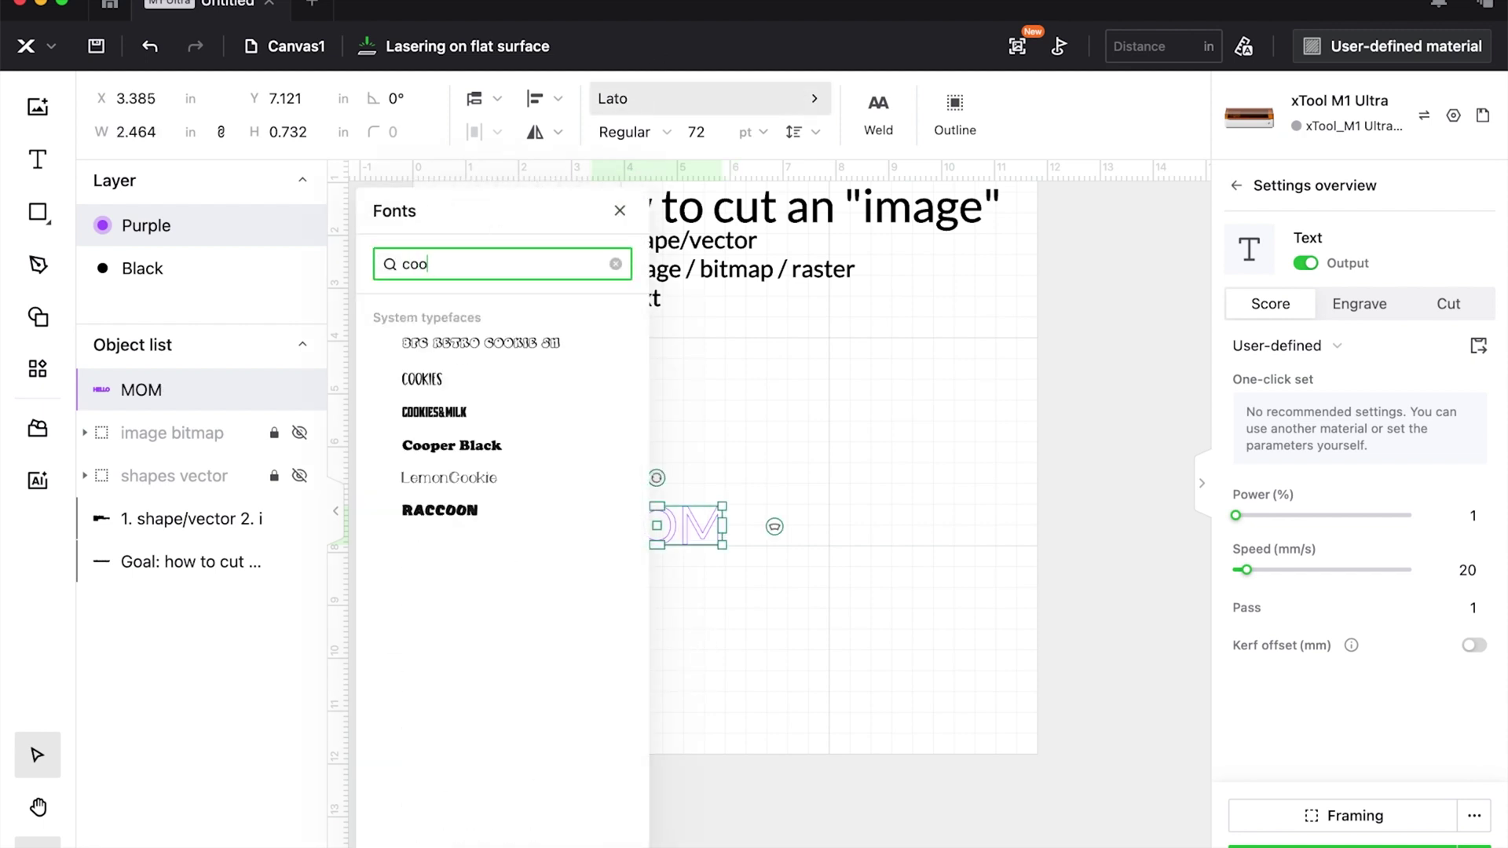
left_click(451, 340)
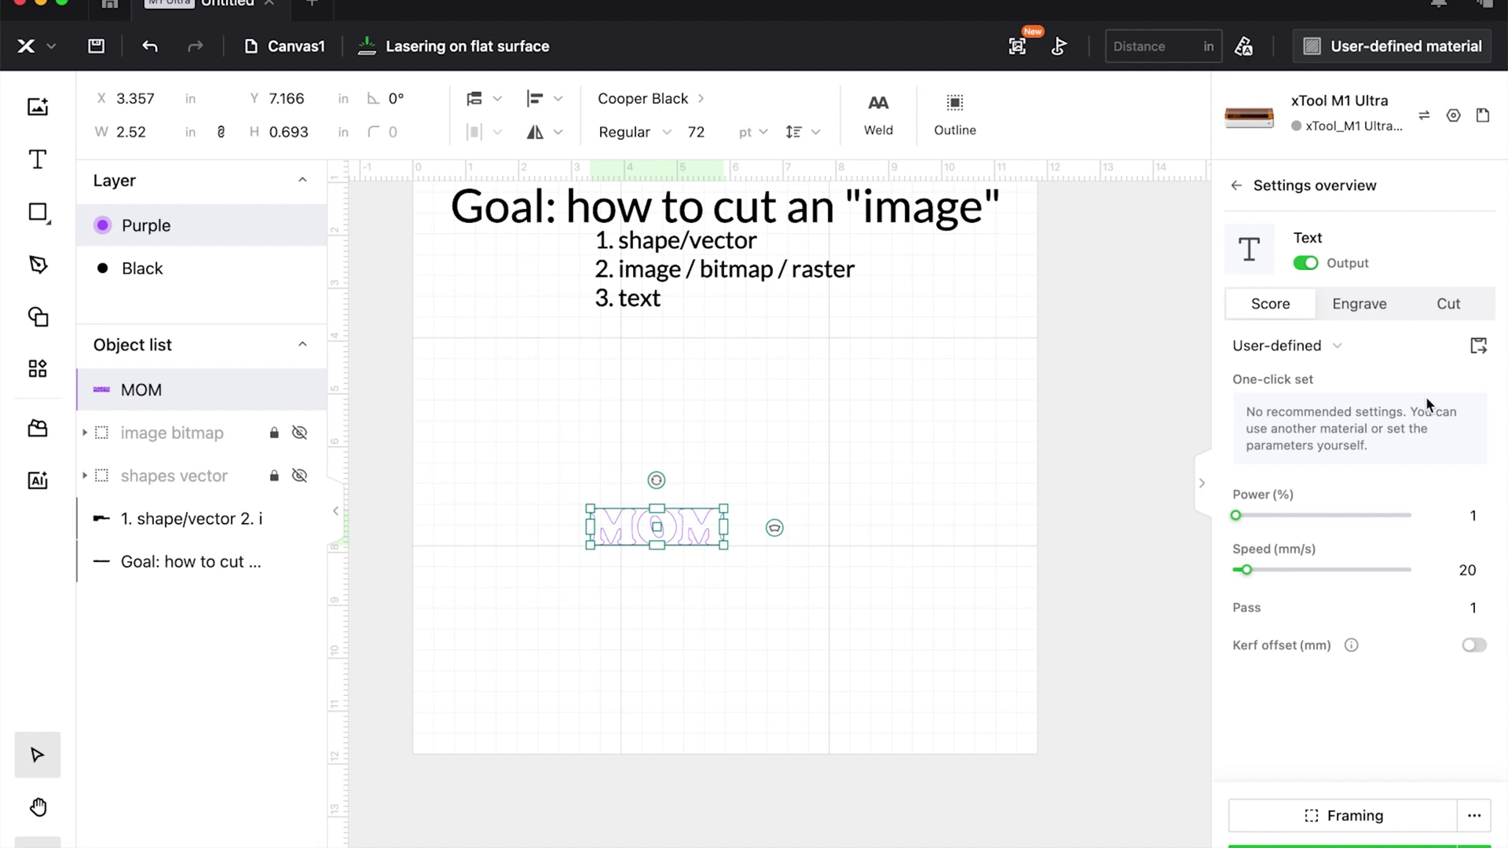
left_click(1375, 304)
right_click(664, 526)
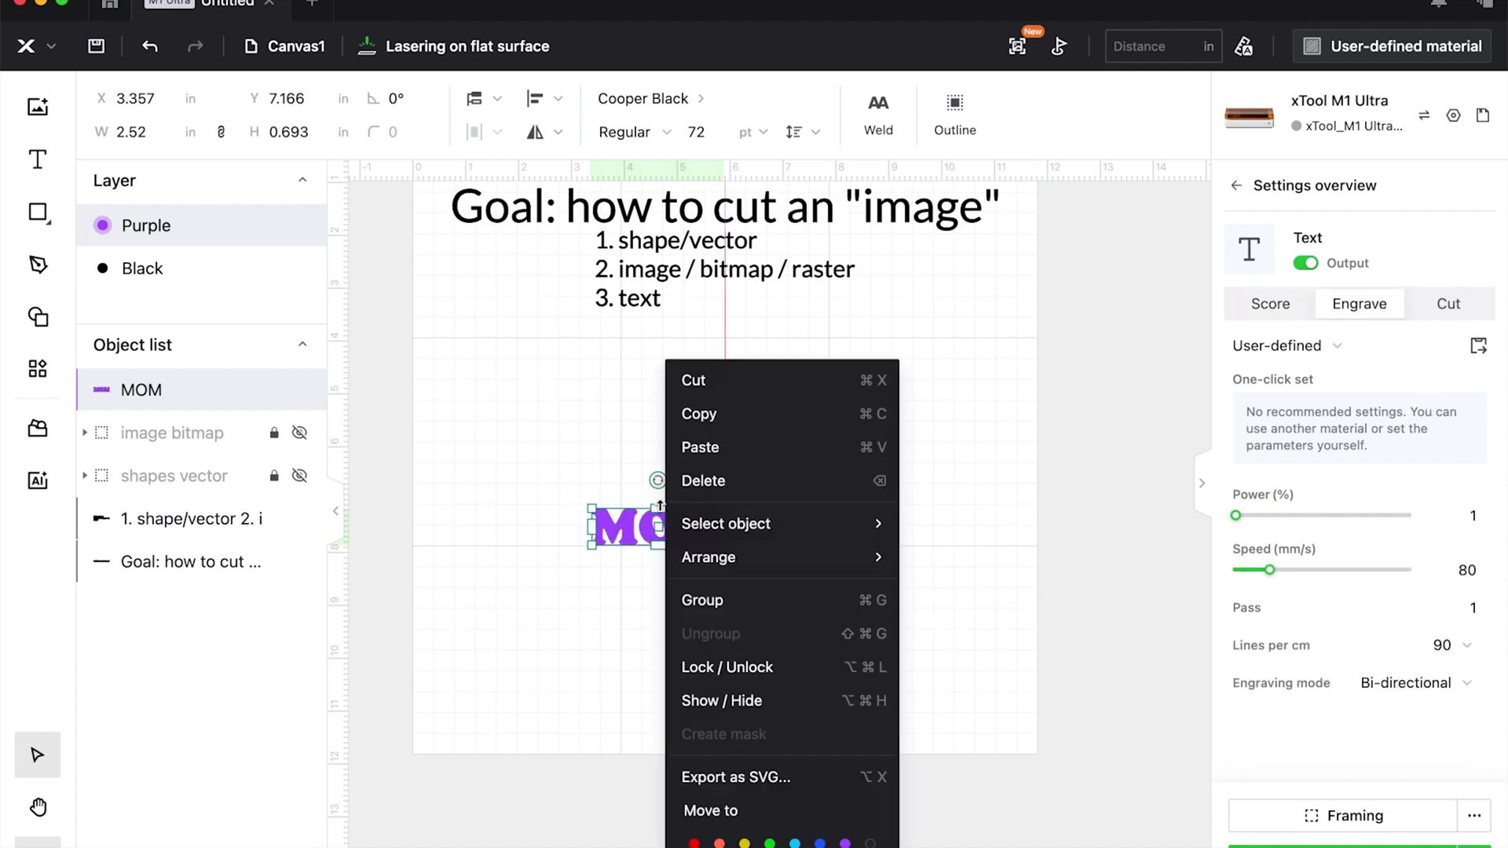
left_click(870, 842)
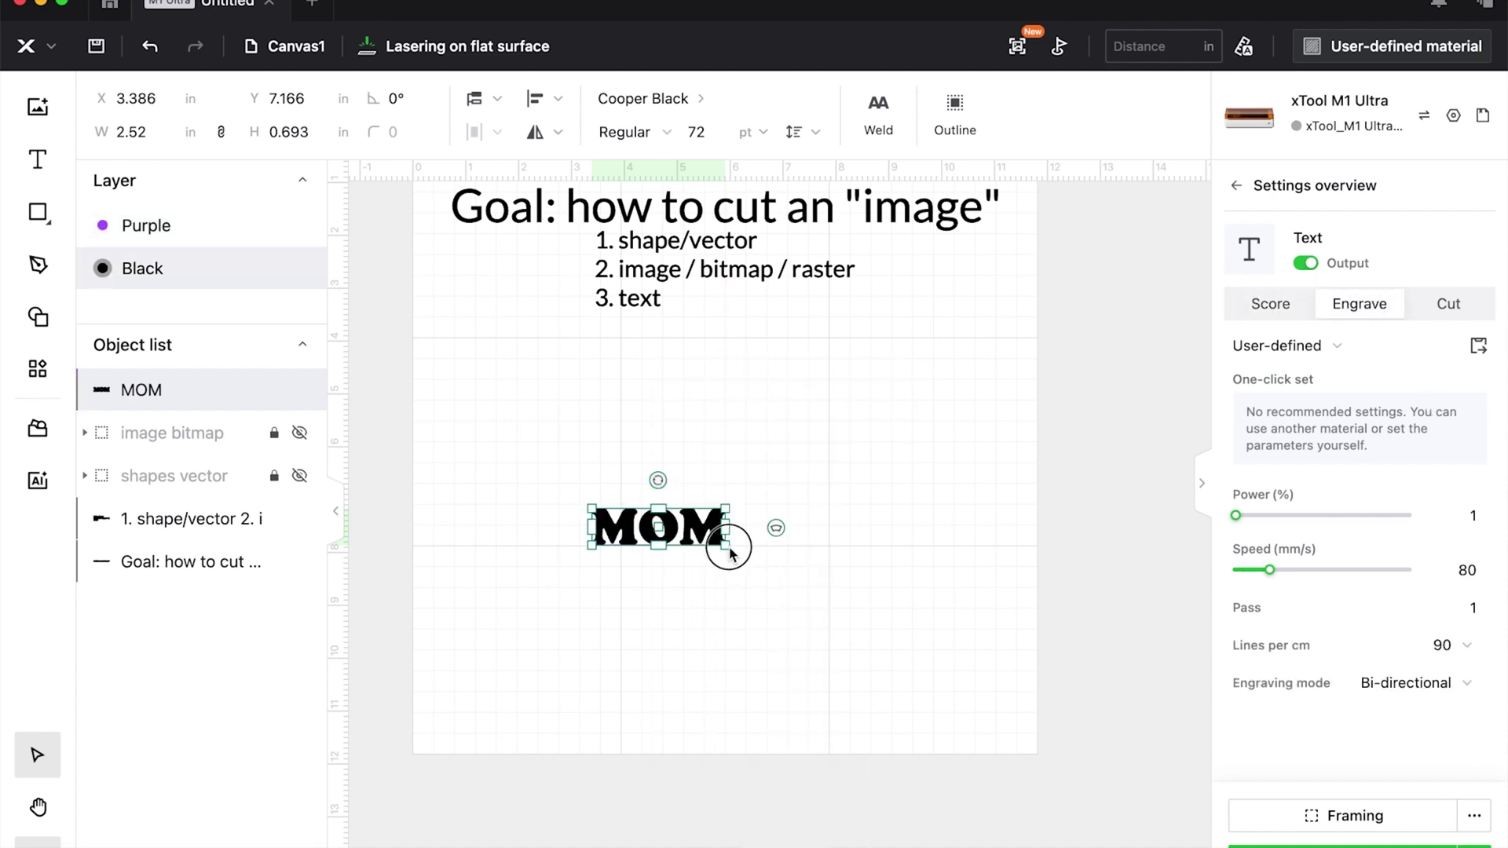
left_click_drag(724, 544, 979, 690)
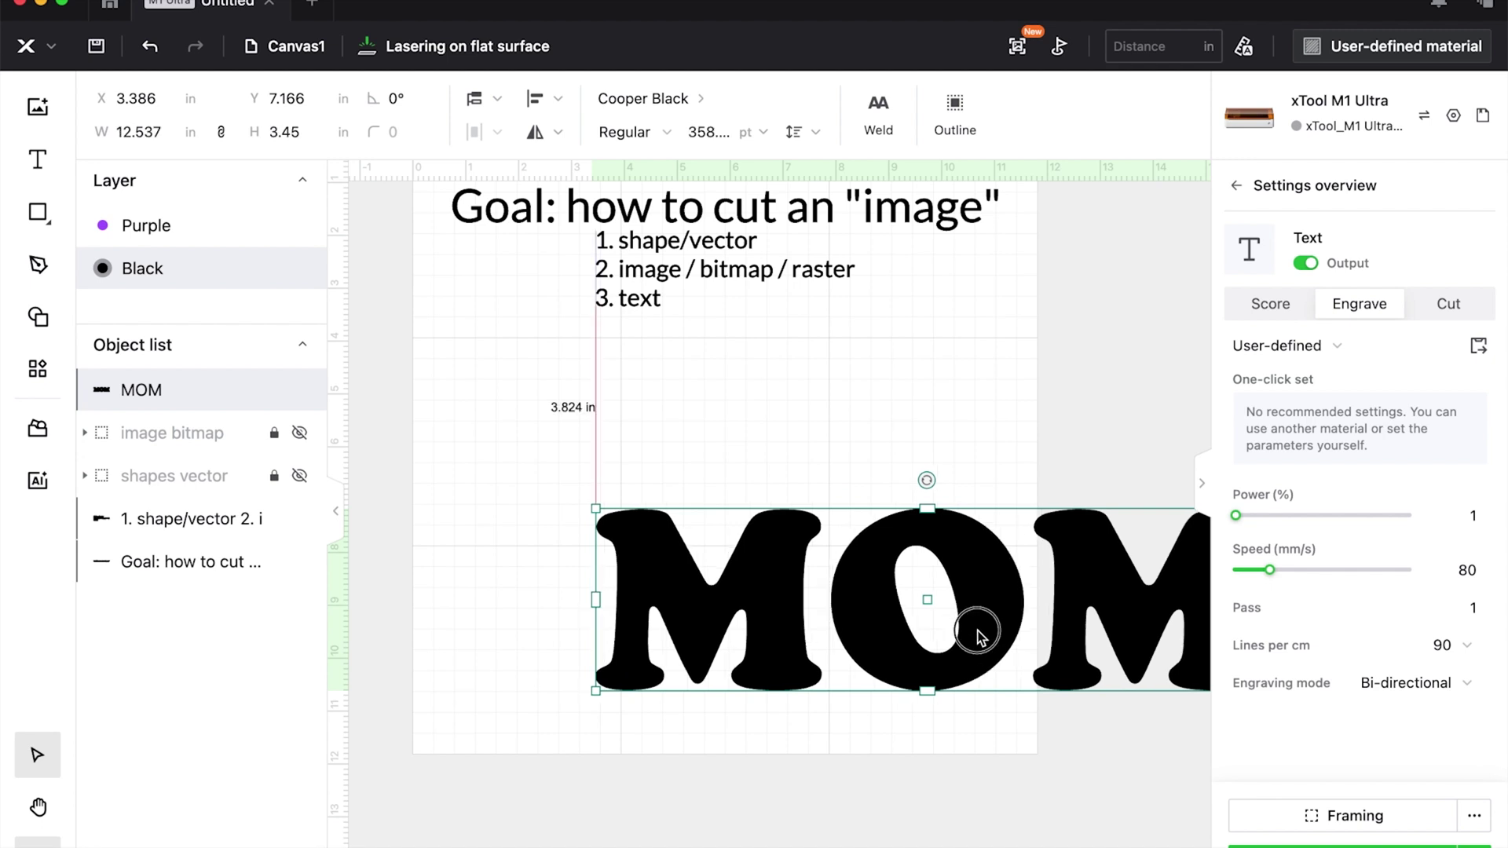
left_click_drag(976, 629, 786, 485)
- Duplicate the MOM text and centre the two copies vertically on each other
left_click(833, 696)
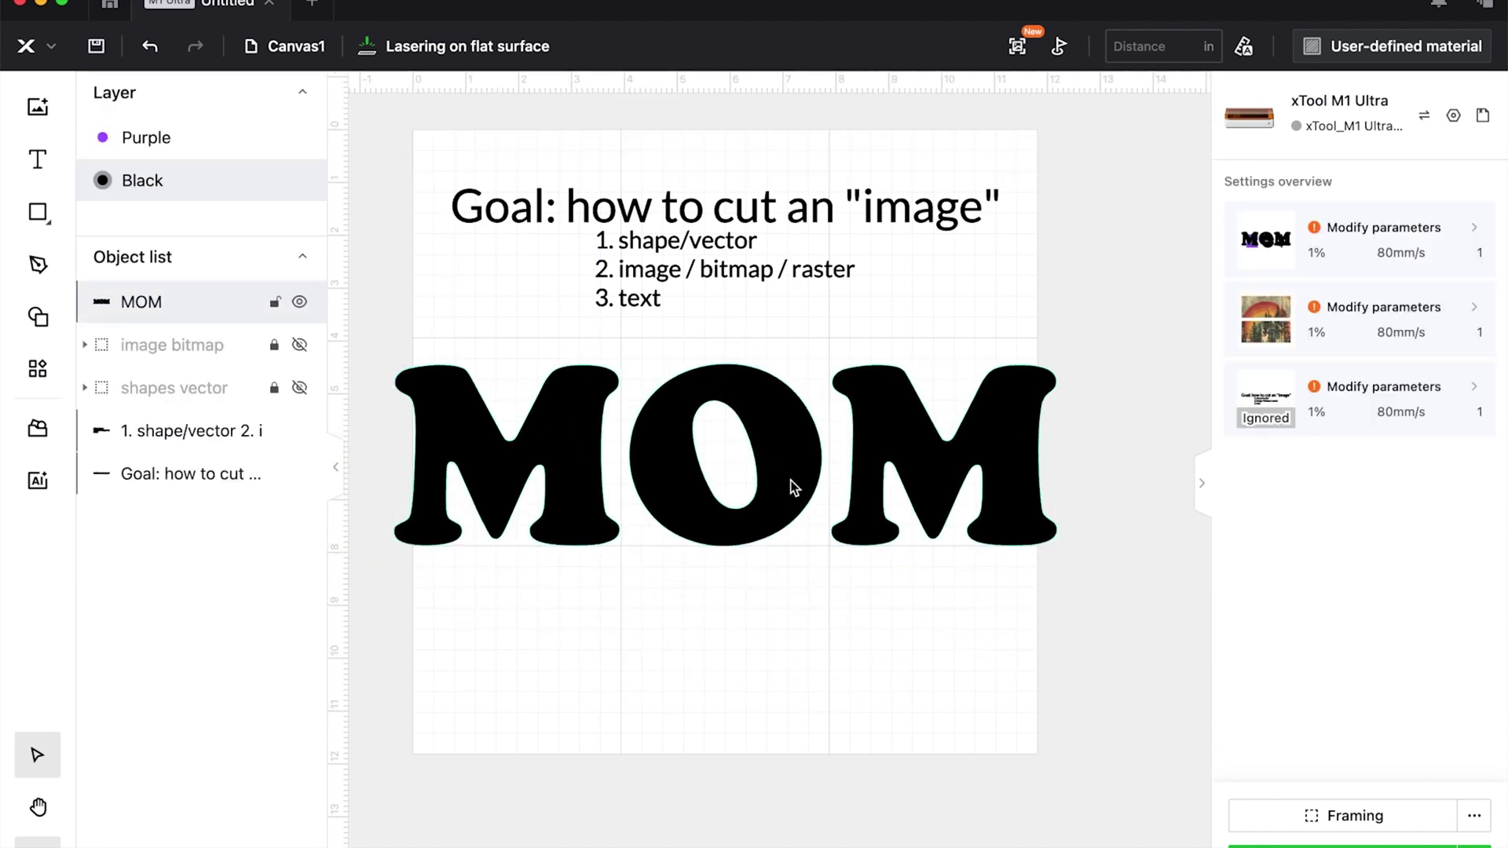
left_click(791, 486)
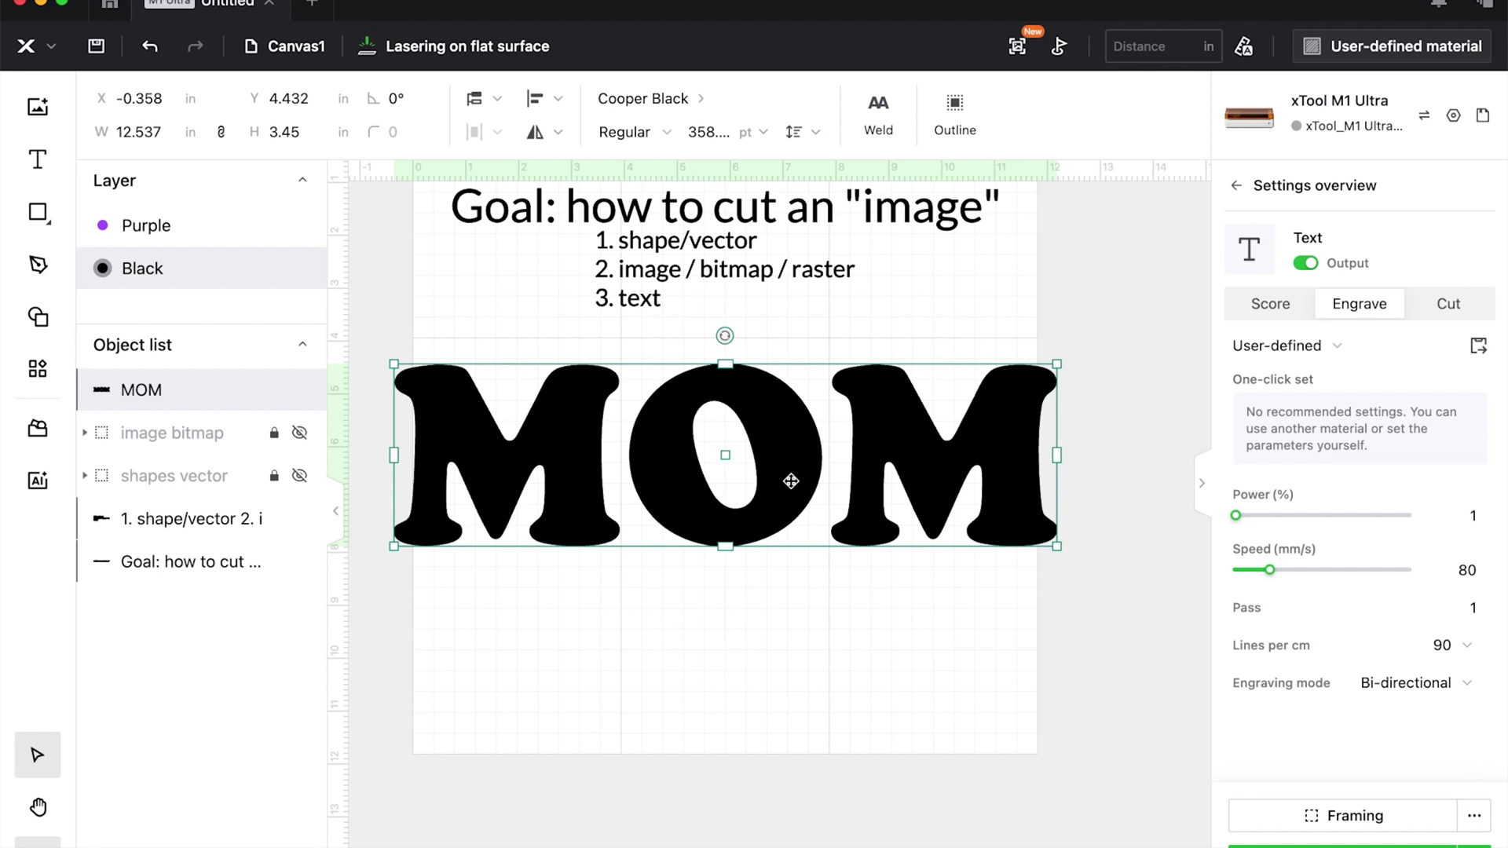
key("super+d")
left_click_drag(376, 328, 475, 422)
left_click(546, 95)
left_click(518, 175)
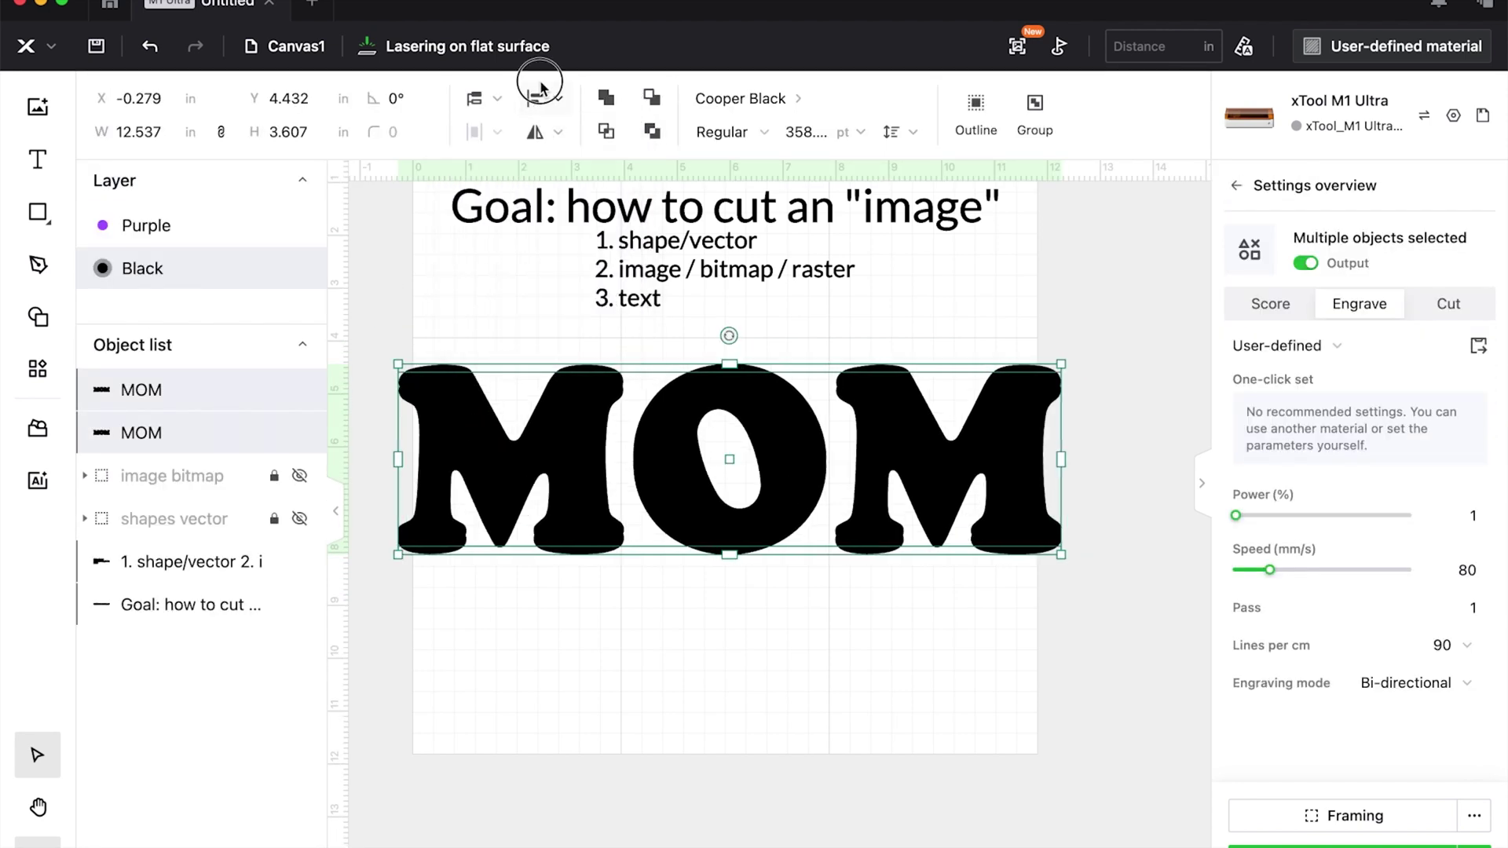
left_click(542, 86)
left_click(518, 276)
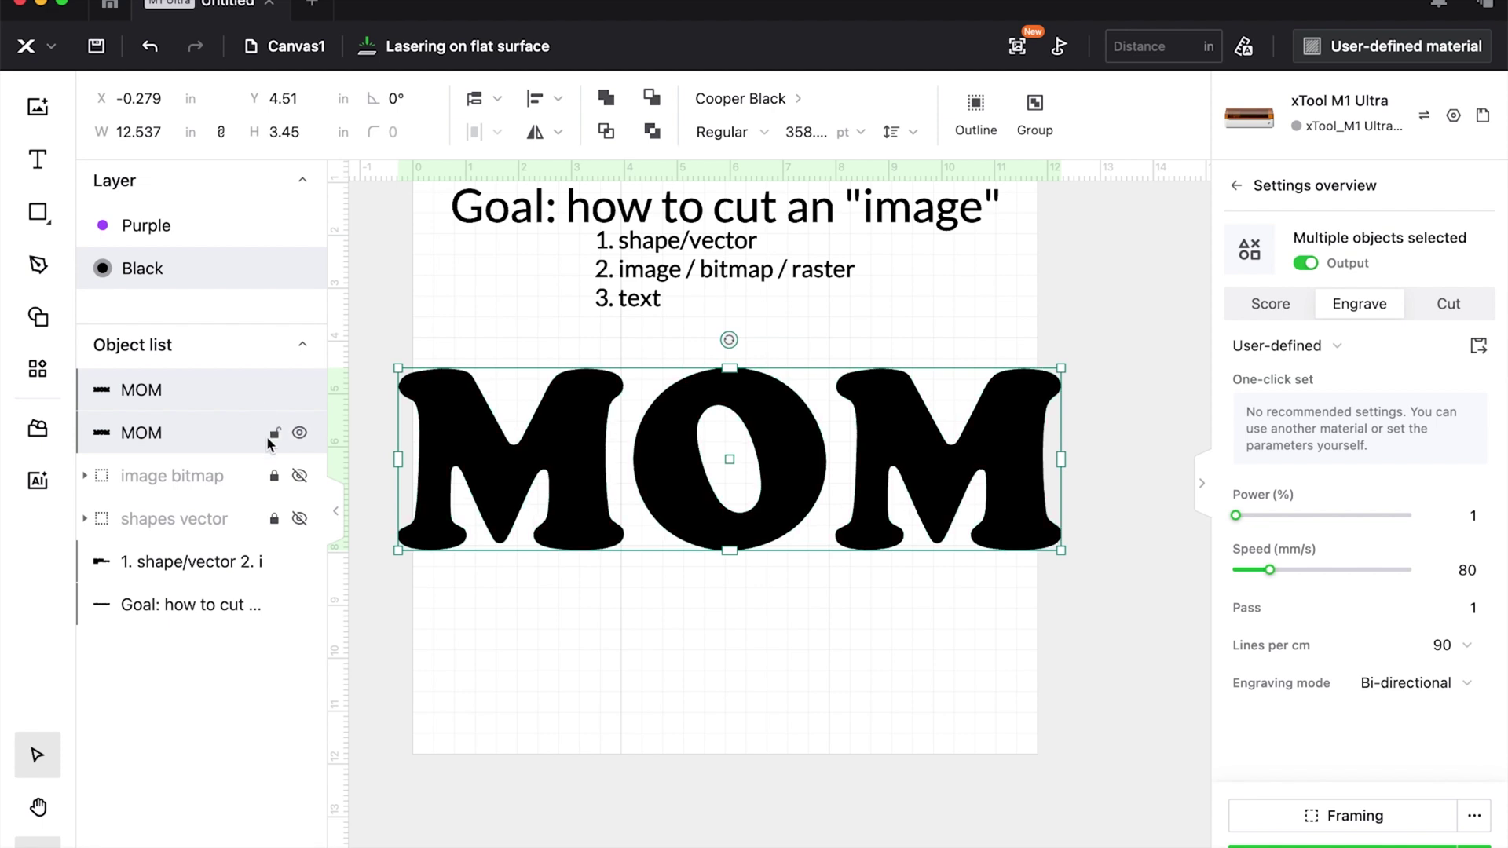
- Lock and hide one MOM copy, then weld the visible copy into a compound vector
left_click(273, 434)
left_click(299, 433)
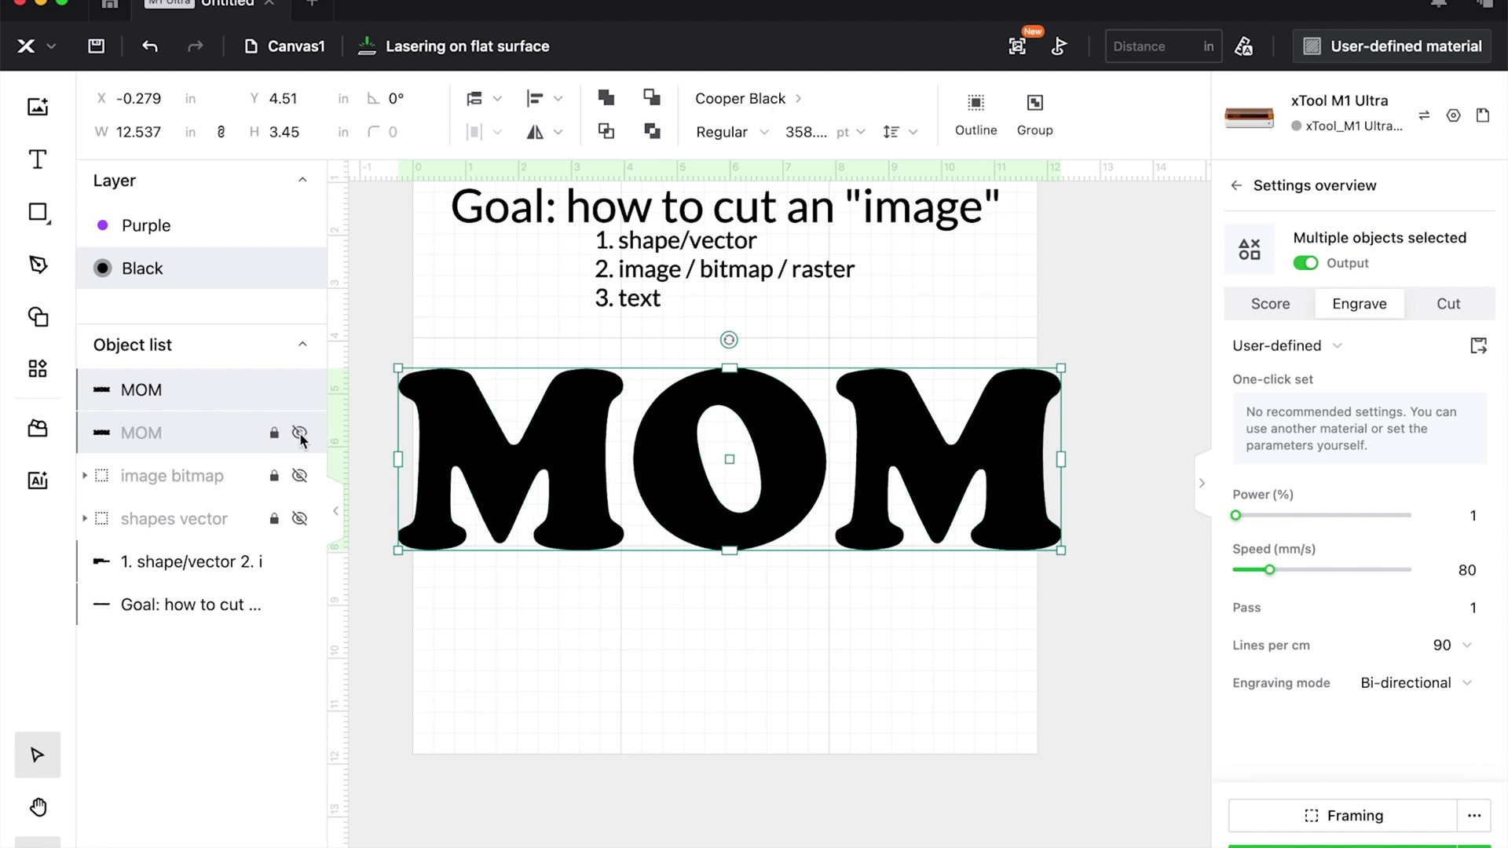
left_click(450, 713)
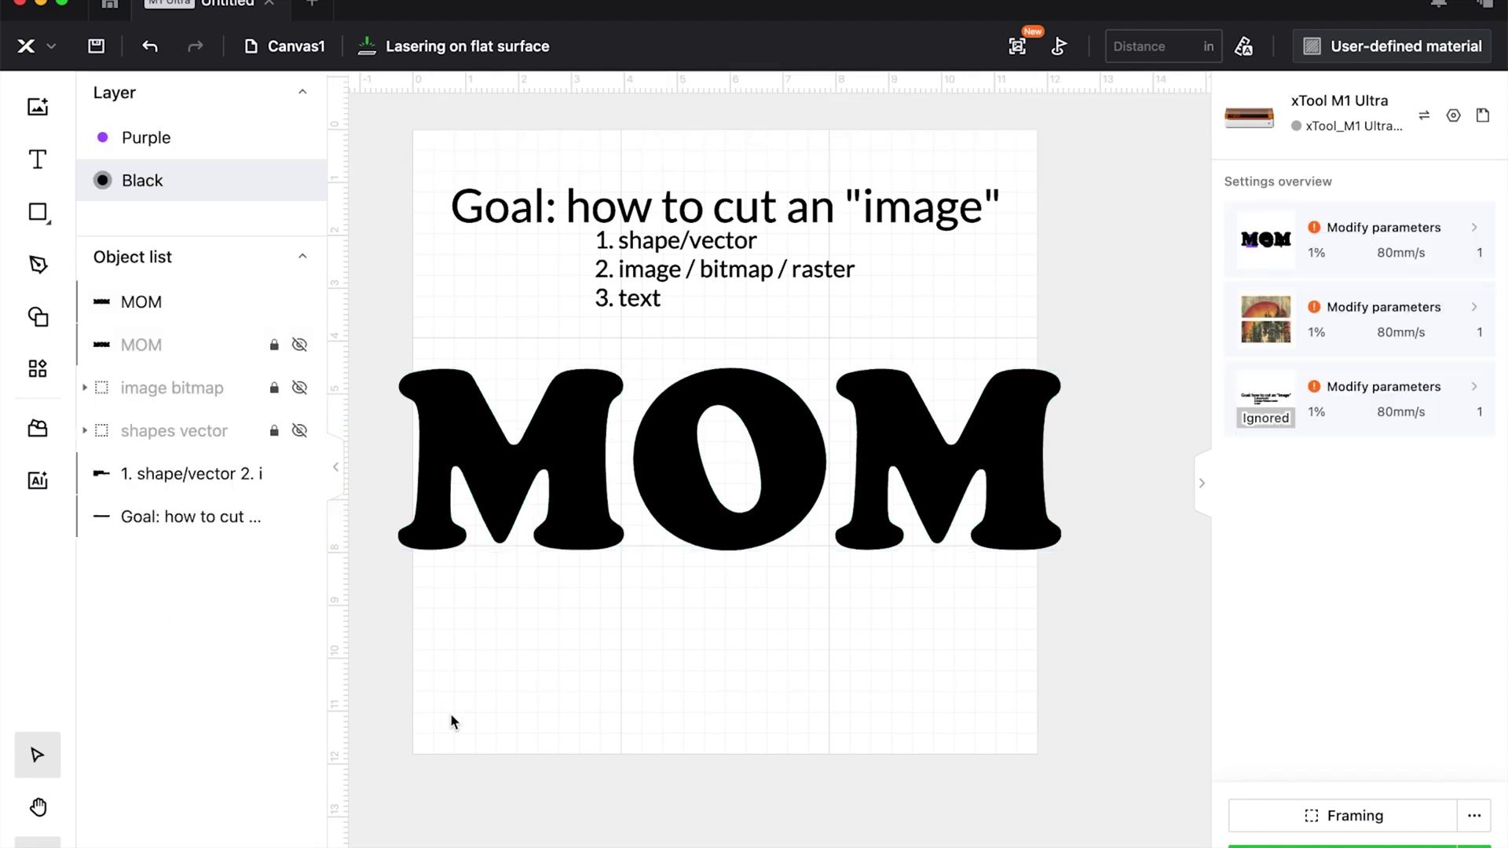
left_click(558, 459)
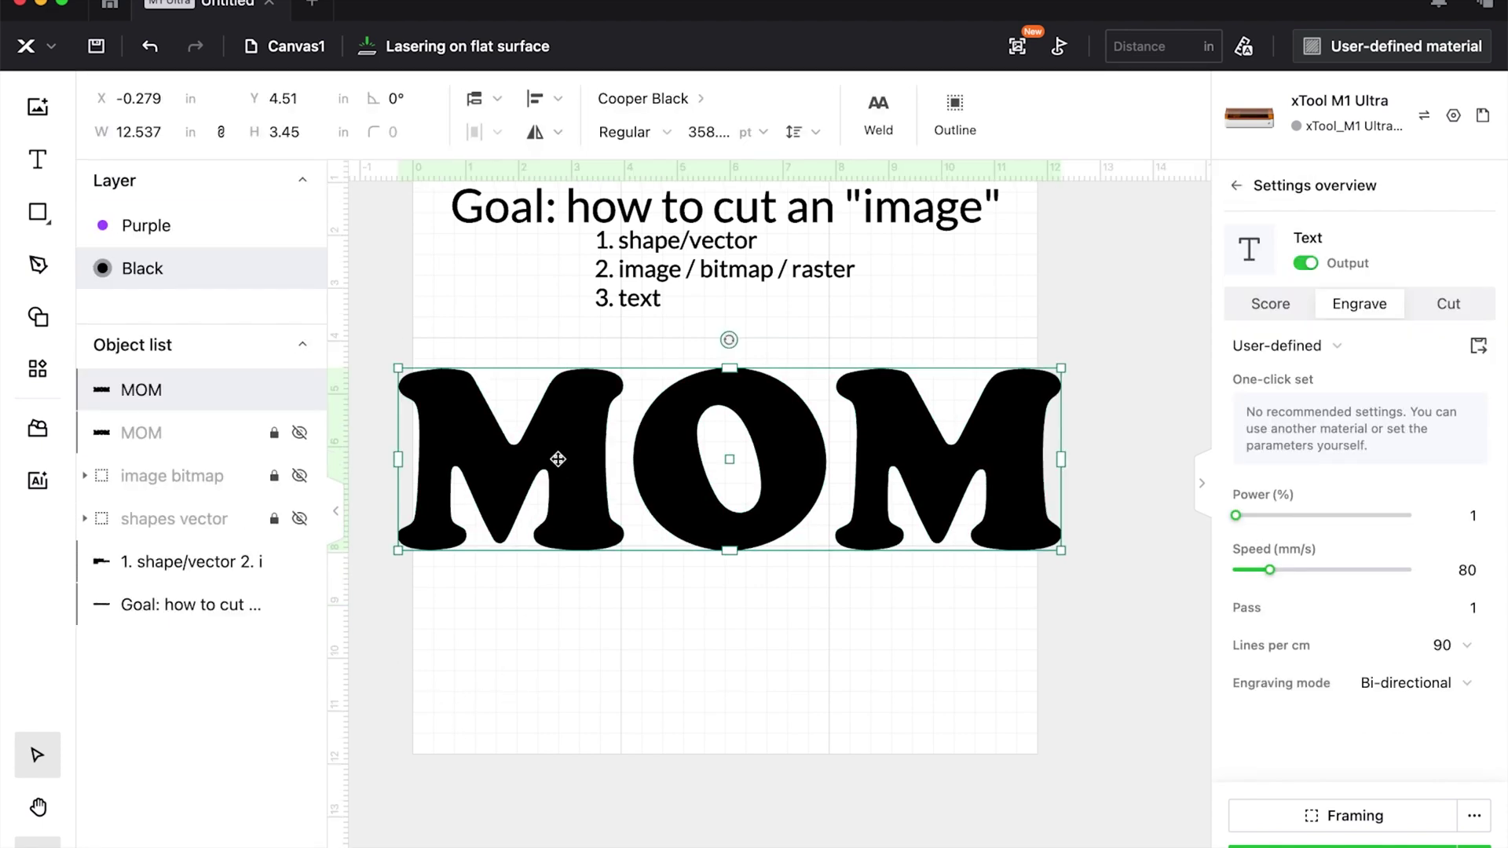
left_click(879, 118)
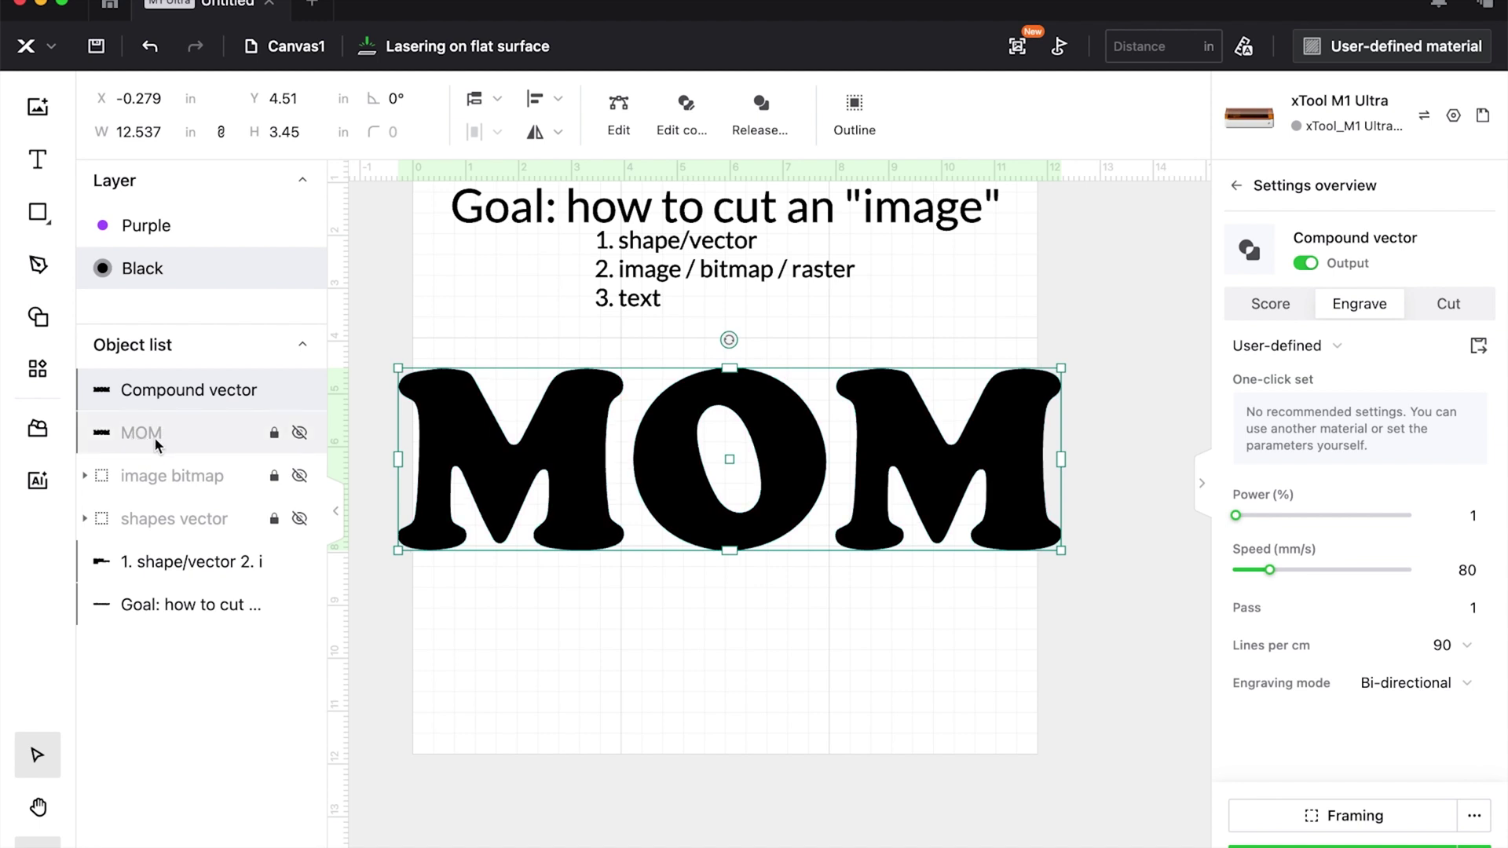
- Swap visibility so the MOM compound vector shows and the original text stays hidden
left_click(300, 390)
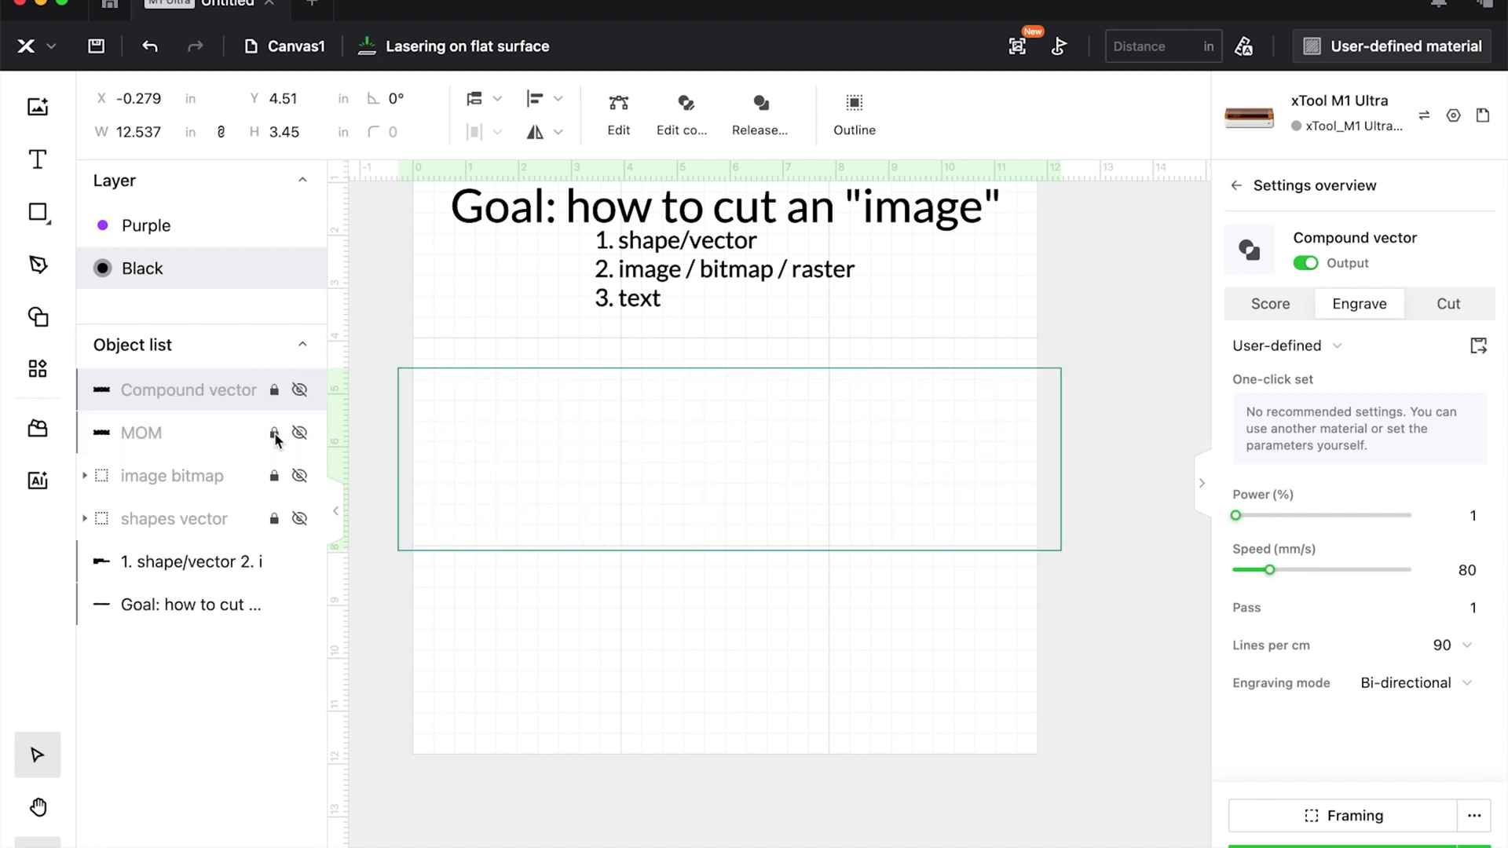
left_click(298, 433)
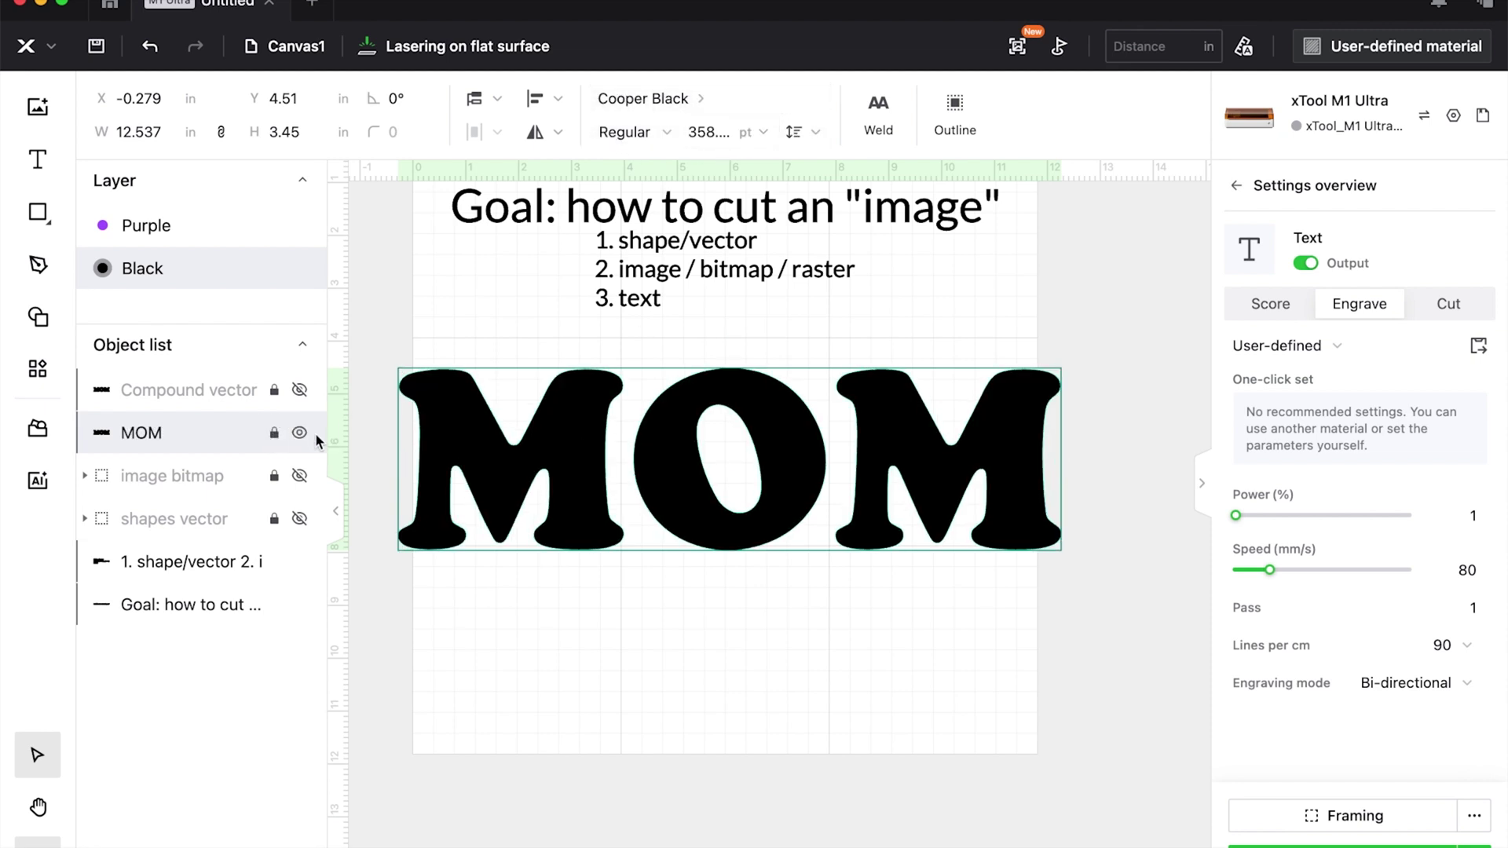
left_click(299, 433)
left_click(299, 390)
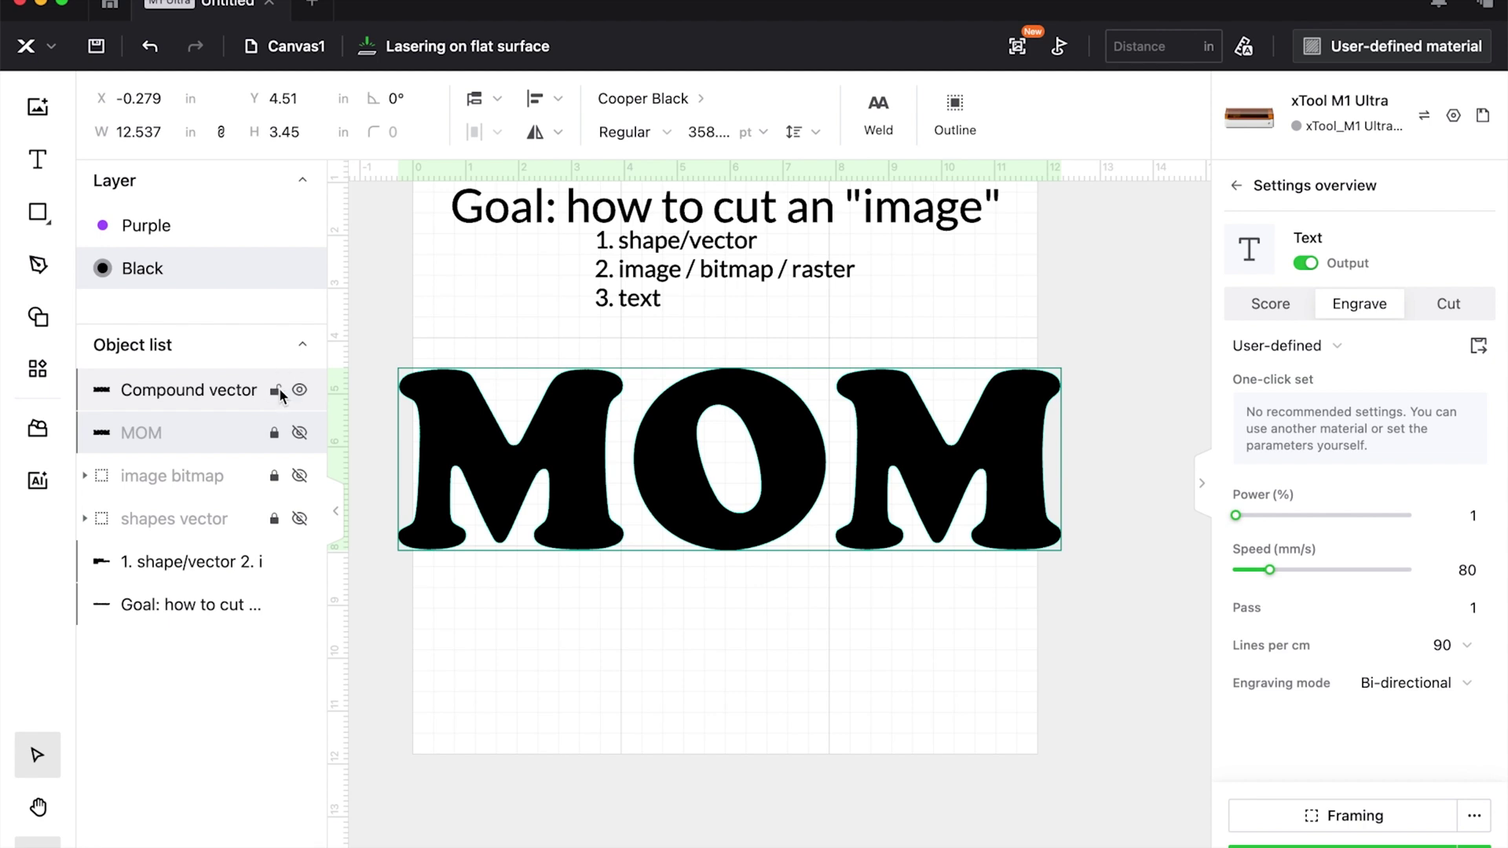
left_click(592, 621)
- Add a text object reading 'you are loved' below MOM
key("t")
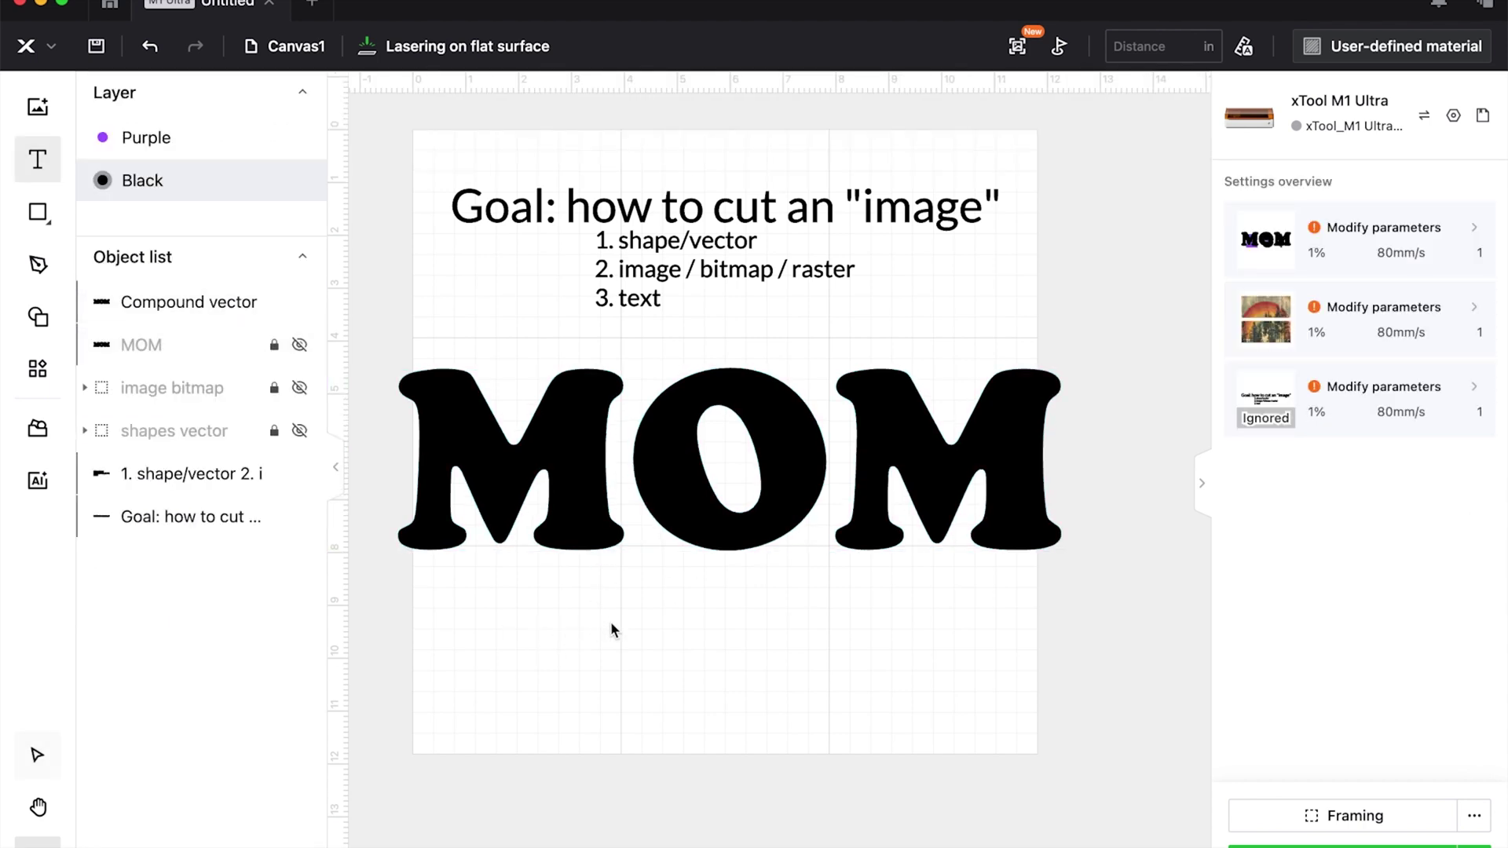
left_click(610, 622)
type("you are loved")
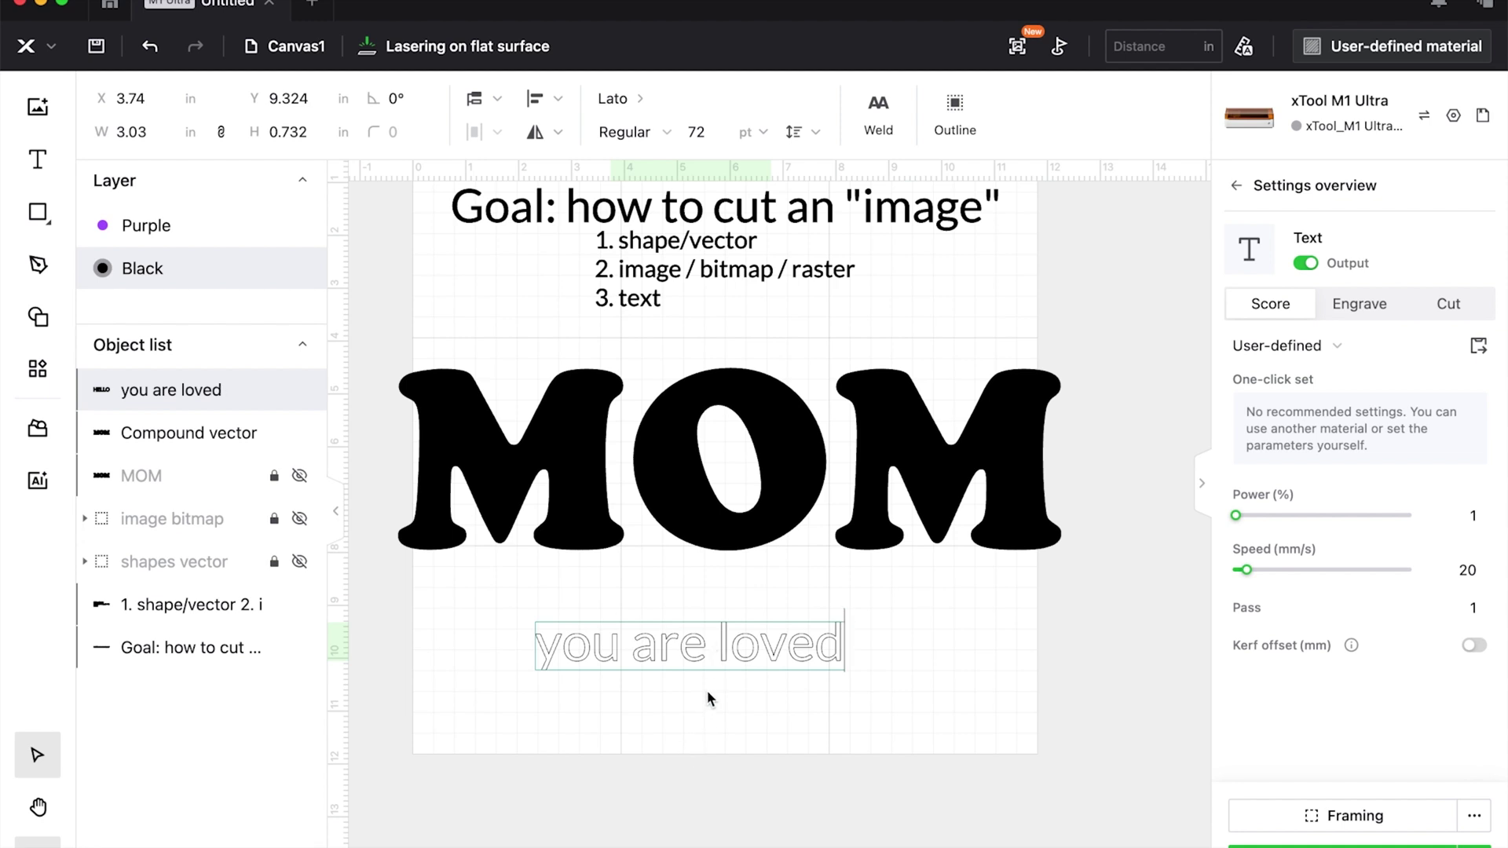
- Change the text's font to Magenta Monoline
key("super+a")
left_click(672, 97)
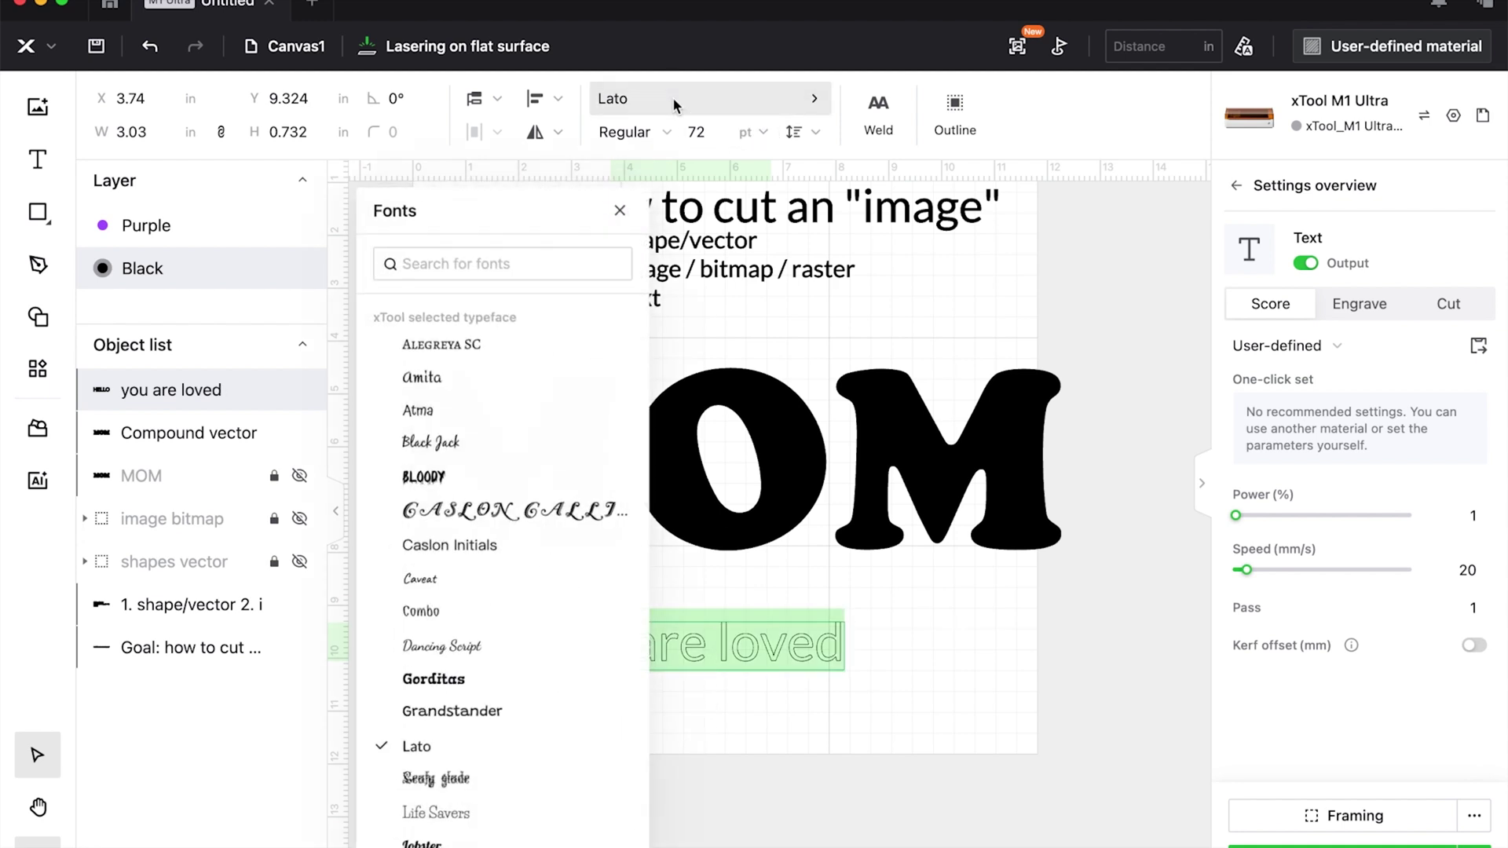
left_click(450, 266)
type("mono")
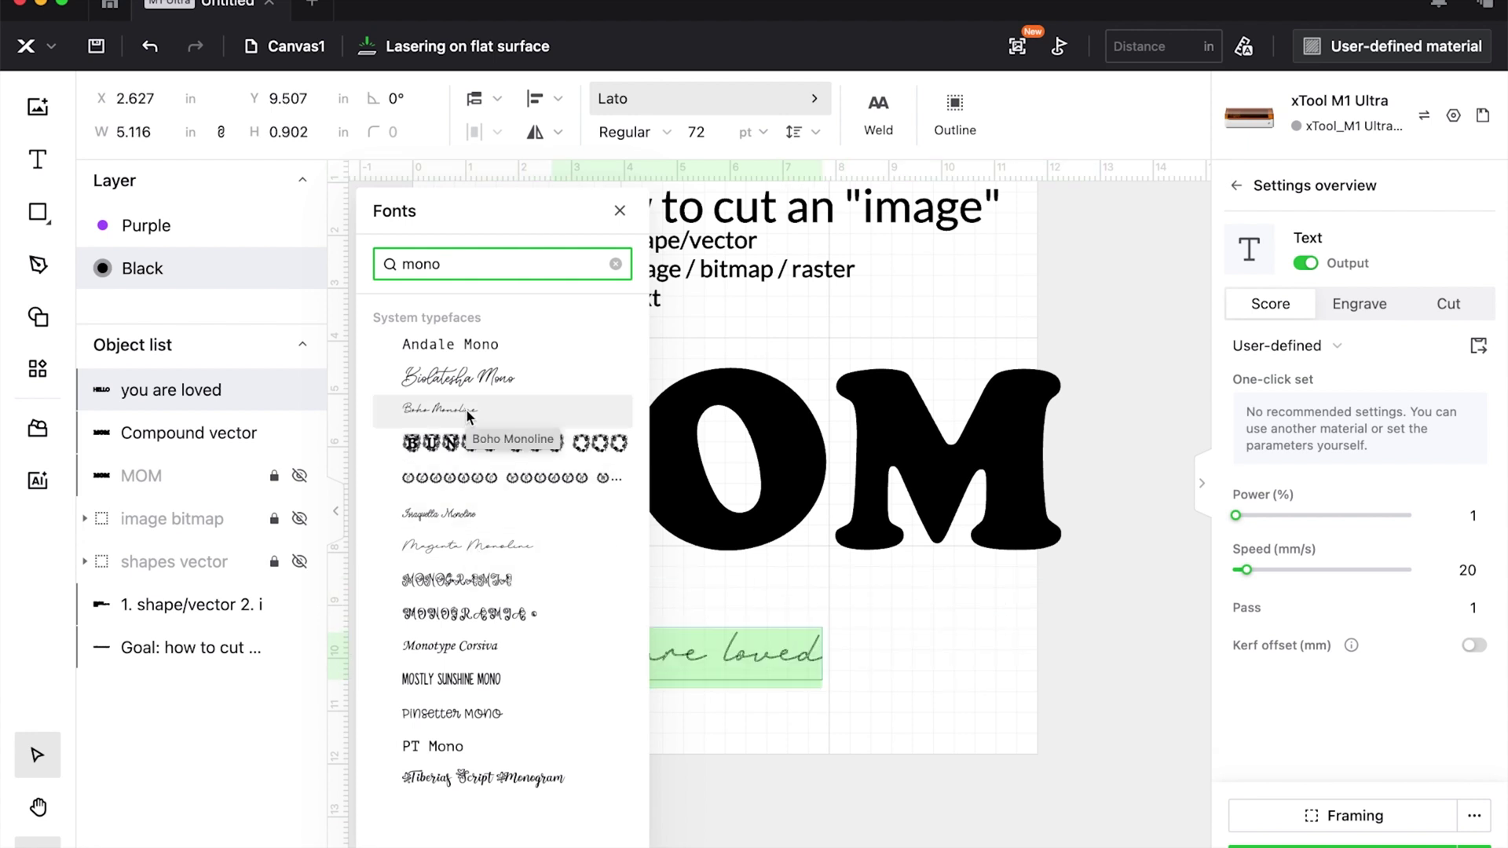
left_click(474, 544)
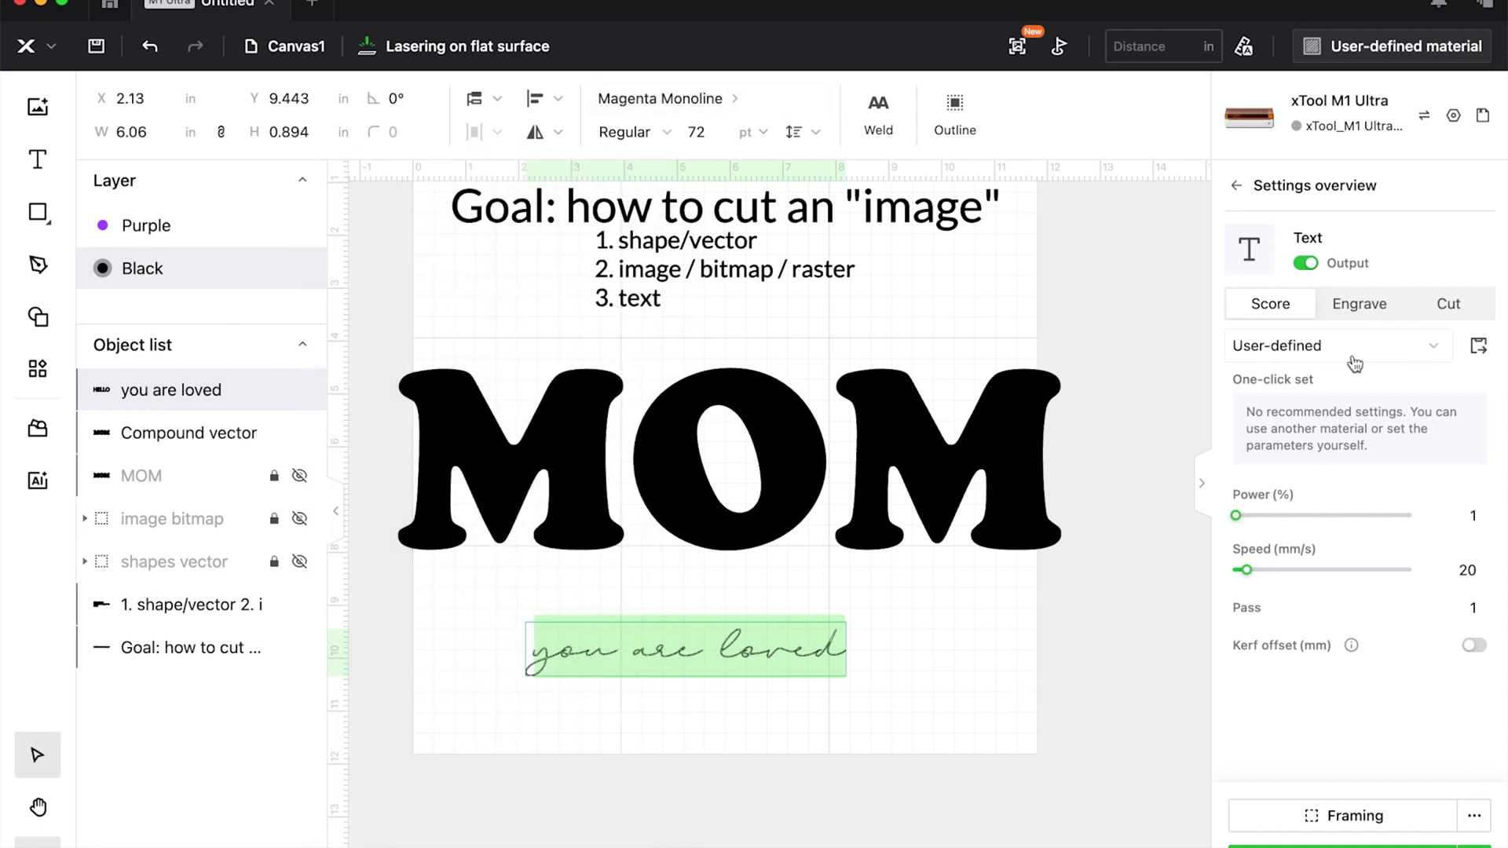
- Set the script to engrave on the Purple layer and enlarge it across MOM's middle
left_click(1356, 301)
left_click(836, 666)
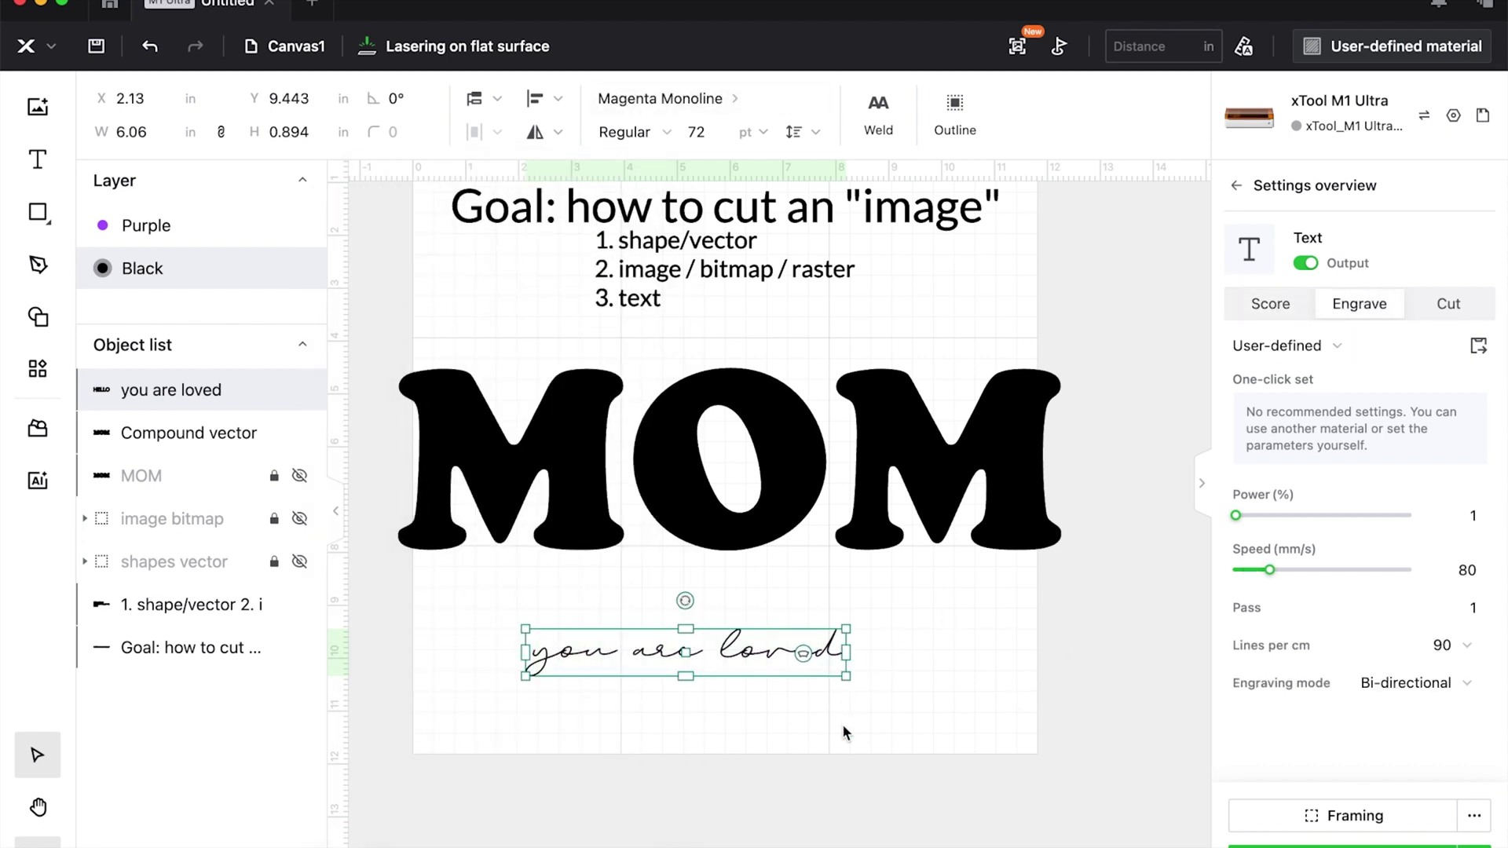
right_click(817, 675)
left_click(1000, 843)
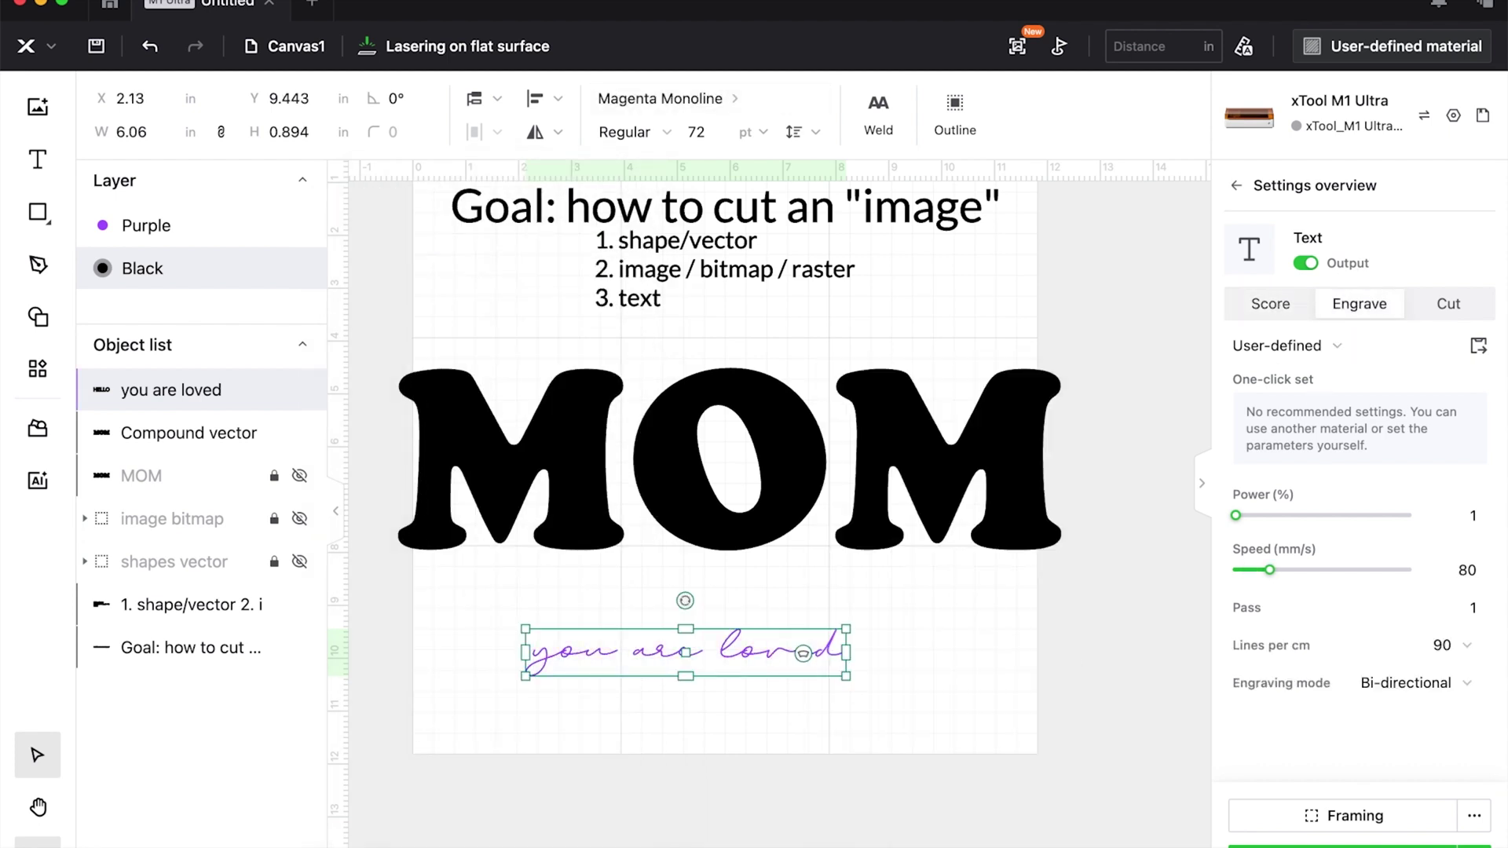
left_click(854, 744)
left_click(846, 658)
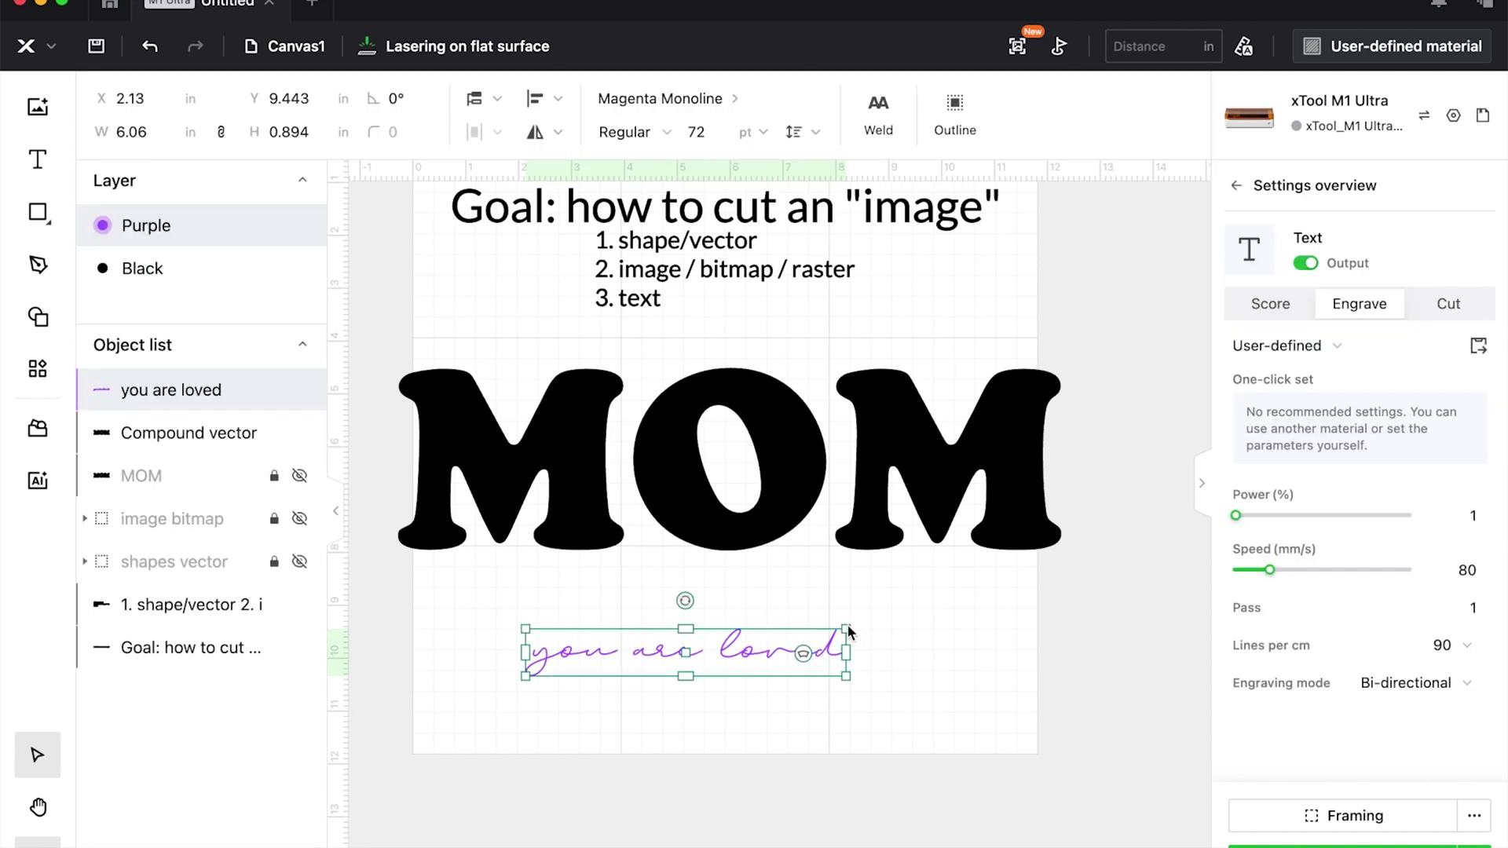
left_click_drag(848, 632, 845, 470)
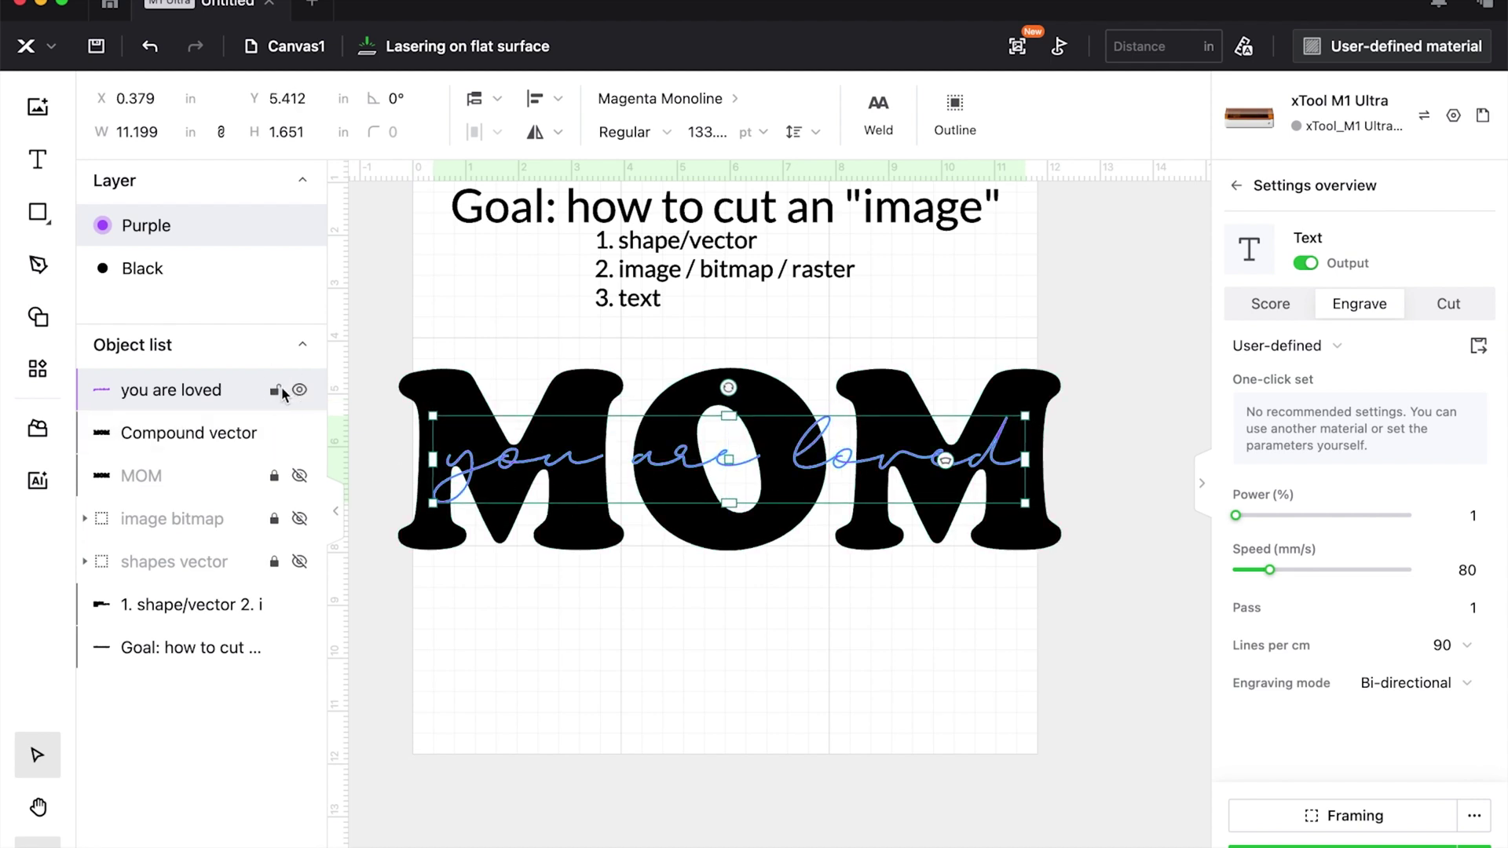
- Hide the script, draw a thin rectangle across MOM and cut MOM along it
left_click(299, 390)
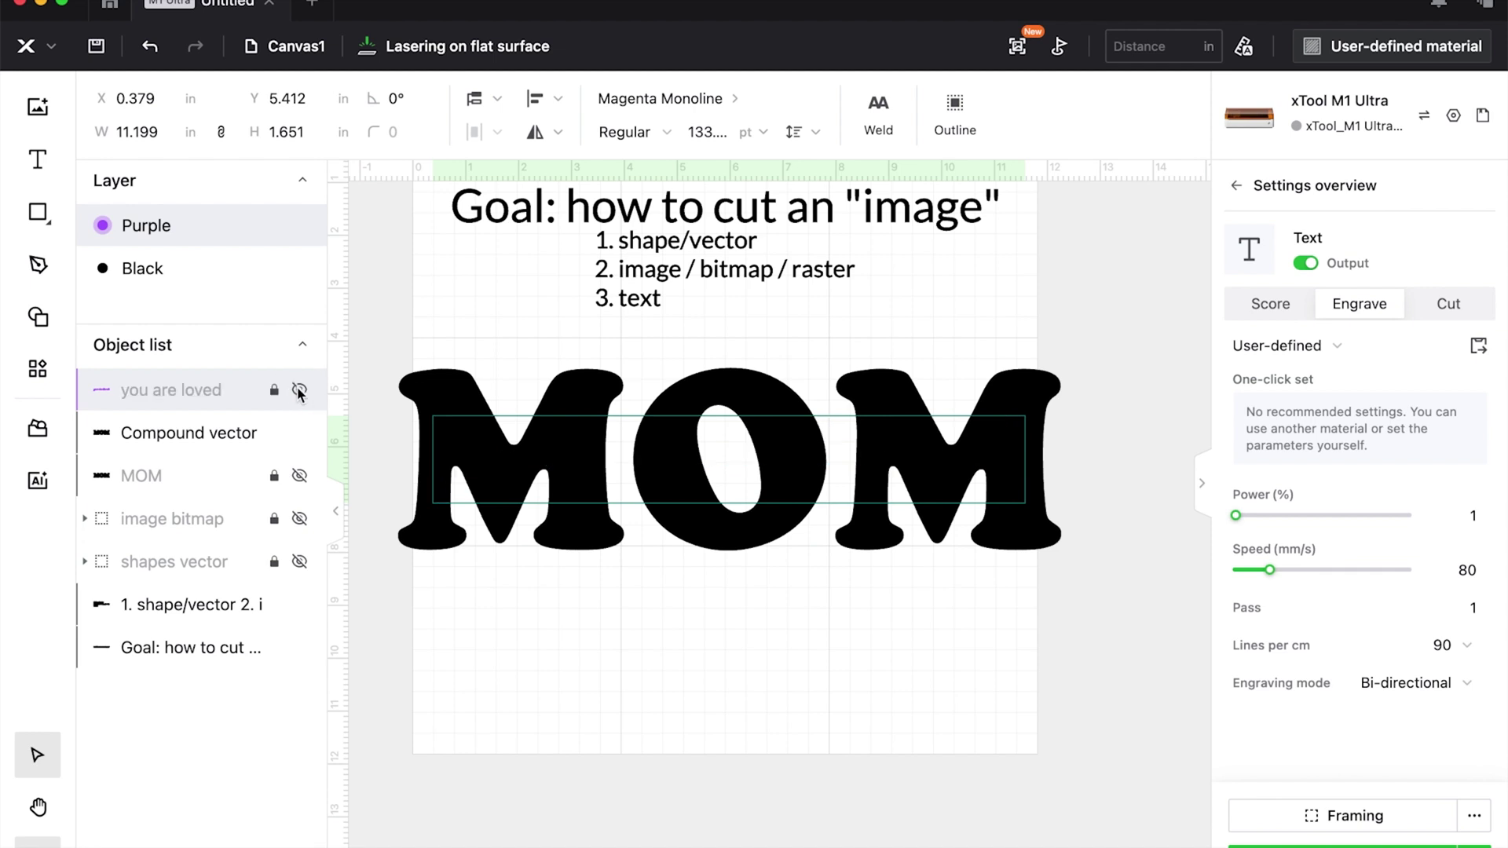
left_click(374, 362)
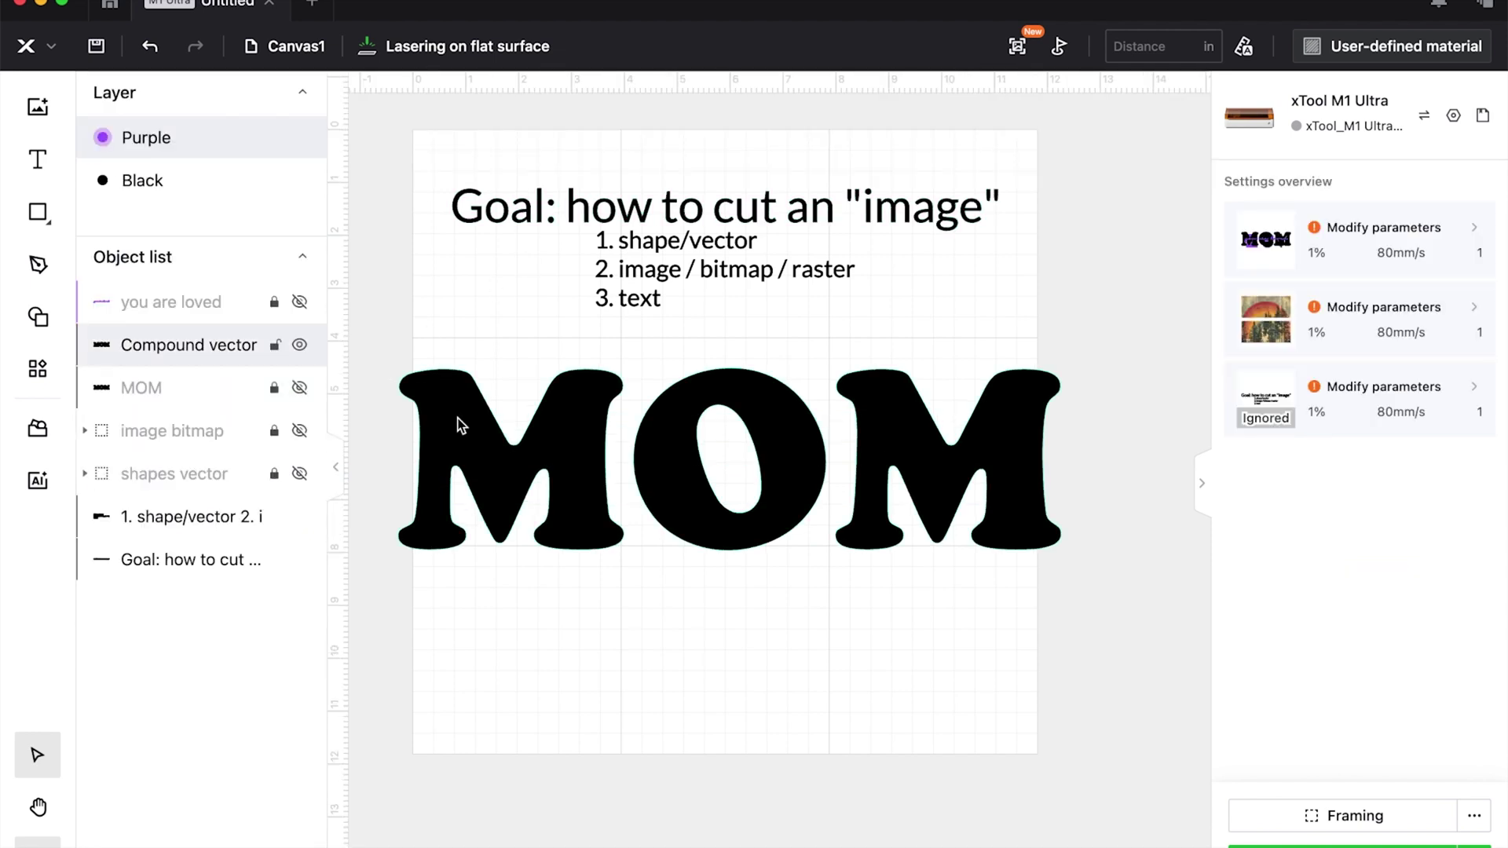
left_click(181, 345)
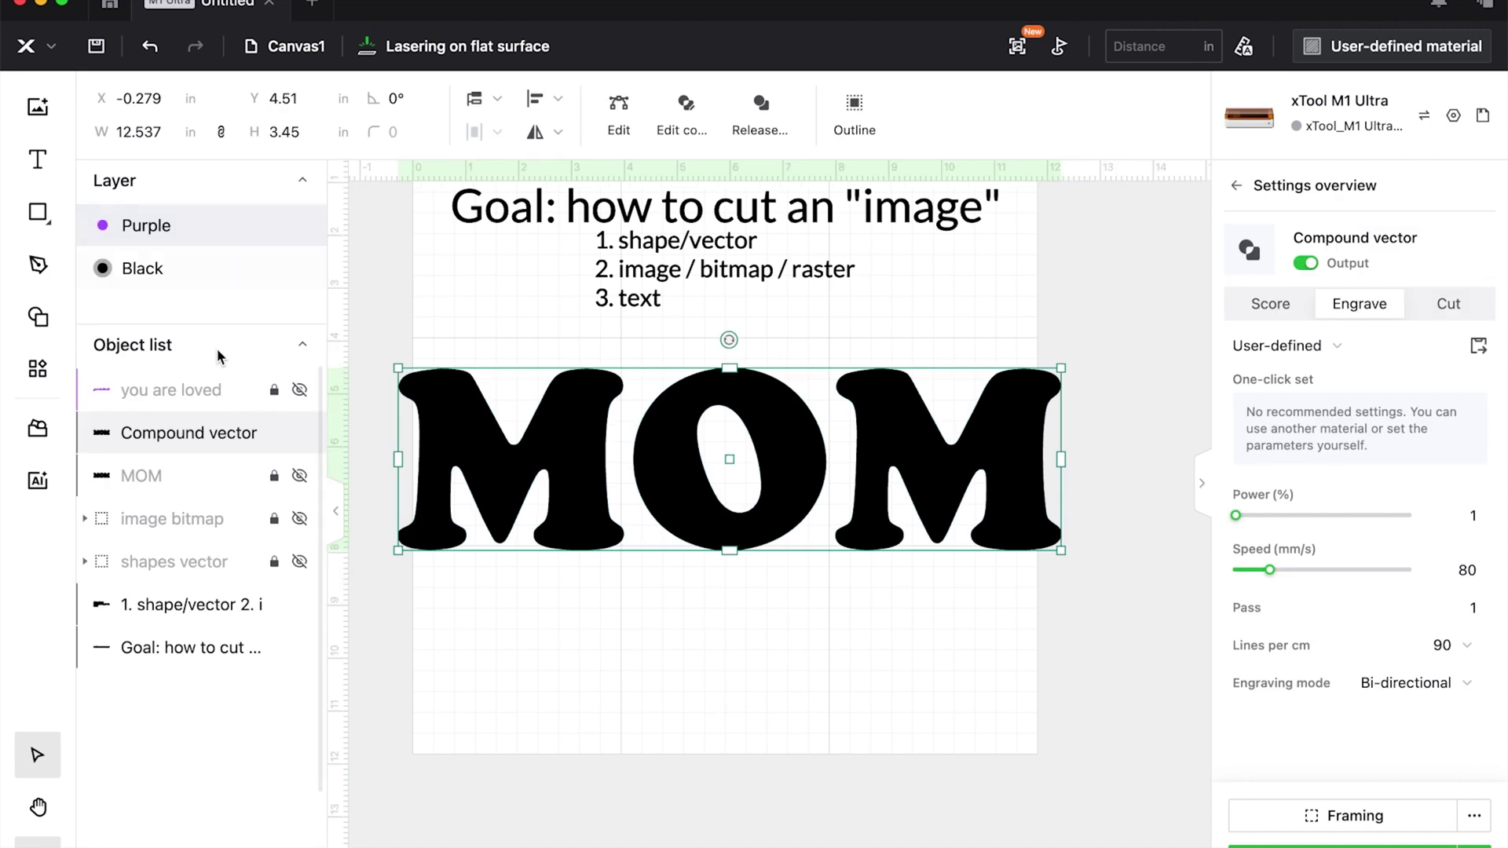
left_click(38, 212)
mouse_move(380, 447)
left_mouse_down()
mouse_move(1081, 465)
mouse_move(1097, 446)
left_mouse_up()
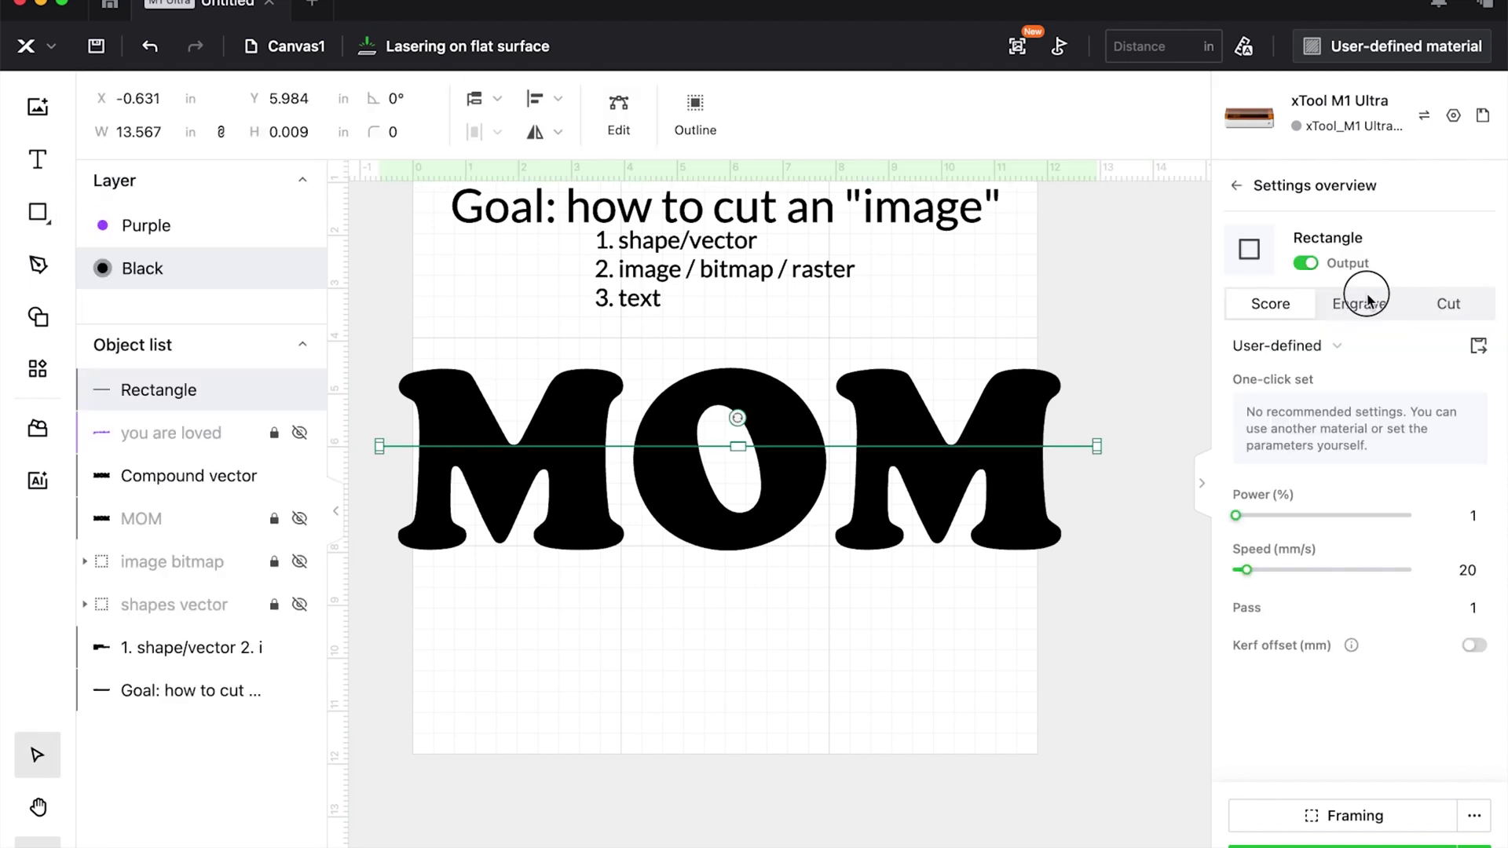
left_click(1368, 302)
left_click(1002, 412, "shift")
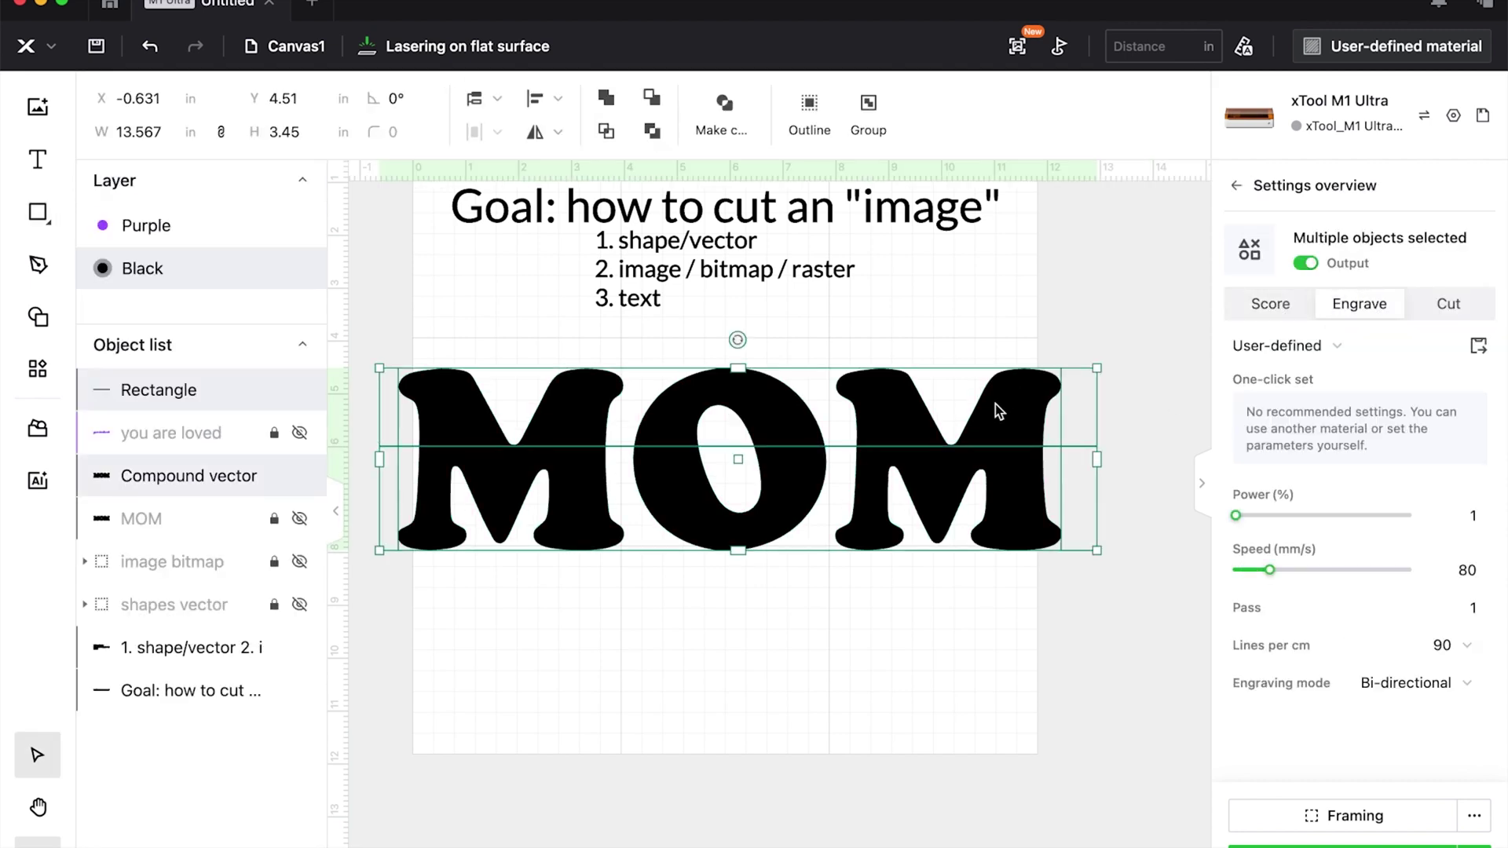
left_click(656, 101)
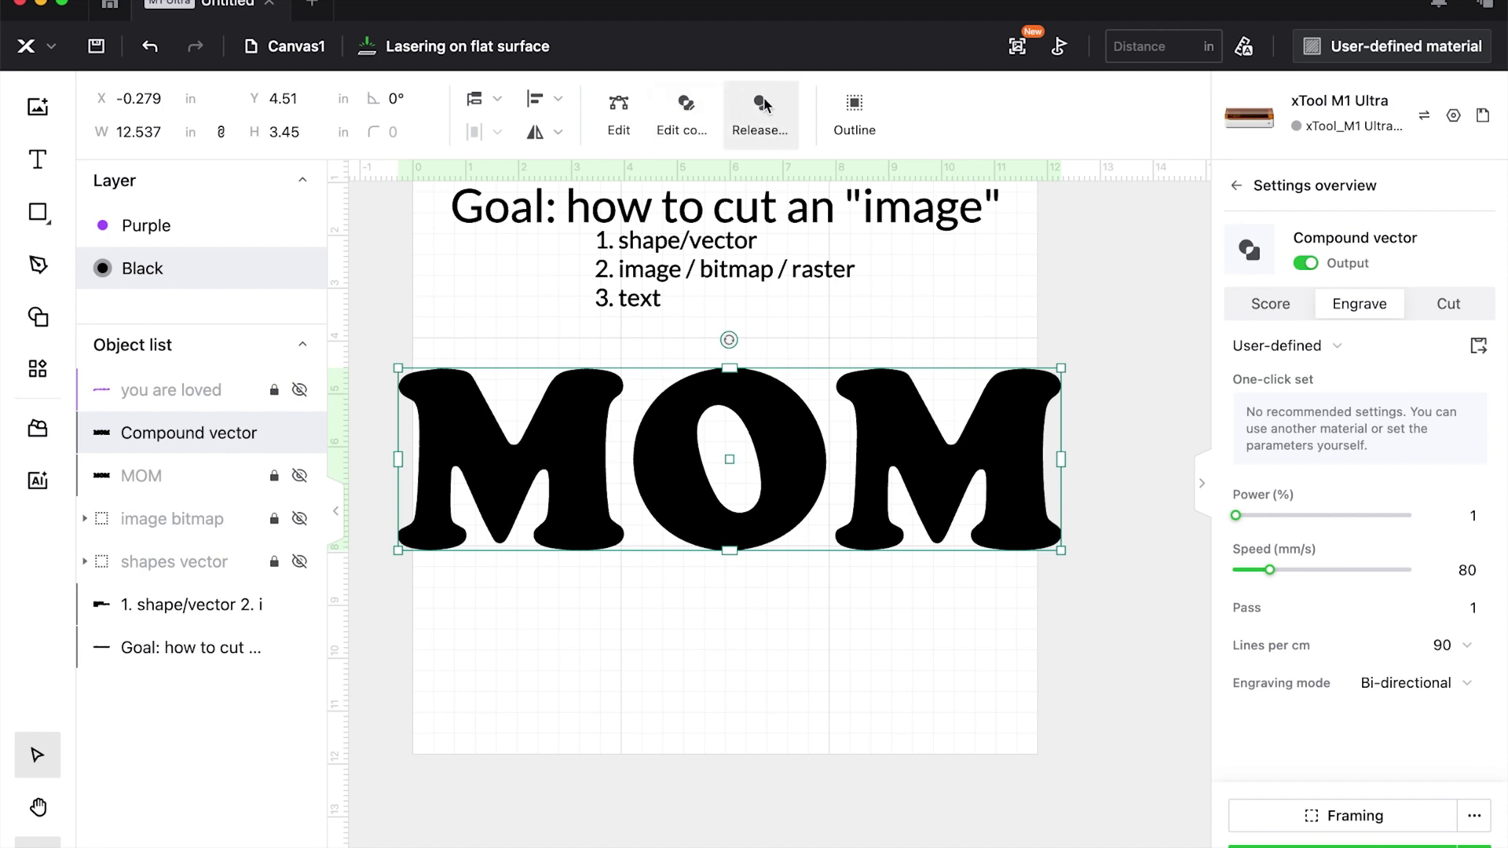
- Nudge the three lower letter halves down and group them
left_click(582, 535)
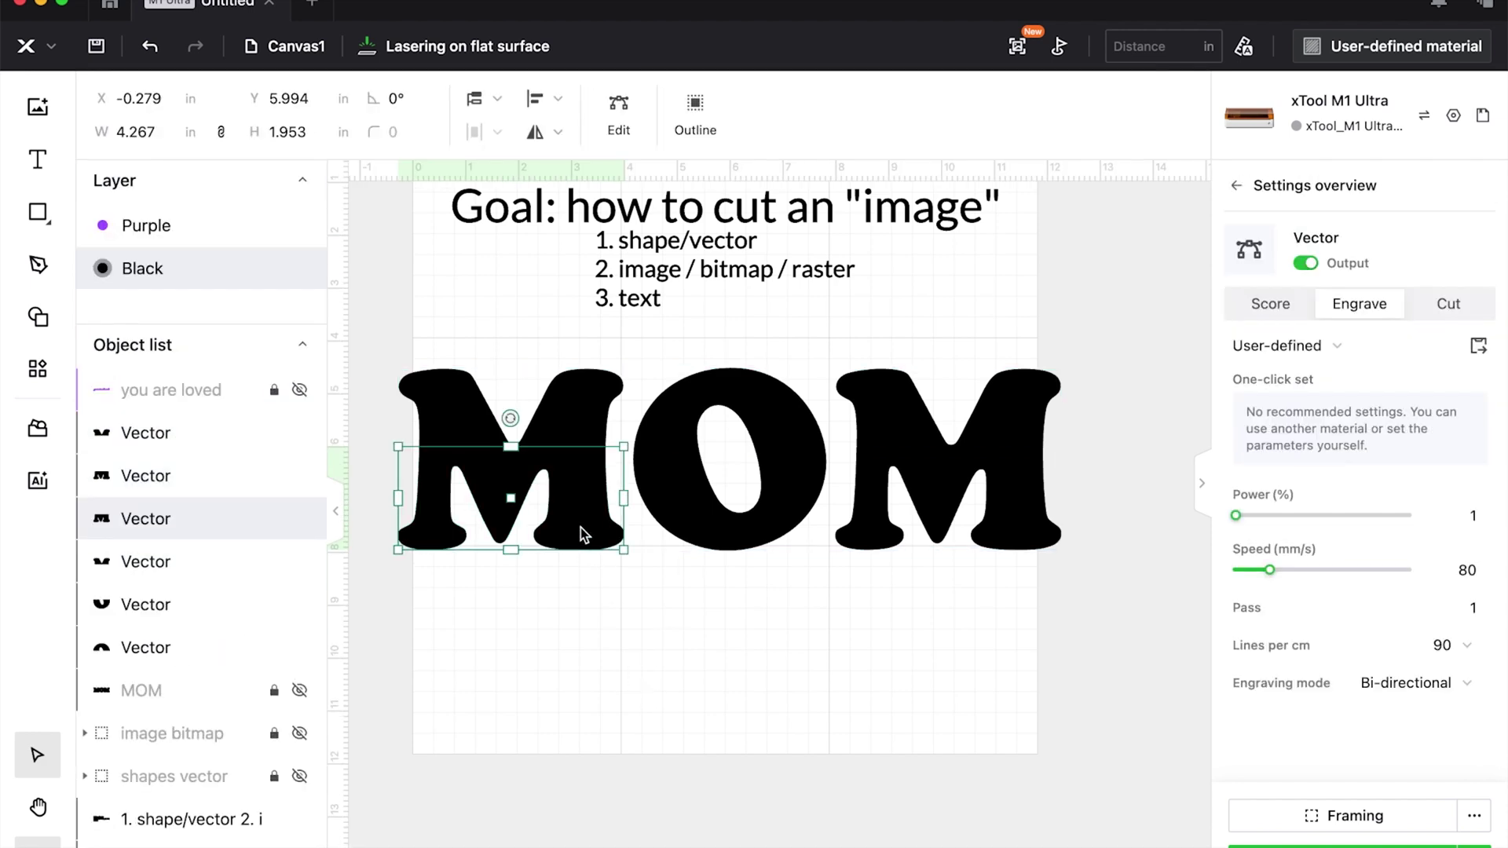
left_click(726, 533, "shift")
left_click(884, 548, "shift")
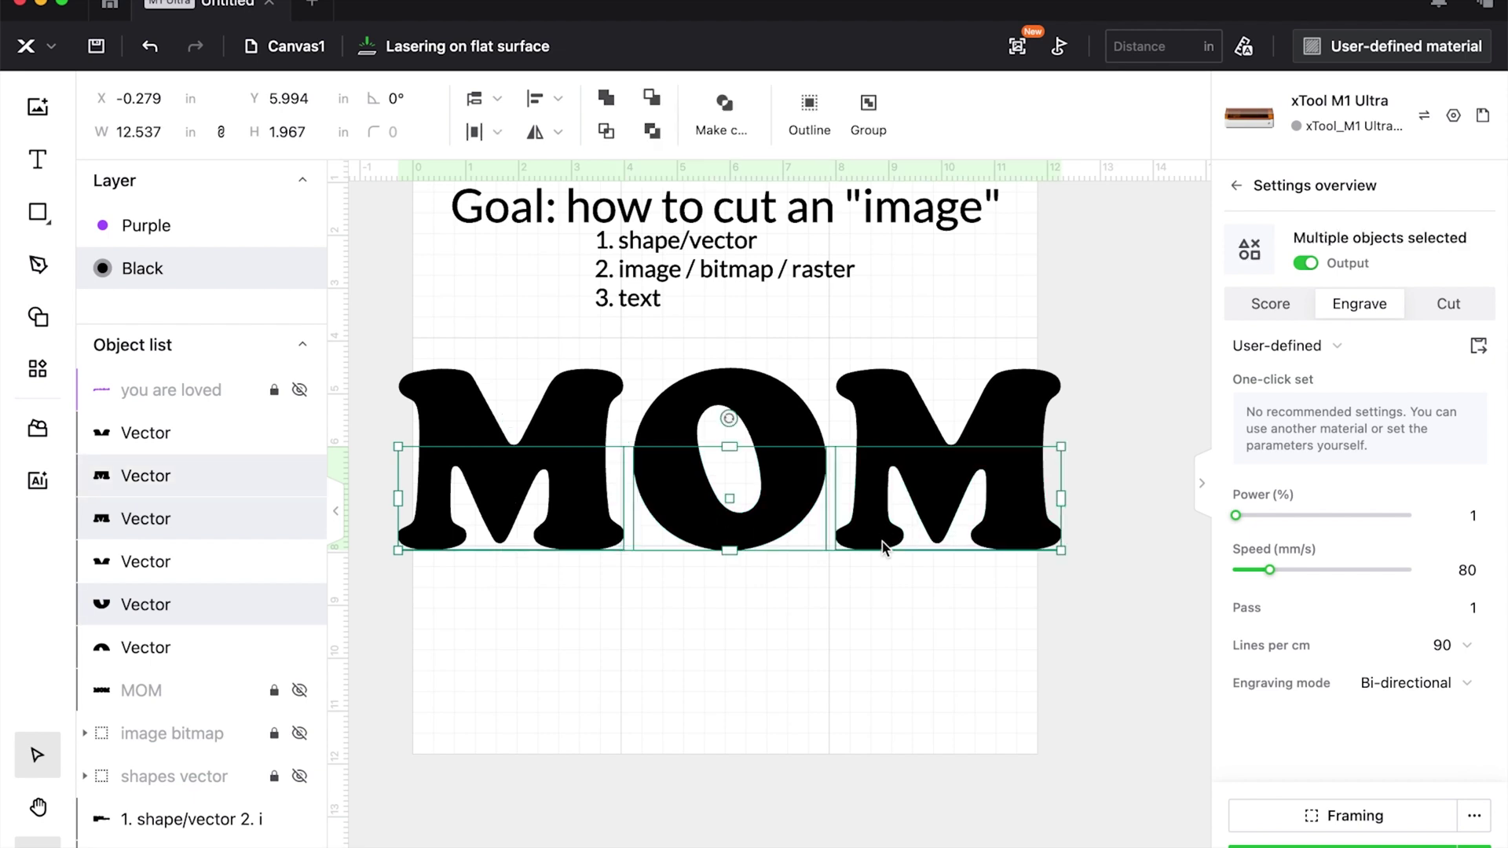
key("Down")
key("Down")
key("Down")
key("Down")
key("Down")
key("Down")
key("Down")
key("Down")
key("Down")
key("Down")
key("Down")
key("Down")
key("Down")
key("Down")
key("Down")
key("Down")
key("Down")
key("Down")
key("Down")
key("Down")
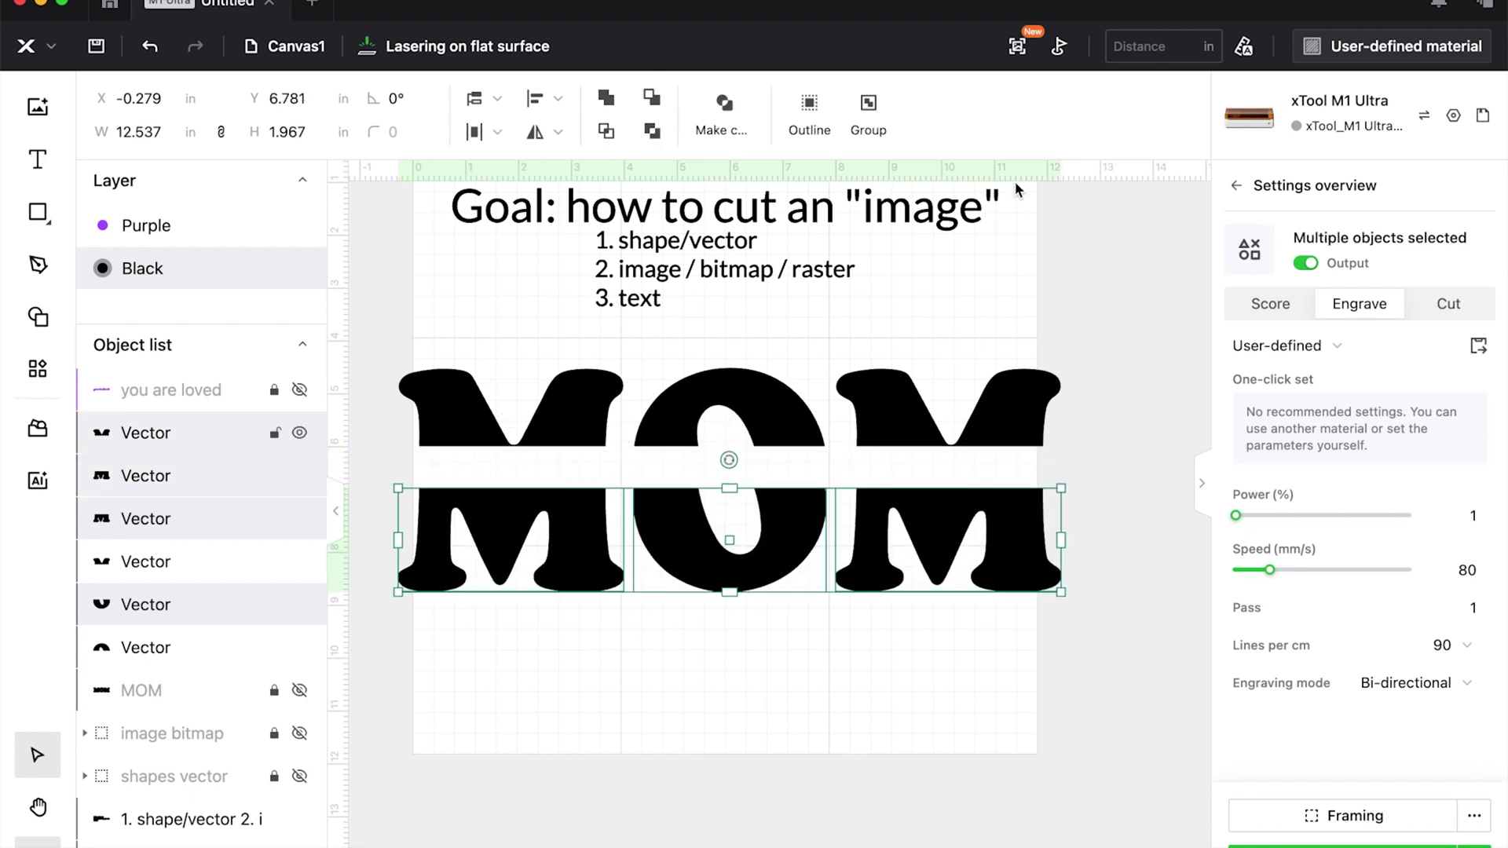
left_click(868, 110)
- Group the three upper letter halves, then unlock and show the script again
left_click_drag(1104, 382, 385, 412)
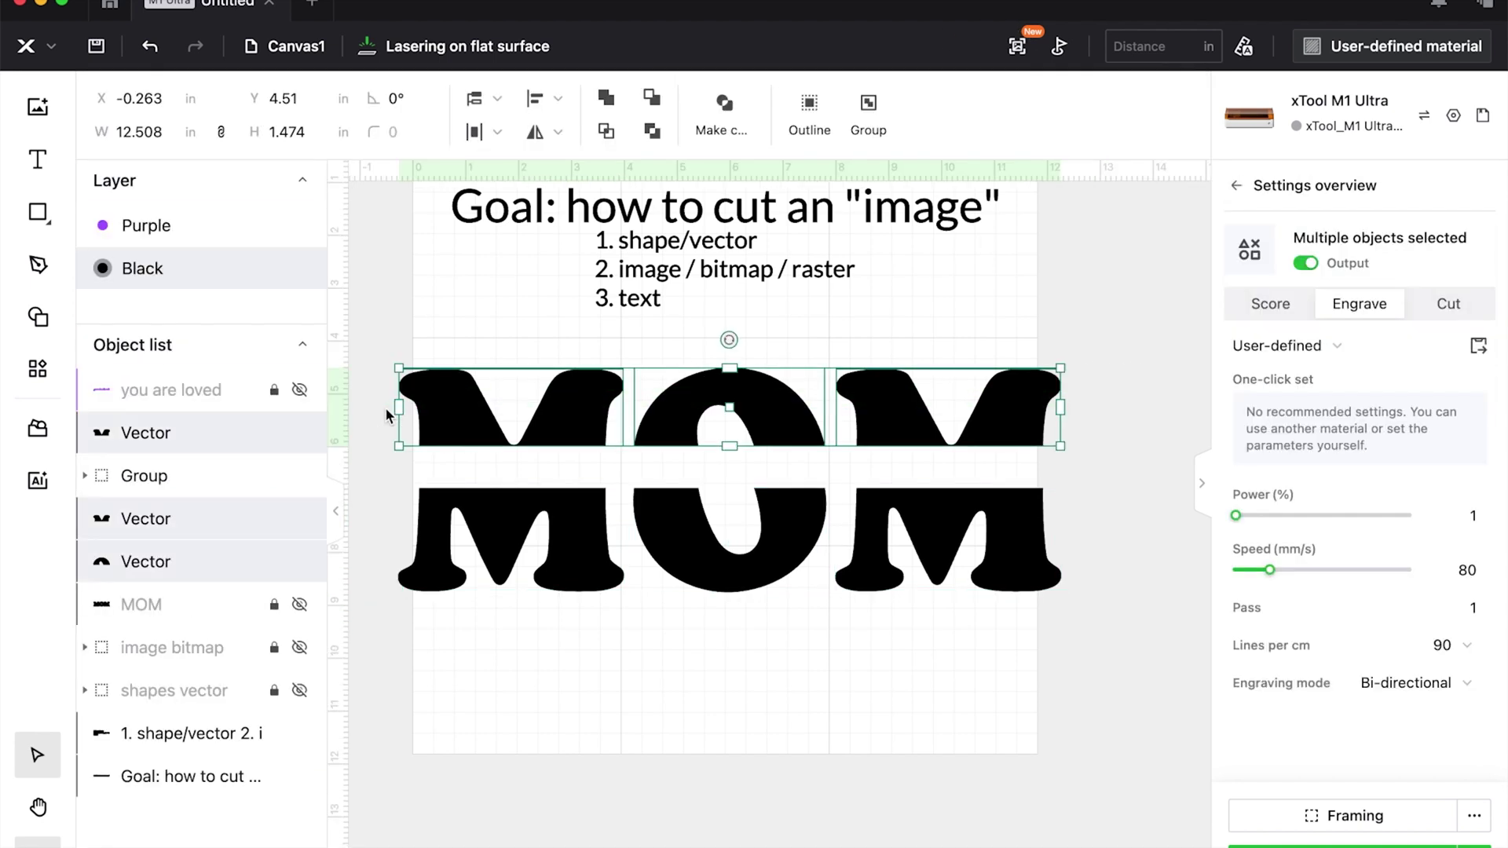
left_click(870, 110)
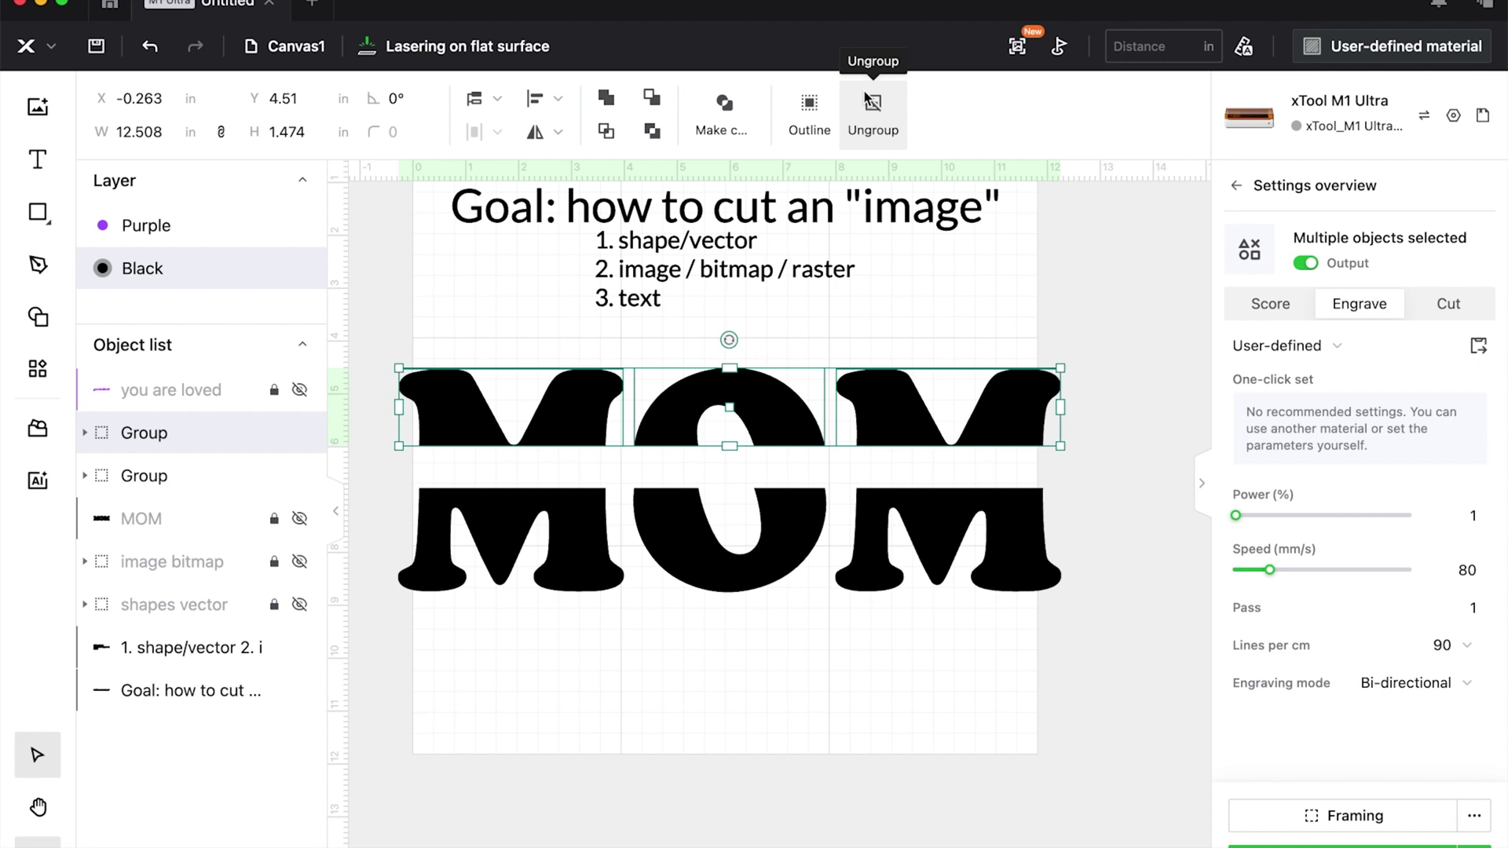
left_click(274, 390)
left_click(300, 390)
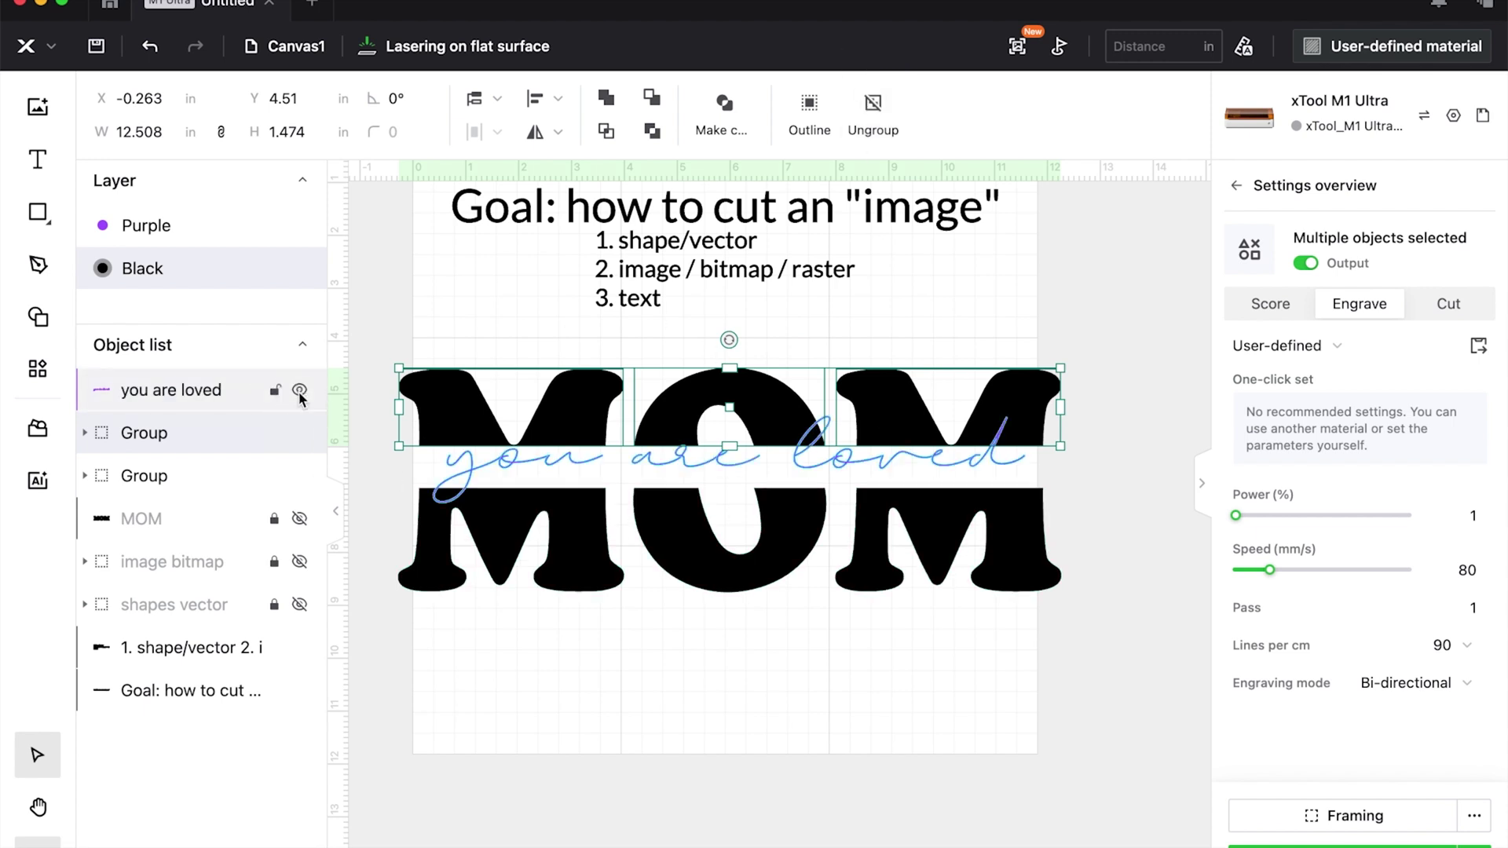
- Convert the 'you are loved' script into a joined outline
left_click(700, 457)
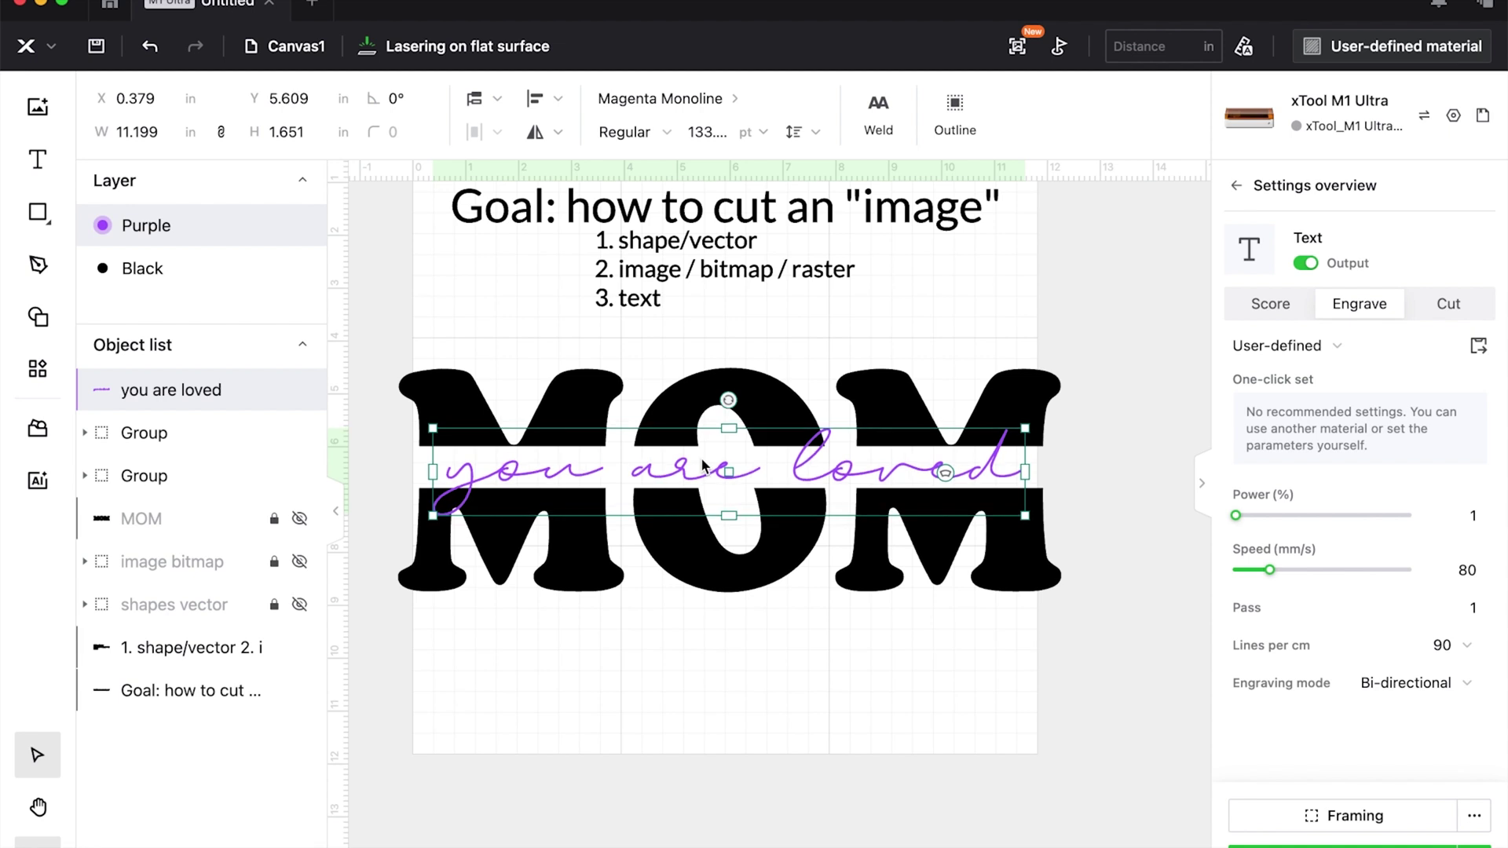
key("Down")
key("Up")
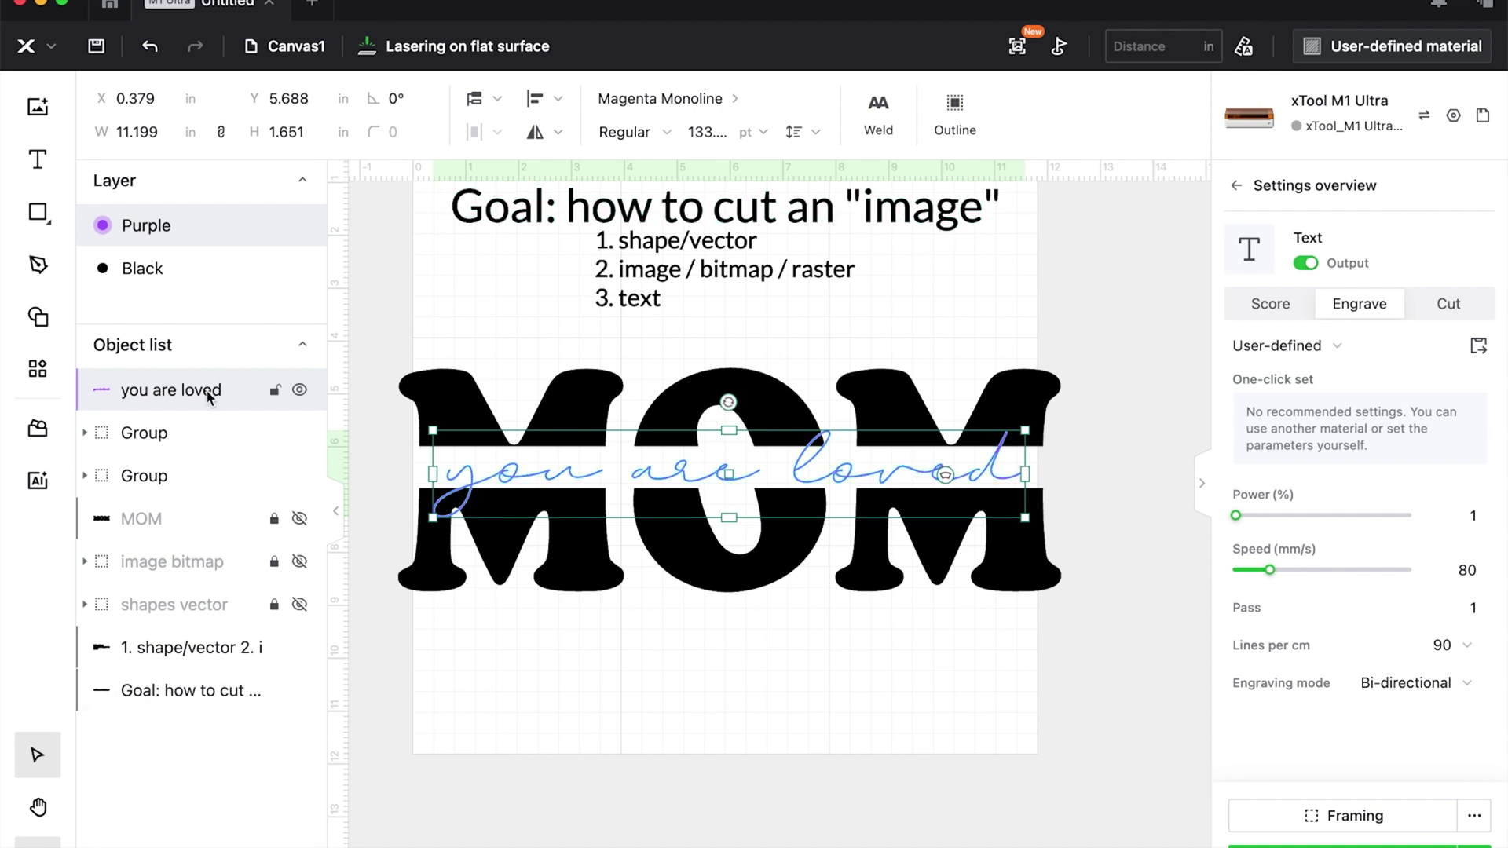
left_click(886, 122)
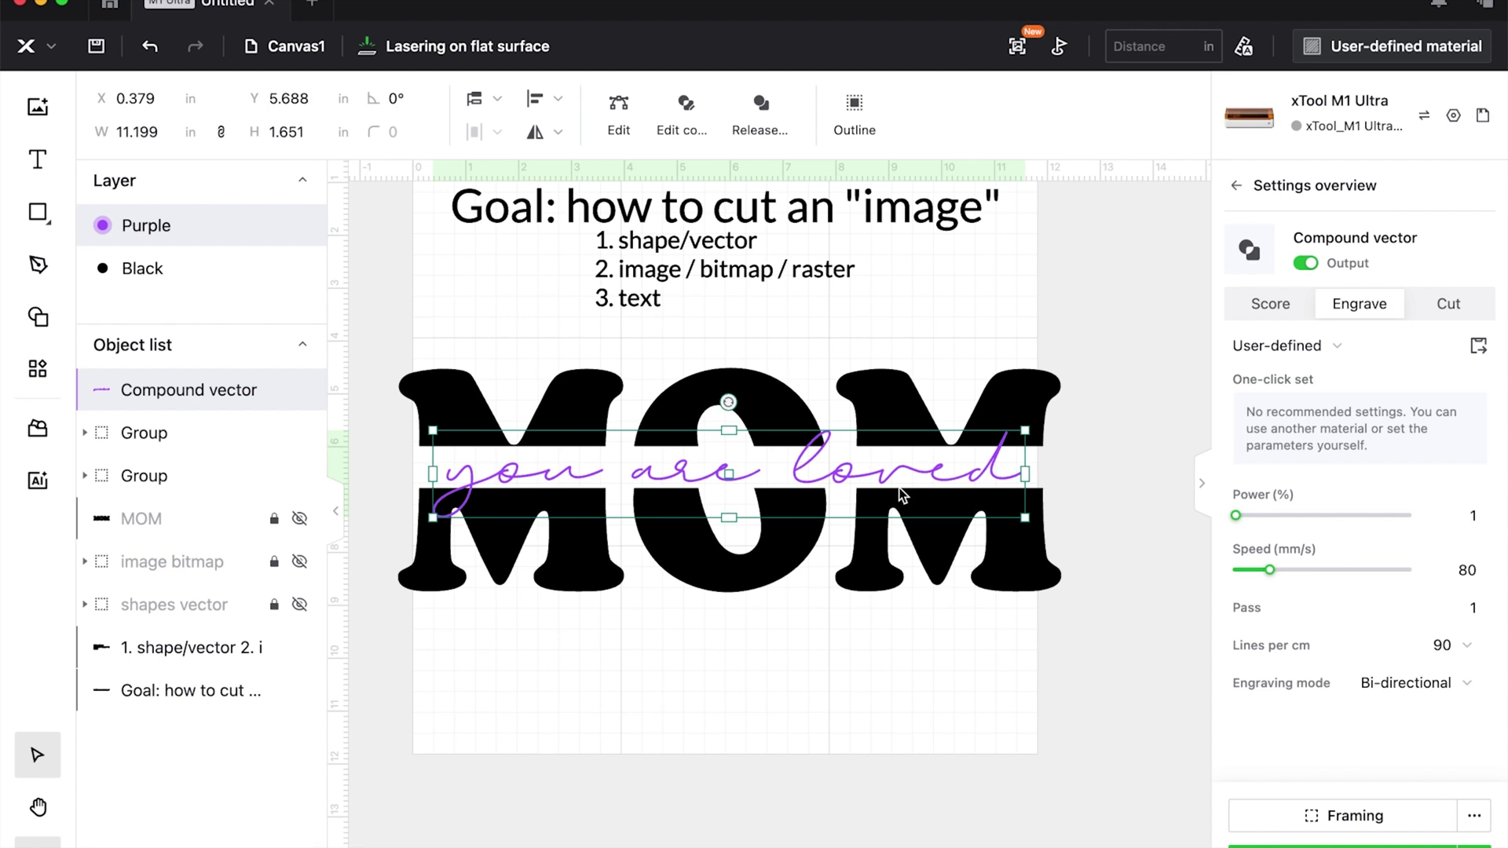
- Combine the top and bottom MOM halves into one compound vector
left_click(584, 388)
left_click(585, 564, "shift")
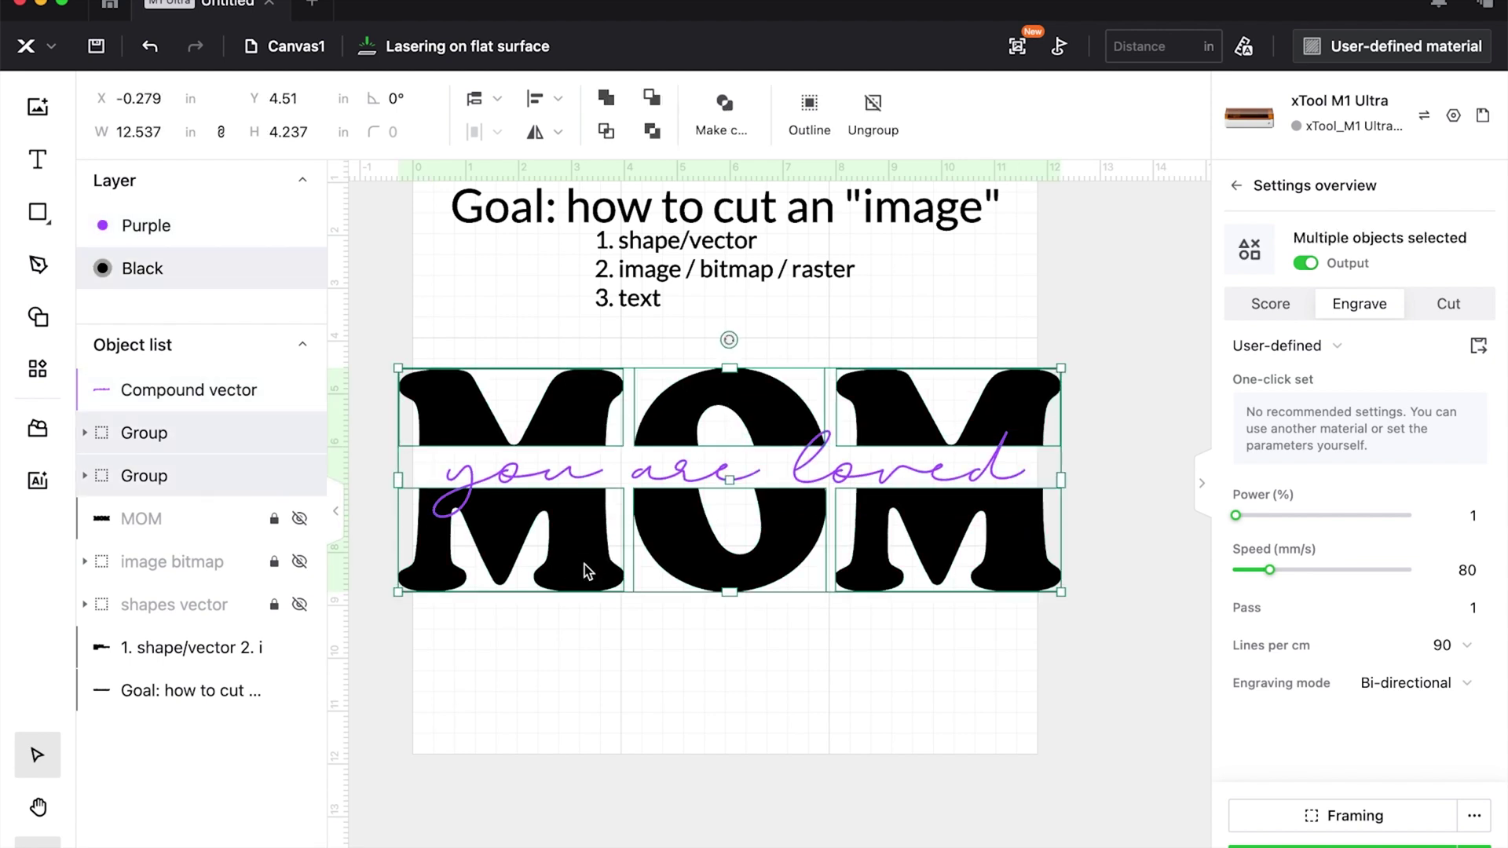
left_click(611, 102)
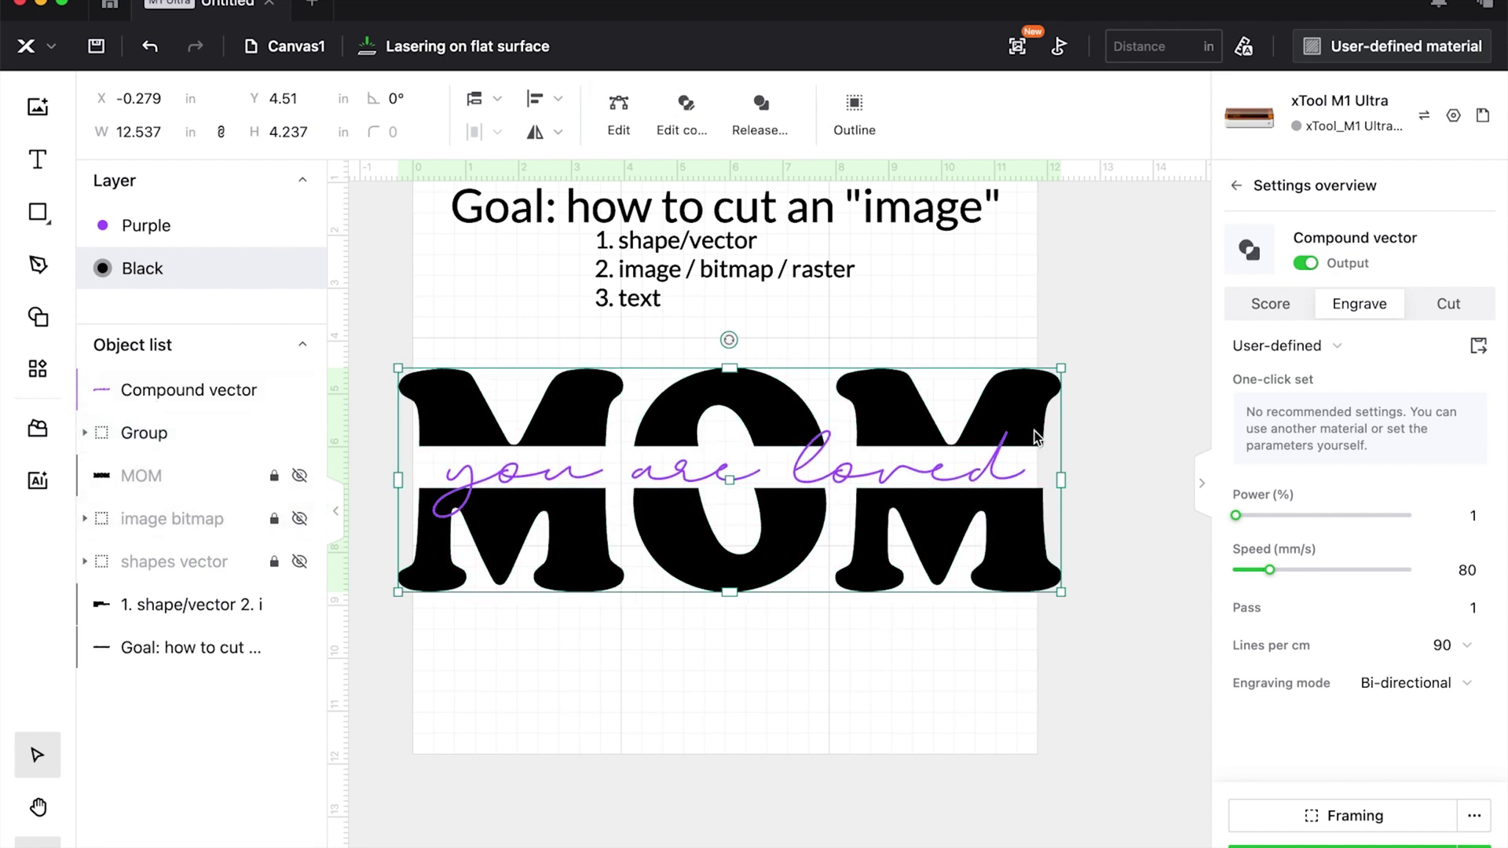
left_click(469, 690)
- Move the script out of the group and rename the group 'Mom'
left_click(180, 433)
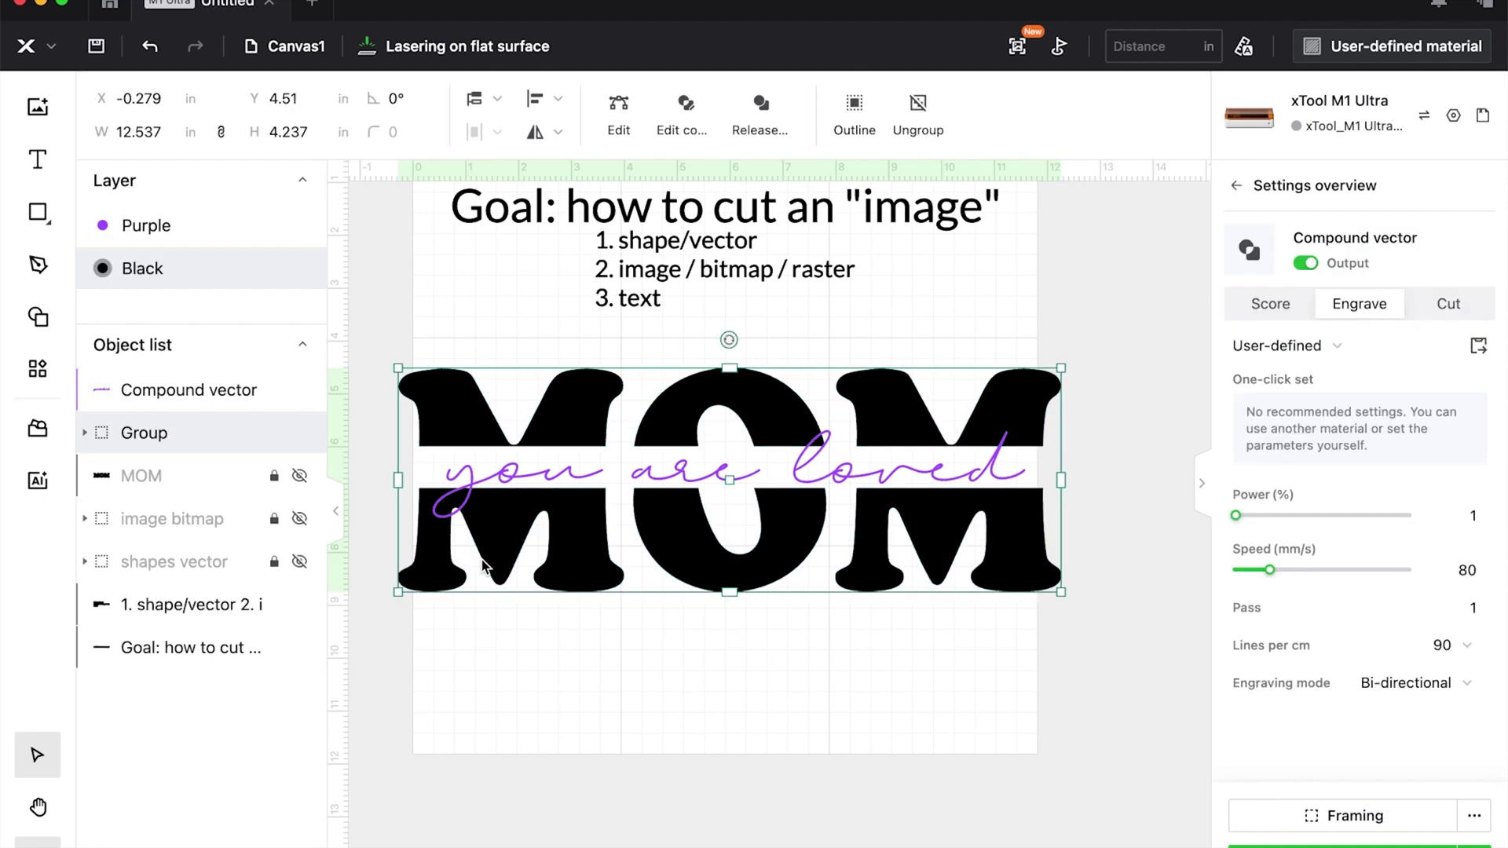
left_click(85, 433)
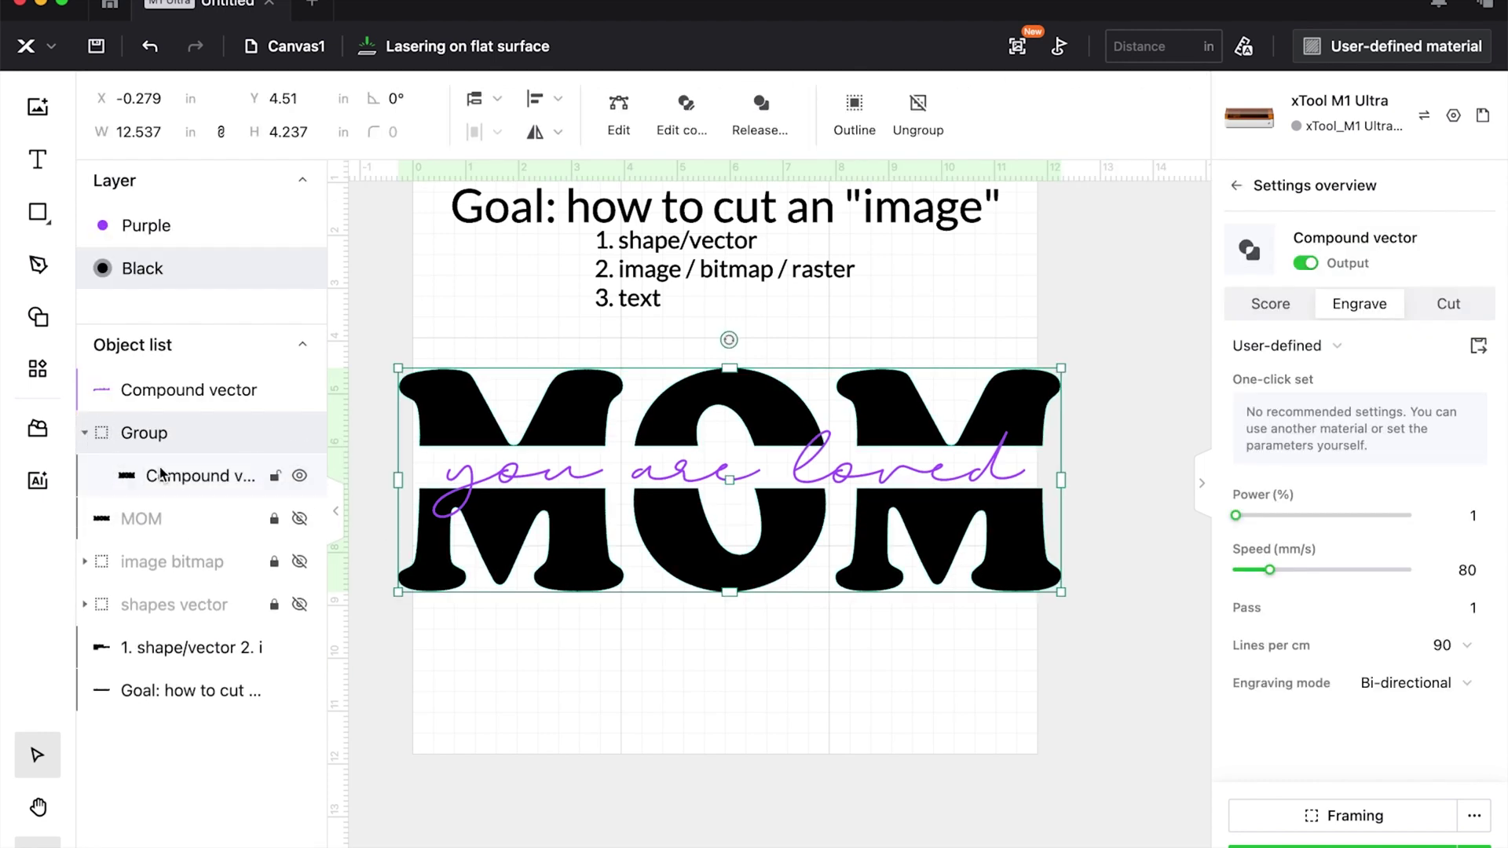
mouse_move(181, 474)
left_mouse_down()
mouse_move(195, 480)
mouse_move(196, 417)
mouse_move(194, 478)
left_mouse_up()
double_click(145, 431)
type("Mom")
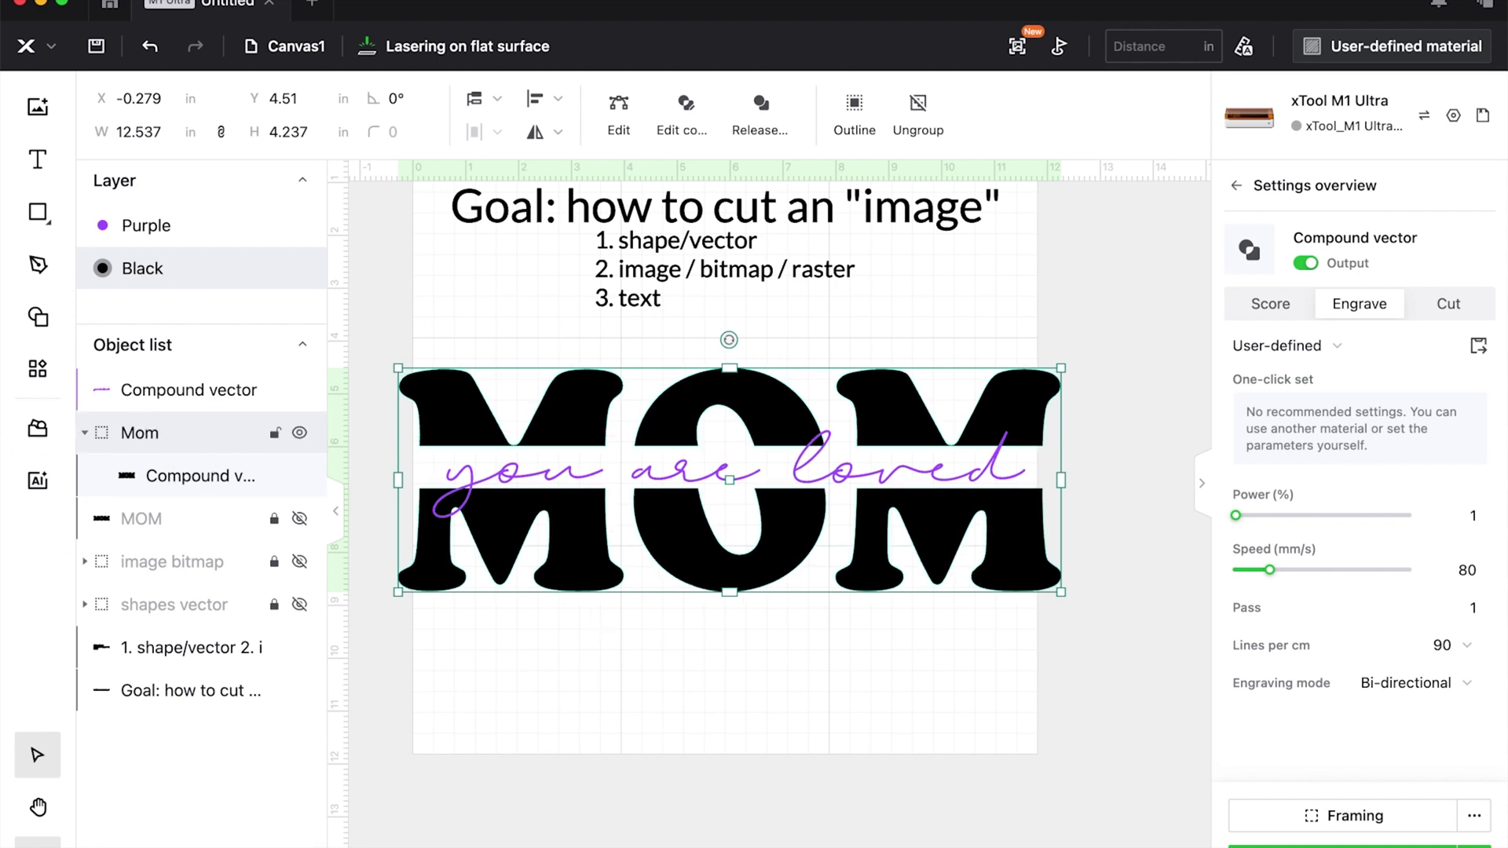
left_click(185, 393)
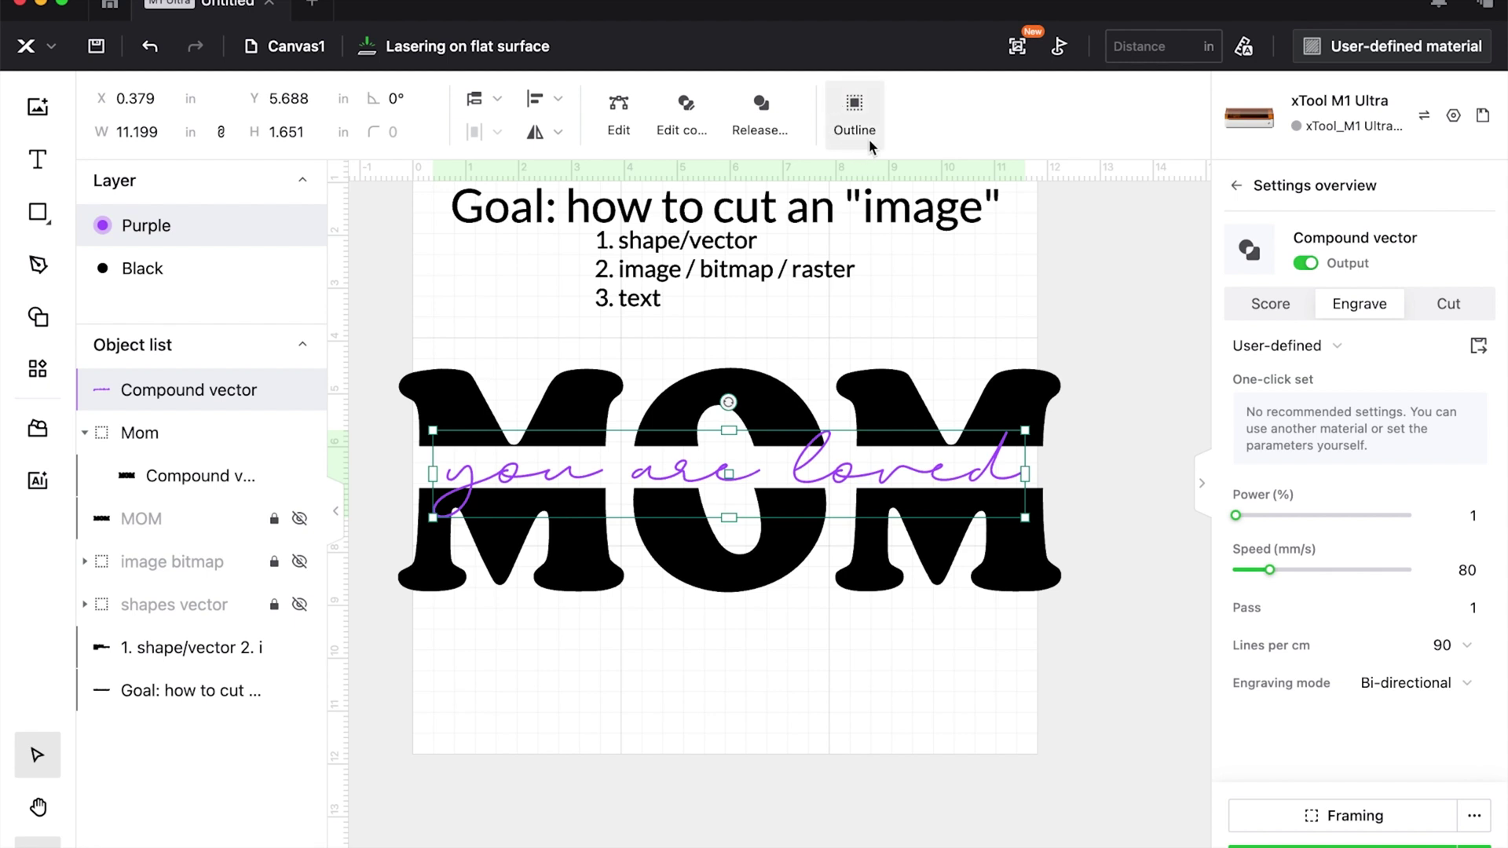
- Create a 0.119 in offset outline of the script with bitmap inner outline off
left_click(854, 113)
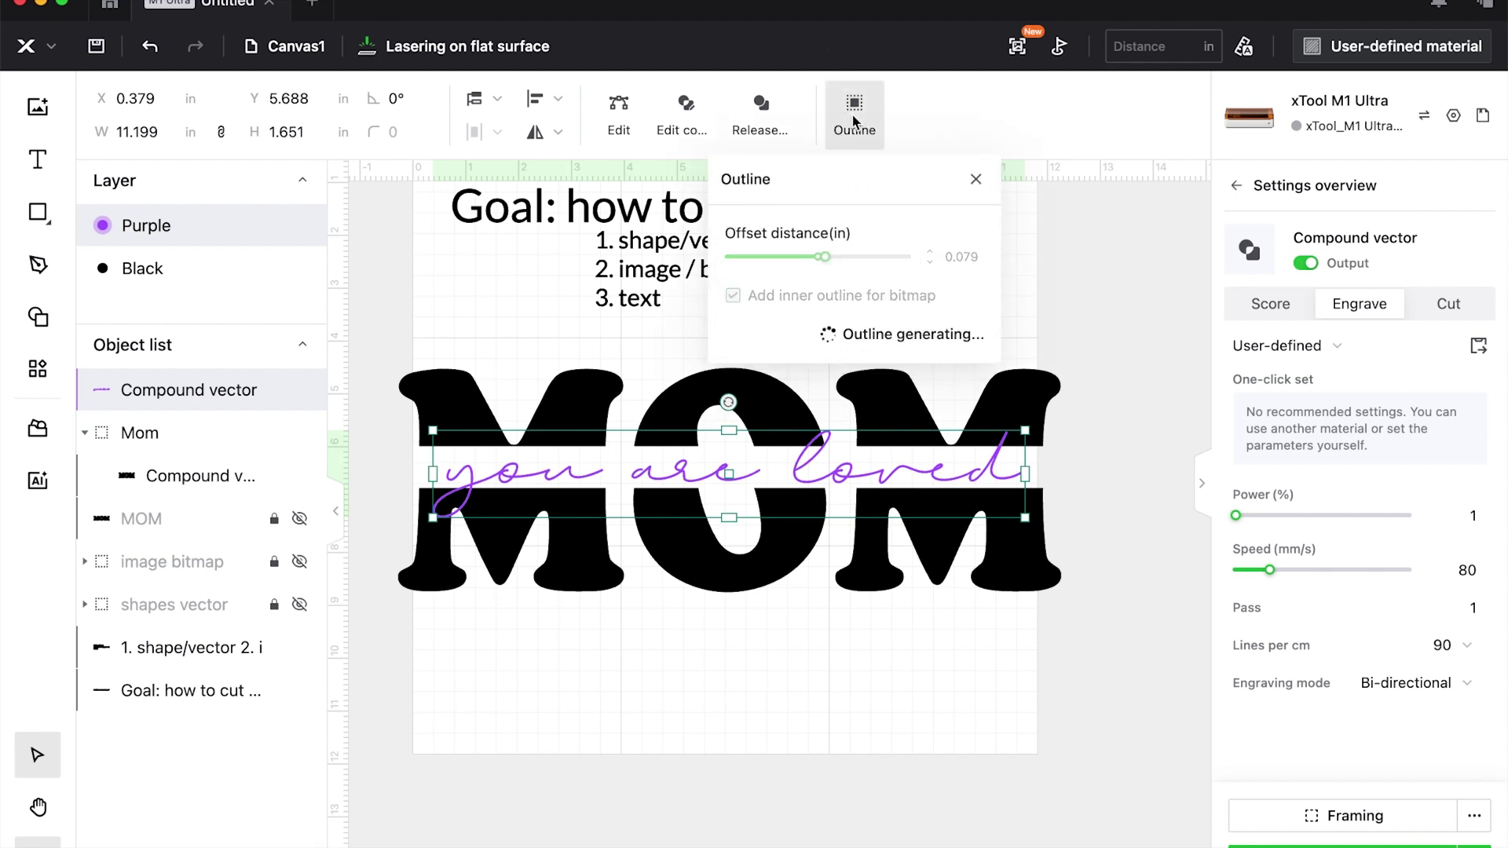
left_click(733, 296)
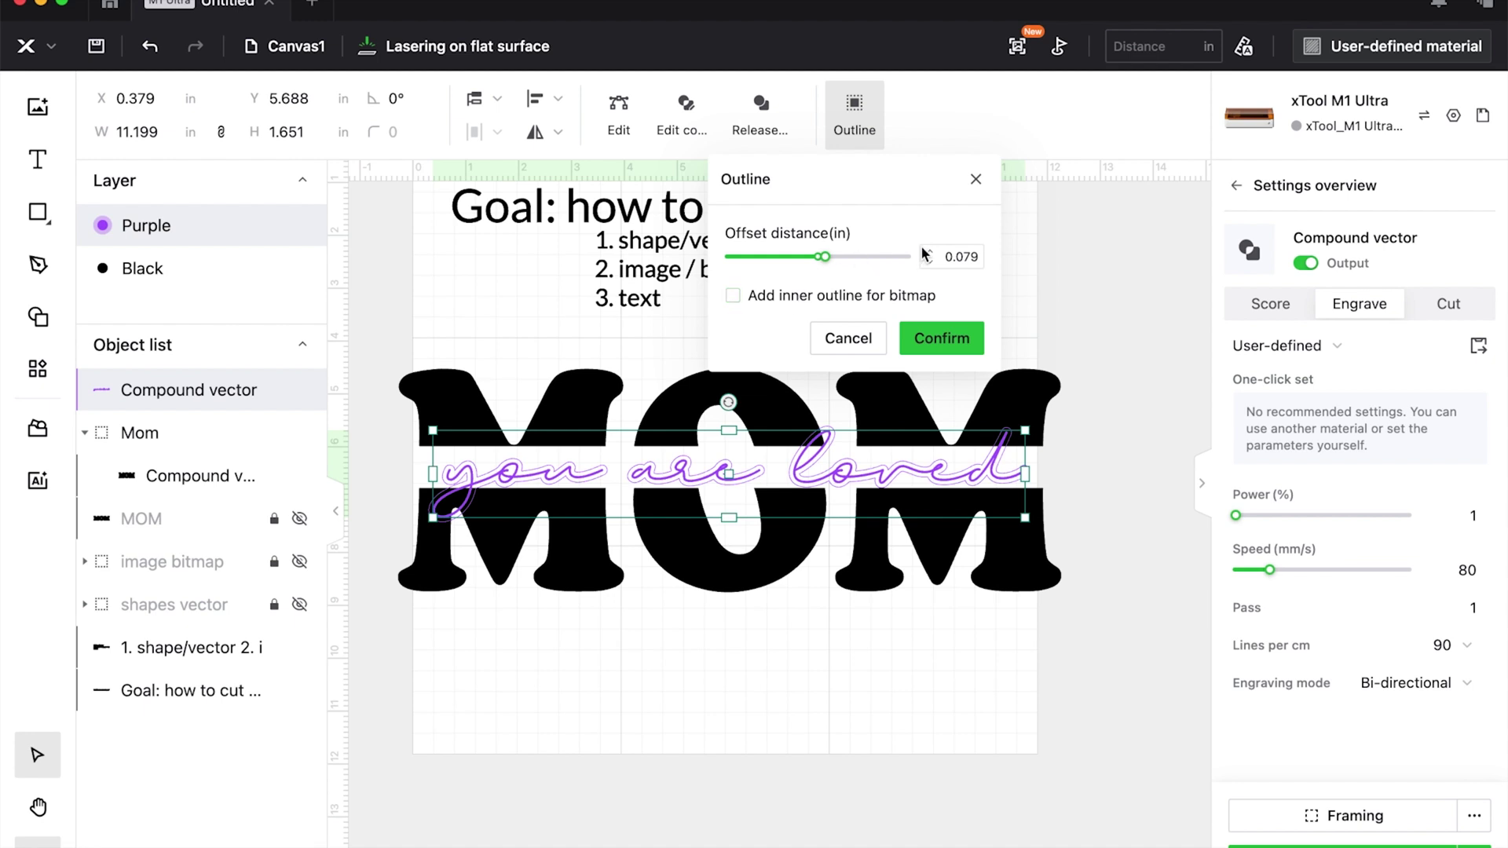
left_click(926, 249)
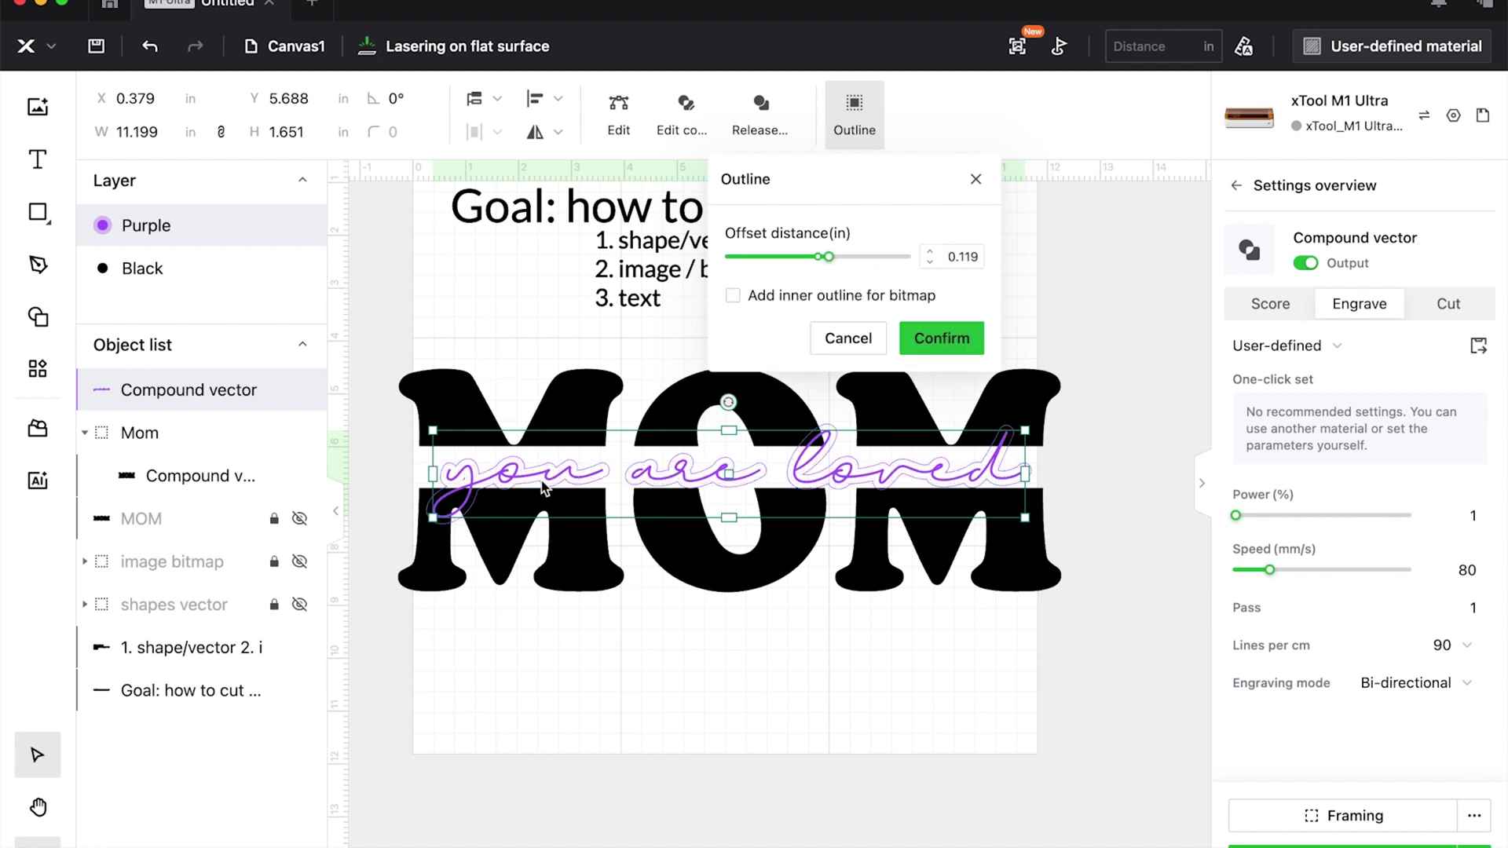
left_click(938, 350)
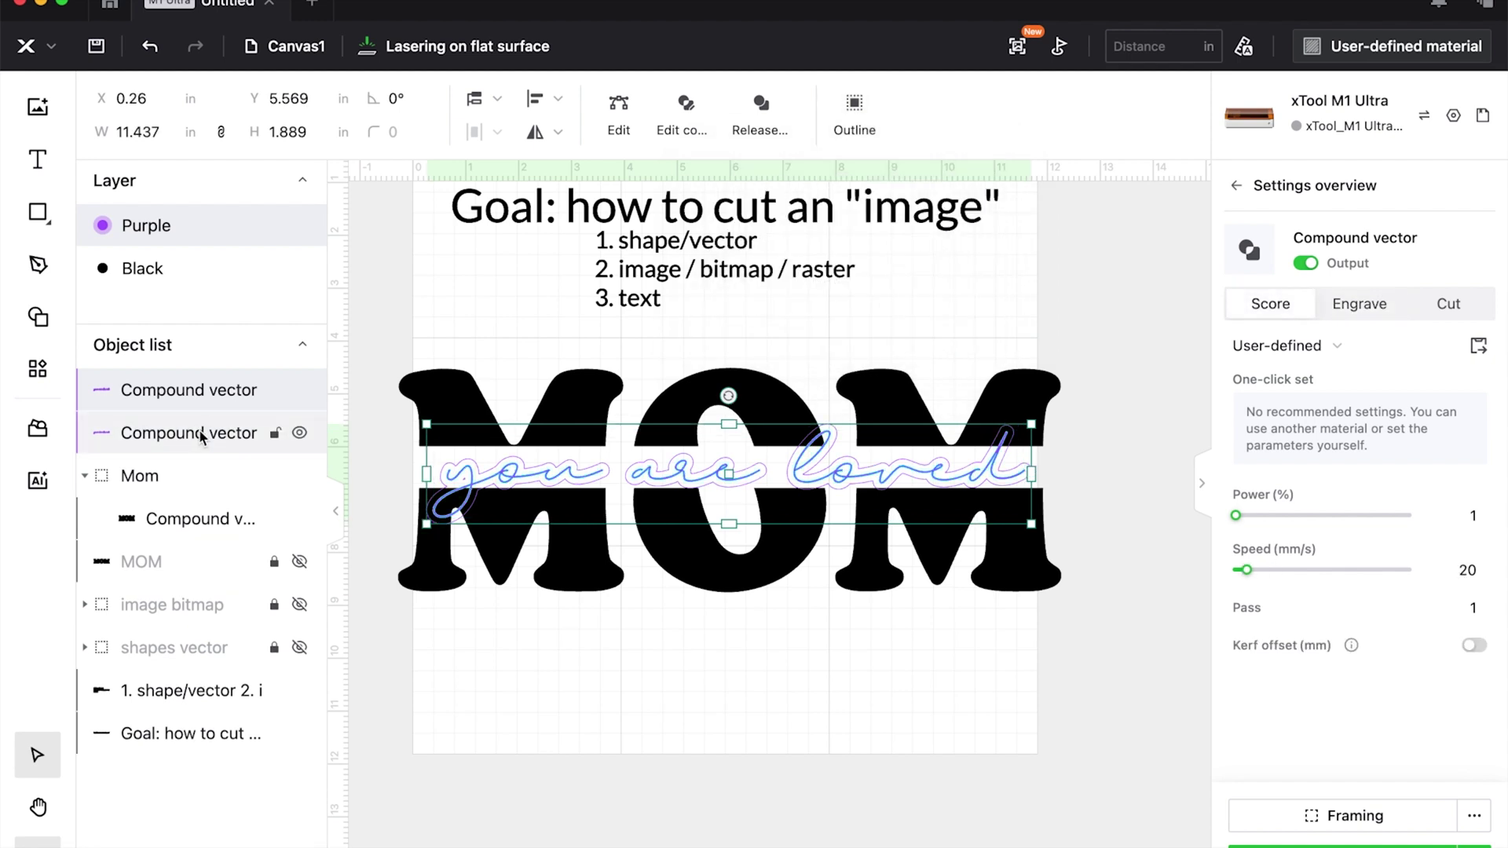
- Hide and lock the outline, then subtract it from MOM
left_click(299, 434)
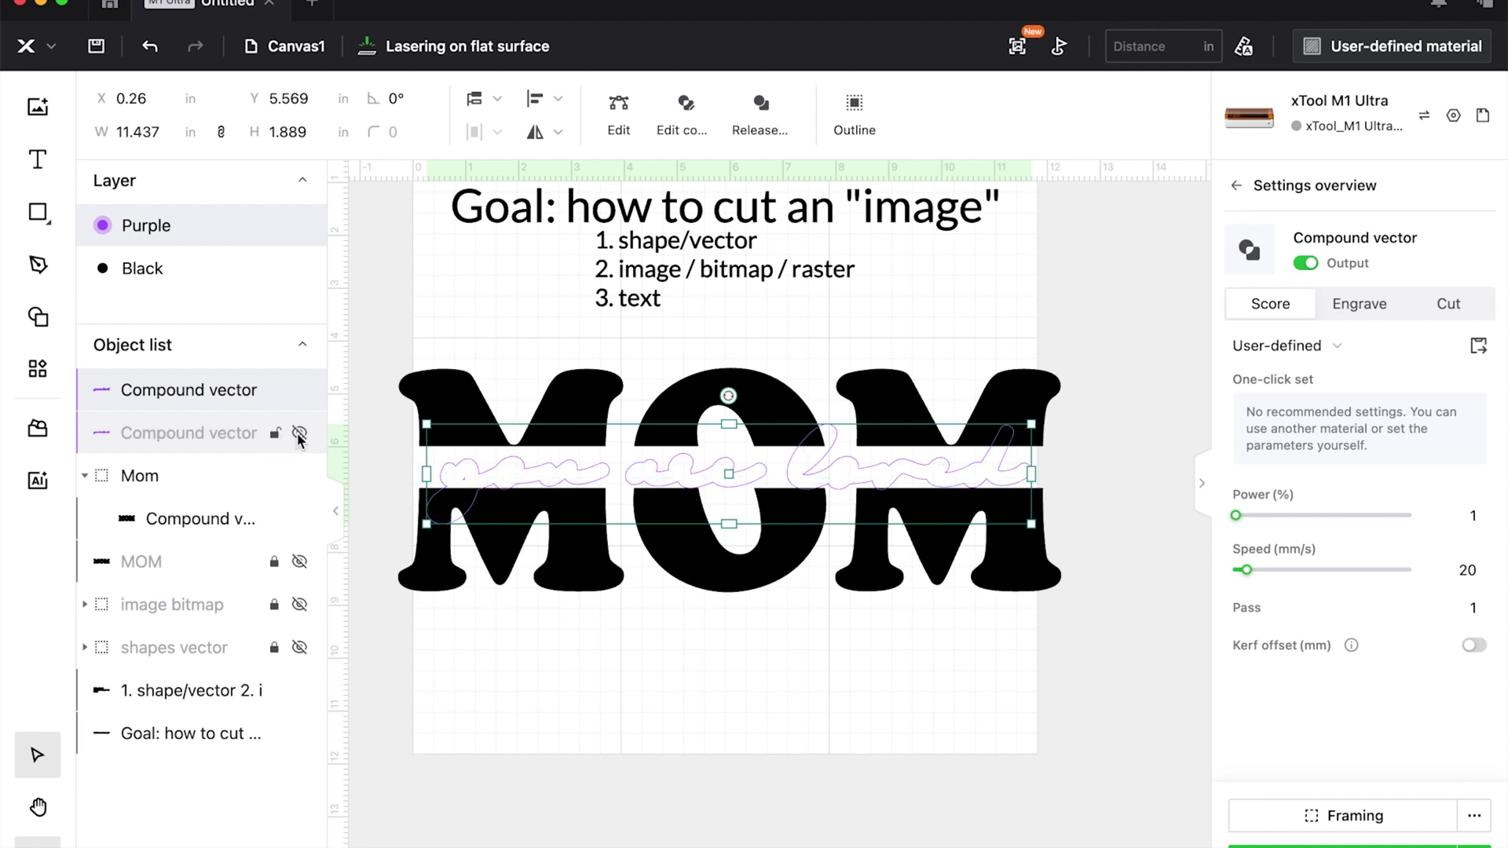
left_click(274, 433)
left_click_drag(228, 434, 192, 579)
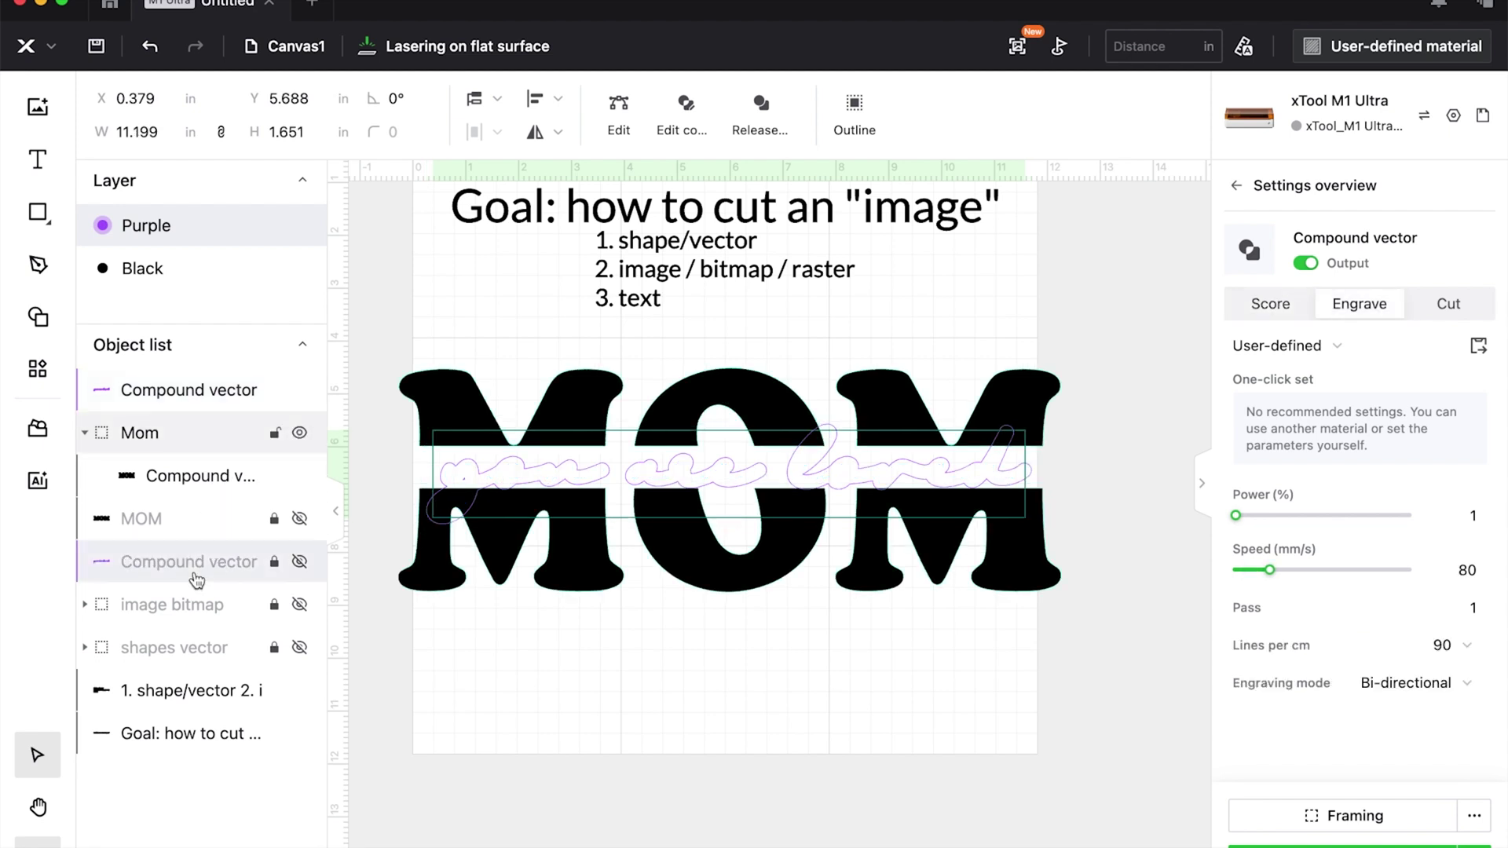
left_click(224, 390)
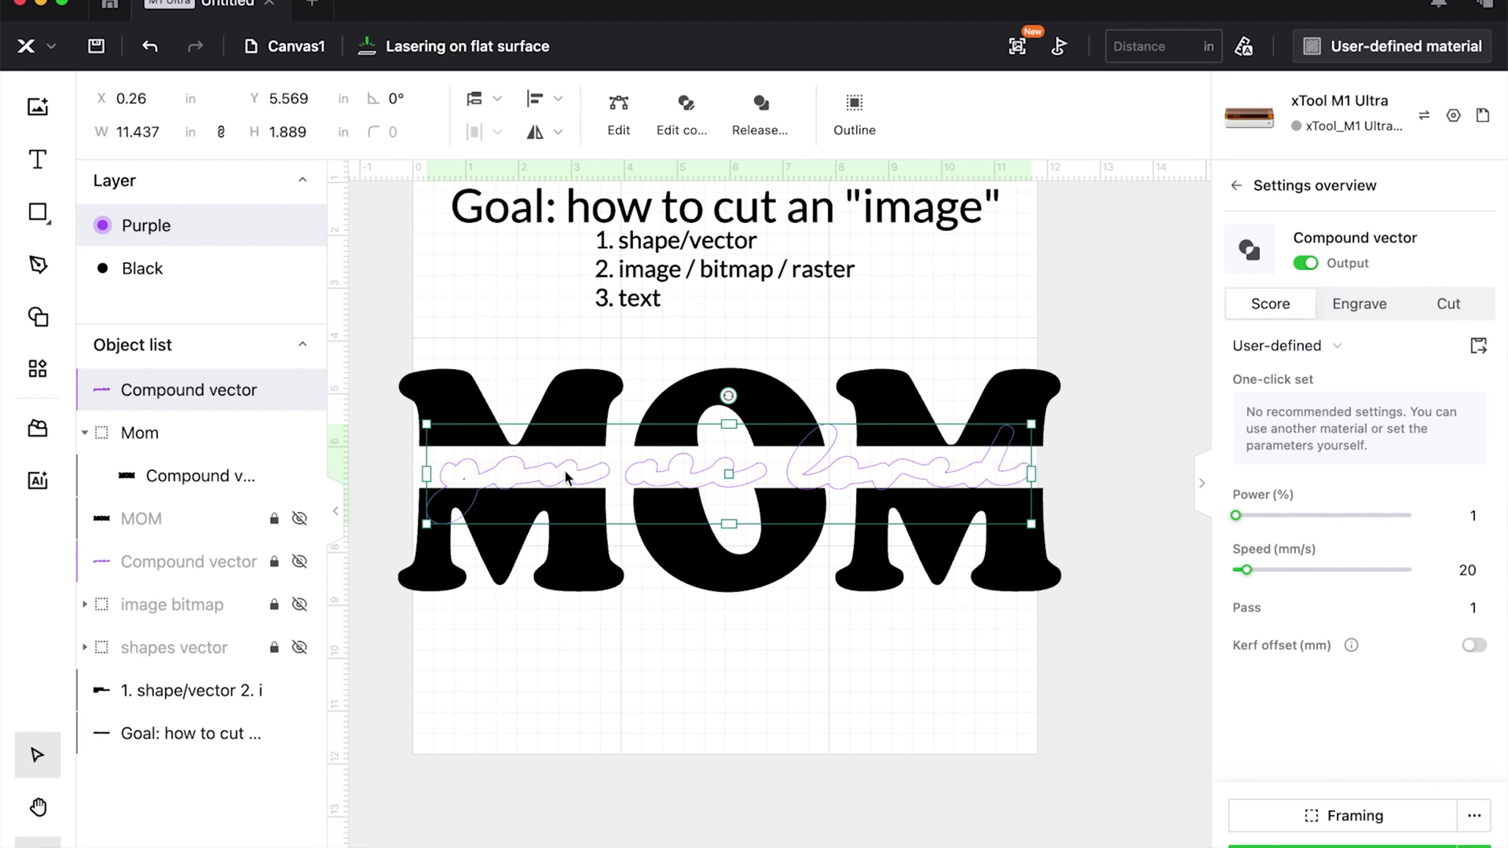
left_click(459, 395)
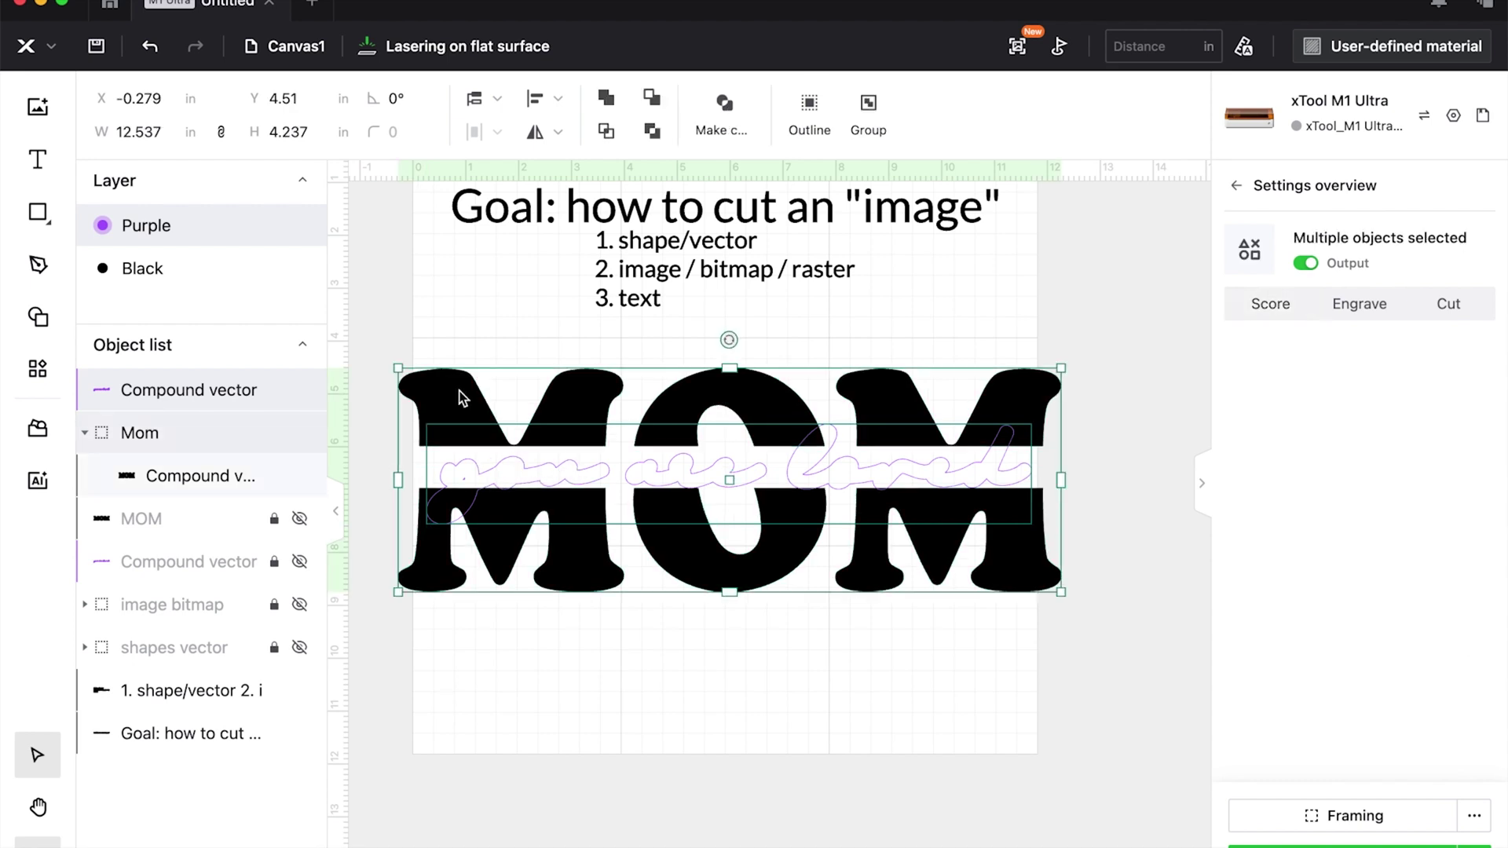
left_click(662, 100)
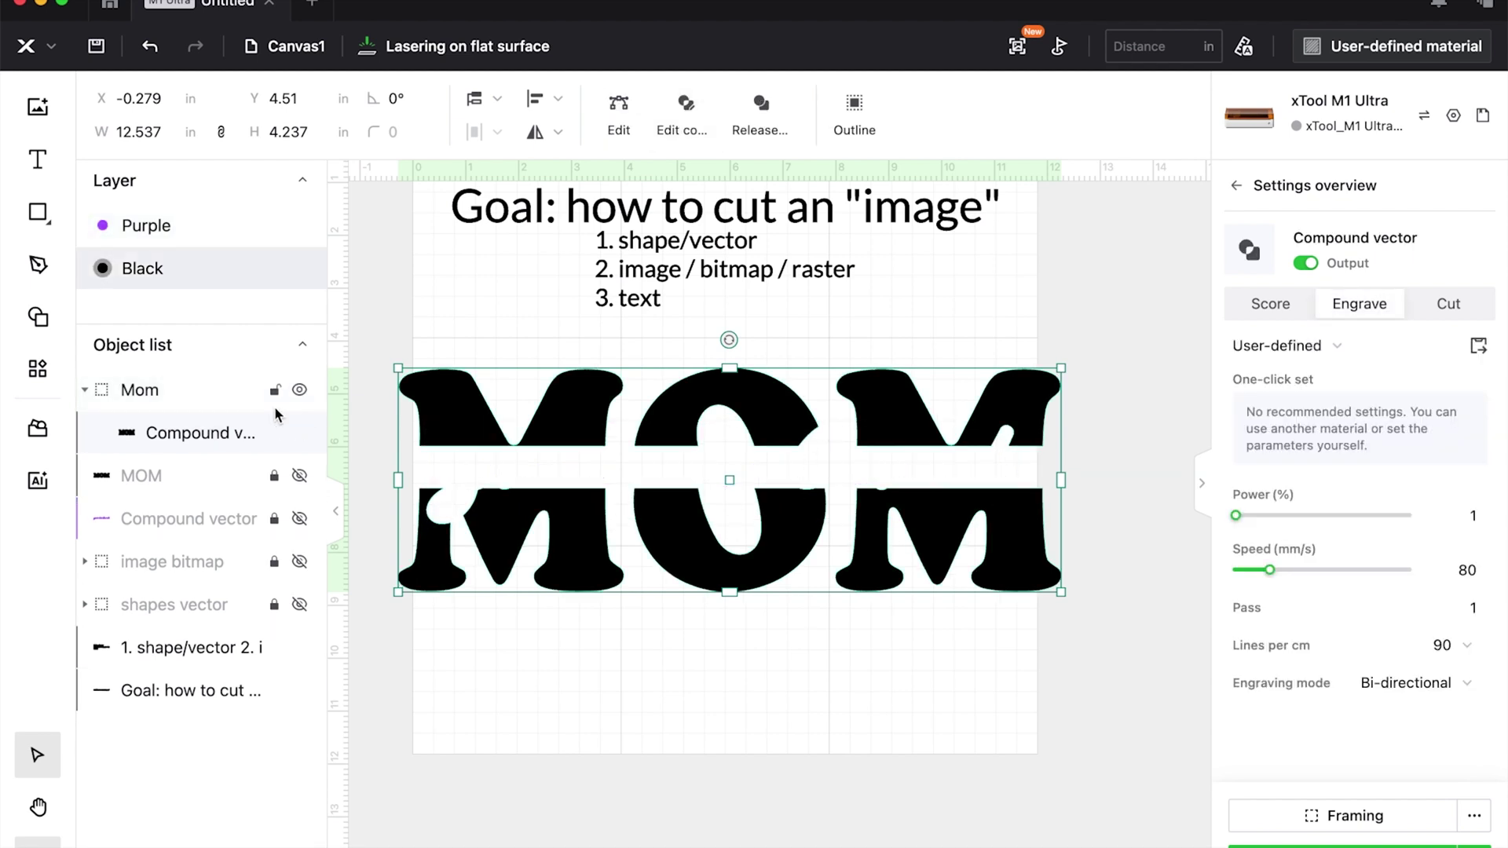
- Move the script to the top of the Object list, unlock it and make it visible
left_click_drag(192, 518, 211, 370)
left_click(274, 391)
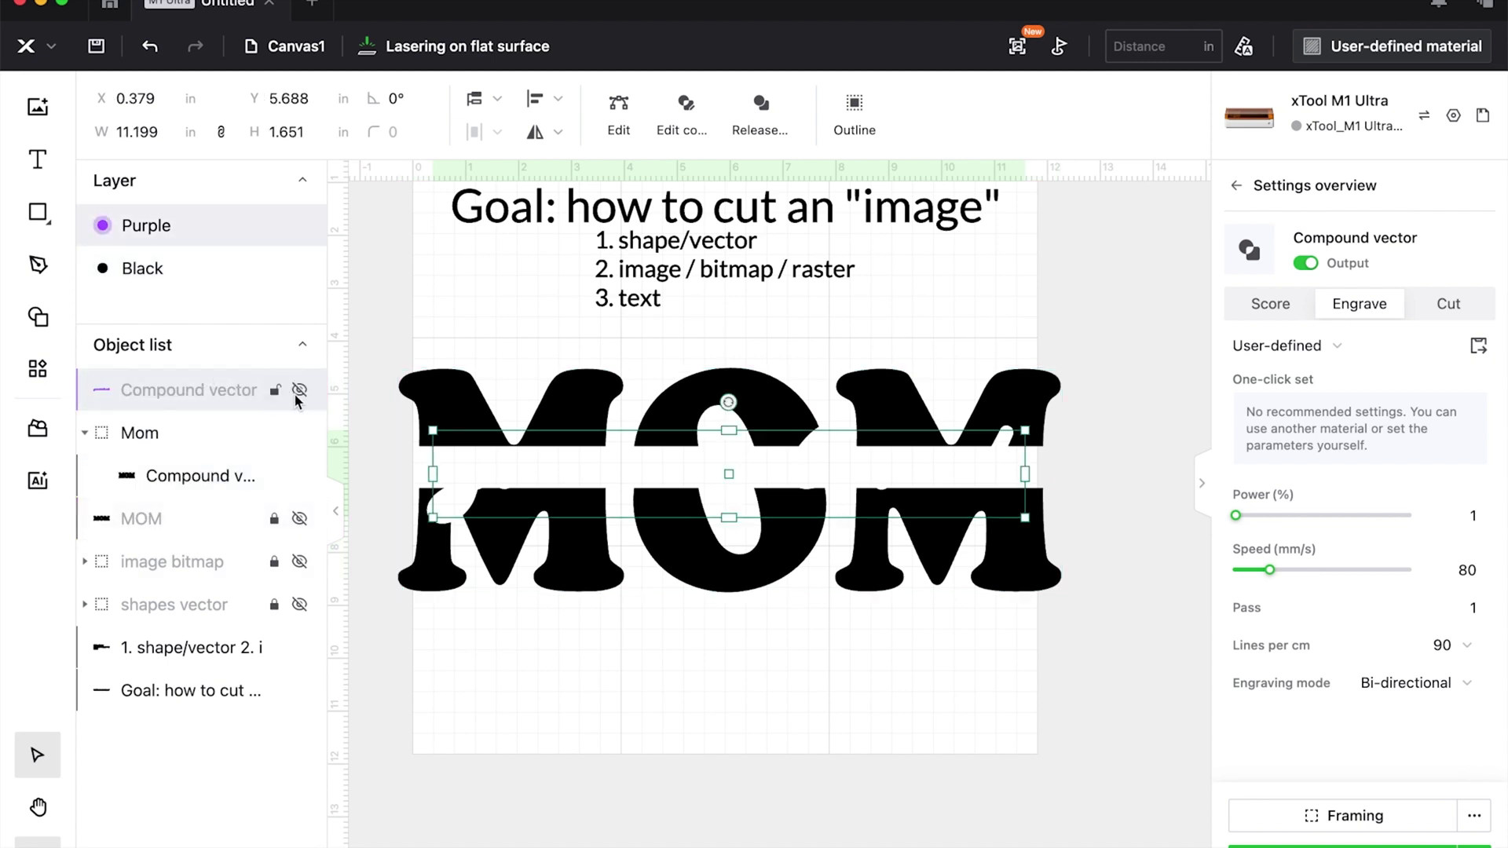
left_click(299, 391)
left_click(594, 738)
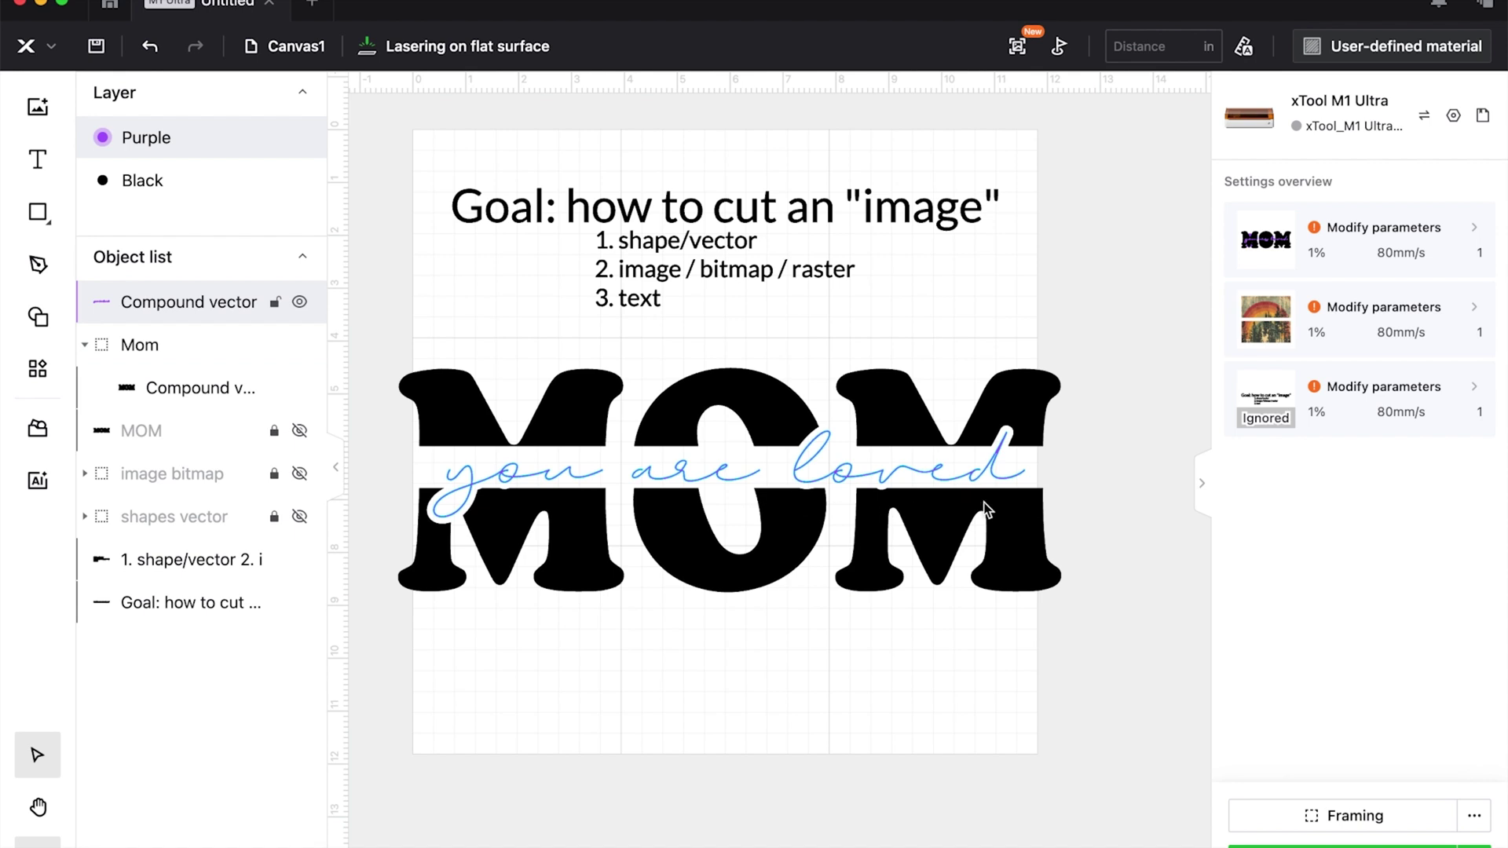
- Release the Mom compound and ungroup the resulting letter pieces
left_click(1015, 547)
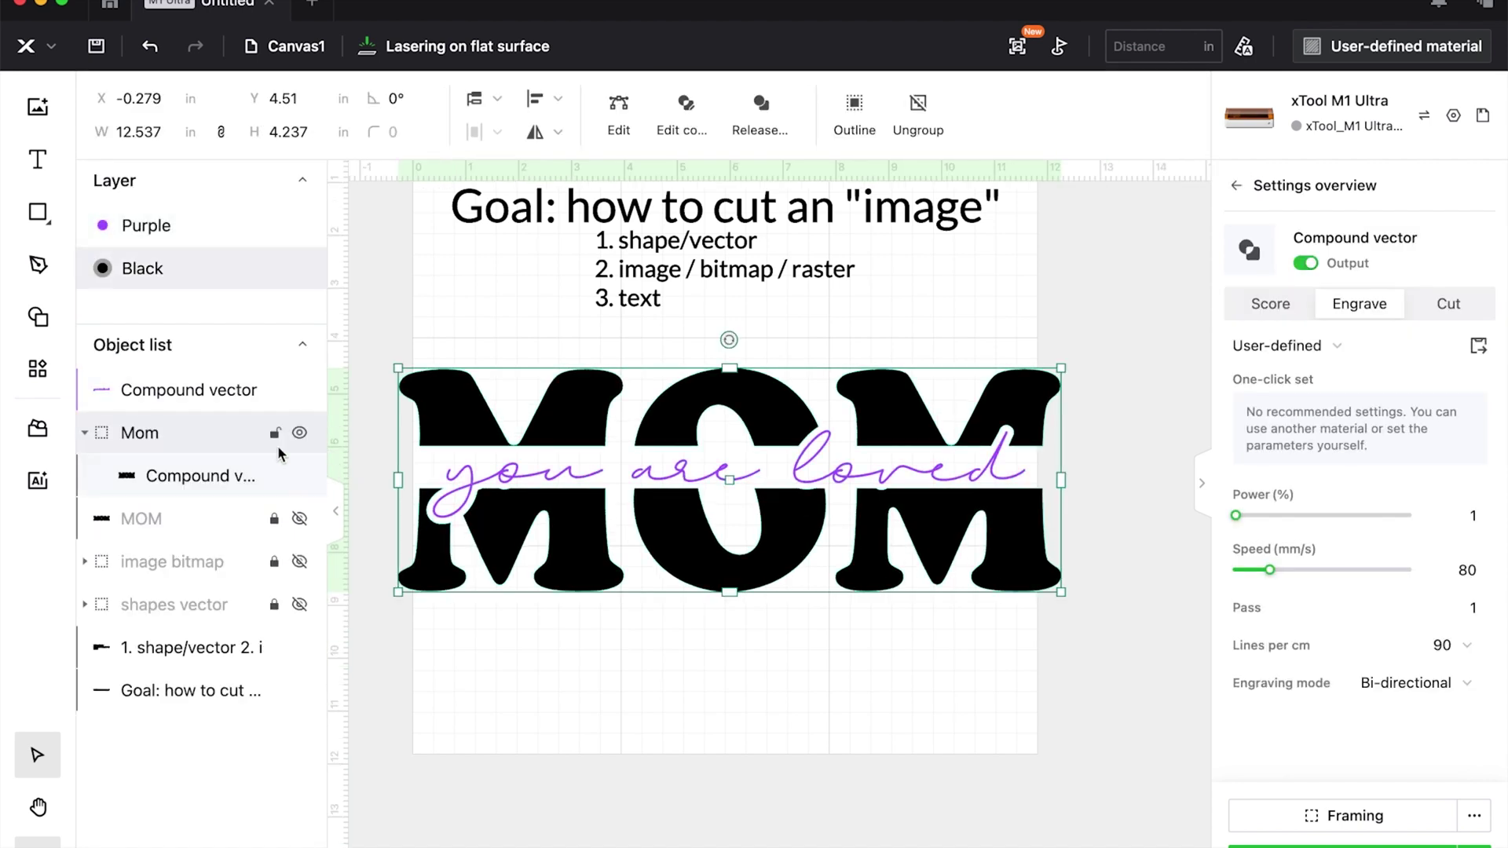
left_click(767, 118)
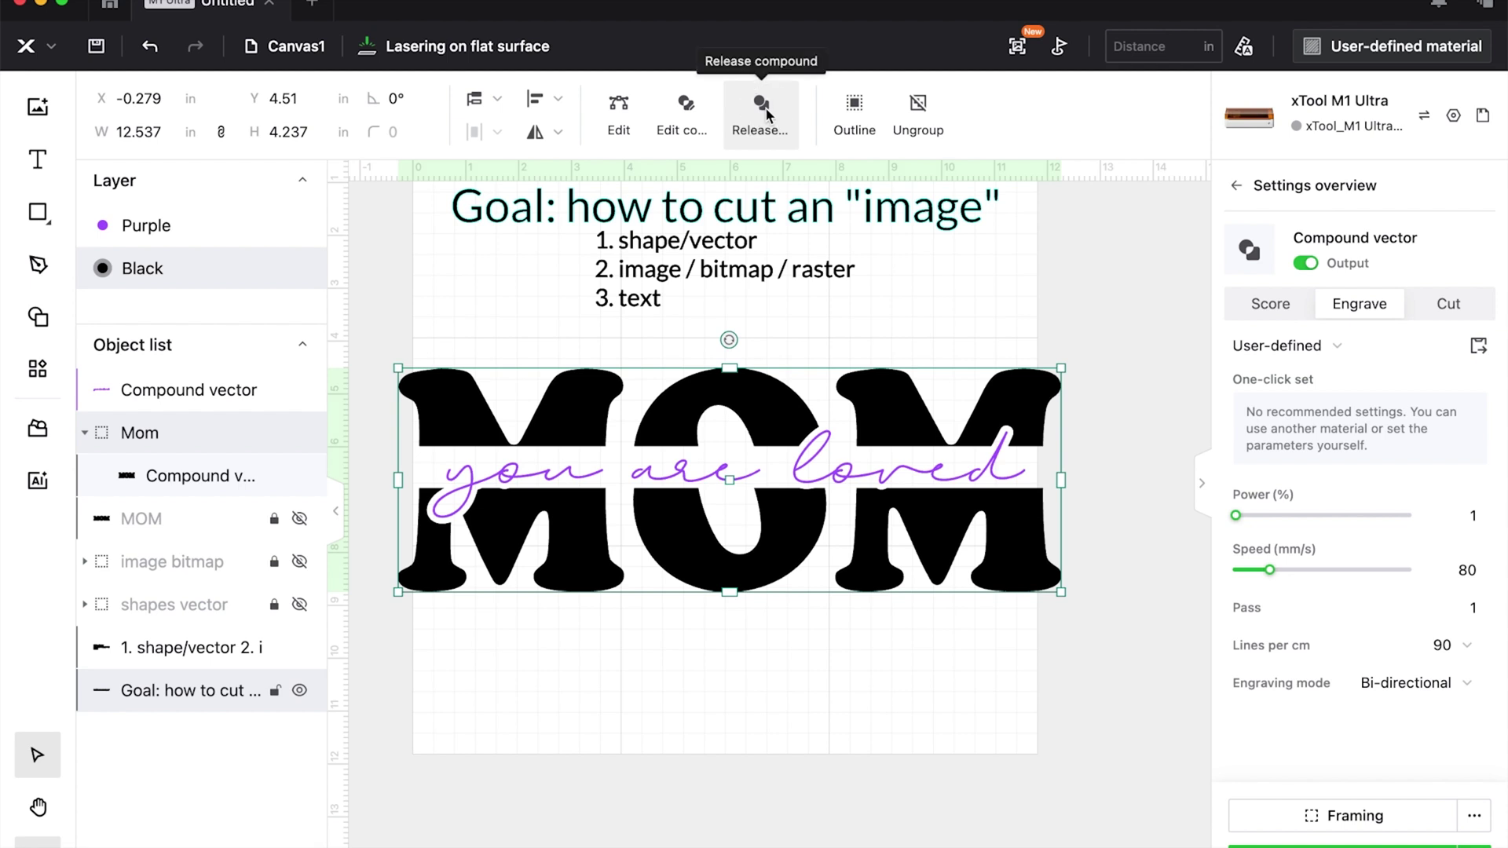
left_click(369, 386)
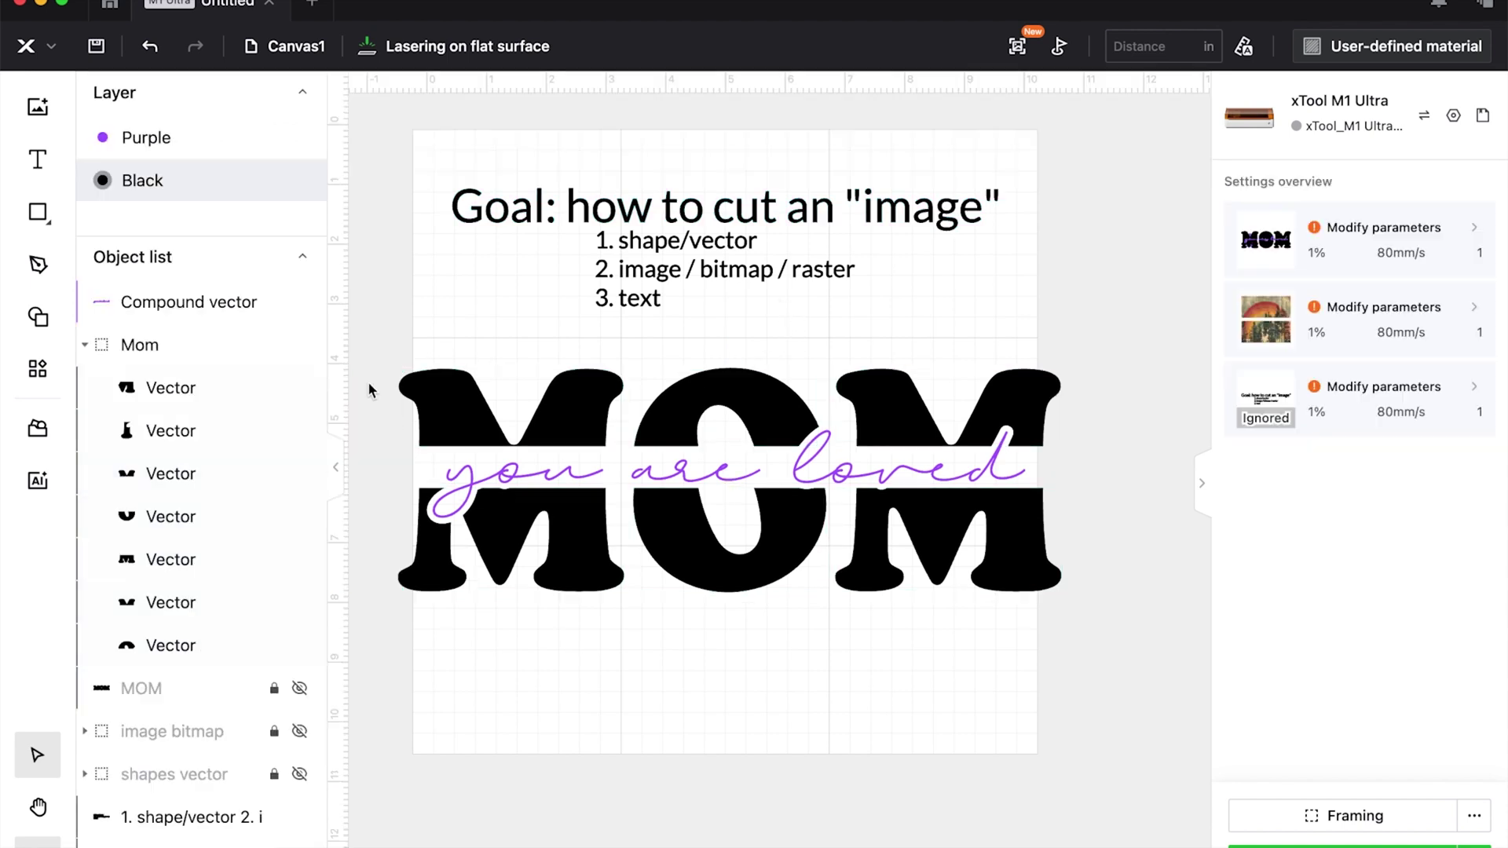
left_click(480, 393)
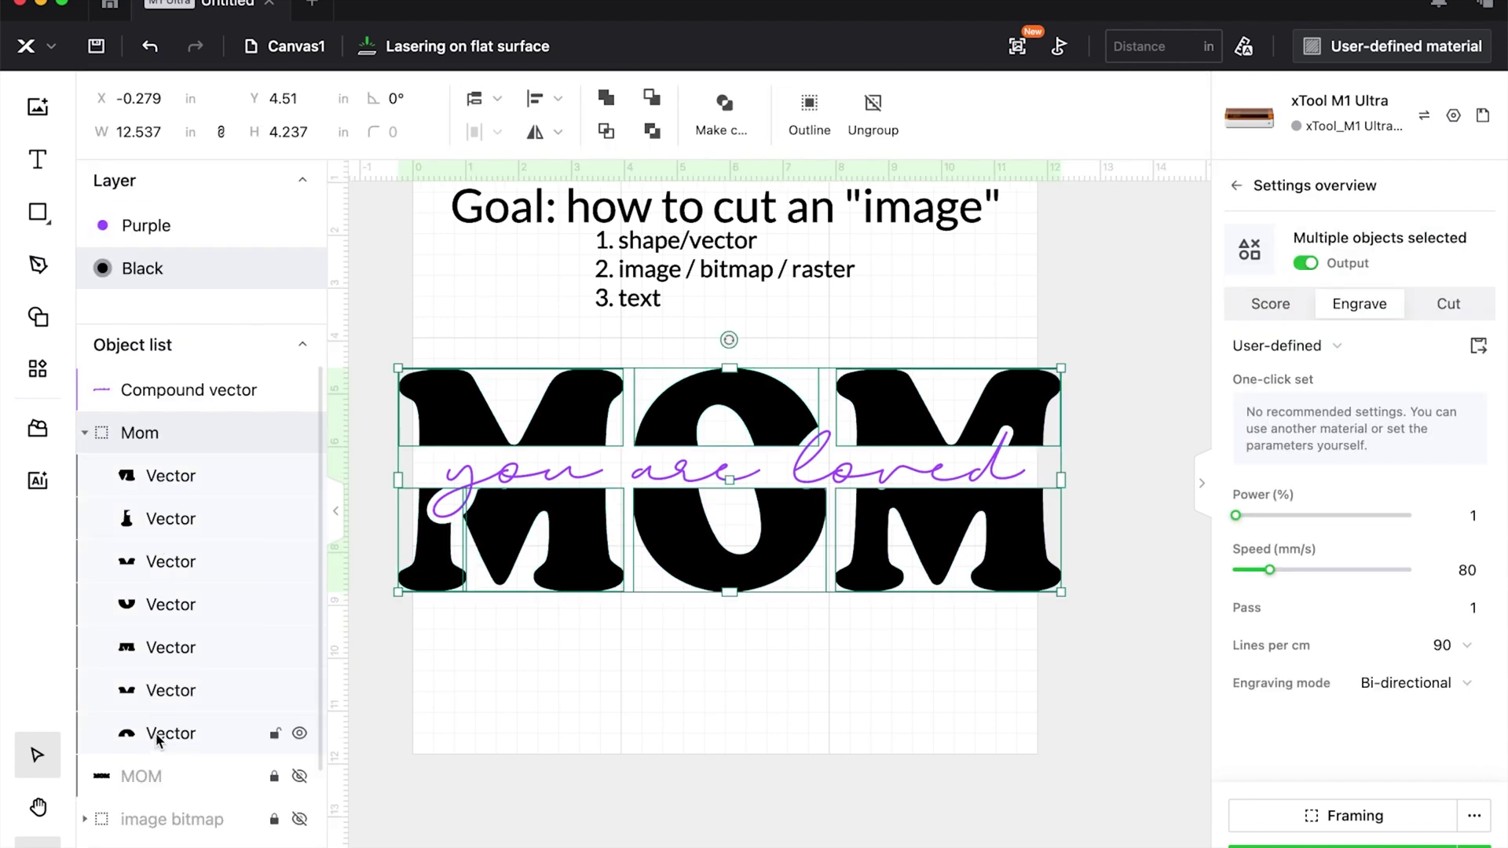
left_click(881, 109)
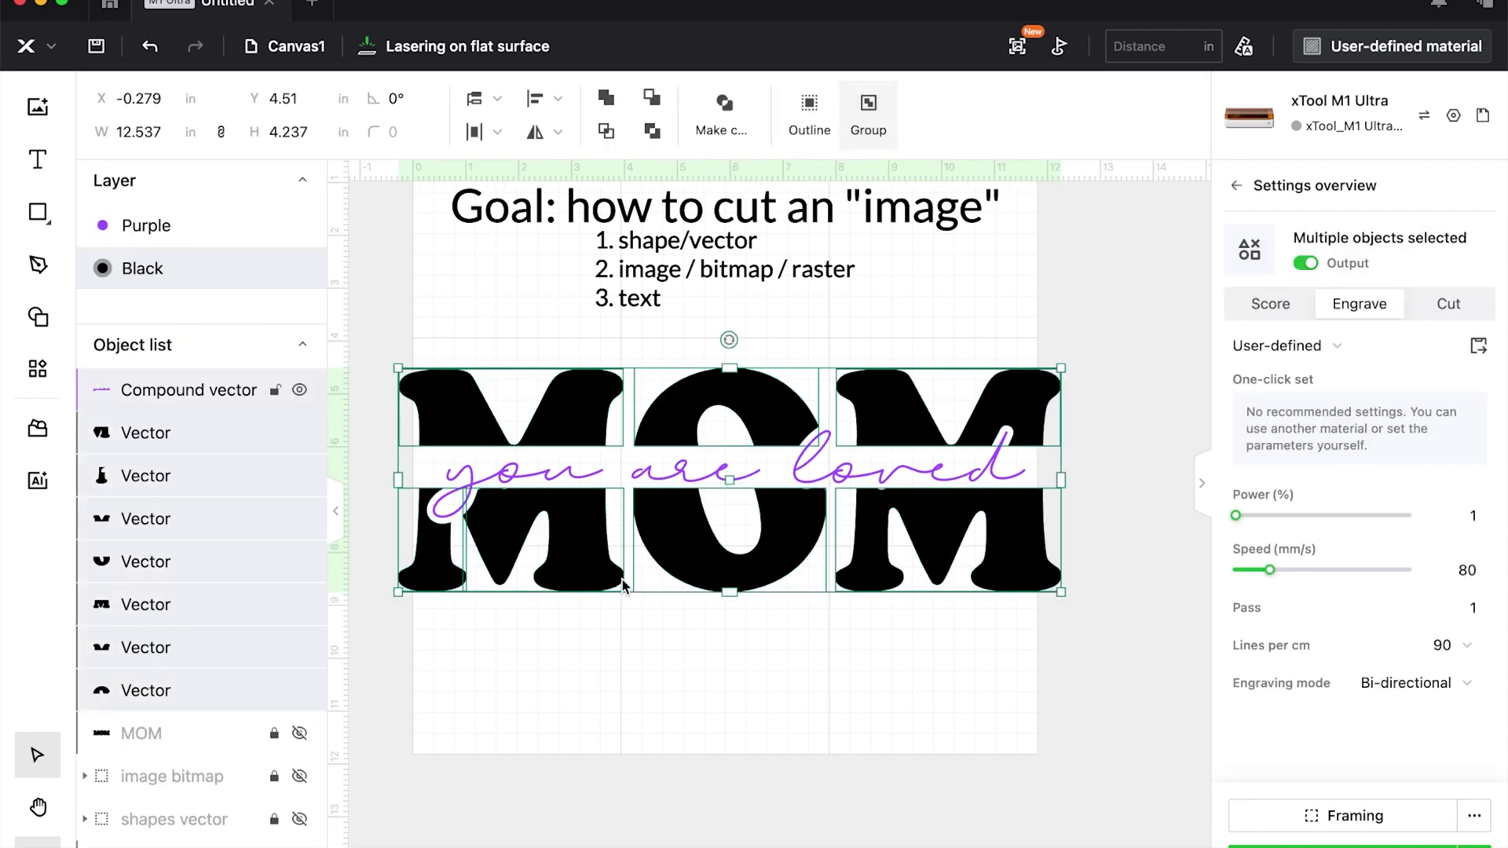
left_click(611, 663)
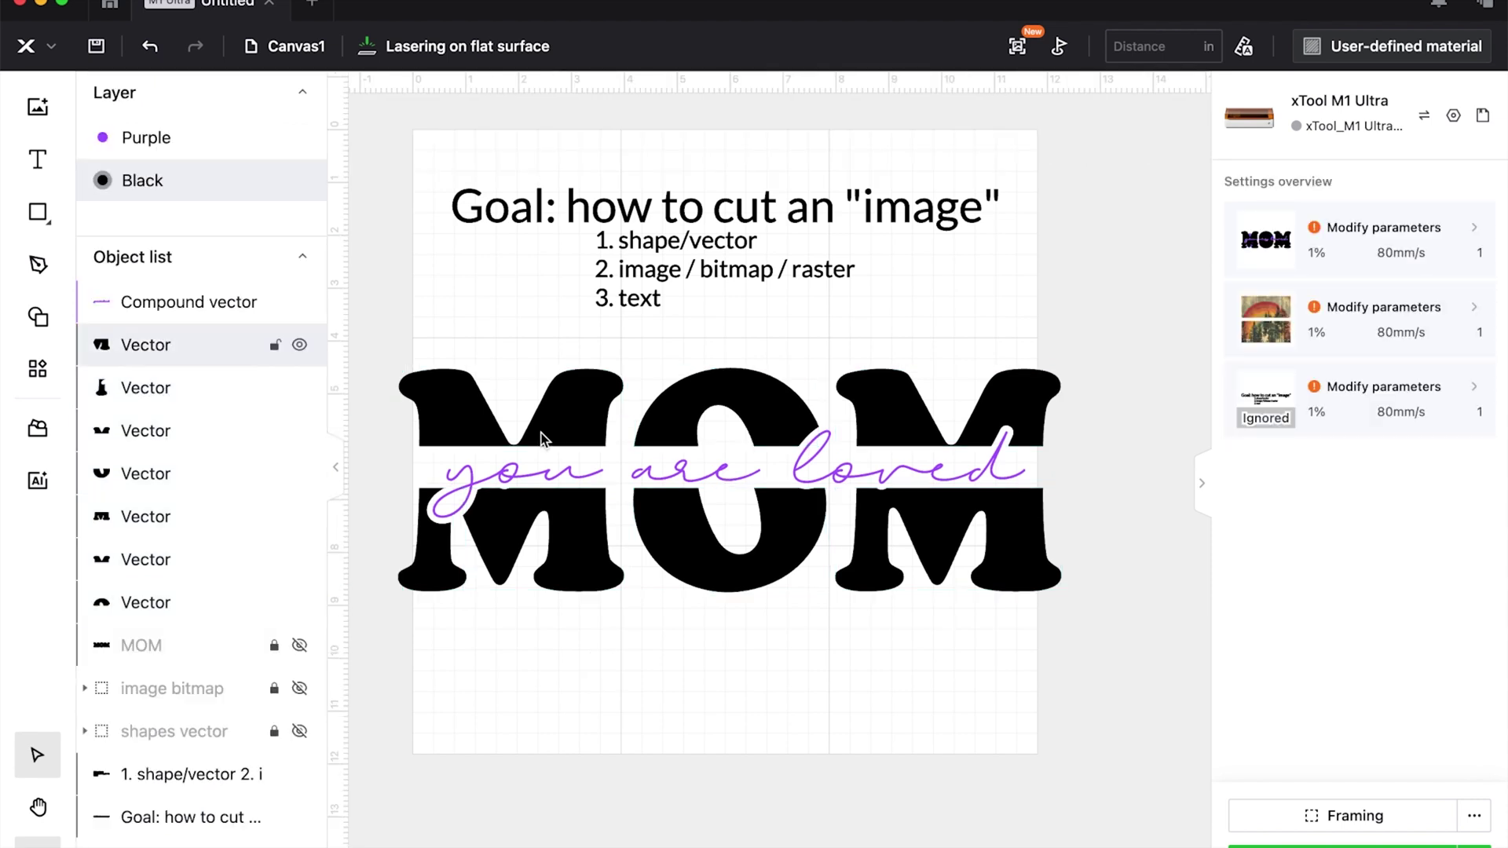
- Select the top pieces of M, O and M together with the script
left_click(456, 393)
left_click(750, 405, "shift")
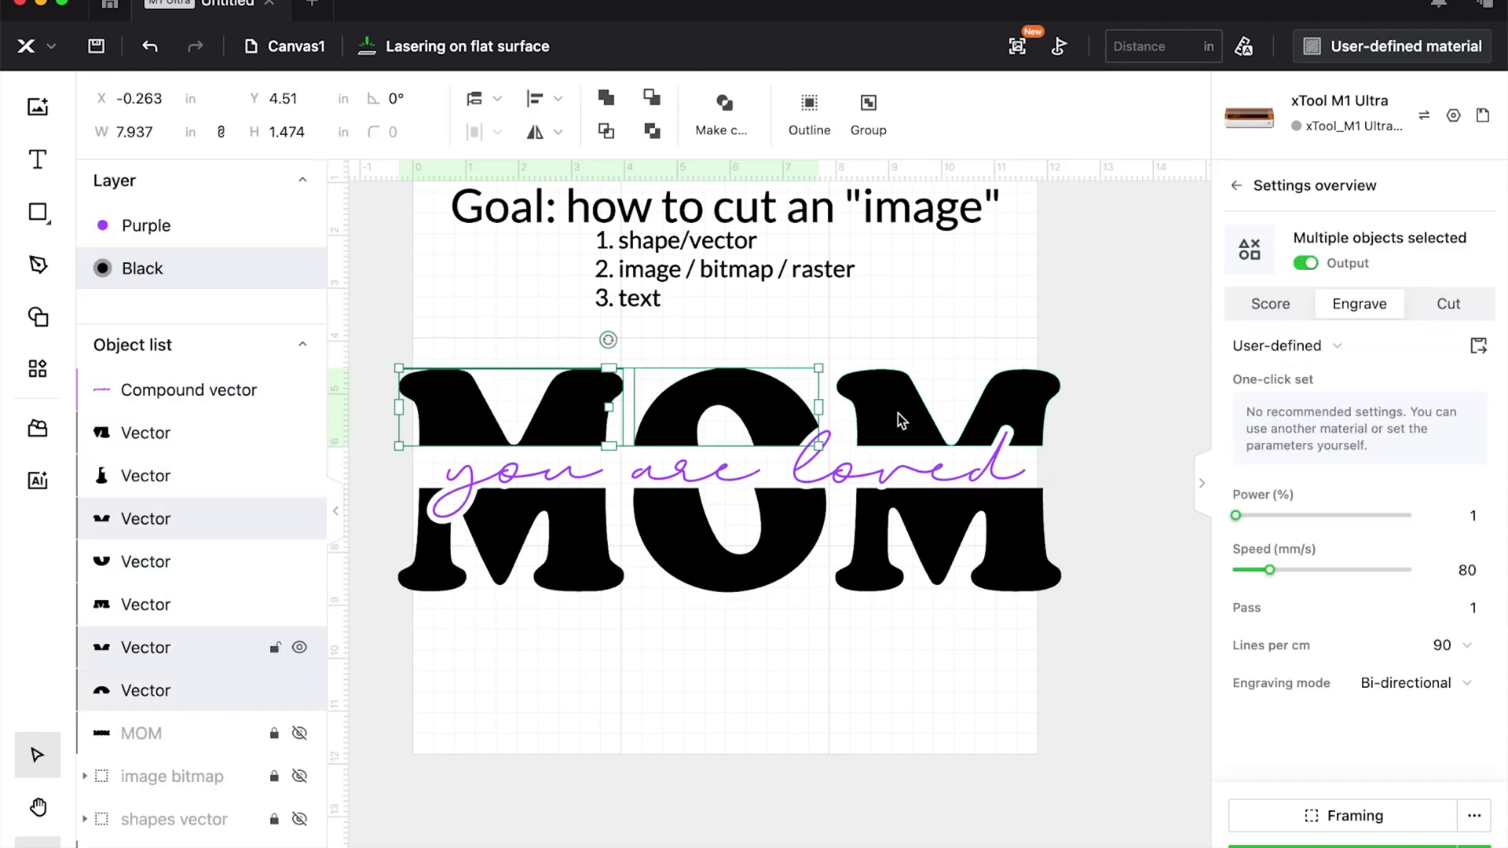
left_click(903, 420, "shift")
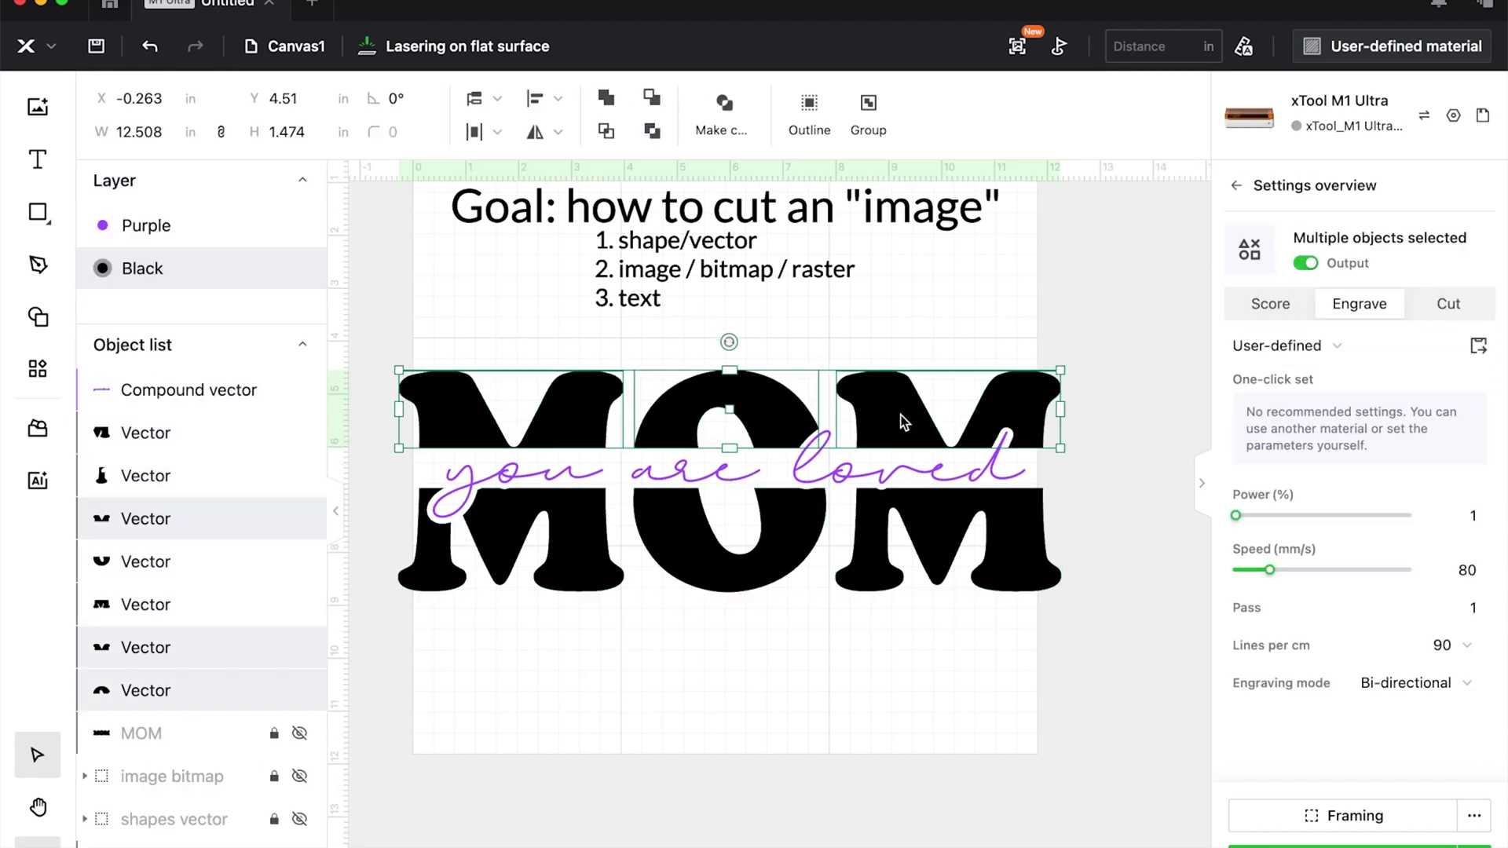
left_click(941, 491, "shift")
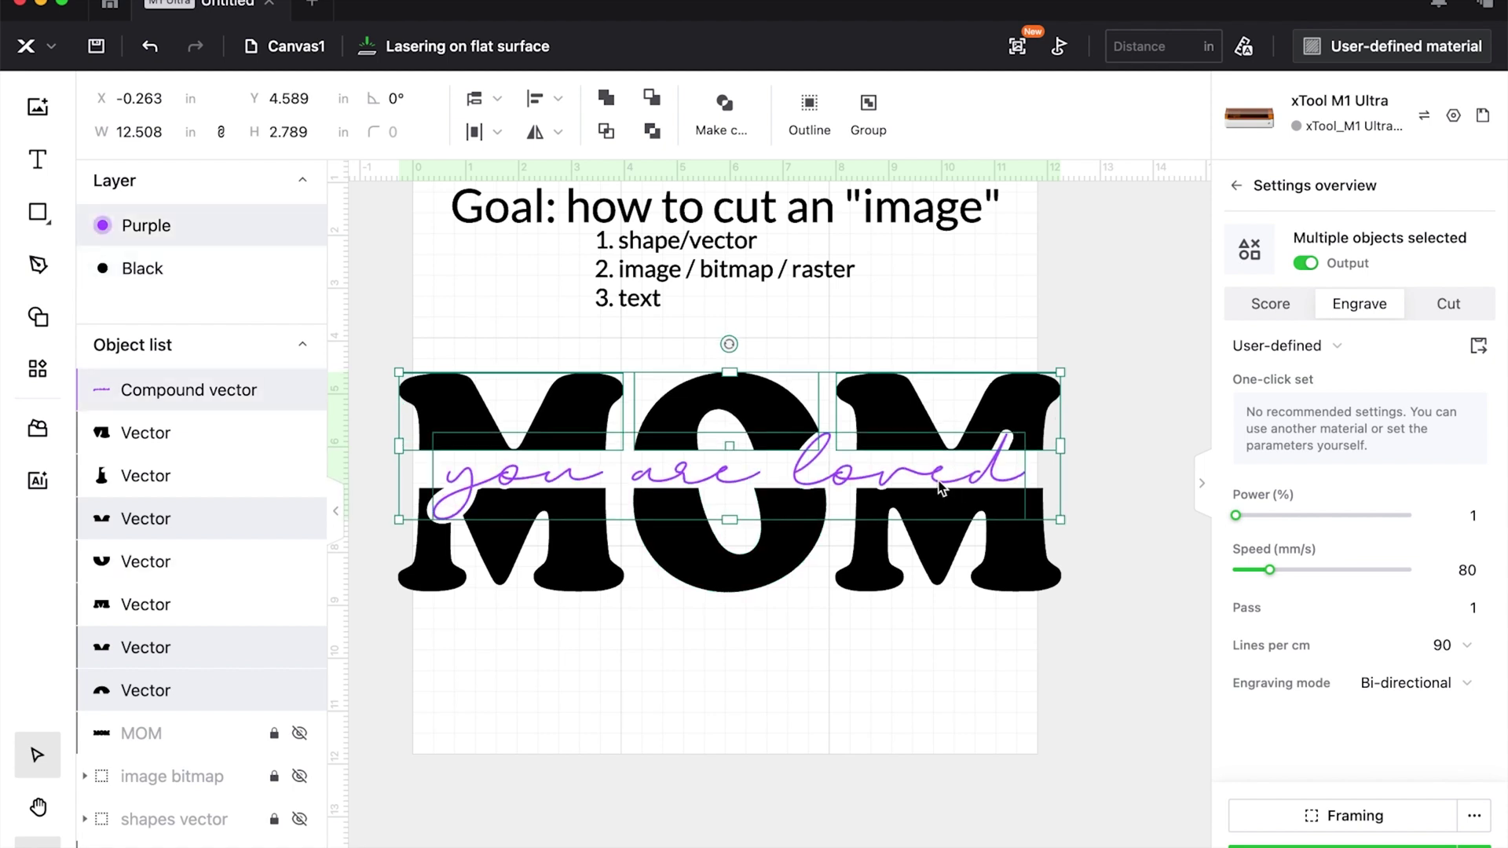
left_click(945, 682)
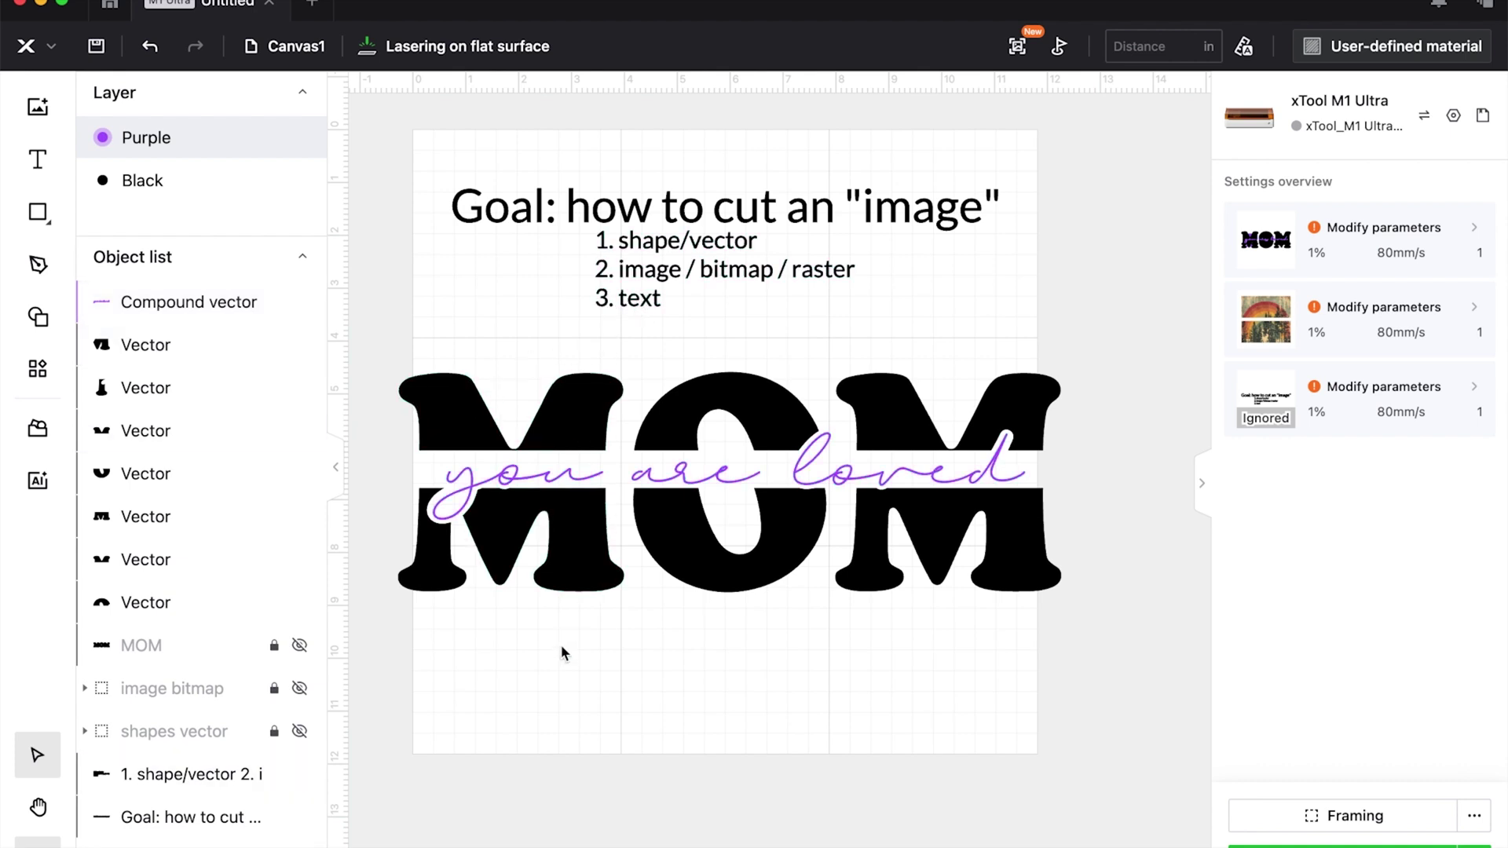
- Paste the 'Watch: Monograms XCS on YouTube' caption beneath the MOM design
key("super+v")
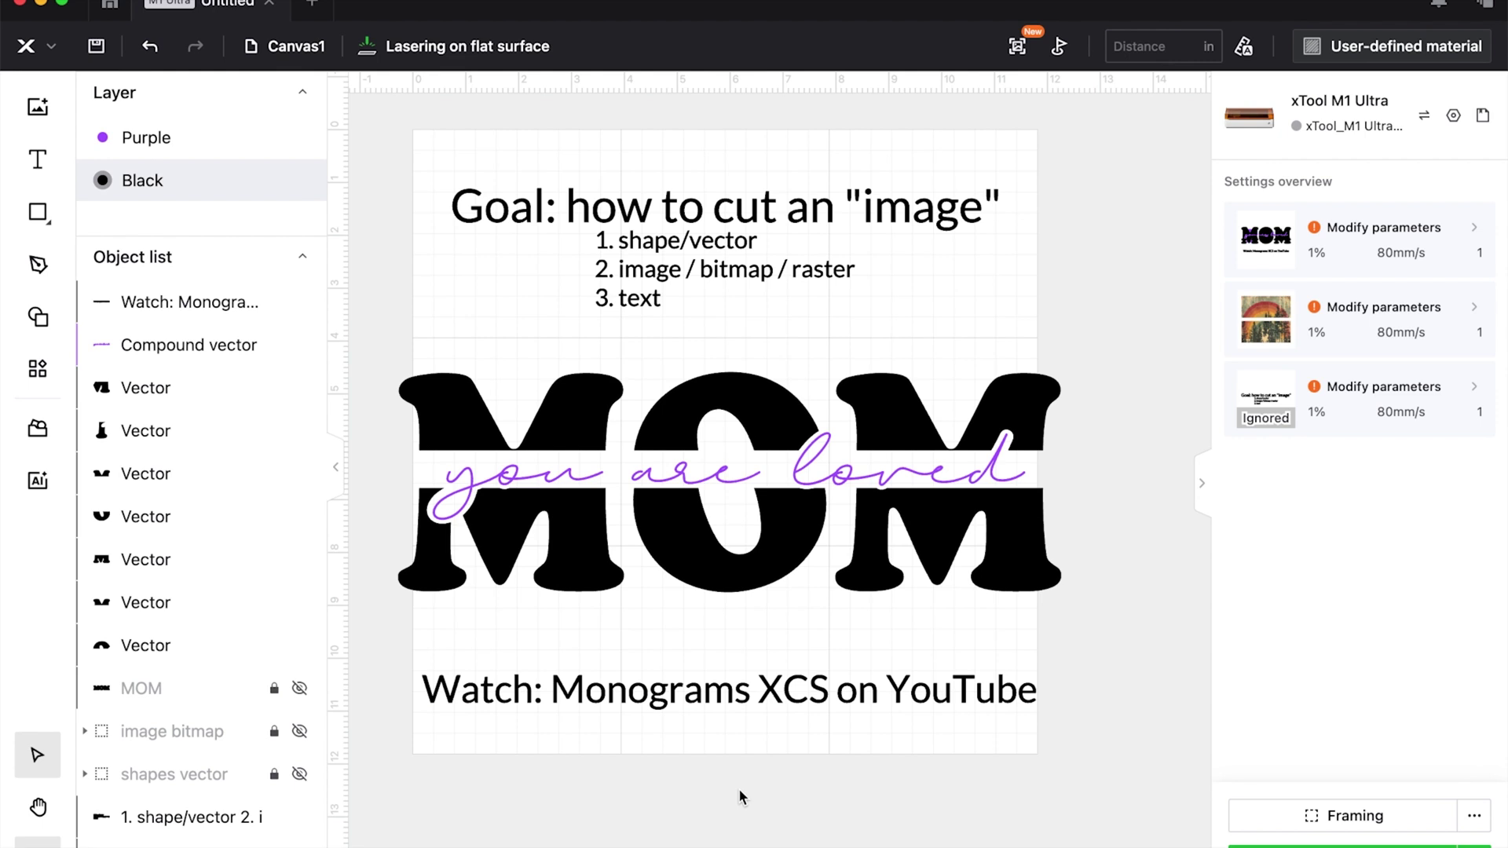